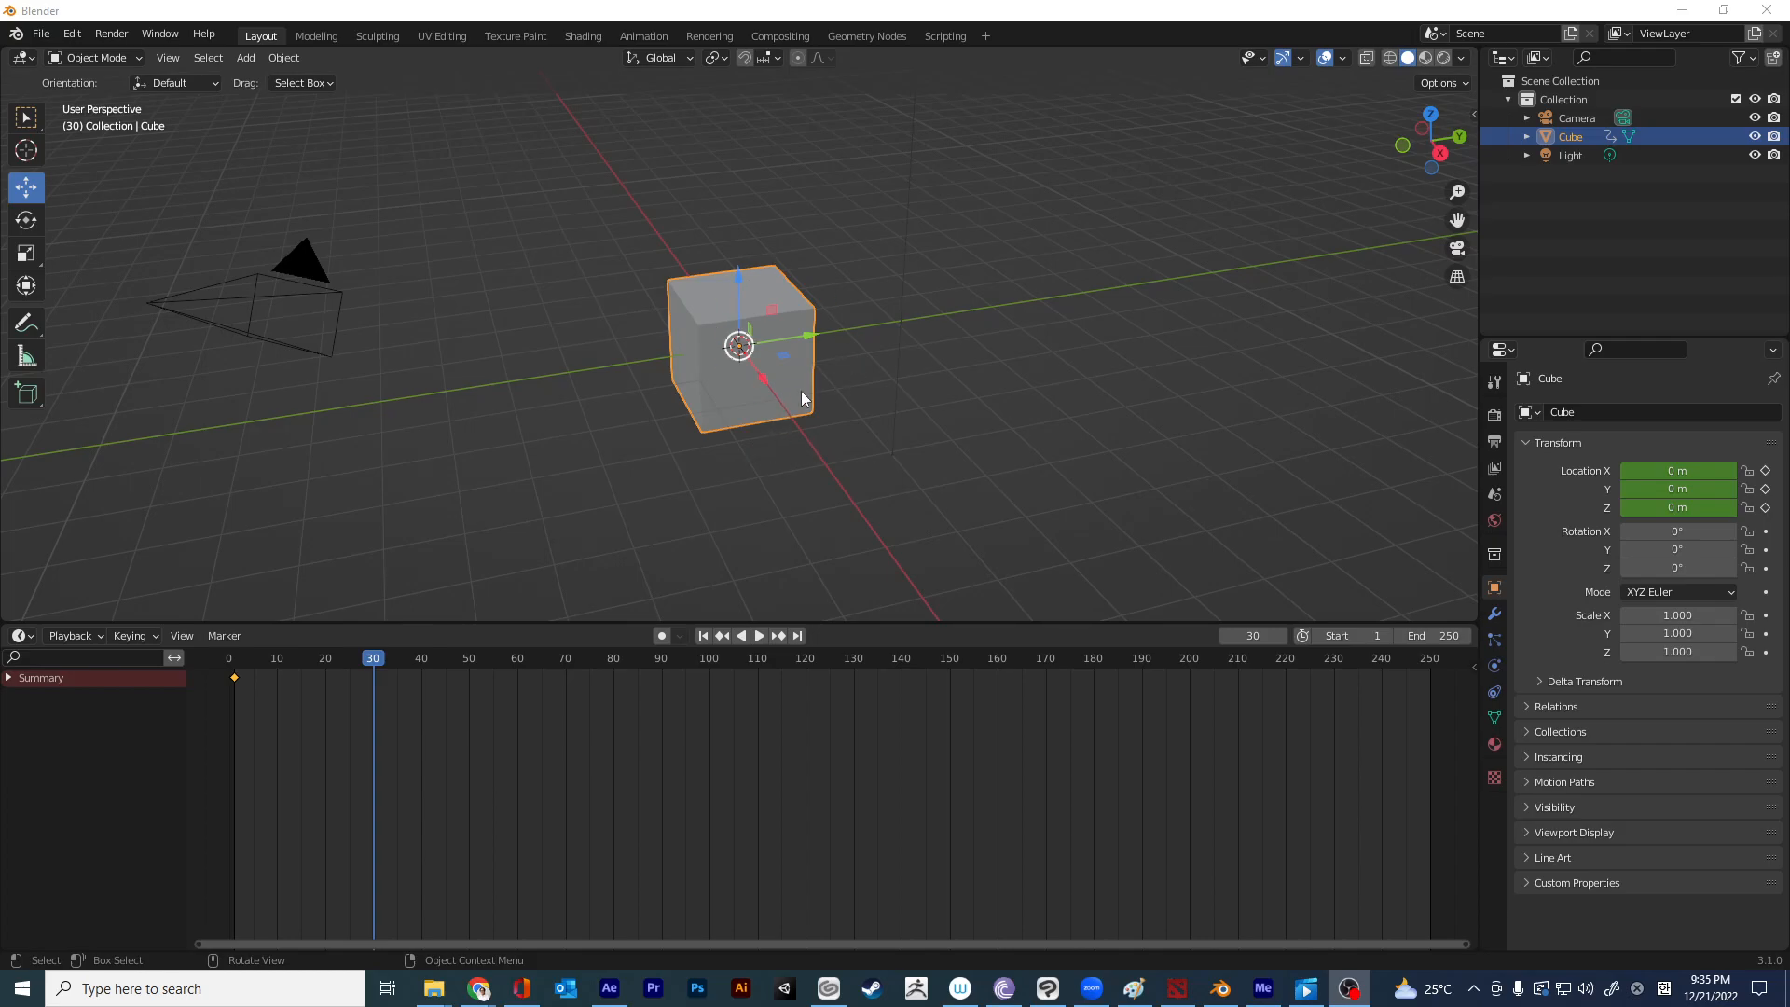
Move the cube about 9 m along the Y axis and keyframe its location at frame 30.
left_click_drag(813, 334, 1182, 461)
middle_click_drag(1182, 462, 1048, 448)
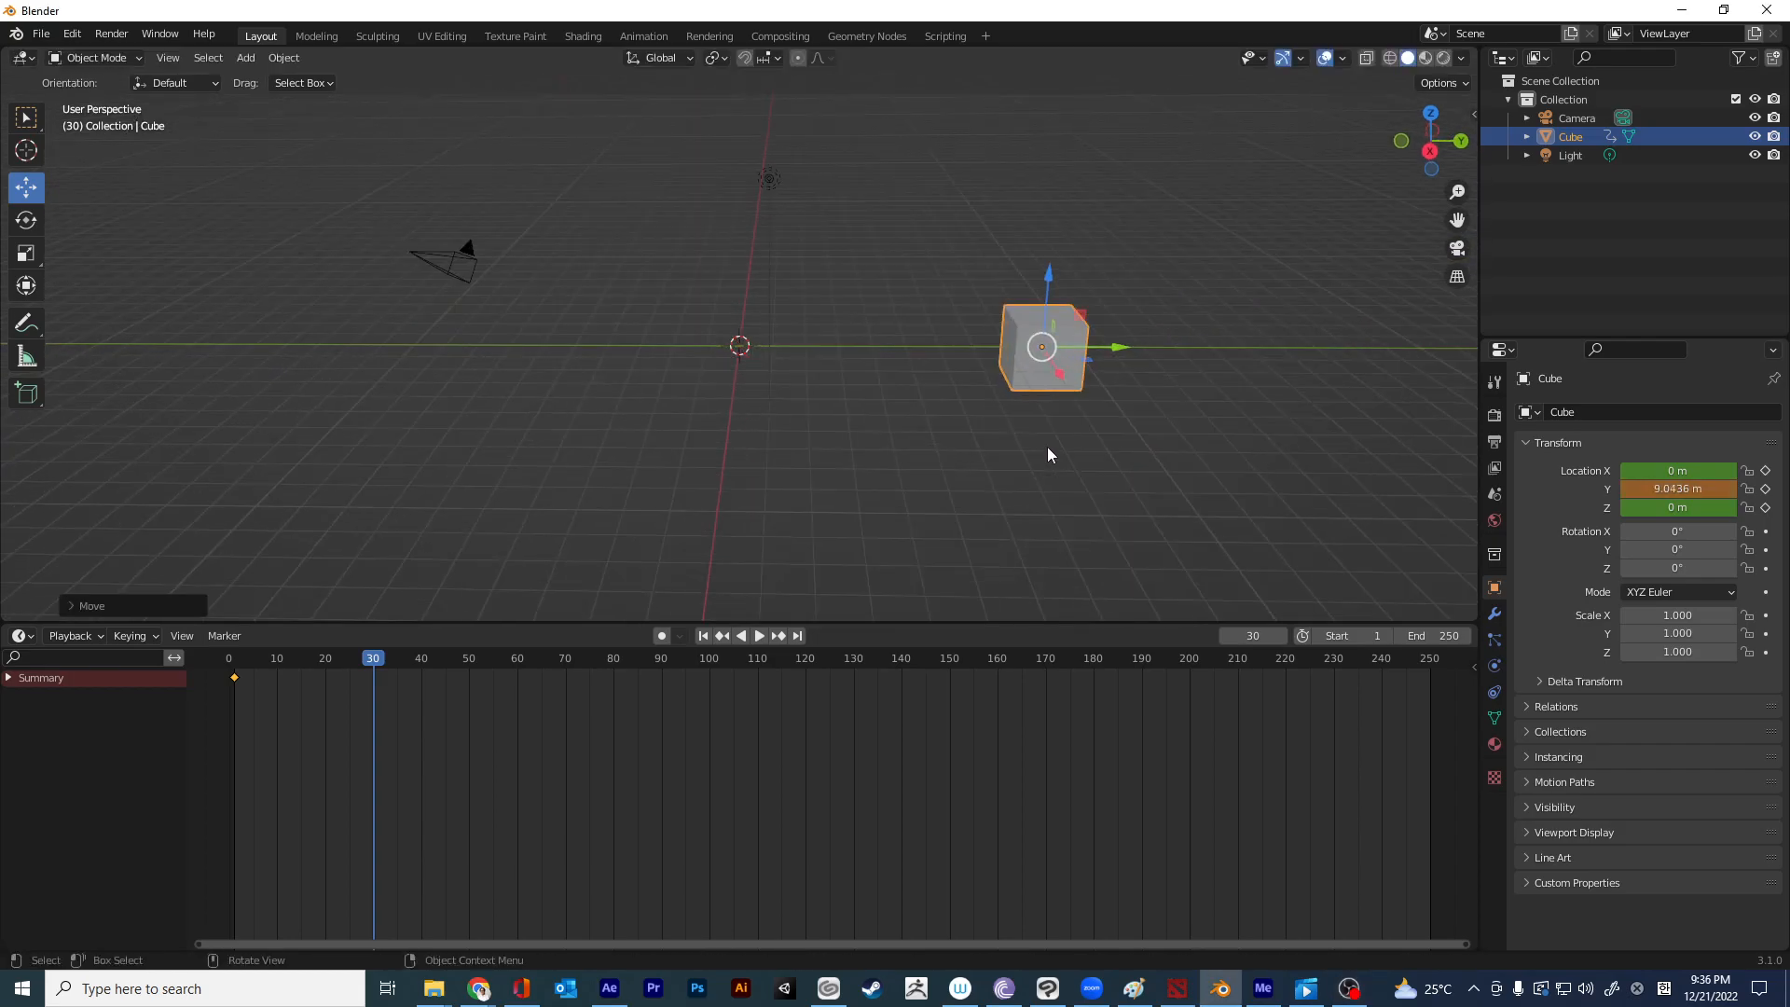
left_click(1766, 487)
View the scene through the camera and scrub the timeline back to frame 0 to check the cube's motion.
left_click(1458, 250)
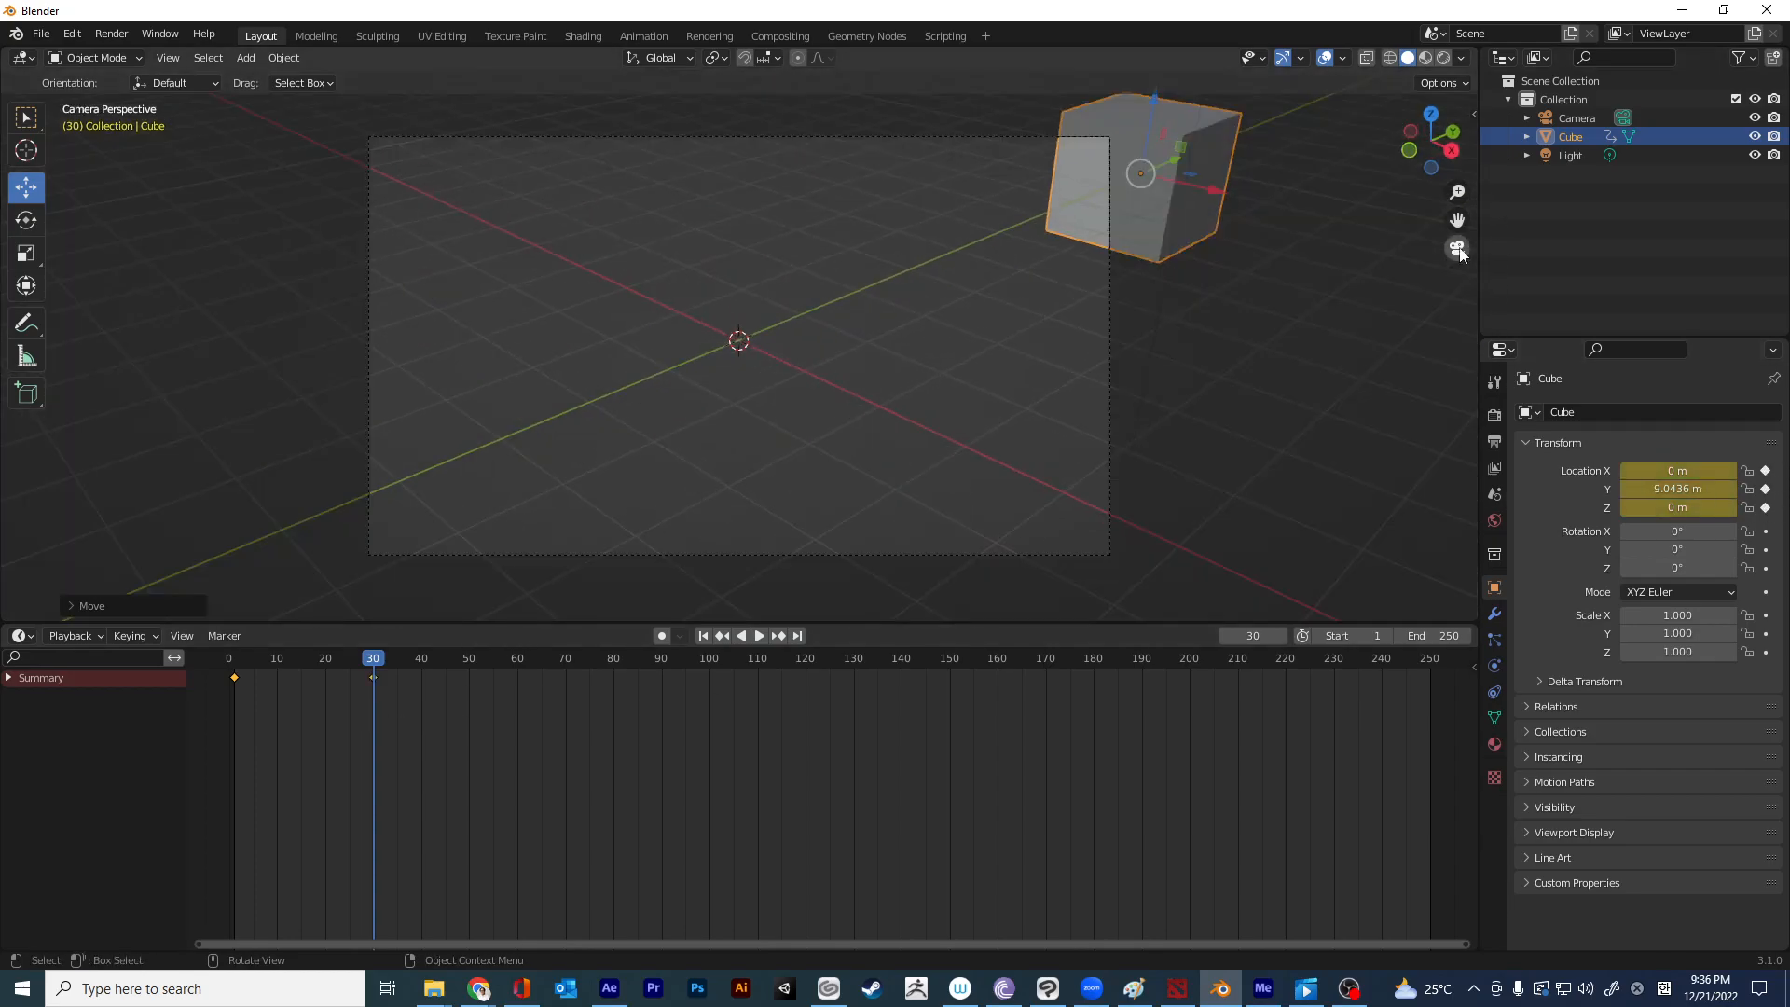
left_click_drag(376, 663, 231, 664)
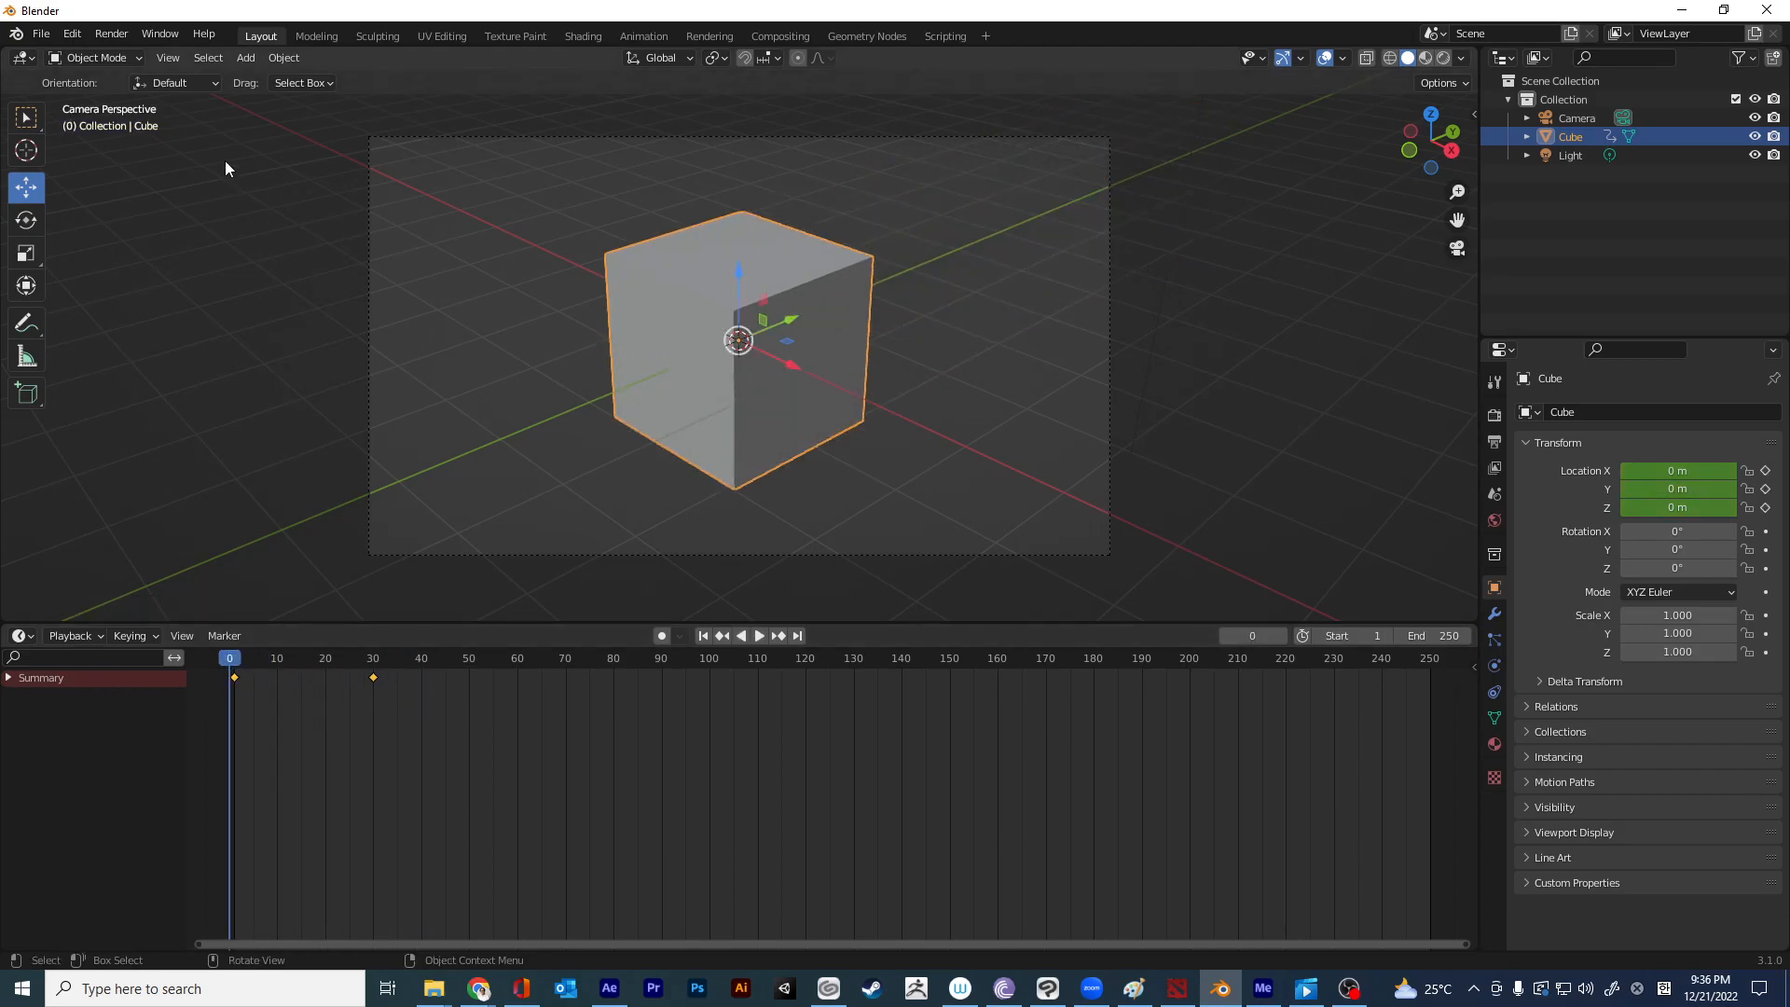
Set the output frame range to end at frame 30 and the frame rate to 25 fps.
left_click(112, 34)
left_click(1494, 414)
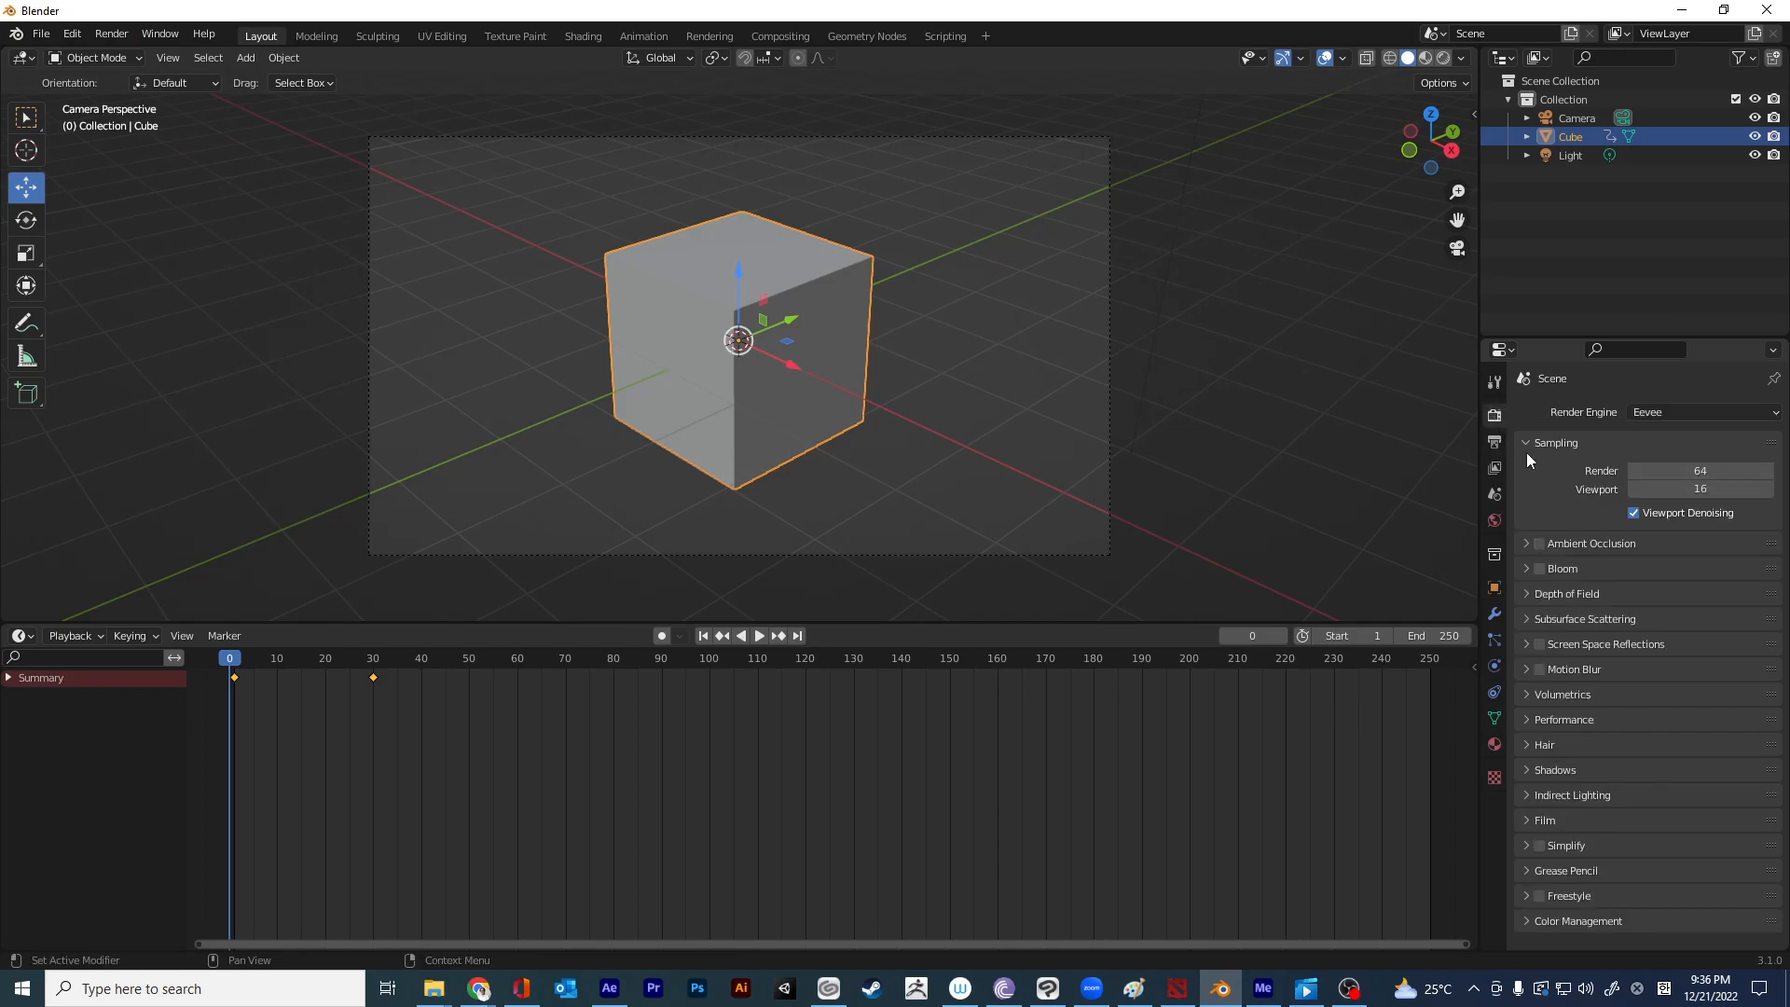
left_click(1496, 443)
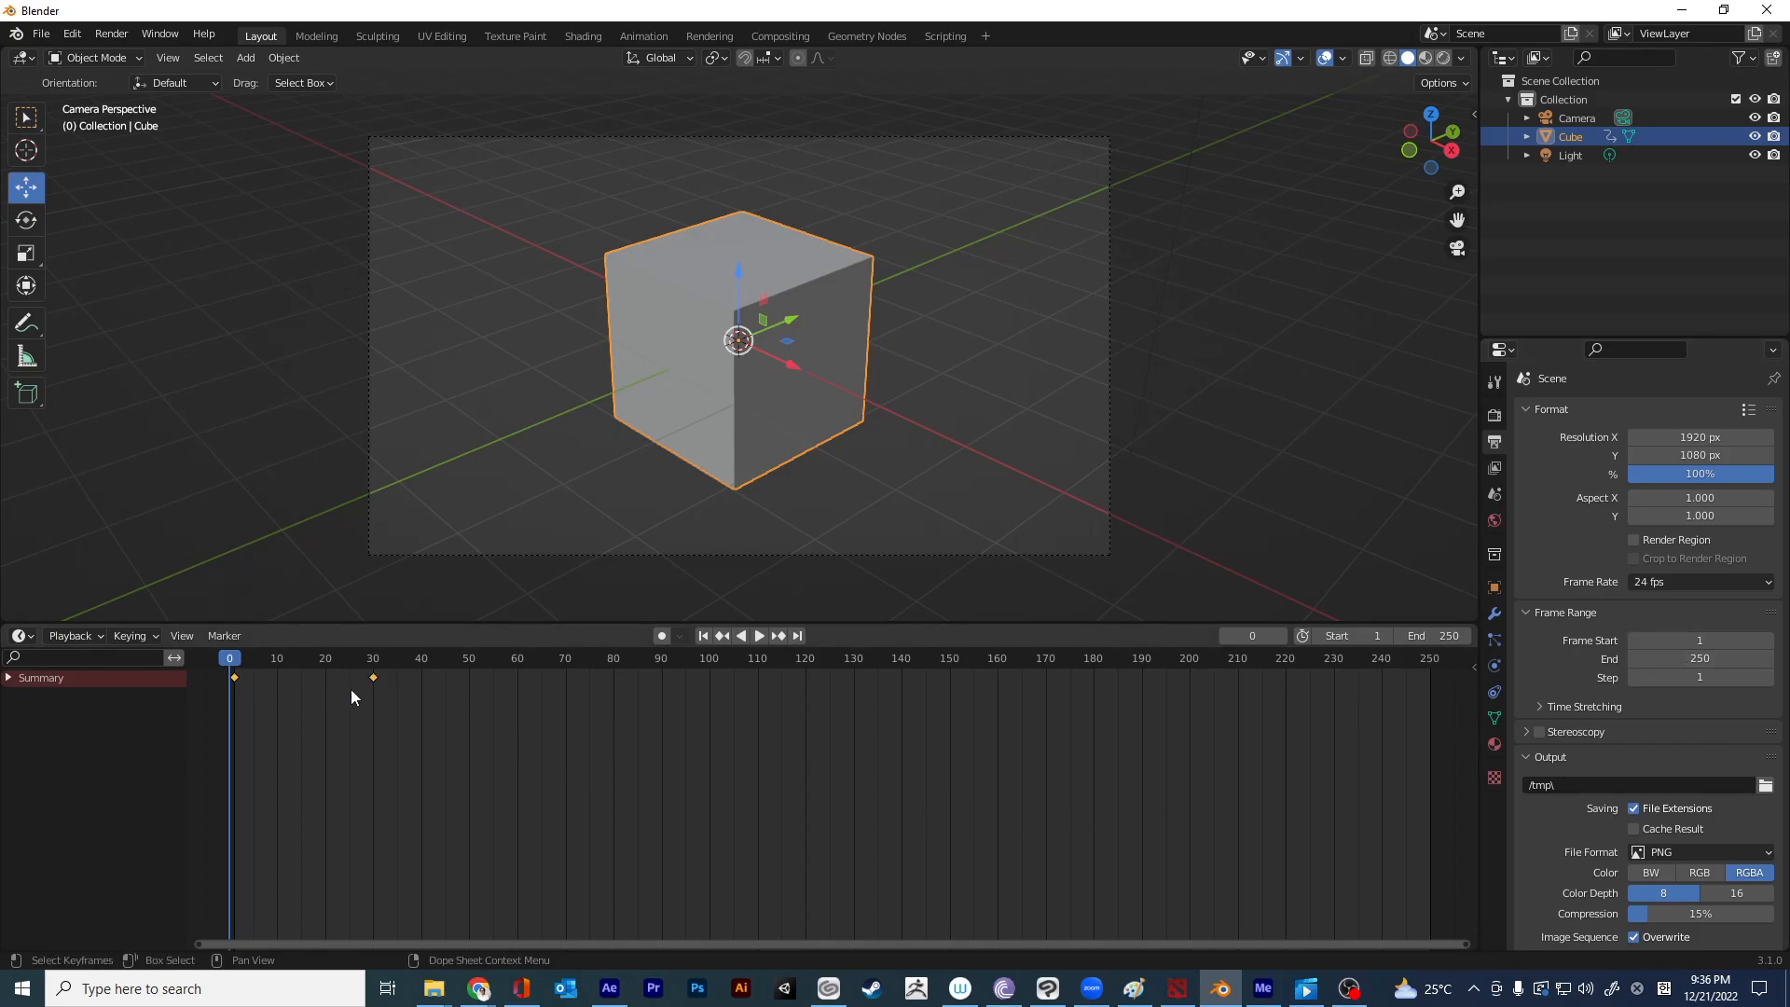
left_click_drag(235, 664, 372, 678)
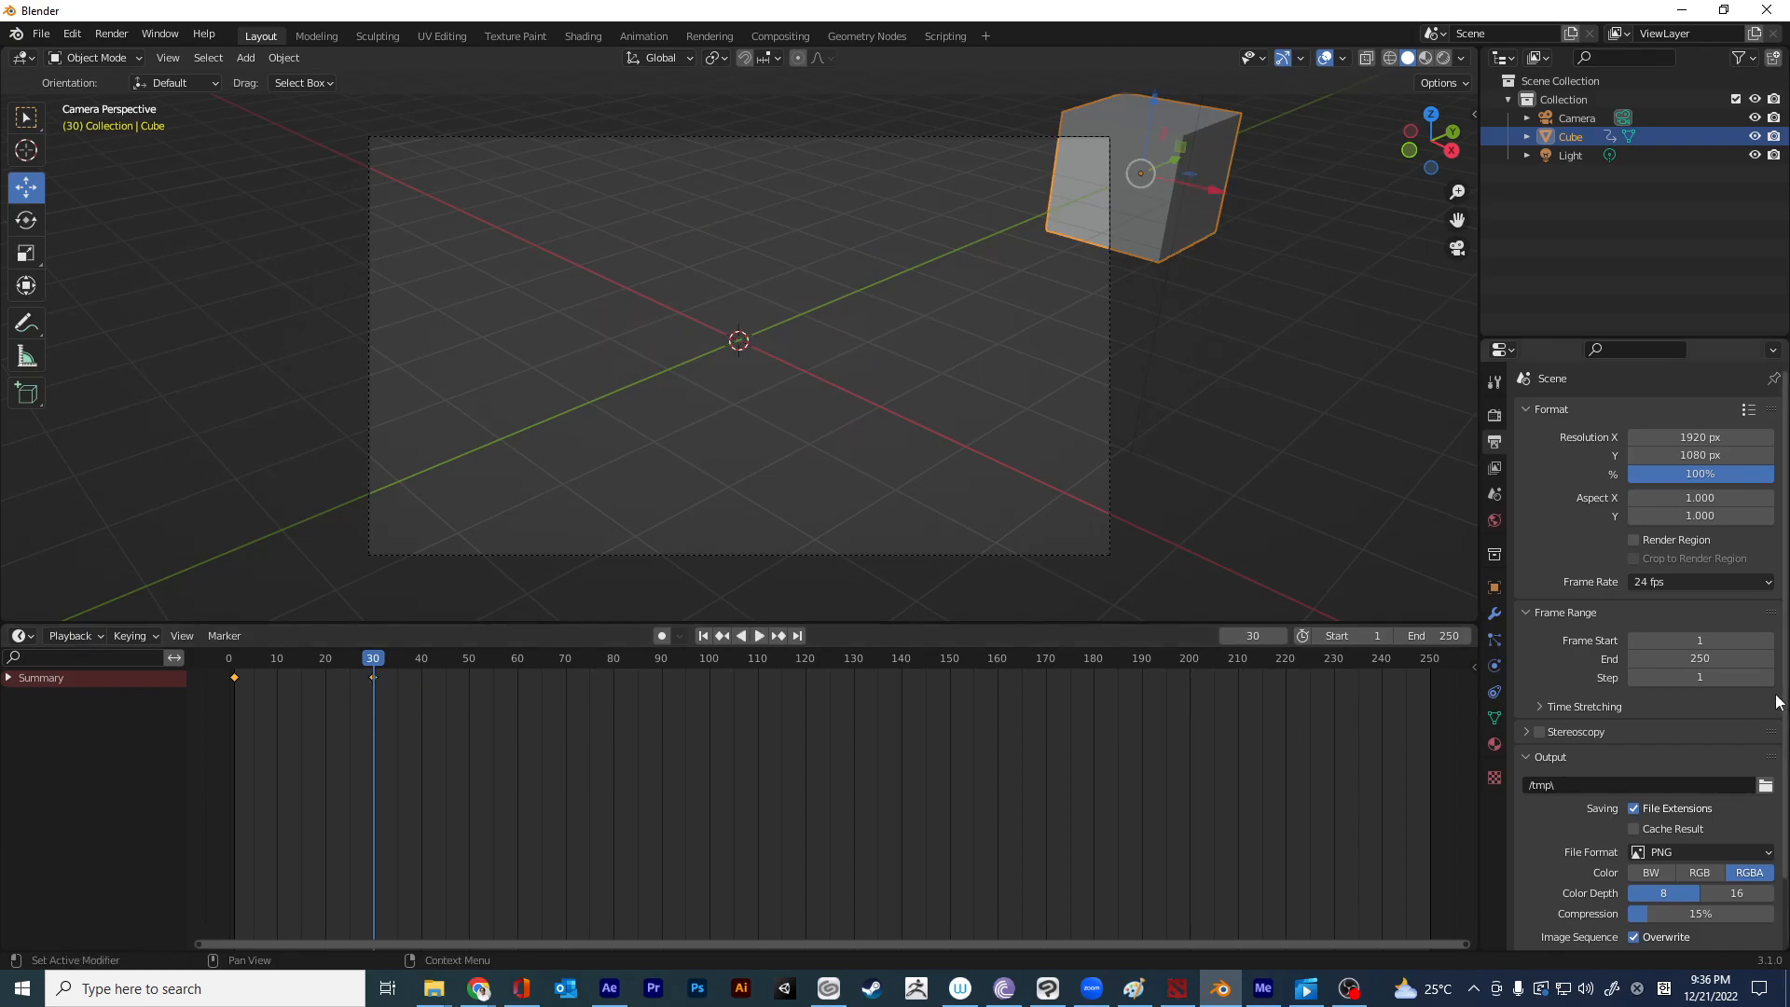
left_click(1699, 659)
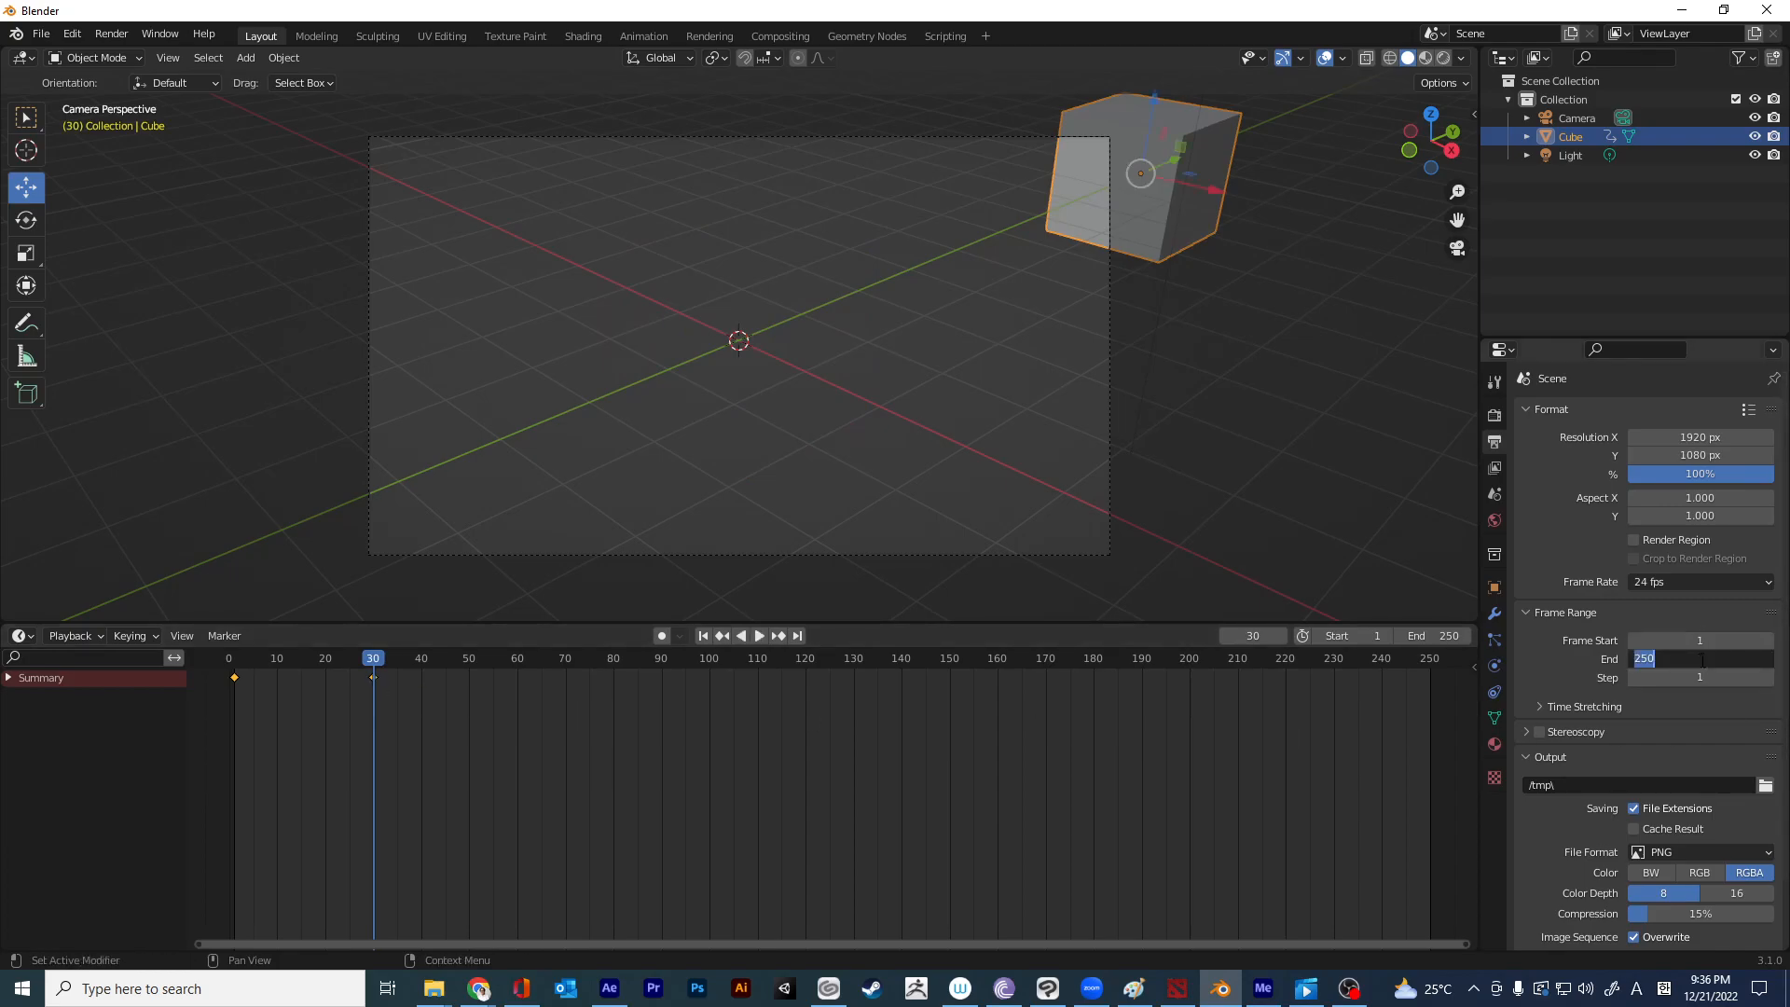
type("30")
key("Return")
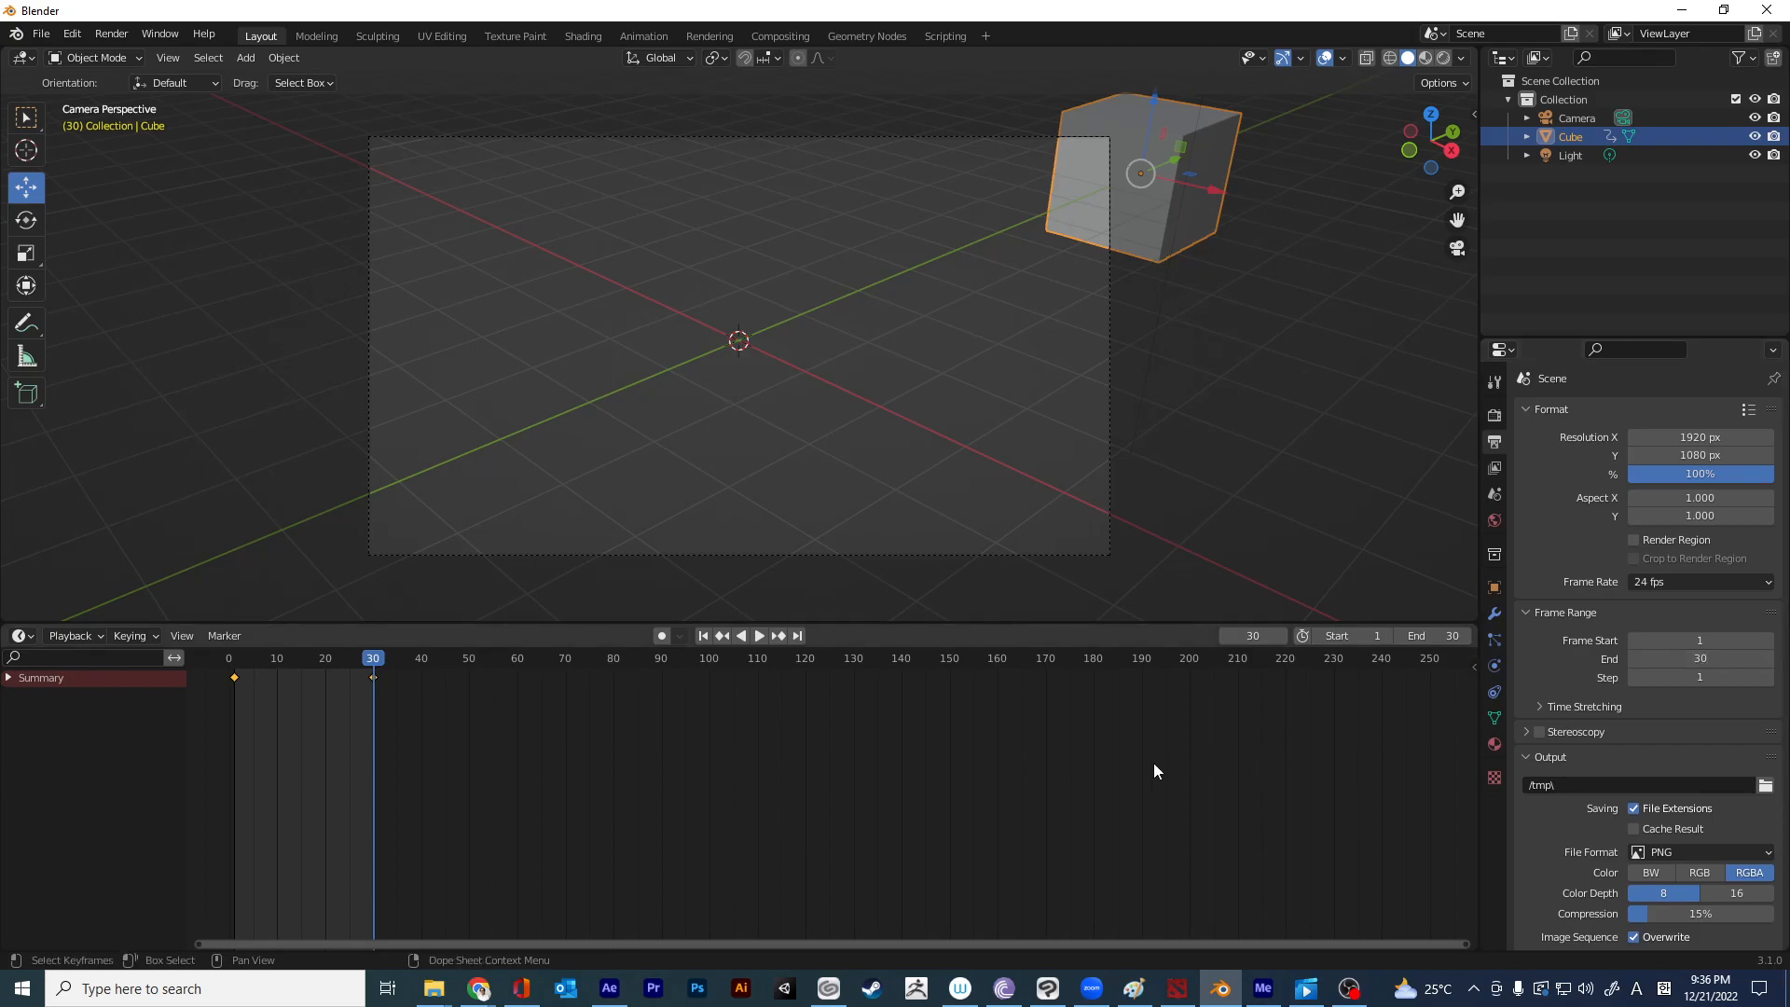
left_click(1646, 584)
left_click(1664, 633)
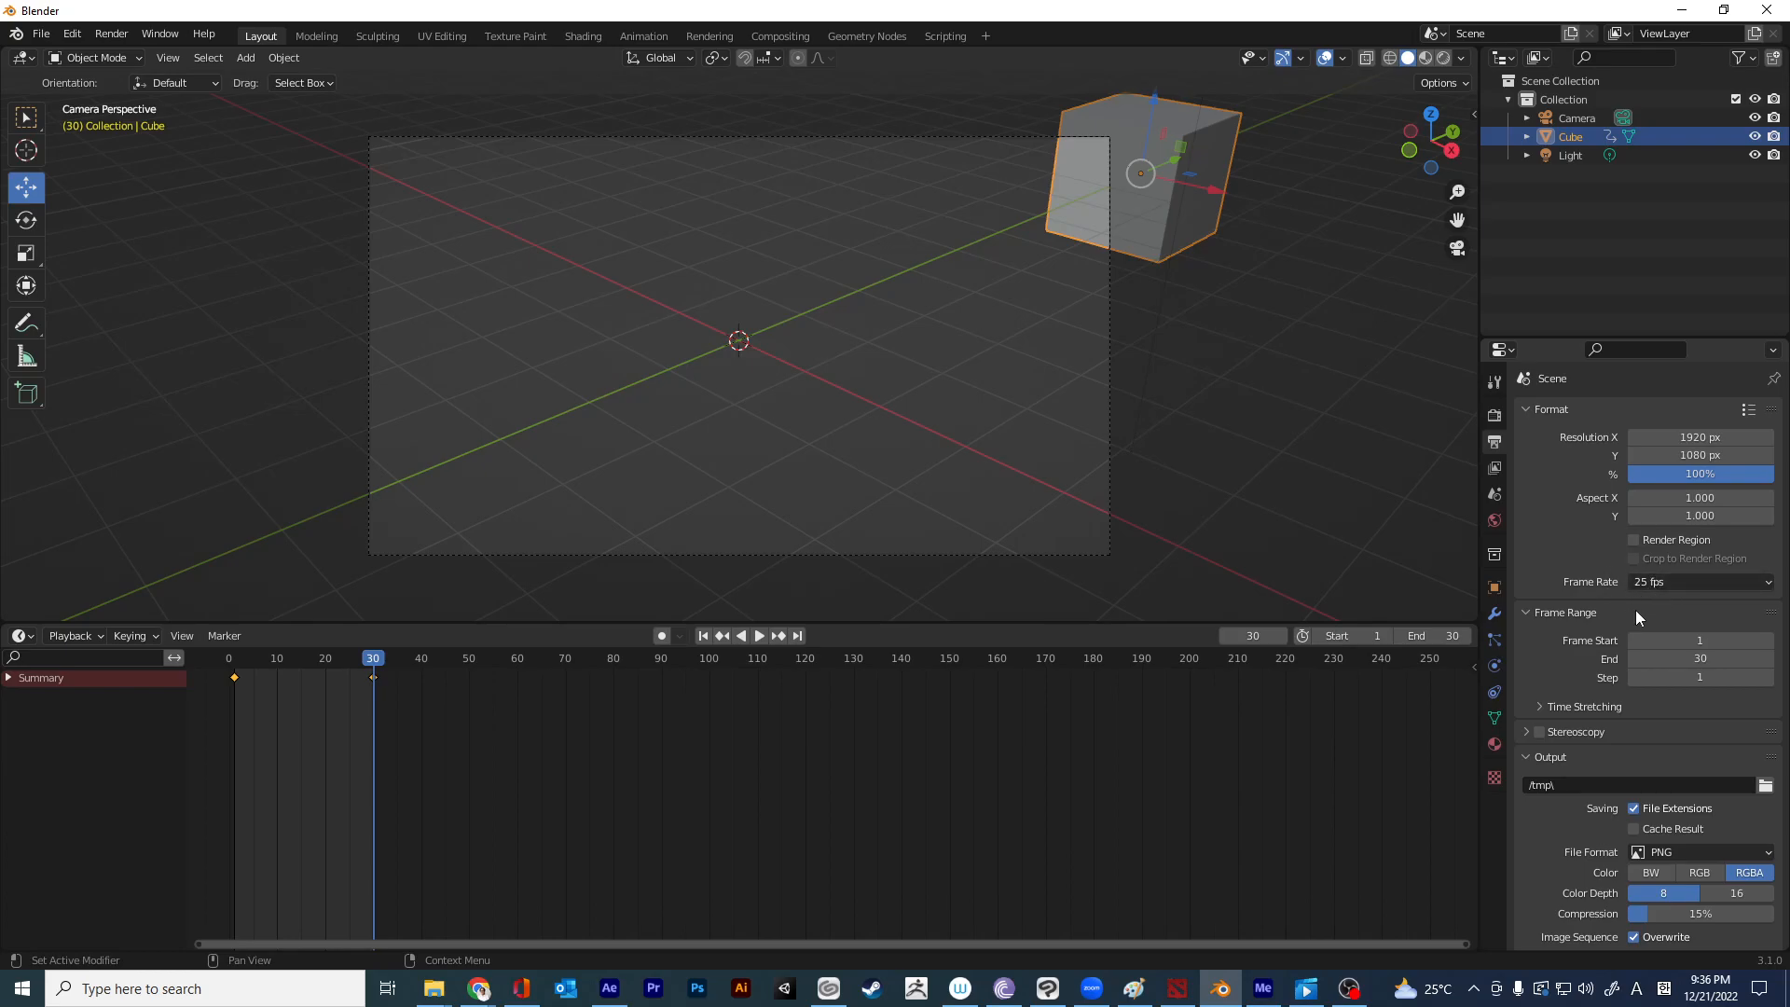
Browse for the output location and create a folder named "render PNG" on the D: drive.
scroll(1583, 677, "down", 2)
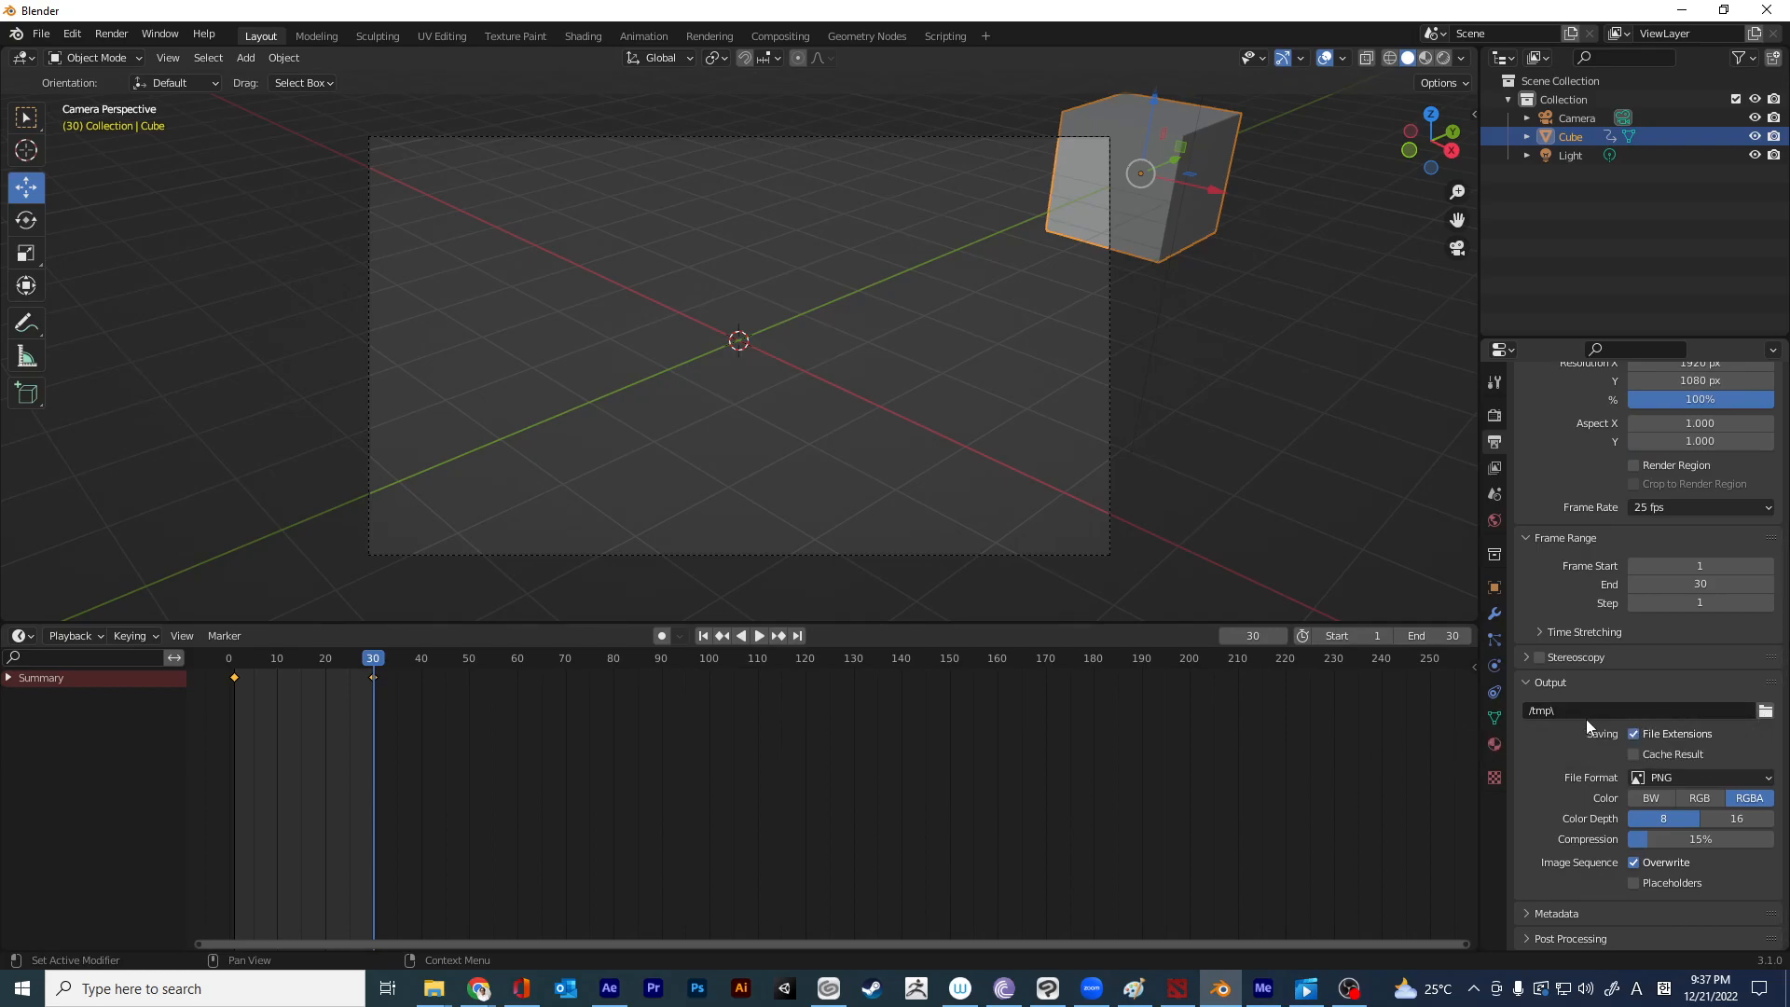
left_click(1765, 713)
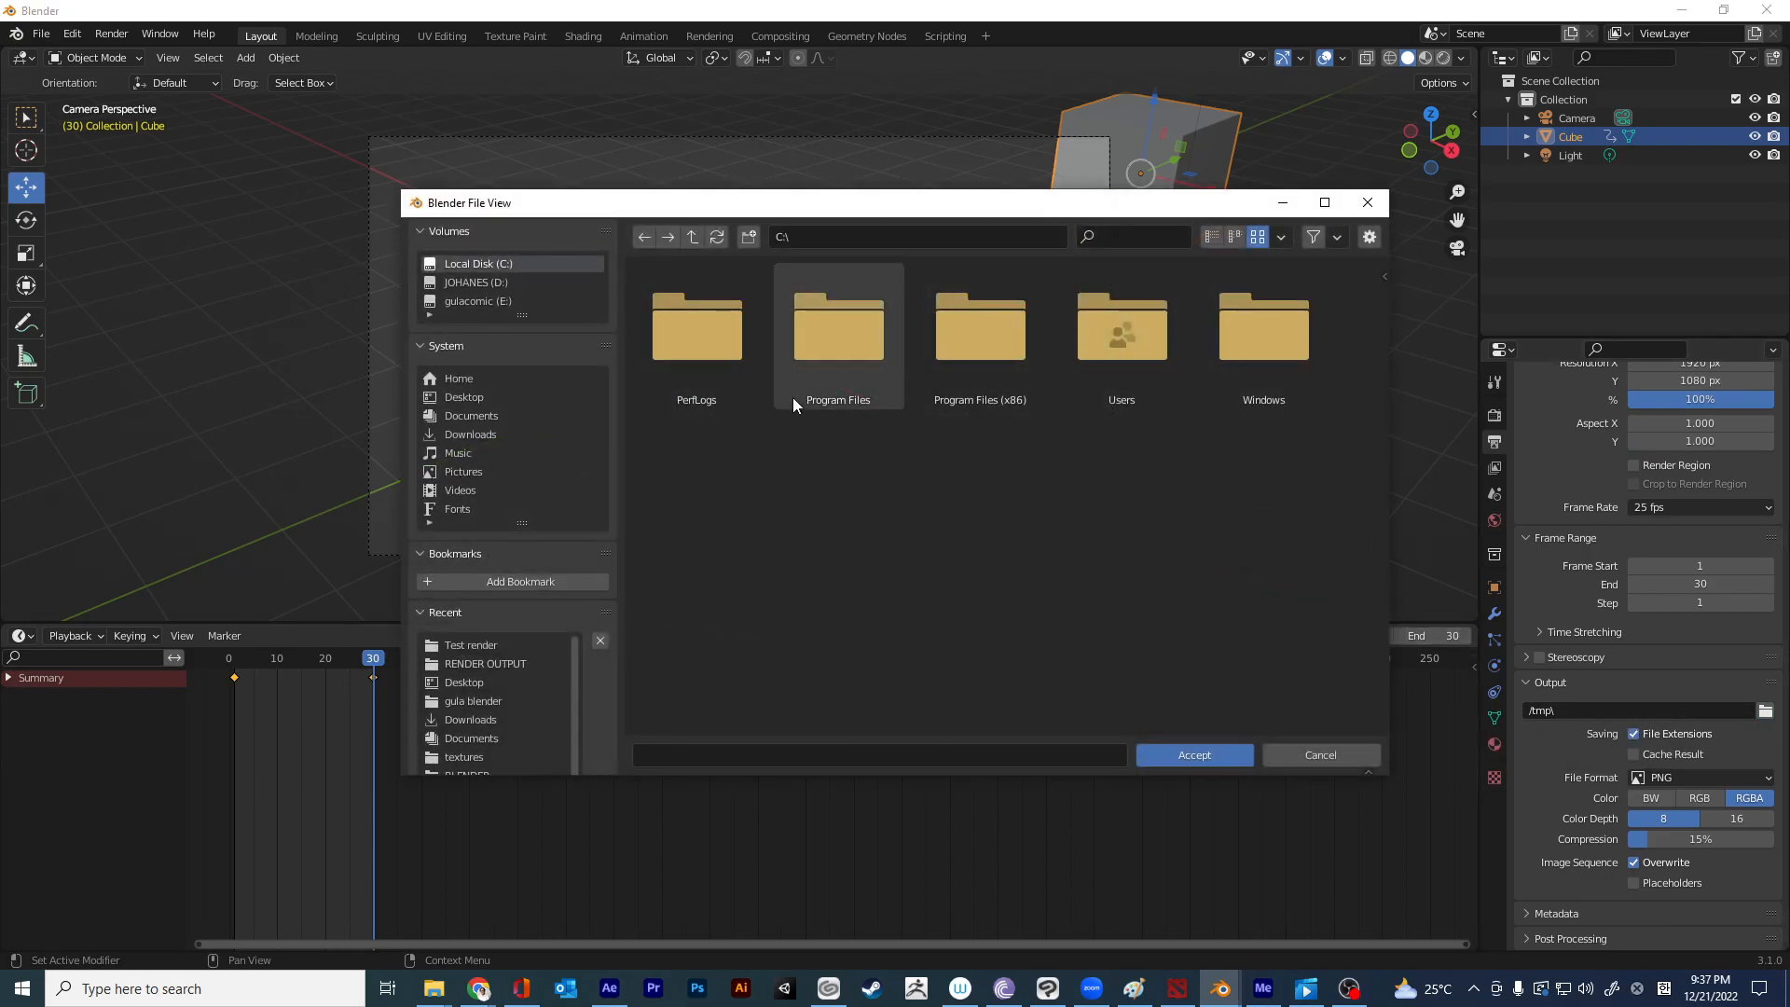
scroll(512, 569, "down", 1)
scroll(522, 670, "down", 1)
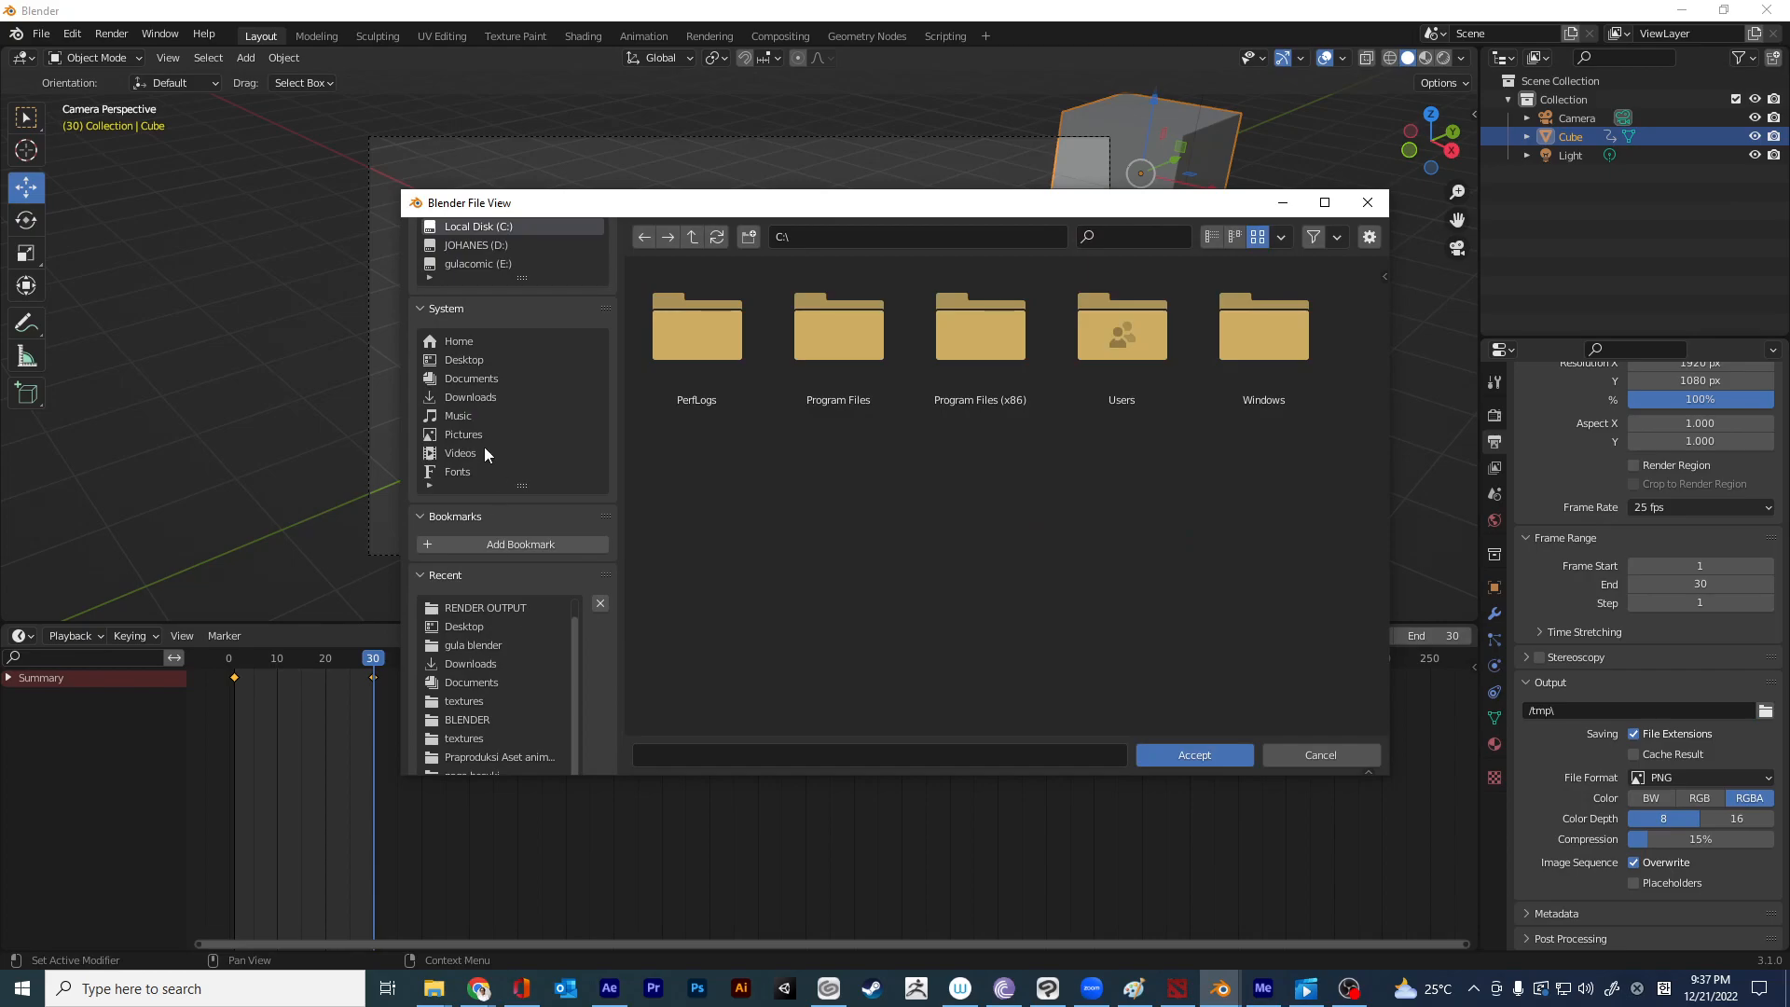
scroll(500, 466, "up", 1)
left_click(491, 282)
scroll(798, 610, "down", 3)
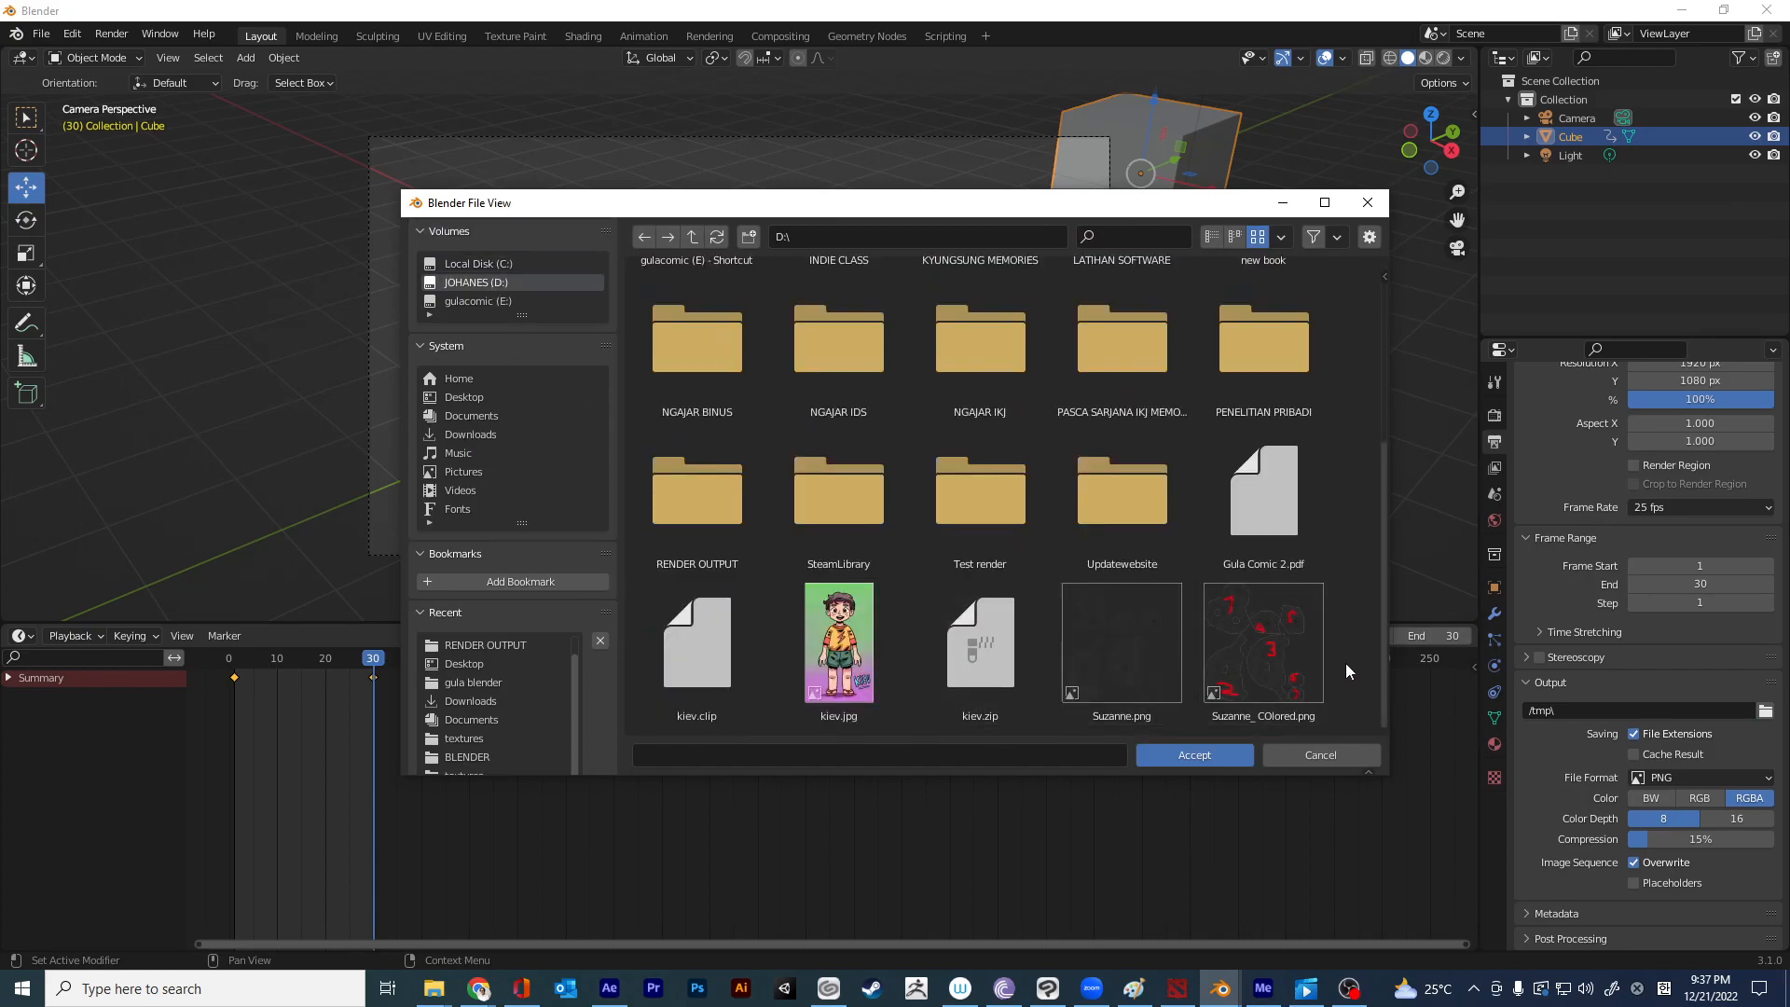
right_click(1345, 663)
left_click(1288, 647)
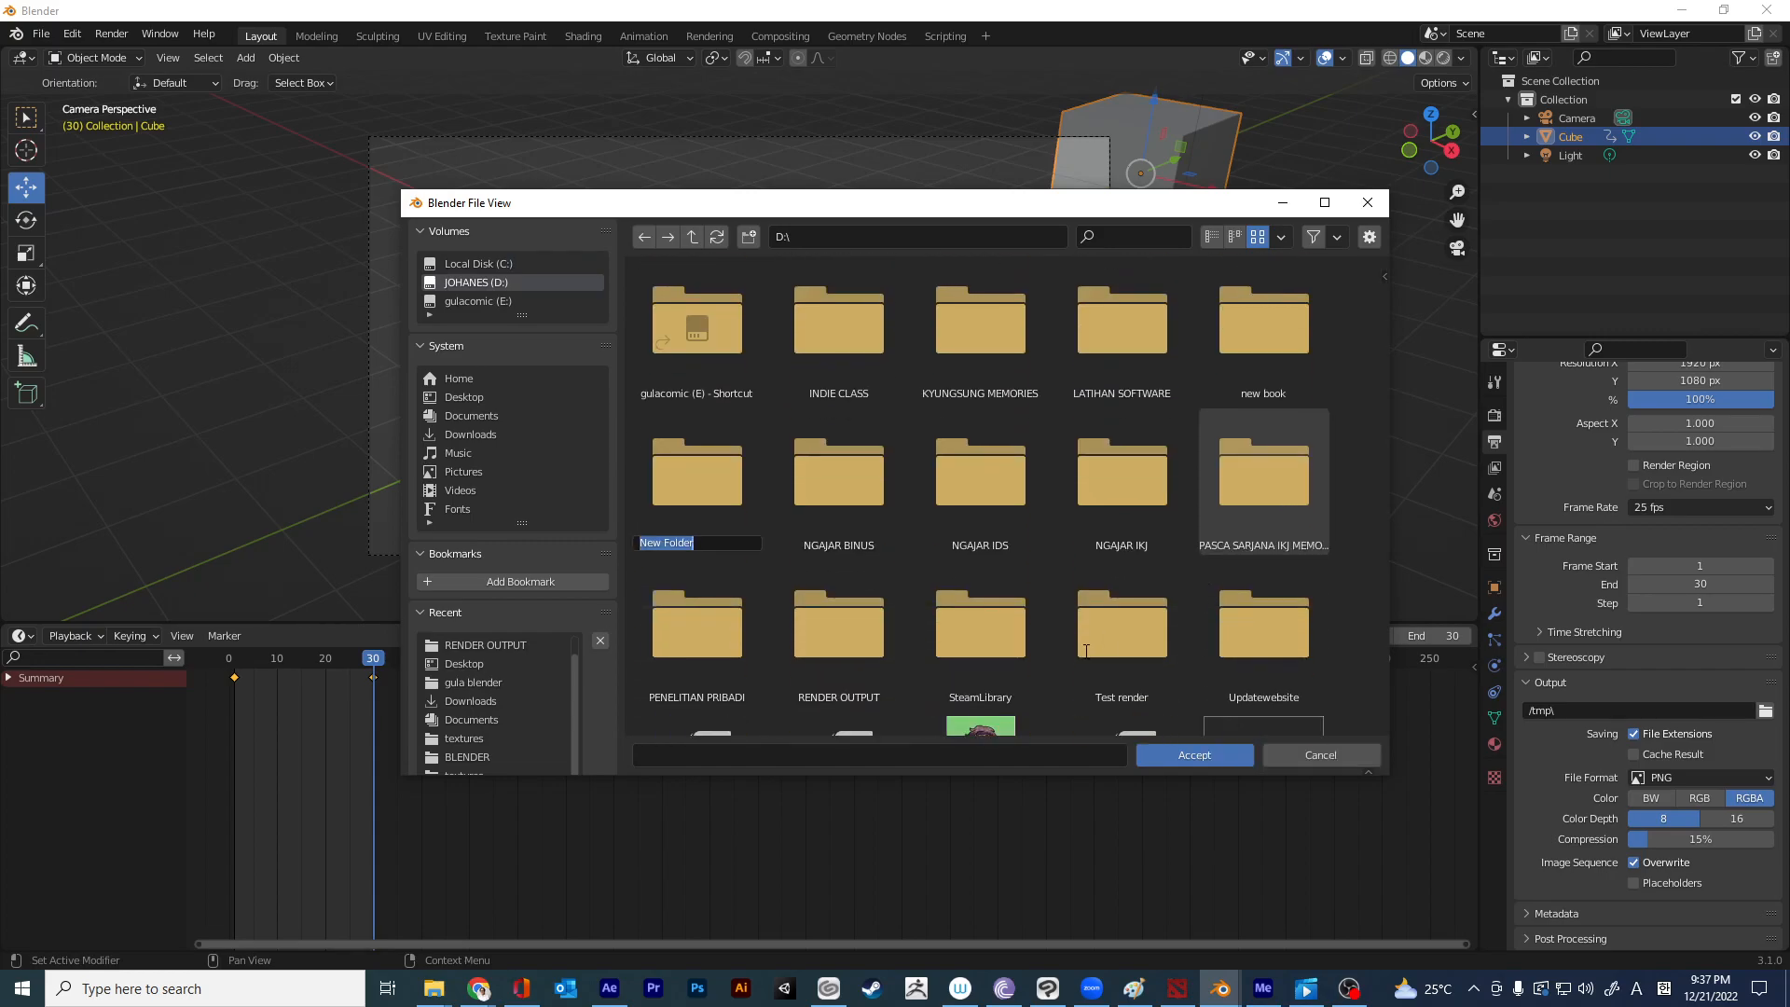
type("render PNG")
key("Return")
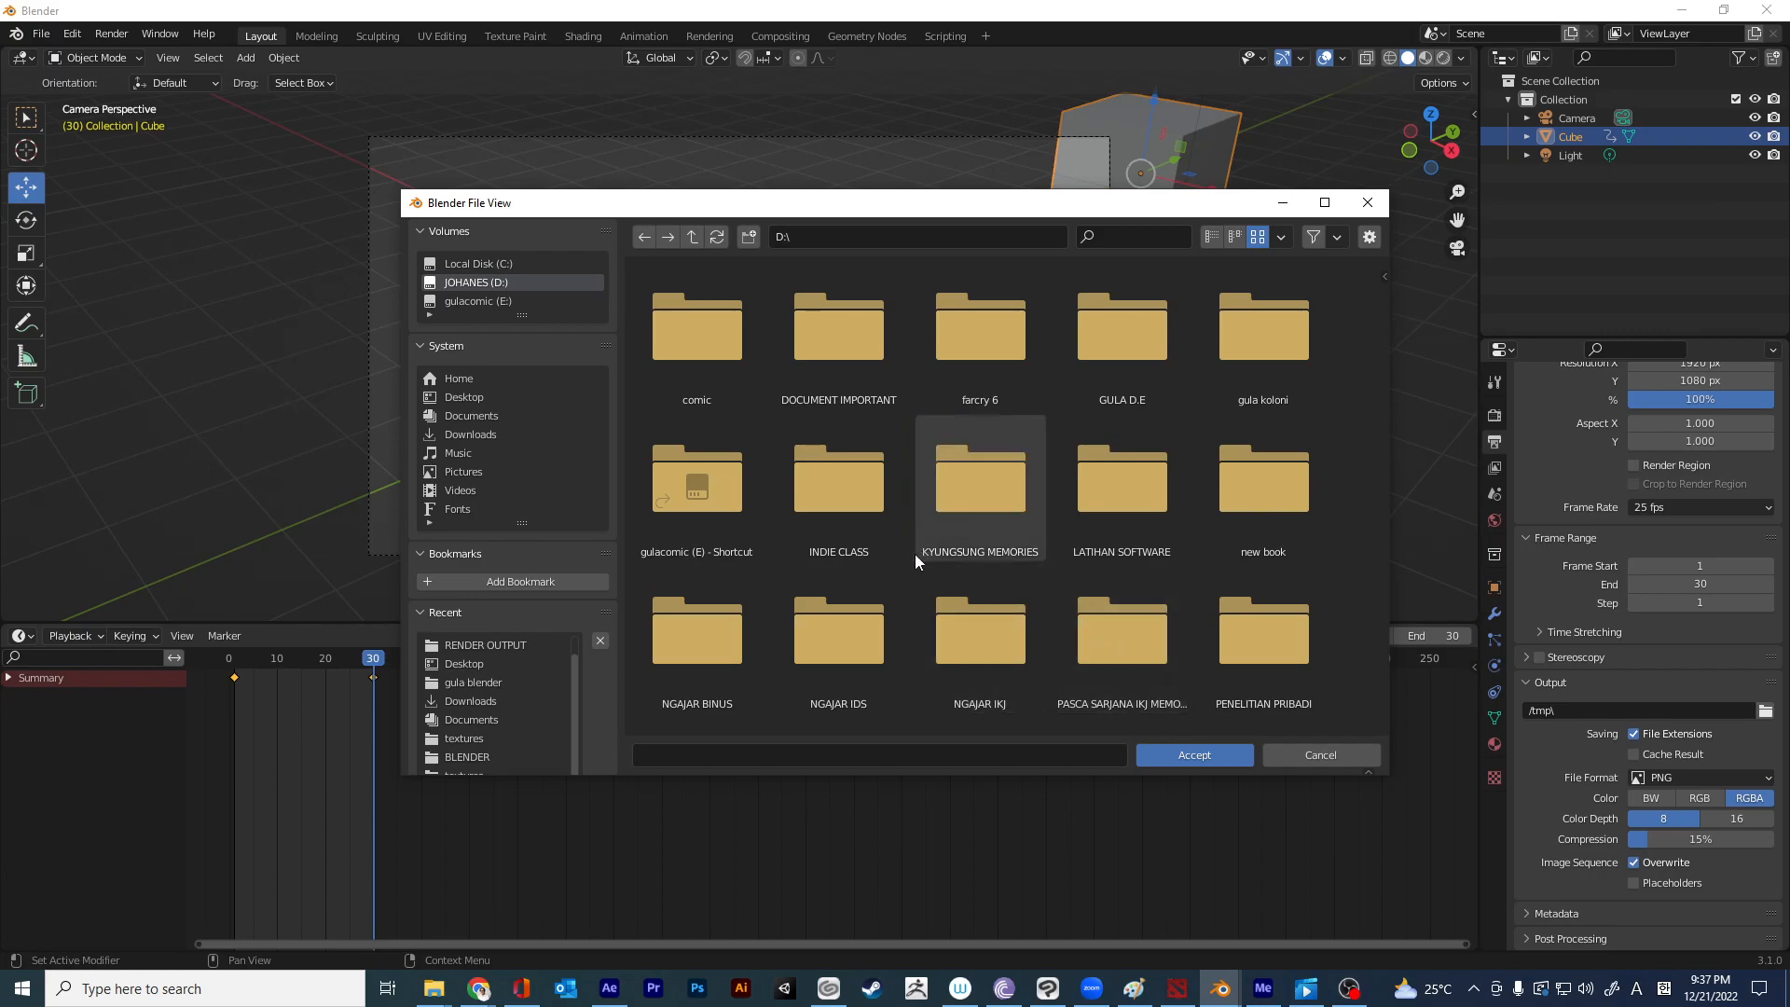
Try to assign the new "render PNG" folder as the render output path.
scroll(914, 560, "down", 5)
left_click(887, 546)
left_click(1207, 754)
left_click(1764, 710)
left_click(1195, 755)
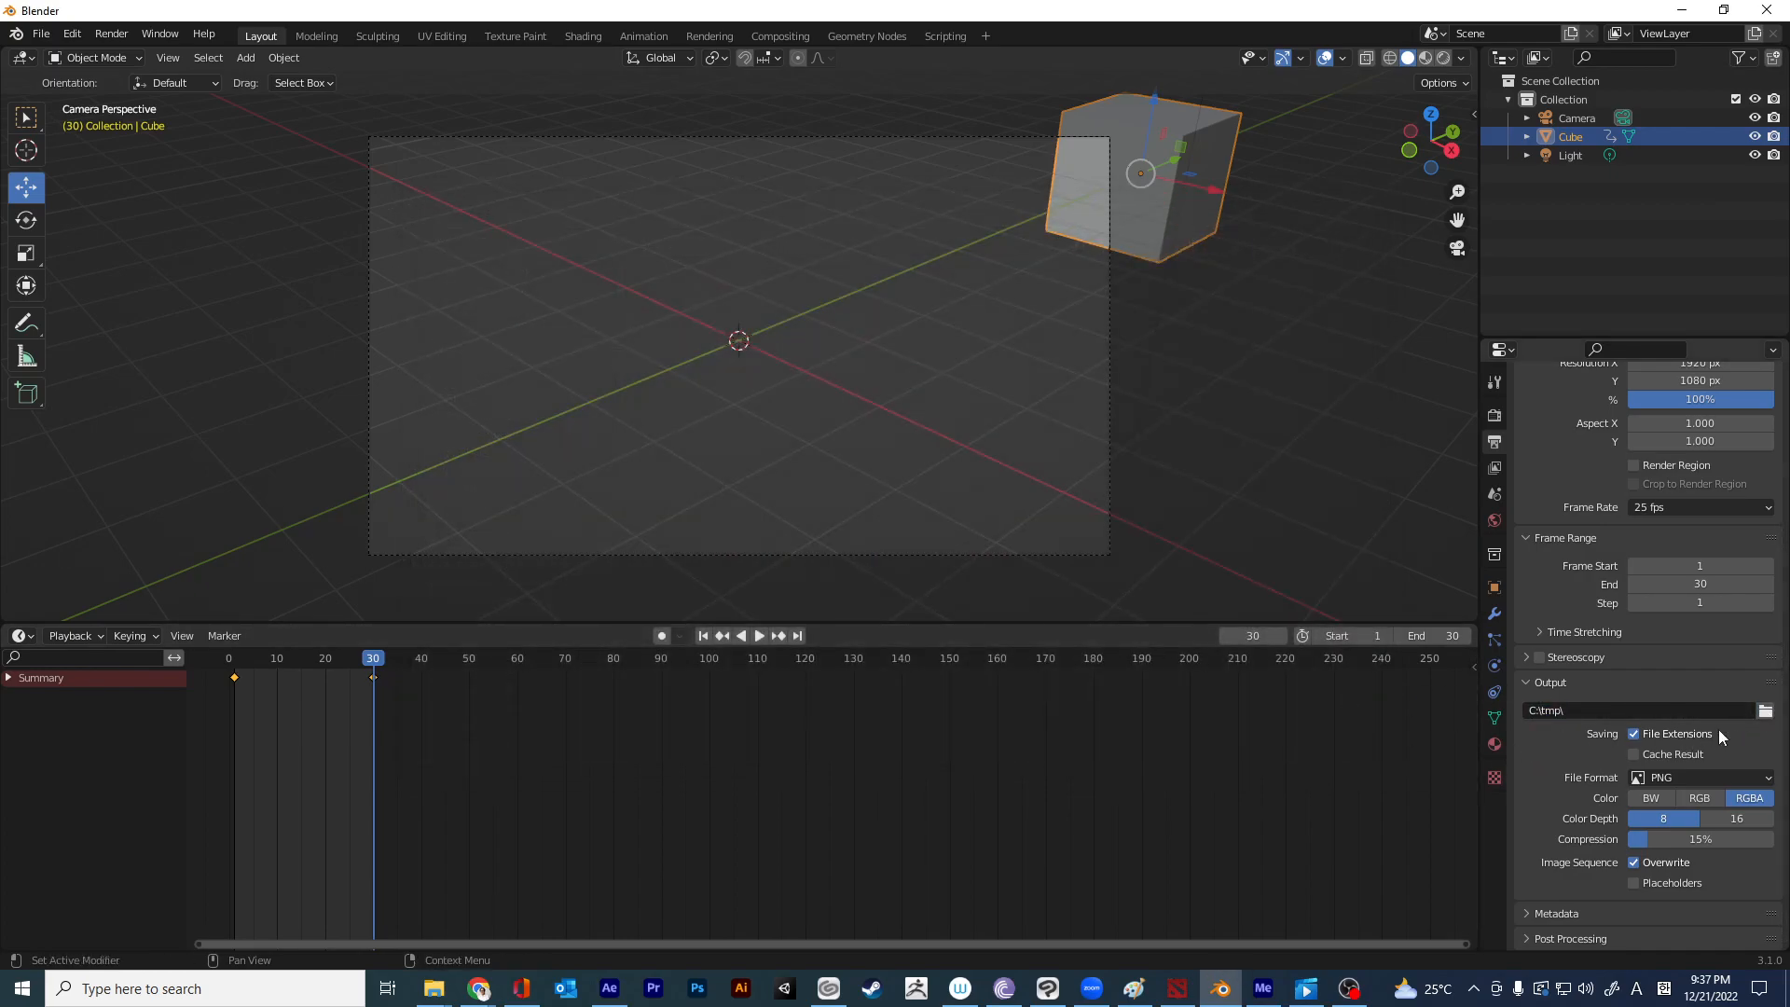
Set the render output path to the "render PNG" folder on the D: drive.
left_click(1765, 711)
scroll(543, 669, "down", 1)
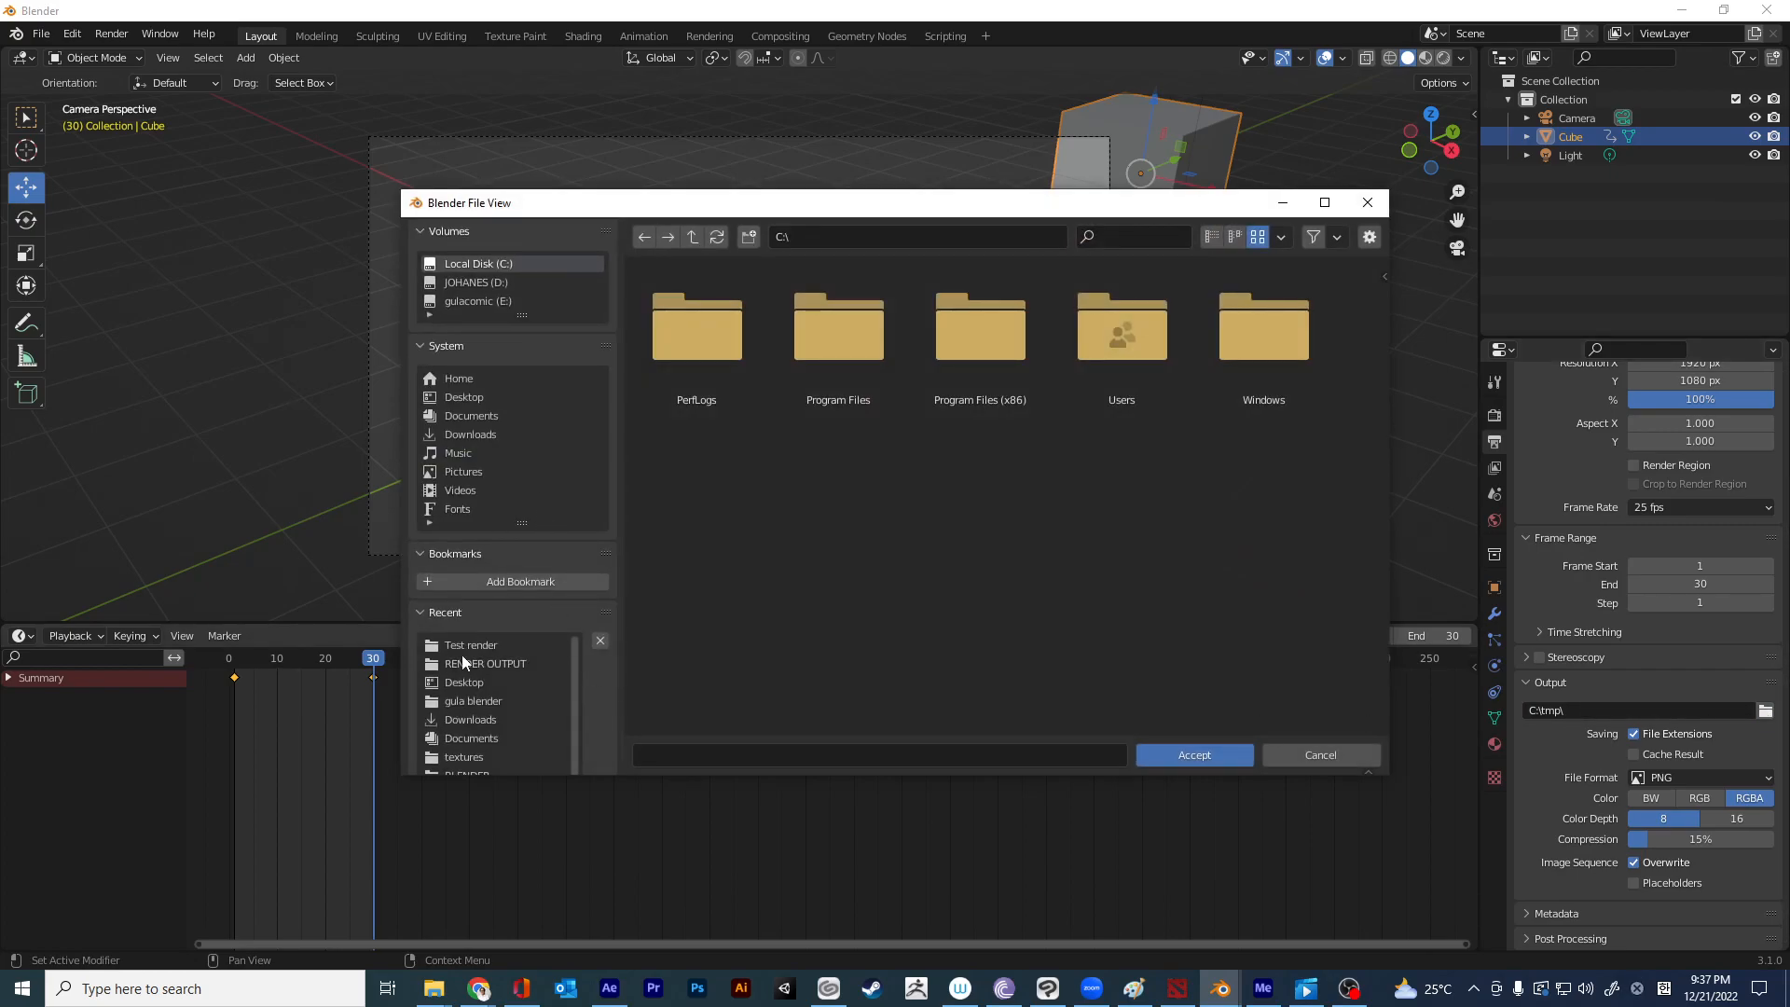
left_click(490, 288)
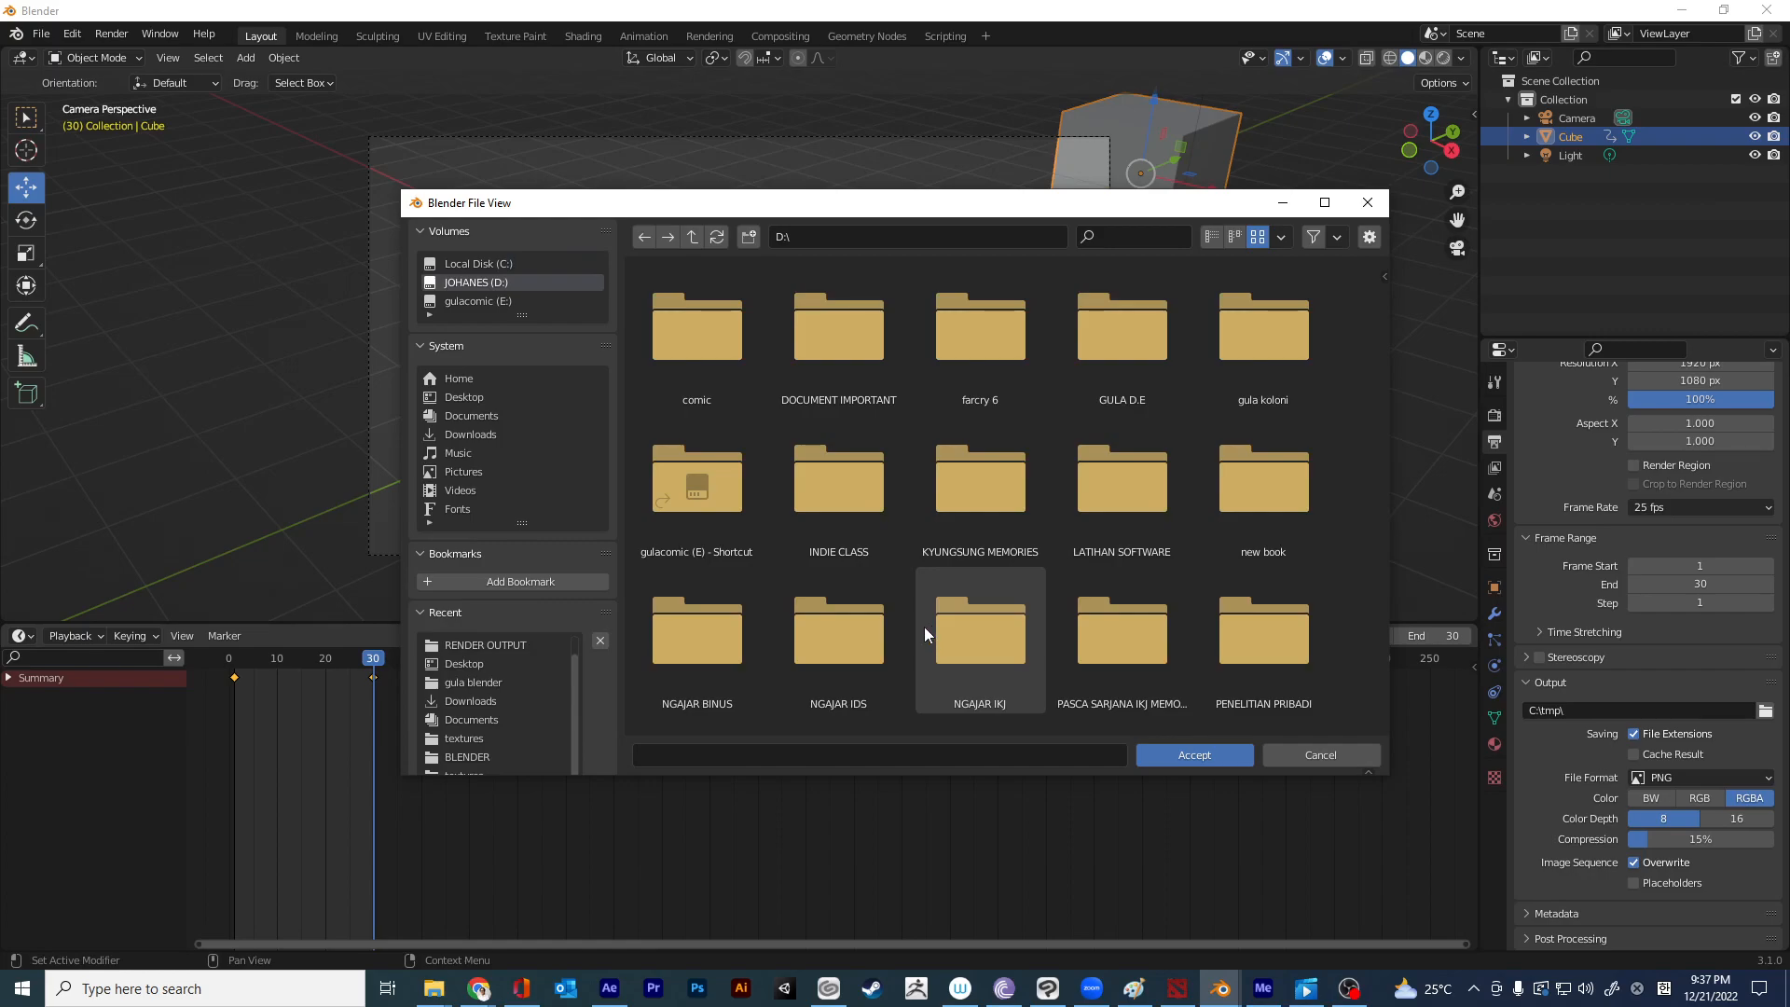
scroll(895, 615, "down", 1)
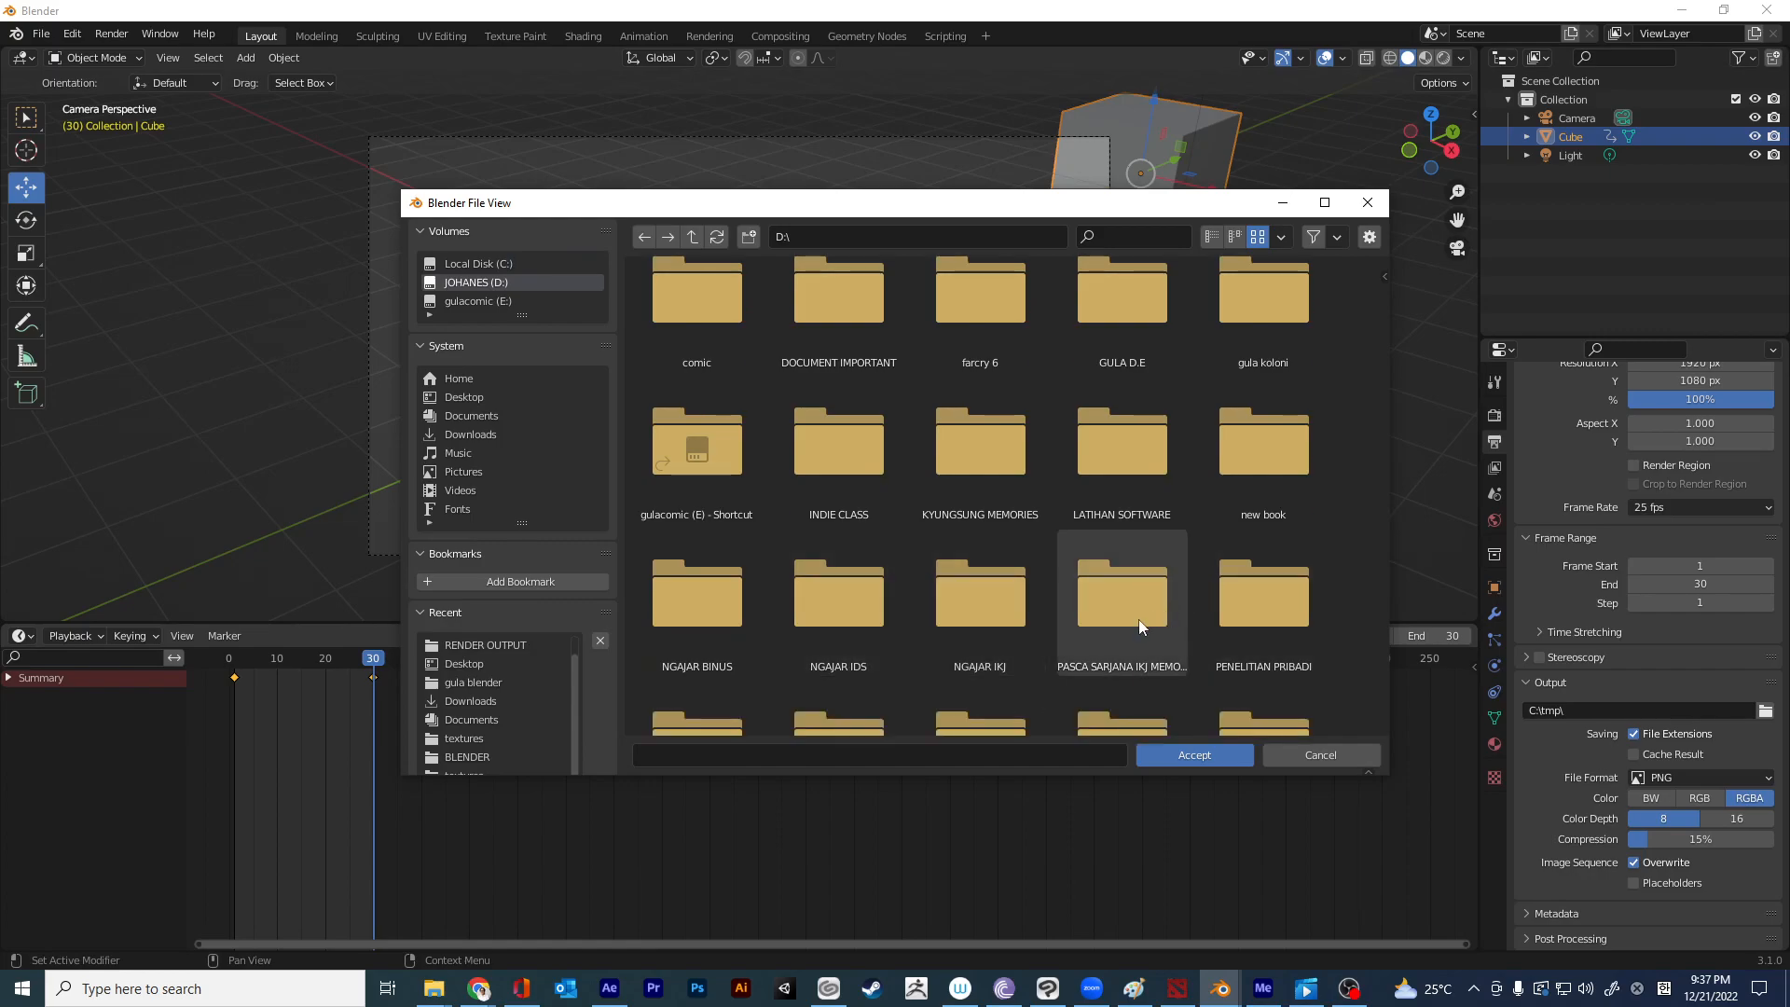
scroll(1128, 629, "down", 5)
left_click(858, 578)
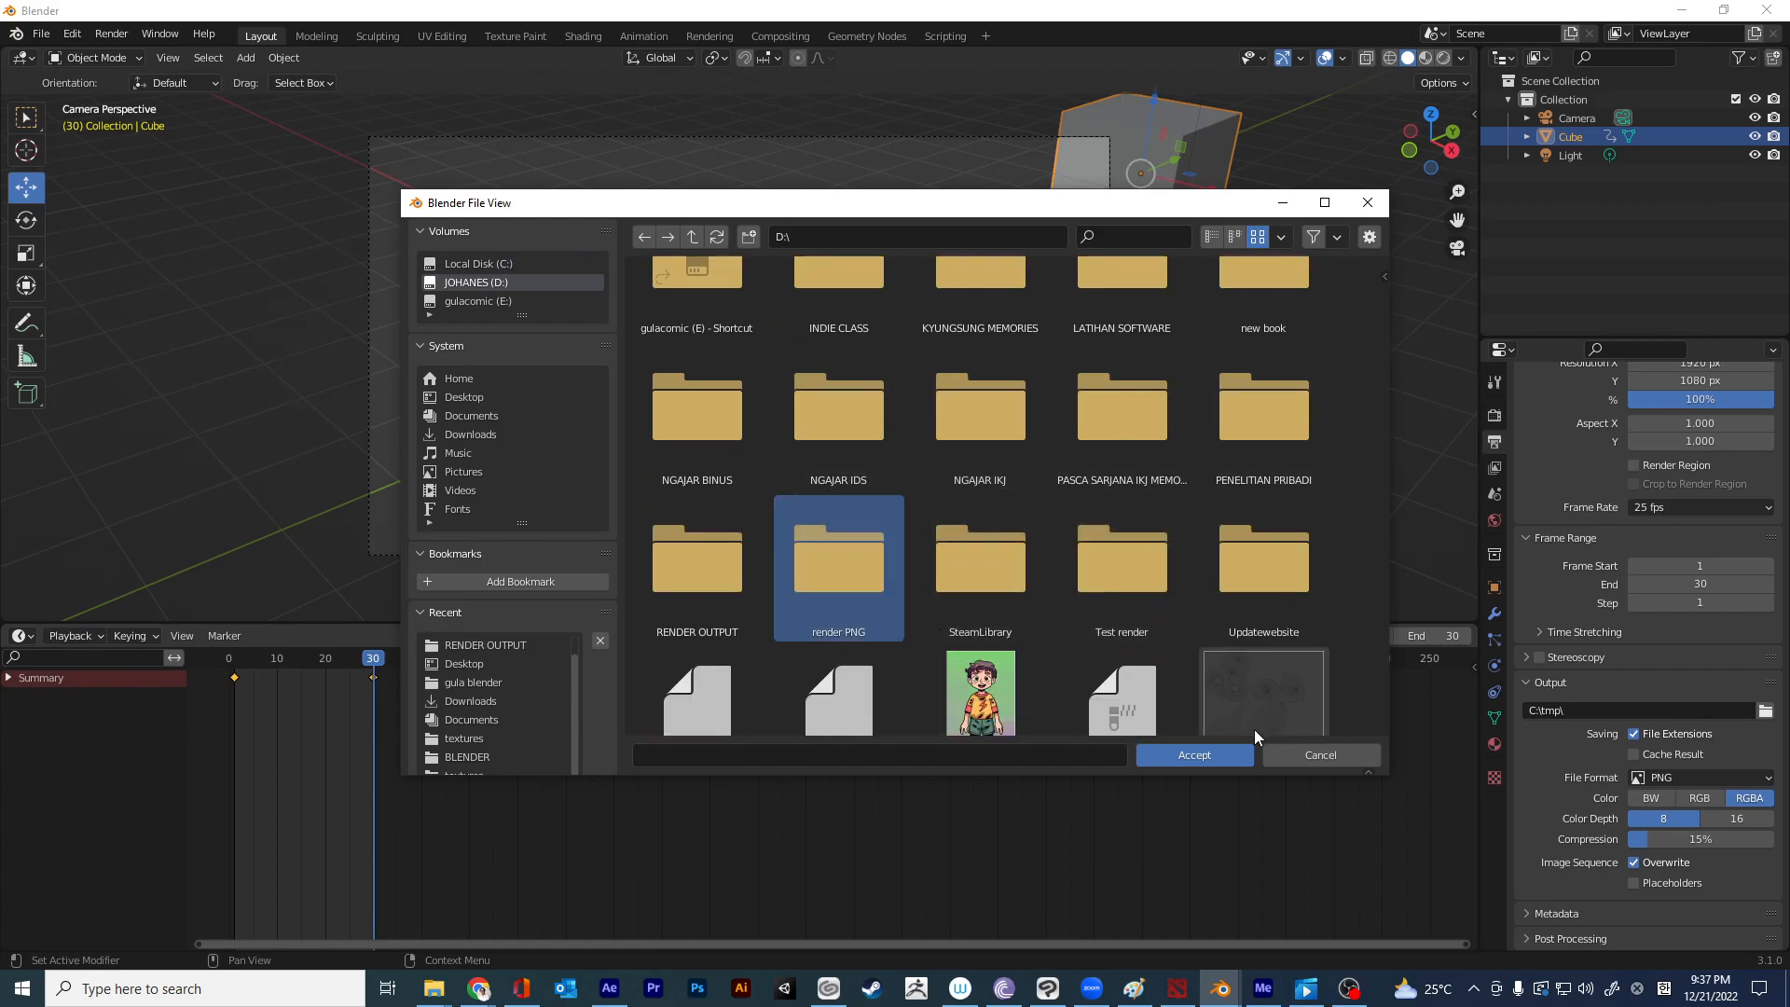
left_click(1212, 754)
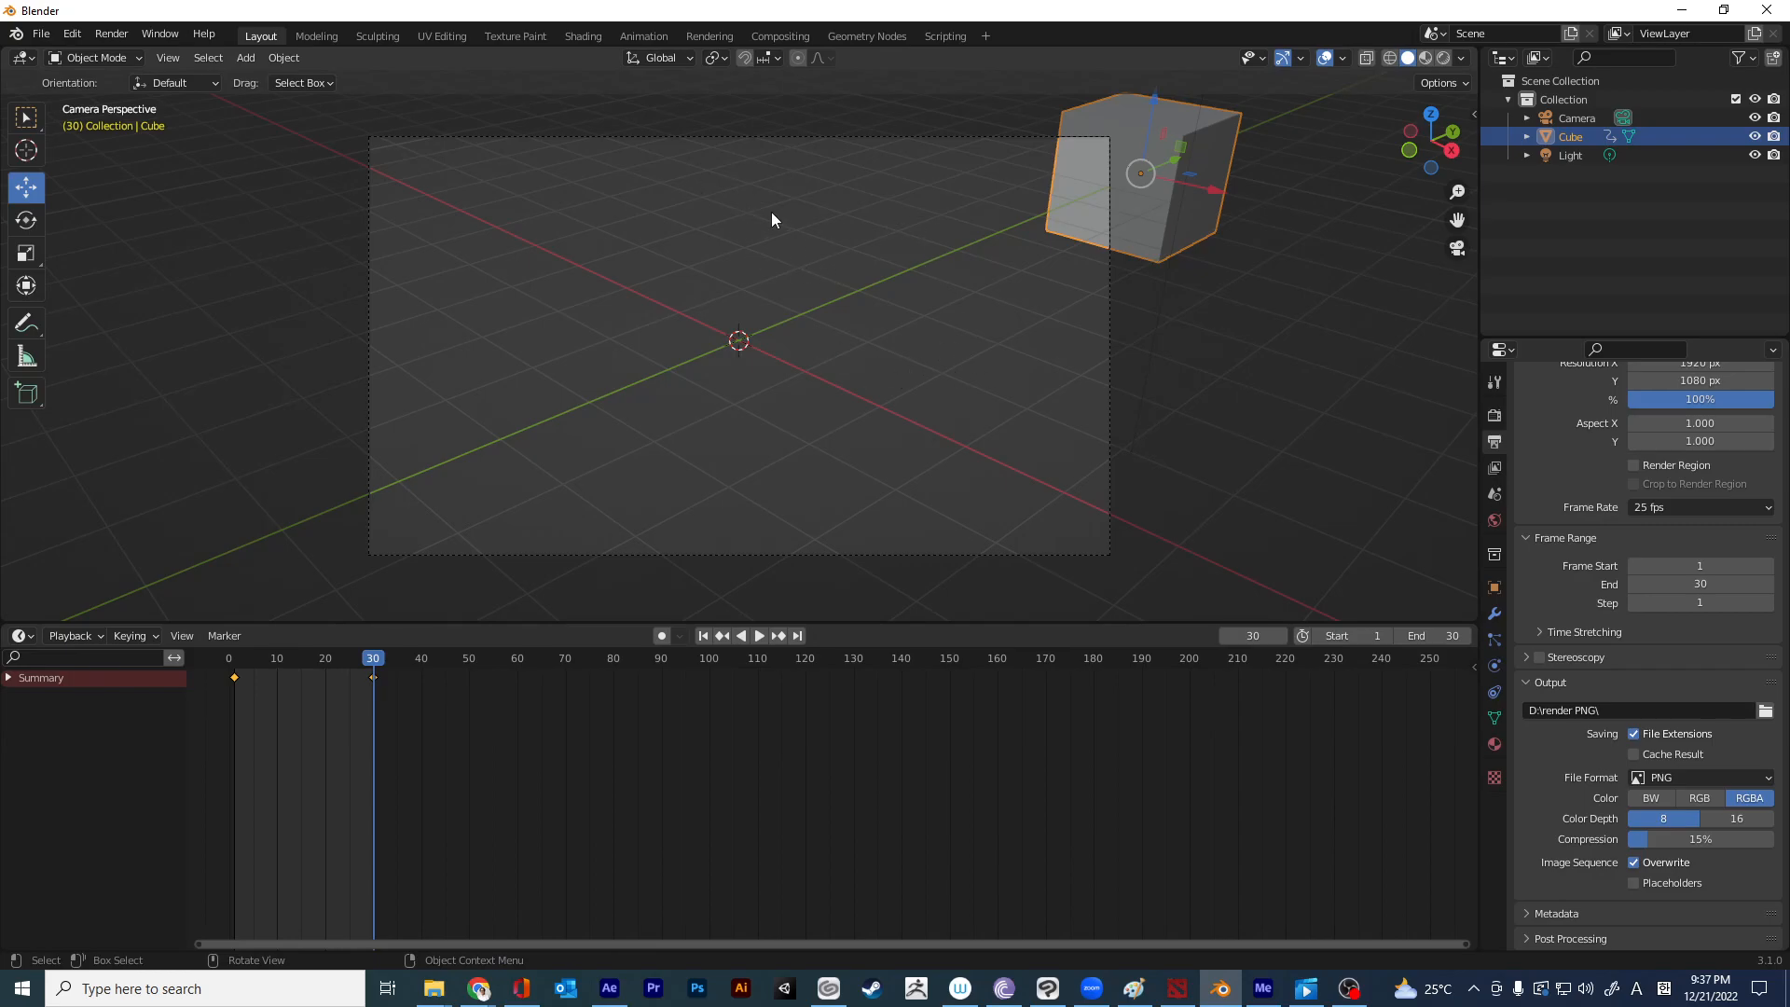
Render a still image of frame 30 to check it, and close the render window.
left_click(107, 34)
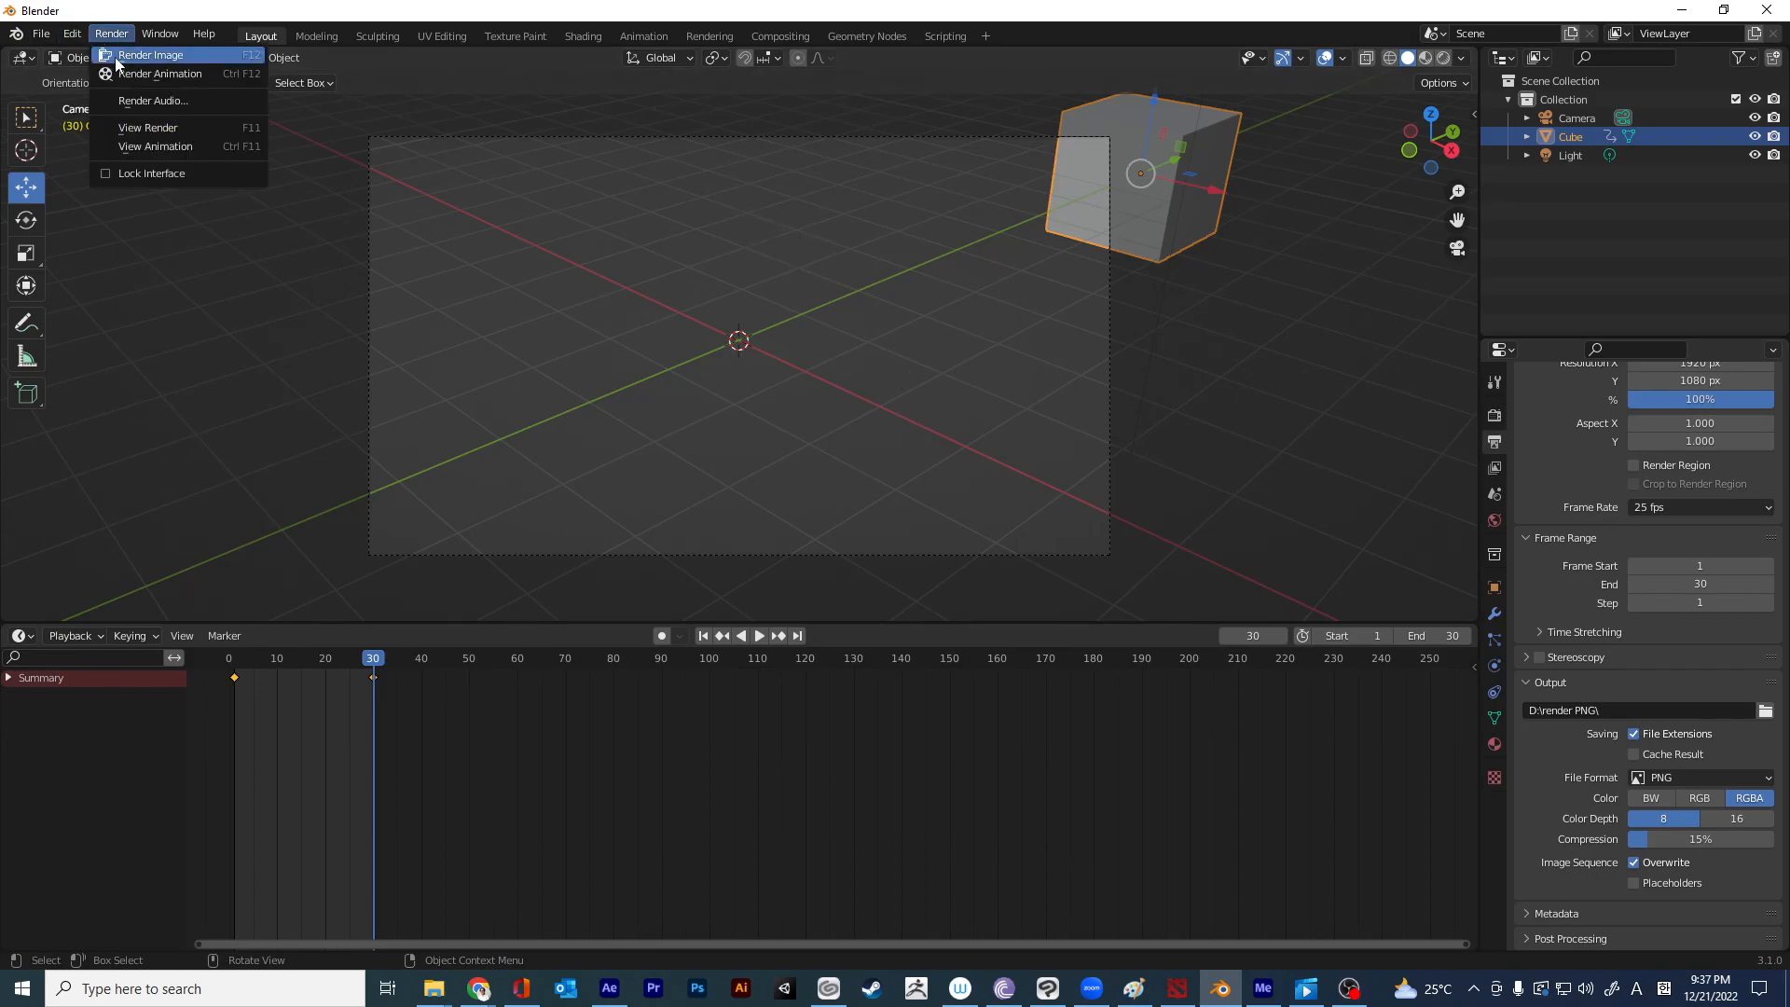
left_click(132, 54)
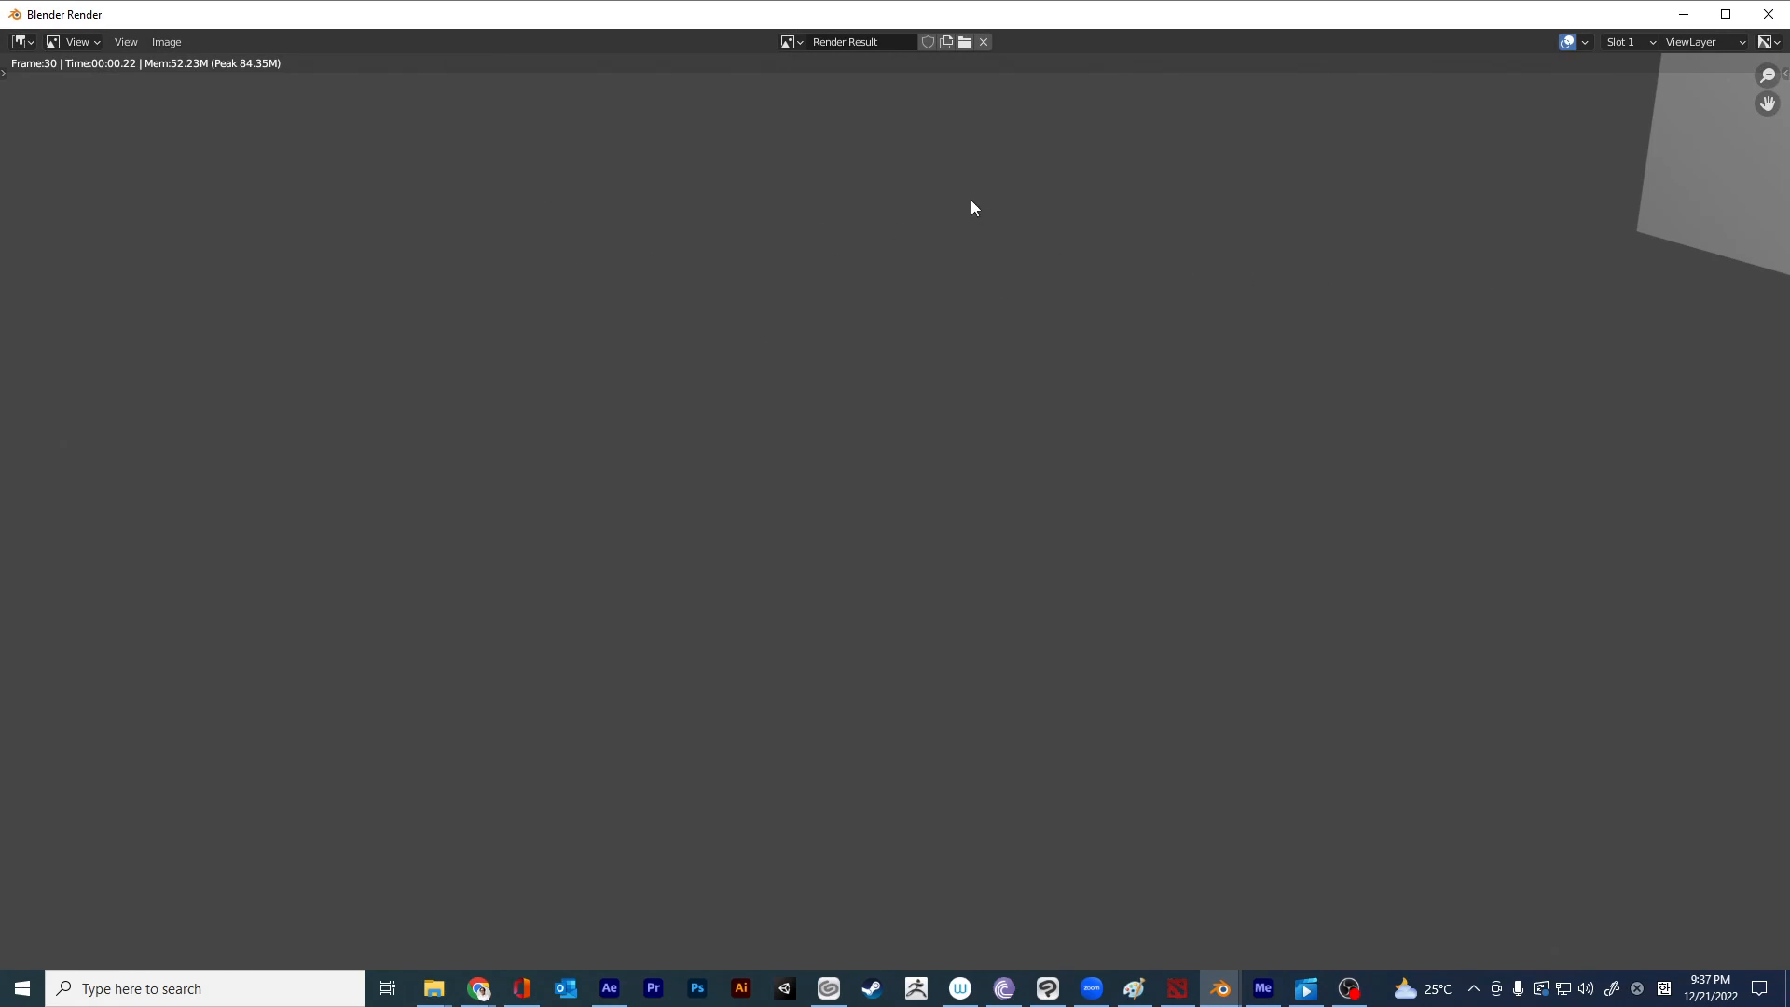
left_click(1769, 14)
Go to frame 8, render a still image to inspect the cube and background, and close the render window.
left_click_drag(373, 660, 267, 667)
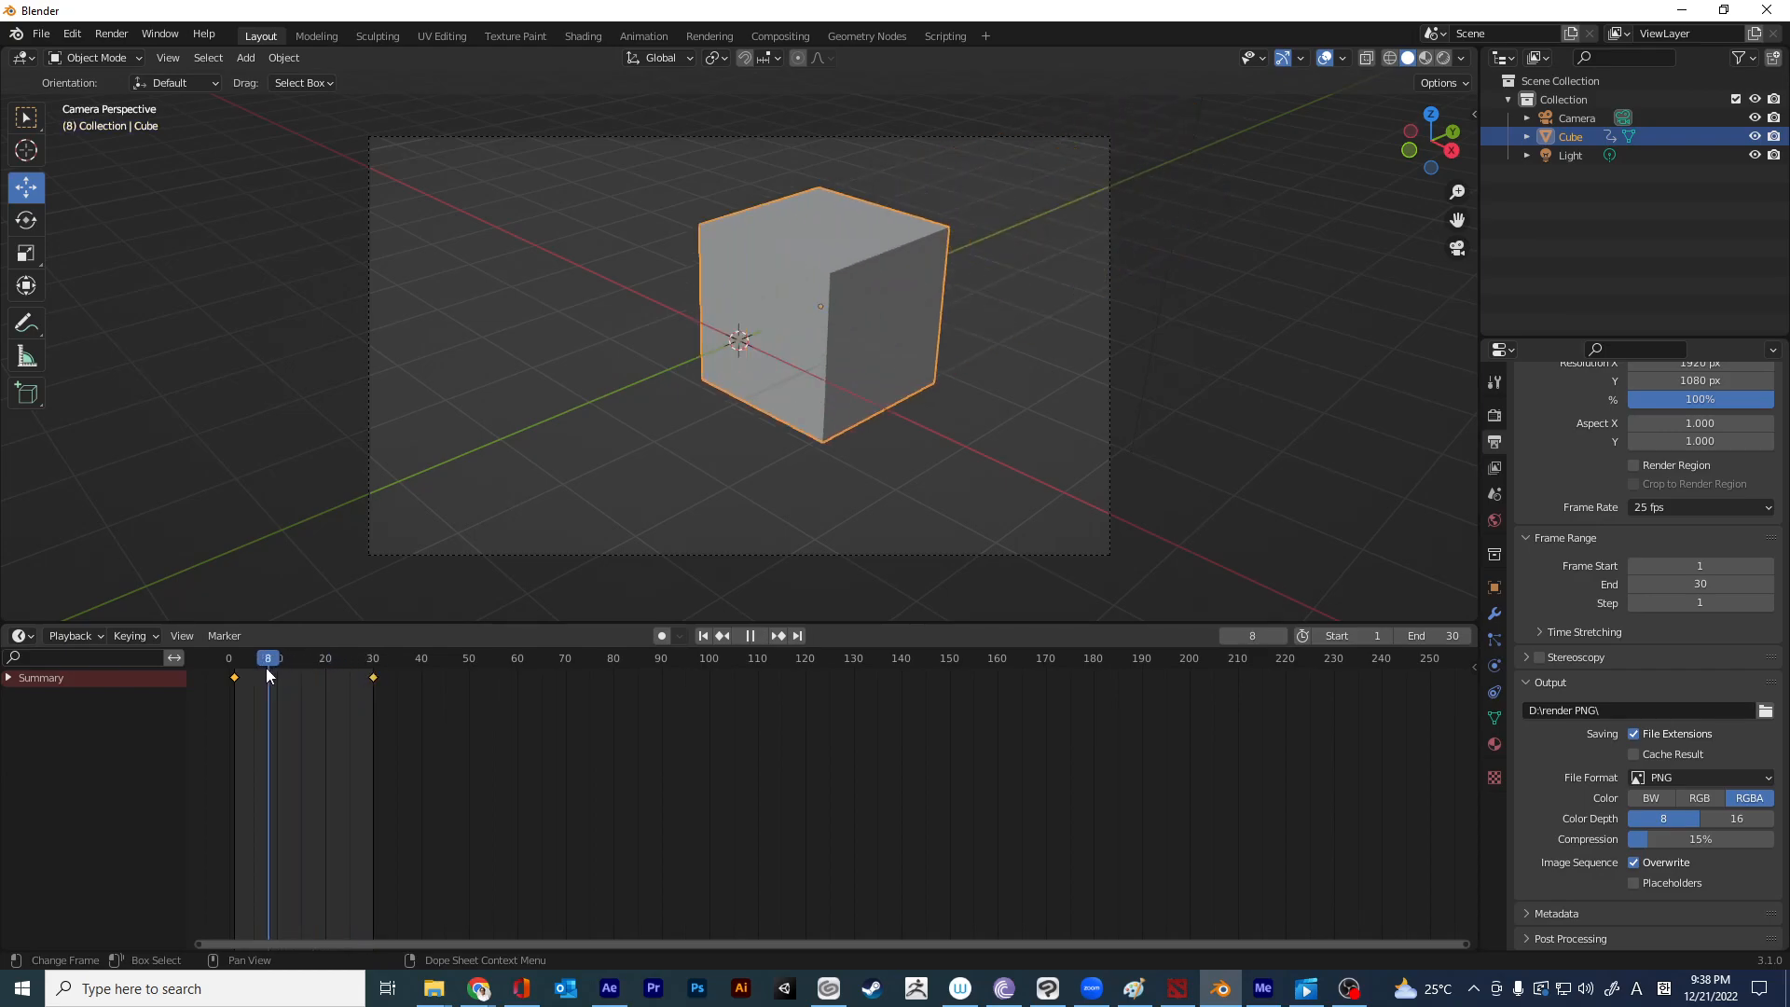
left_click(116, 37)
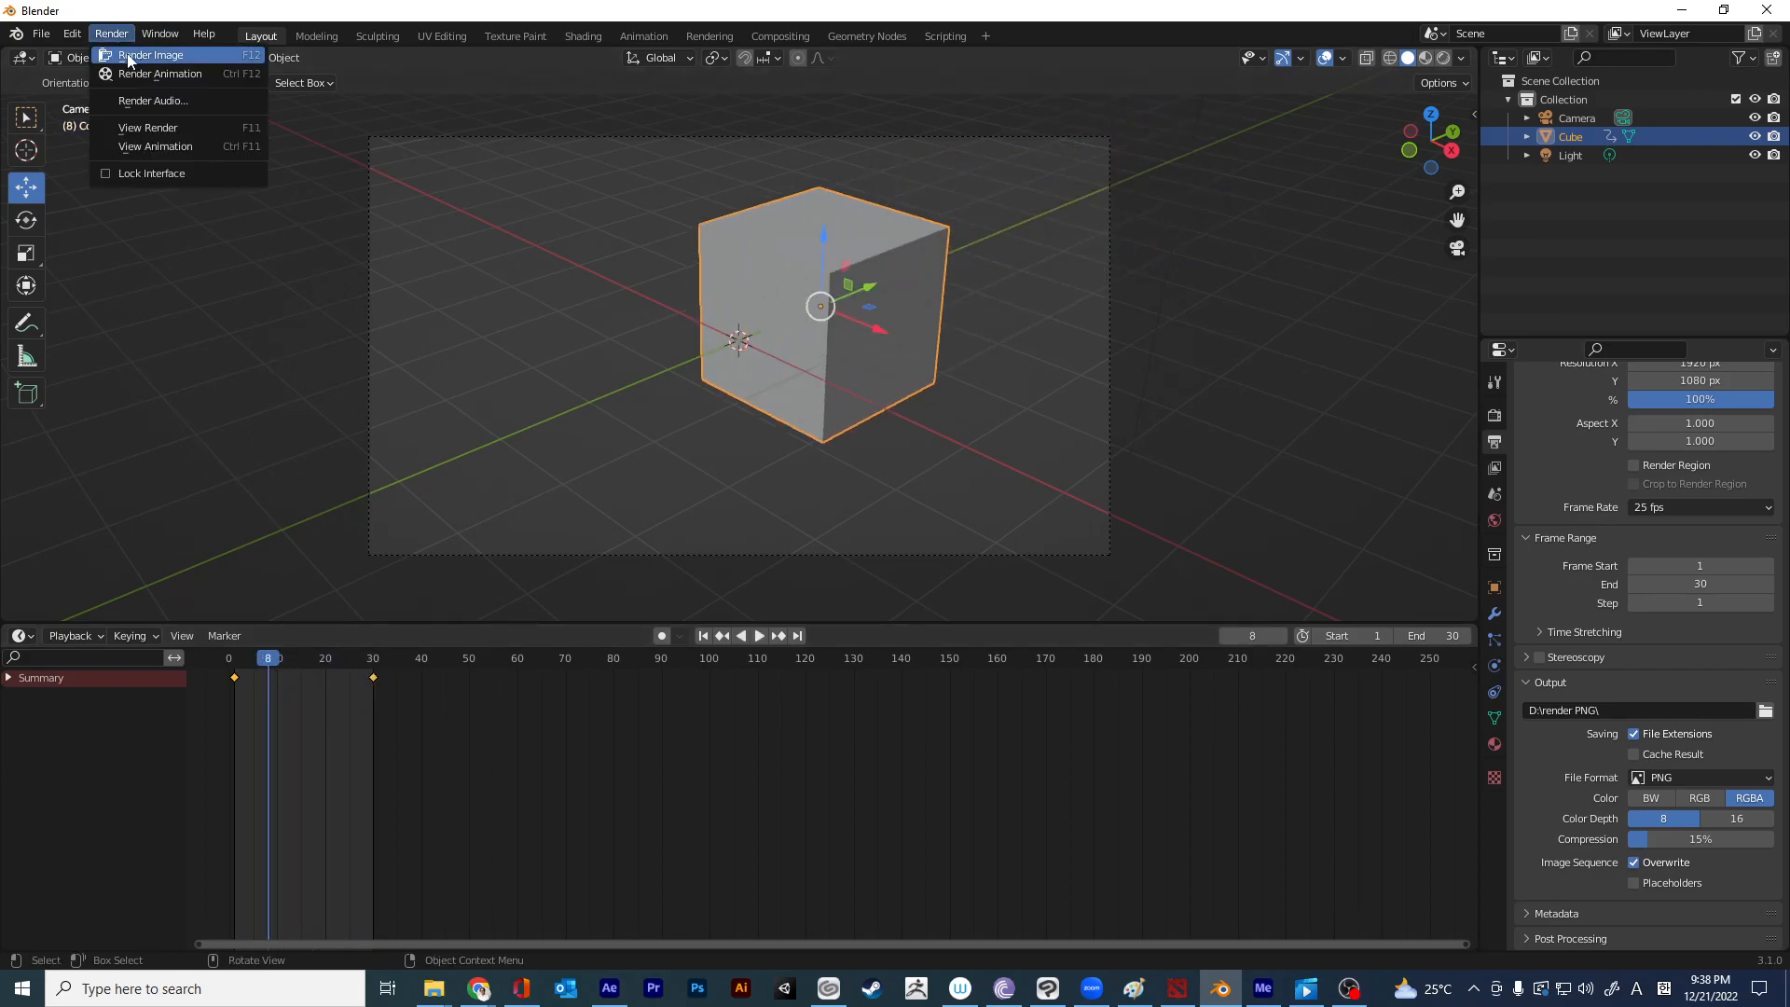
left_click(140, 54)
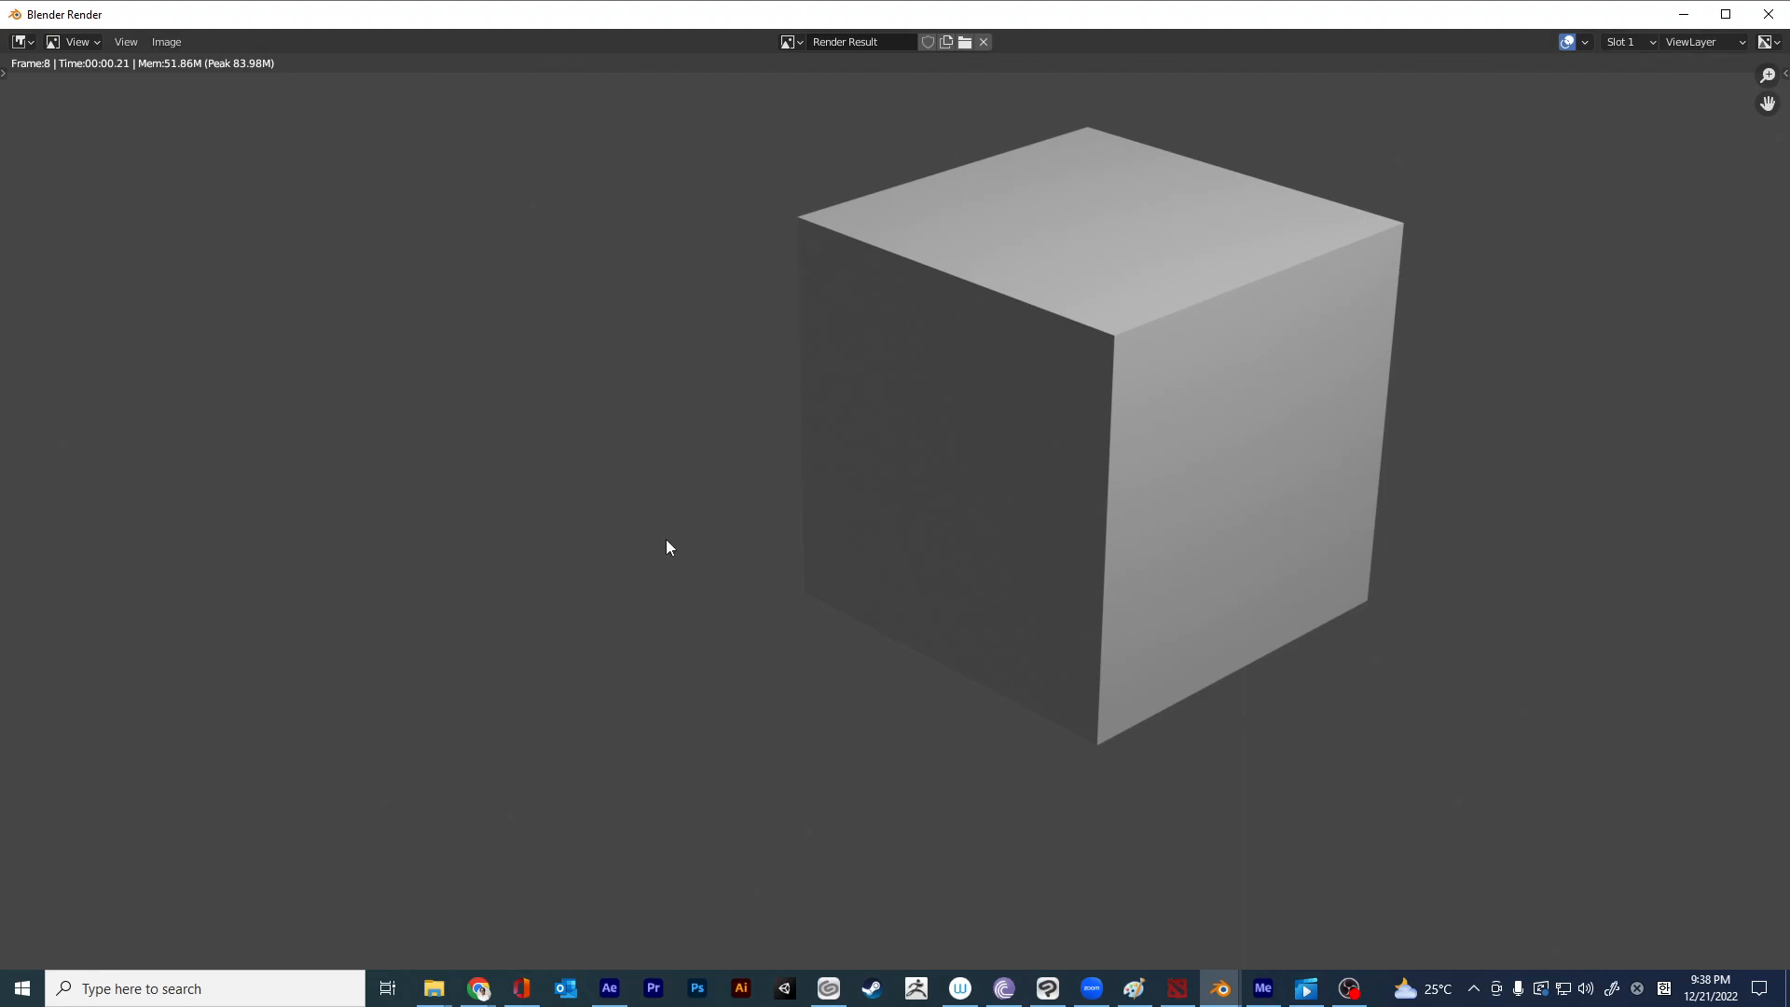
left_click(1769, 14)
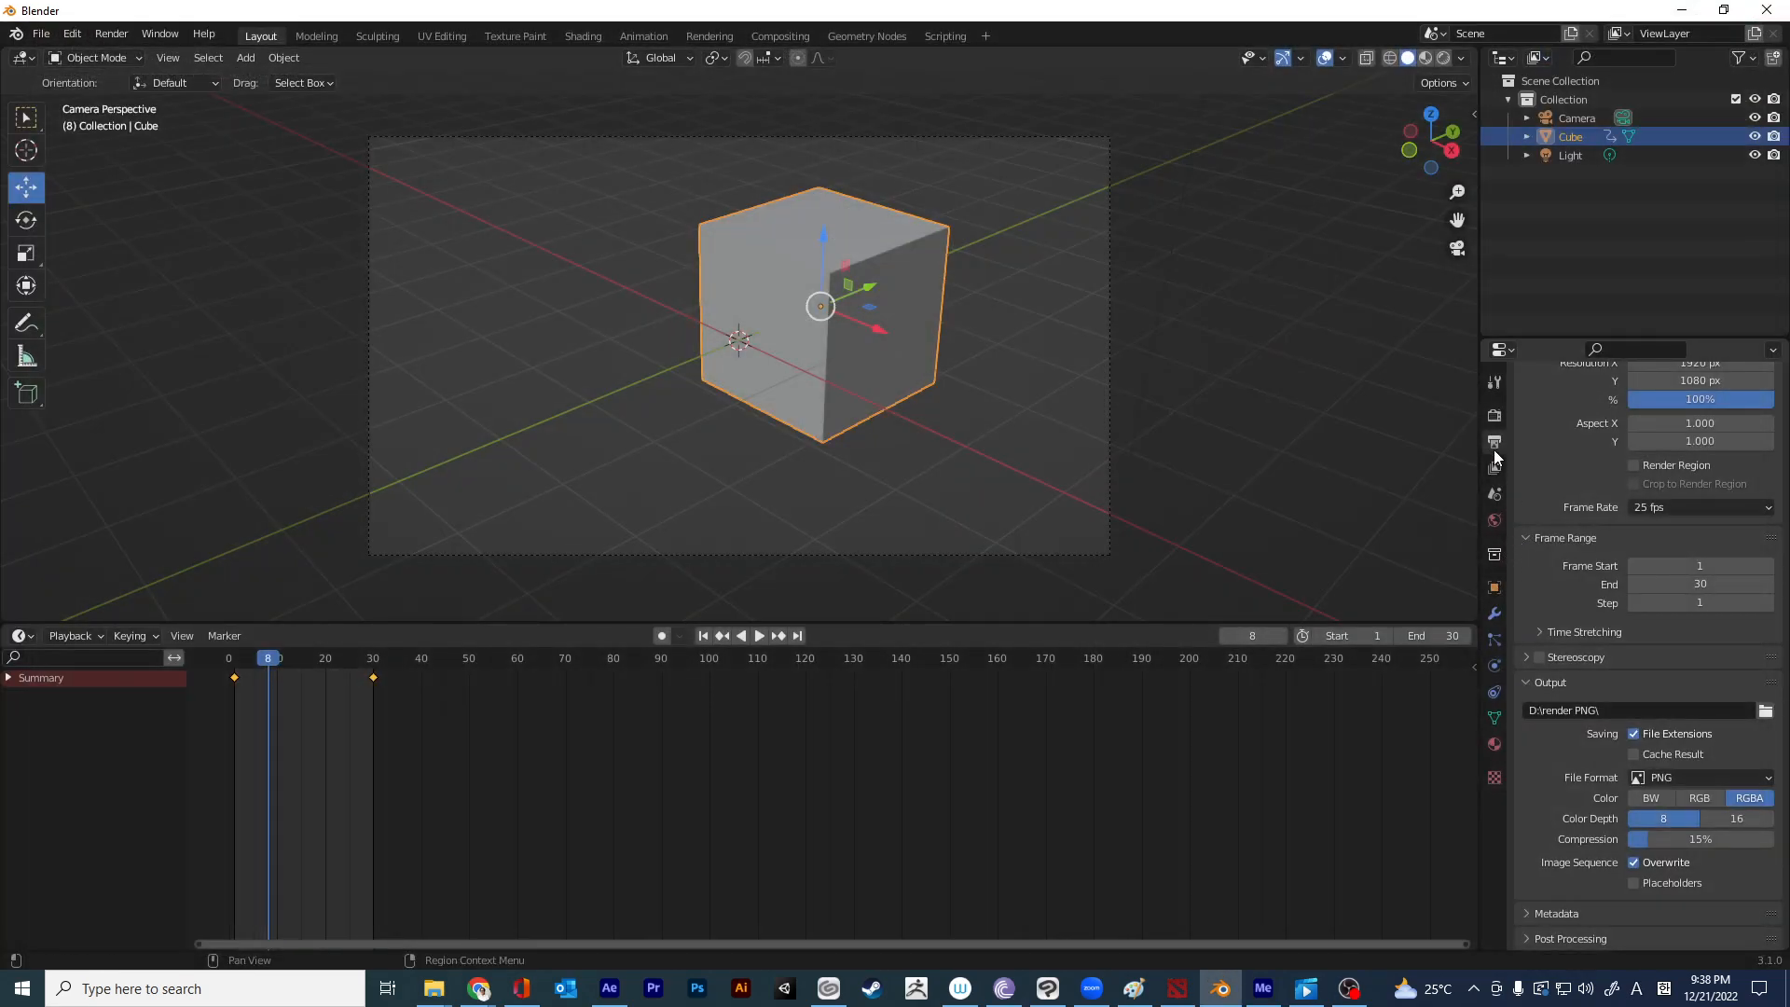
Enable a transparent background in the Film render settings.
left_click(1494, 415)
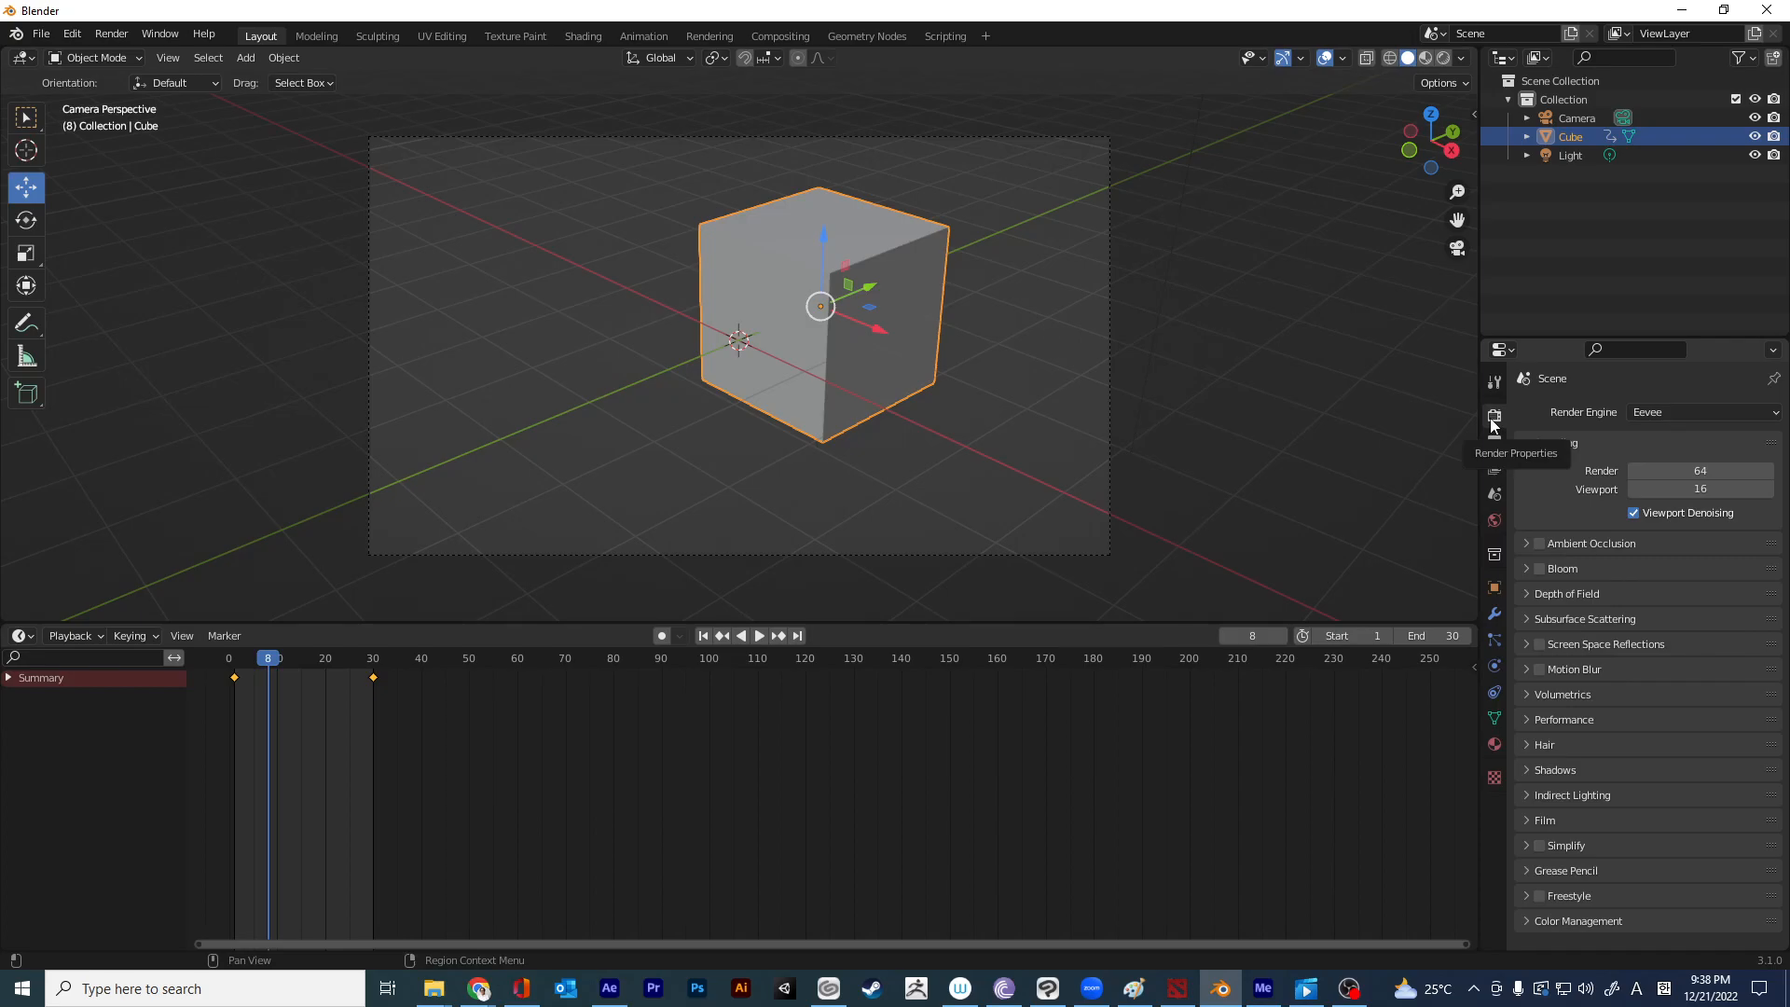
left_click(1536, 821)
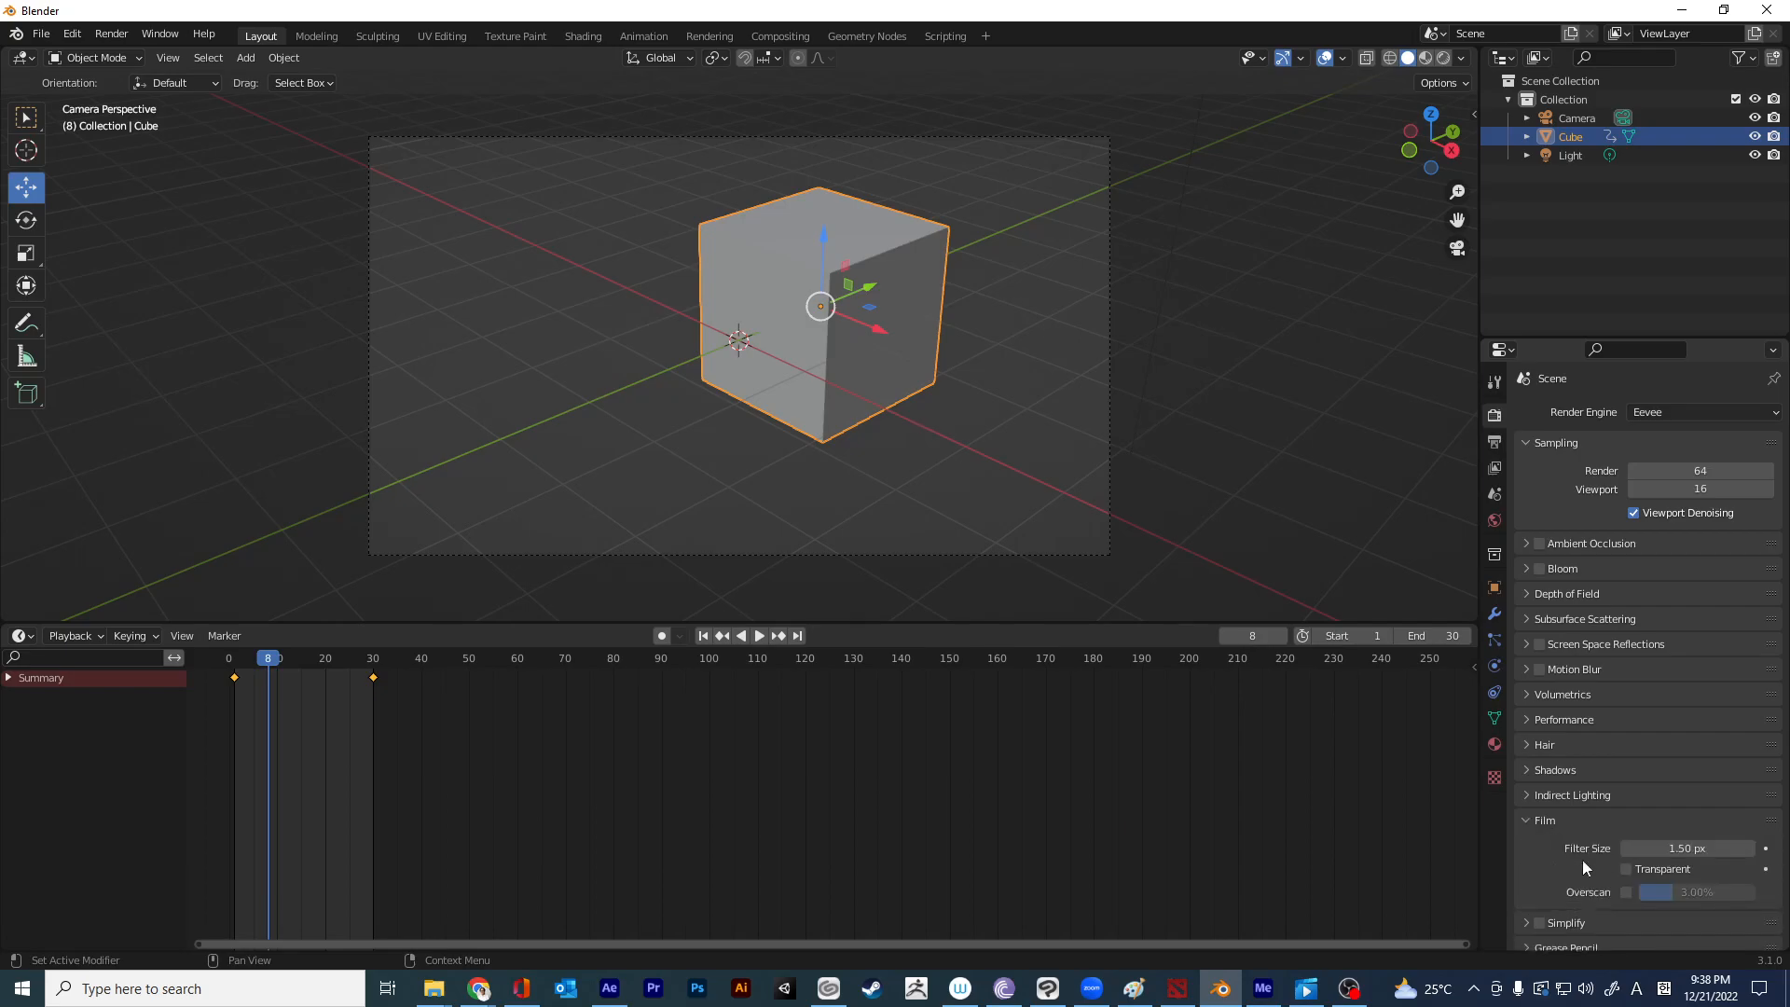
left_click(1626, 870)
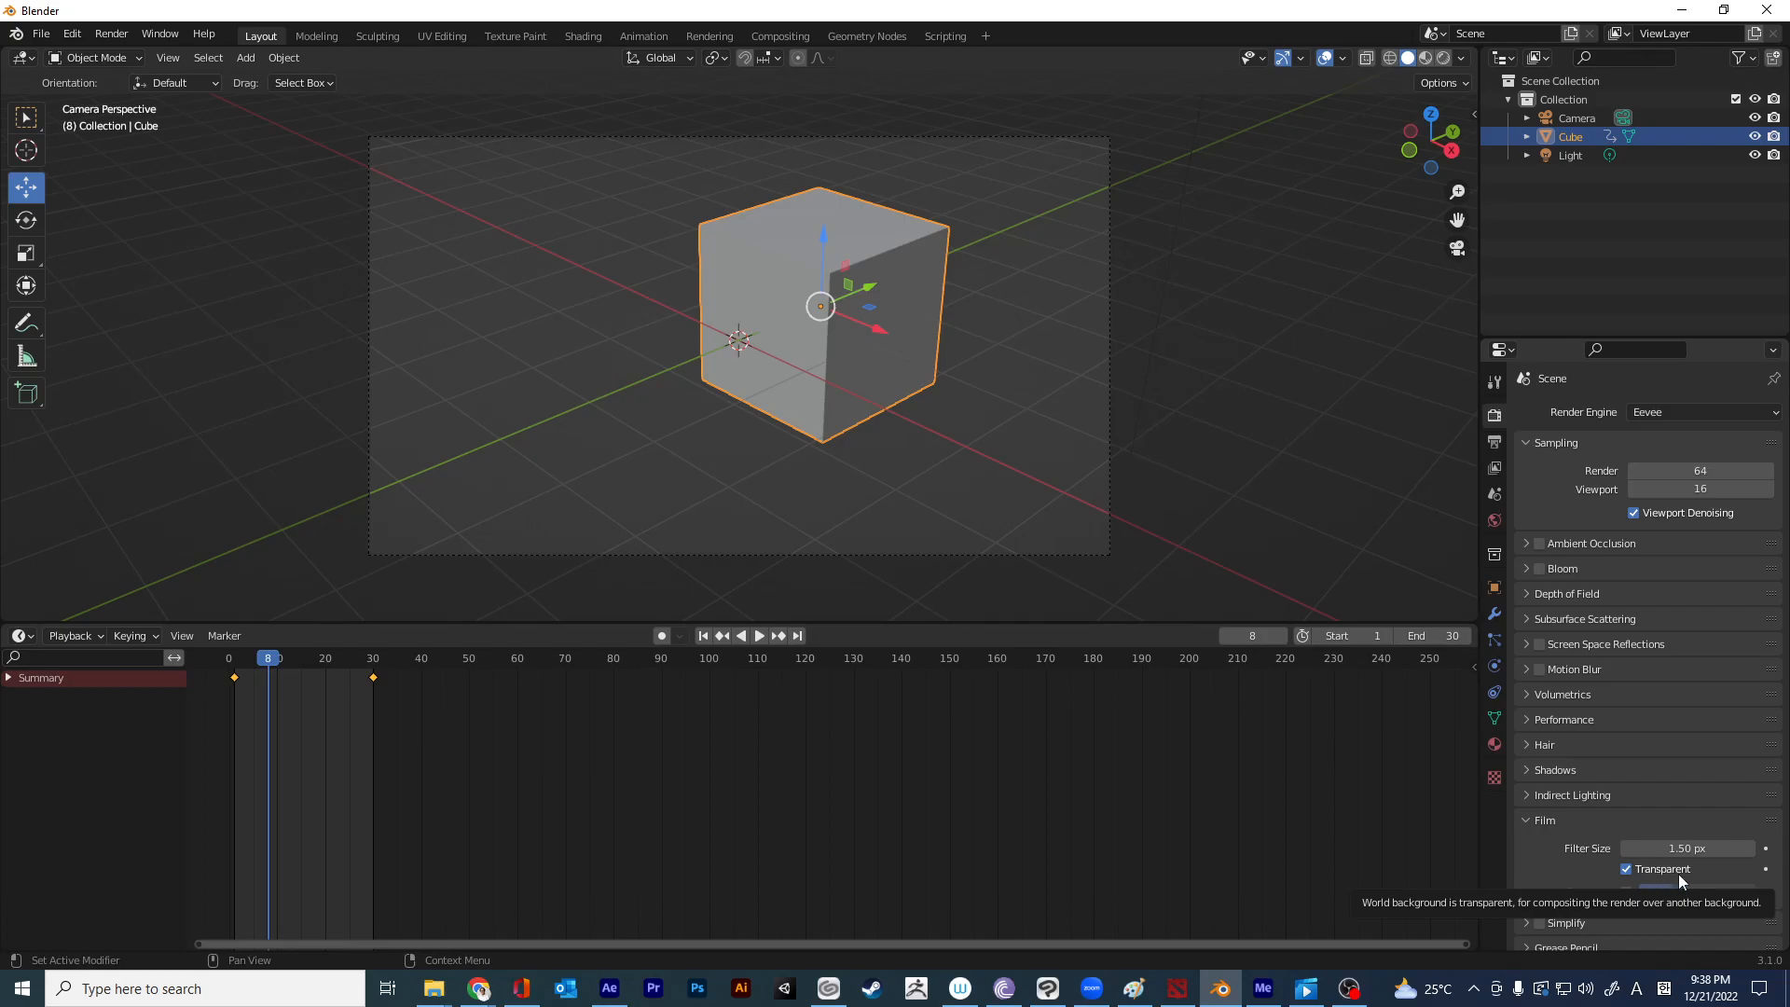
Render frame 8 again to check the transparent background, and close the render window.
left_click(109, 34)
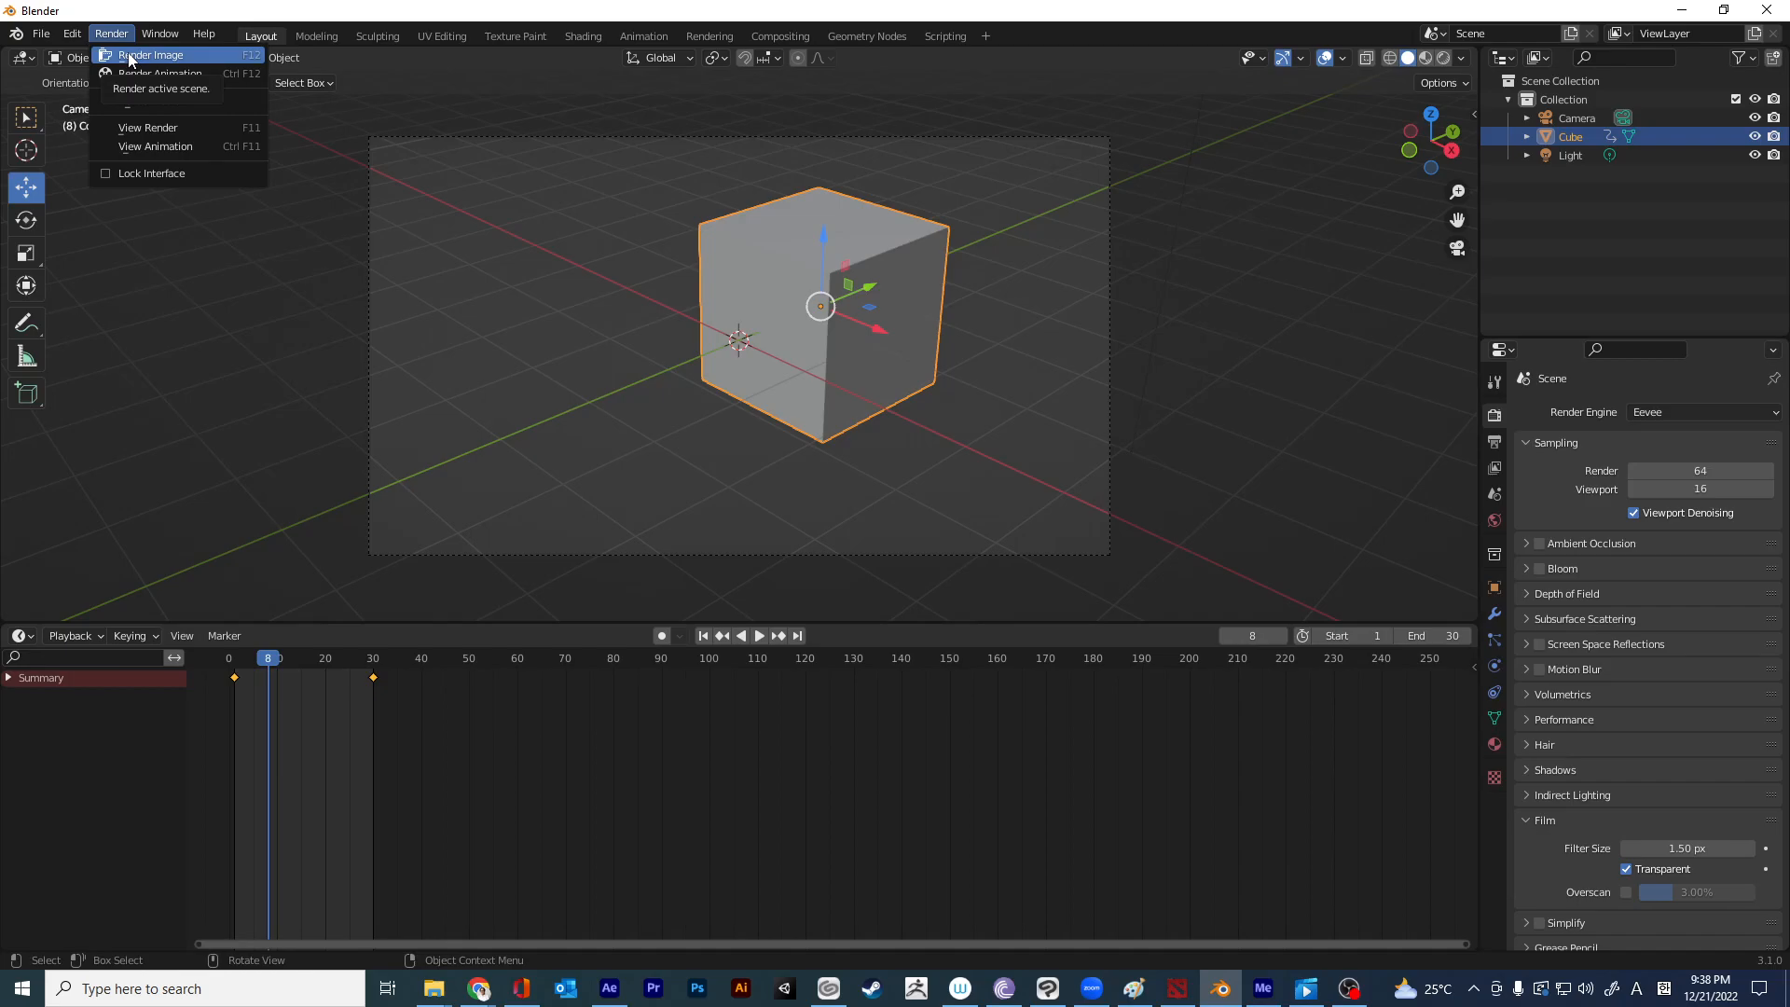
left_click(129, 58)
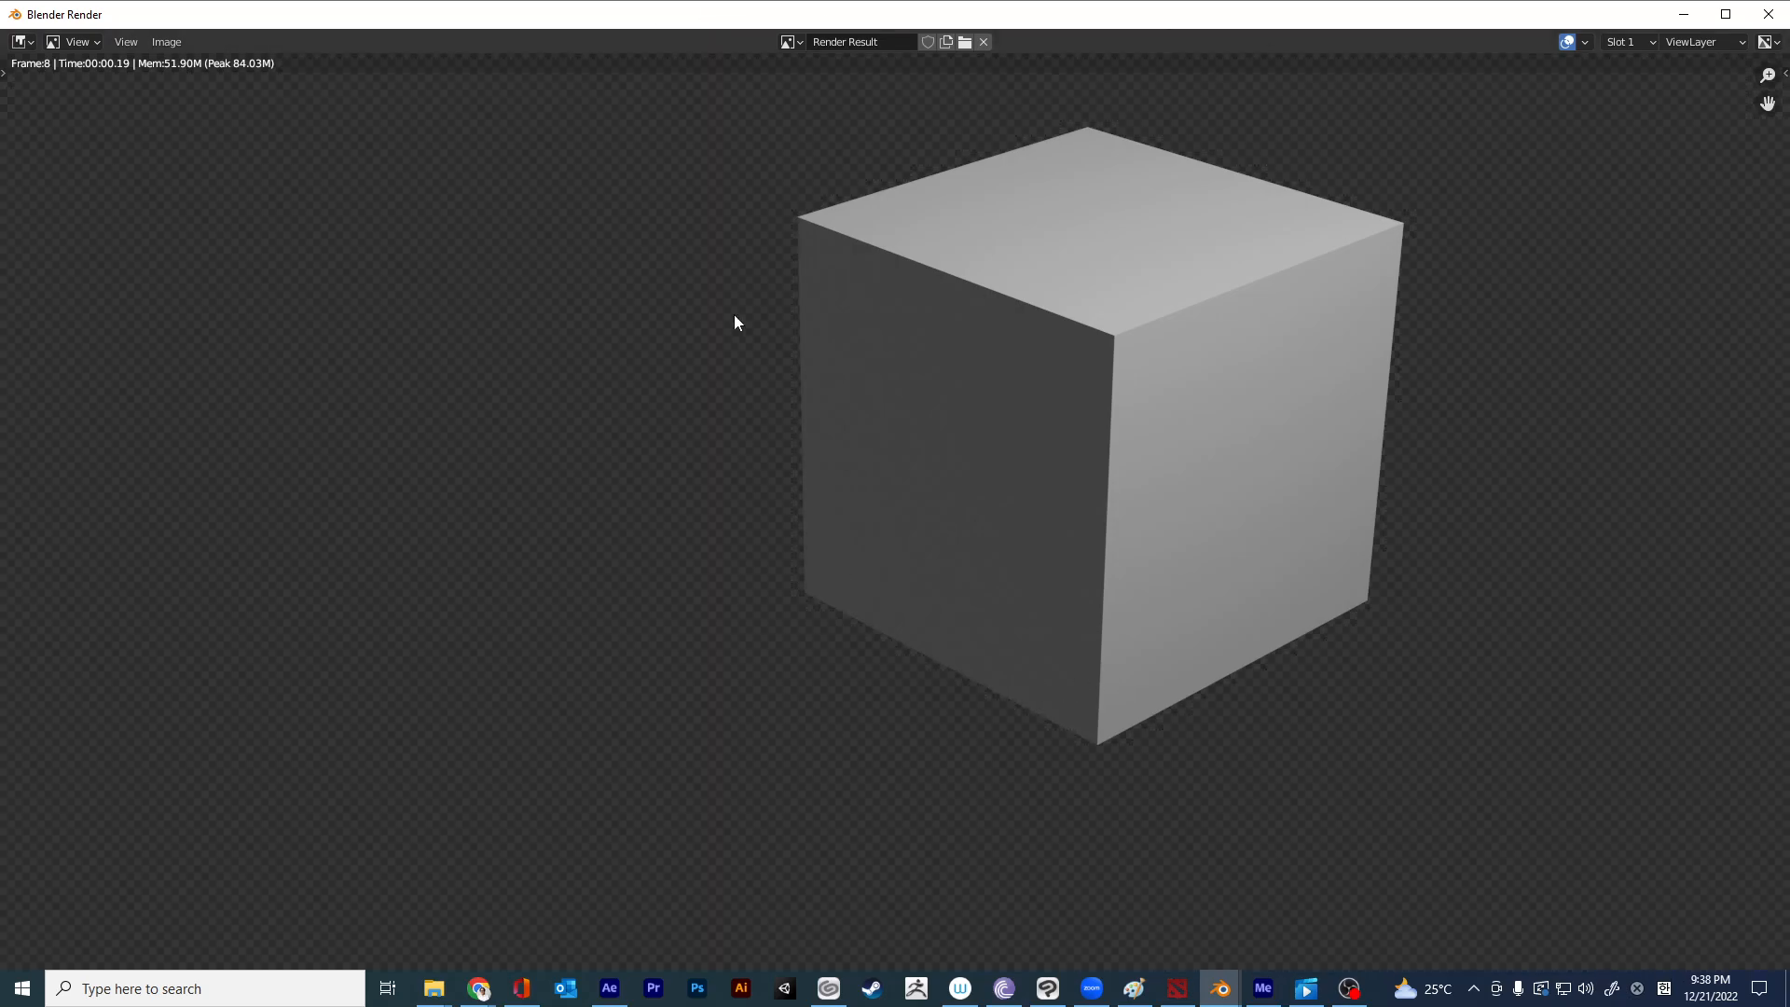
left_click(1768, 15)
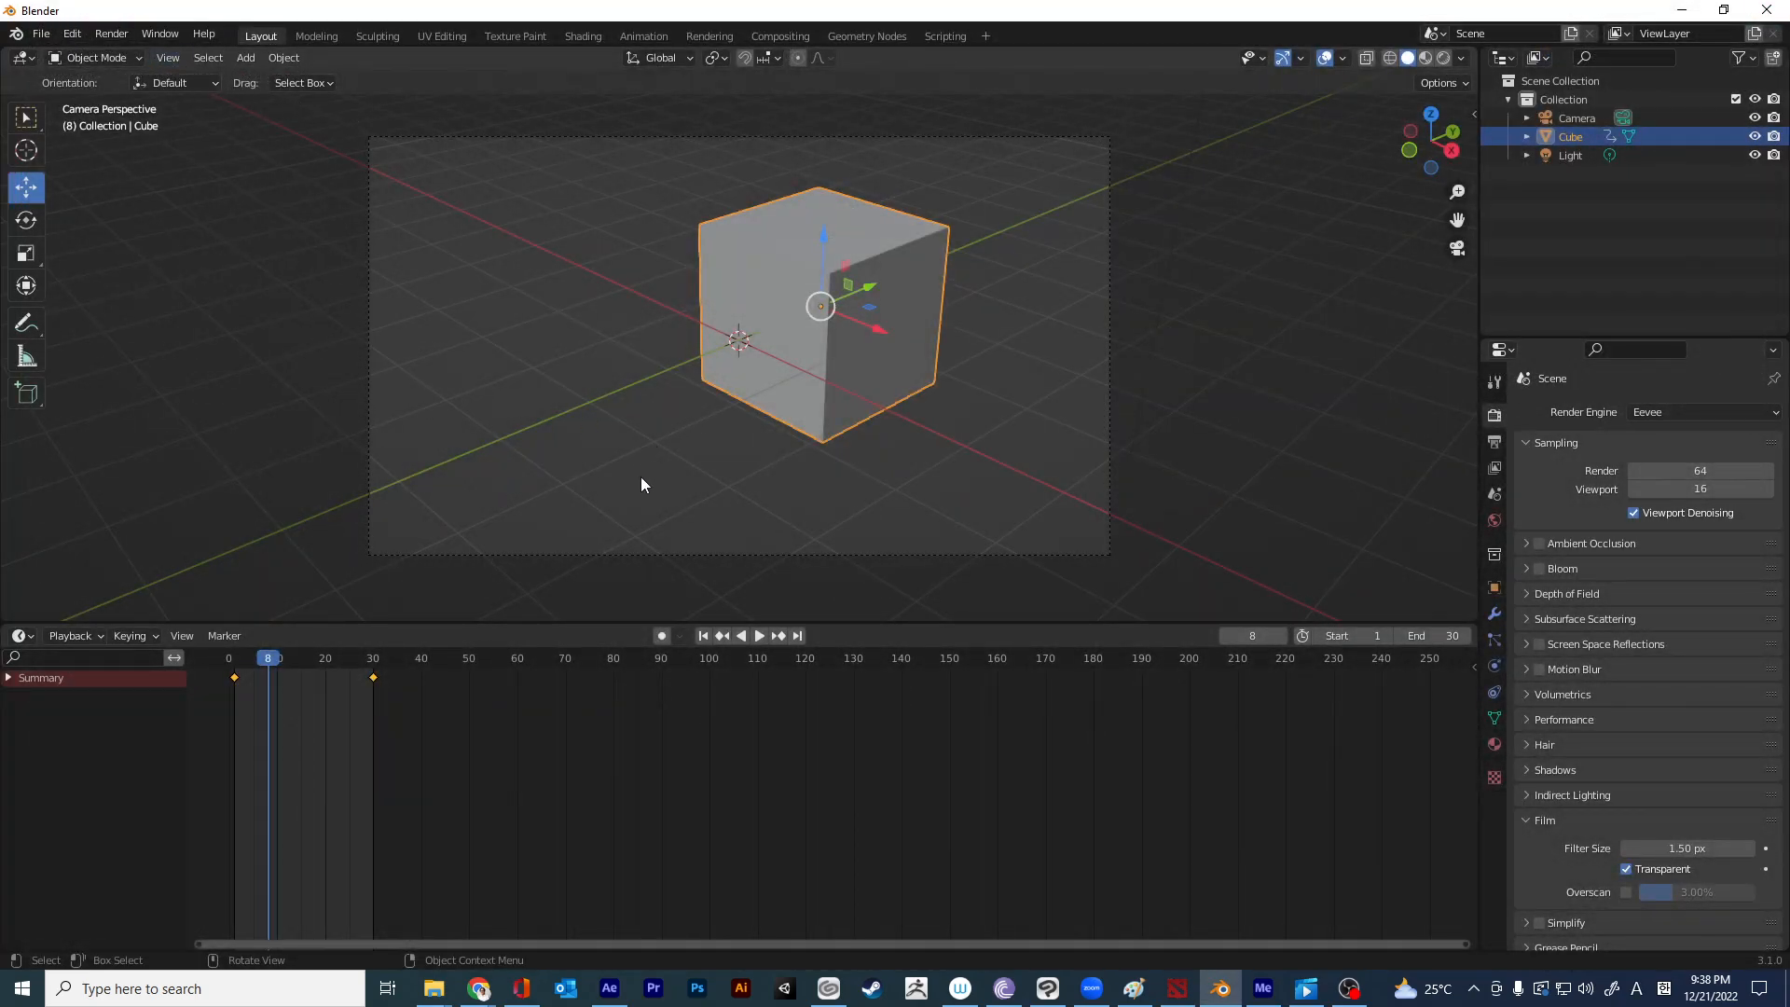
Render the full animation as a PNG sequence into the assigned output folder.
left_click(125, 35)
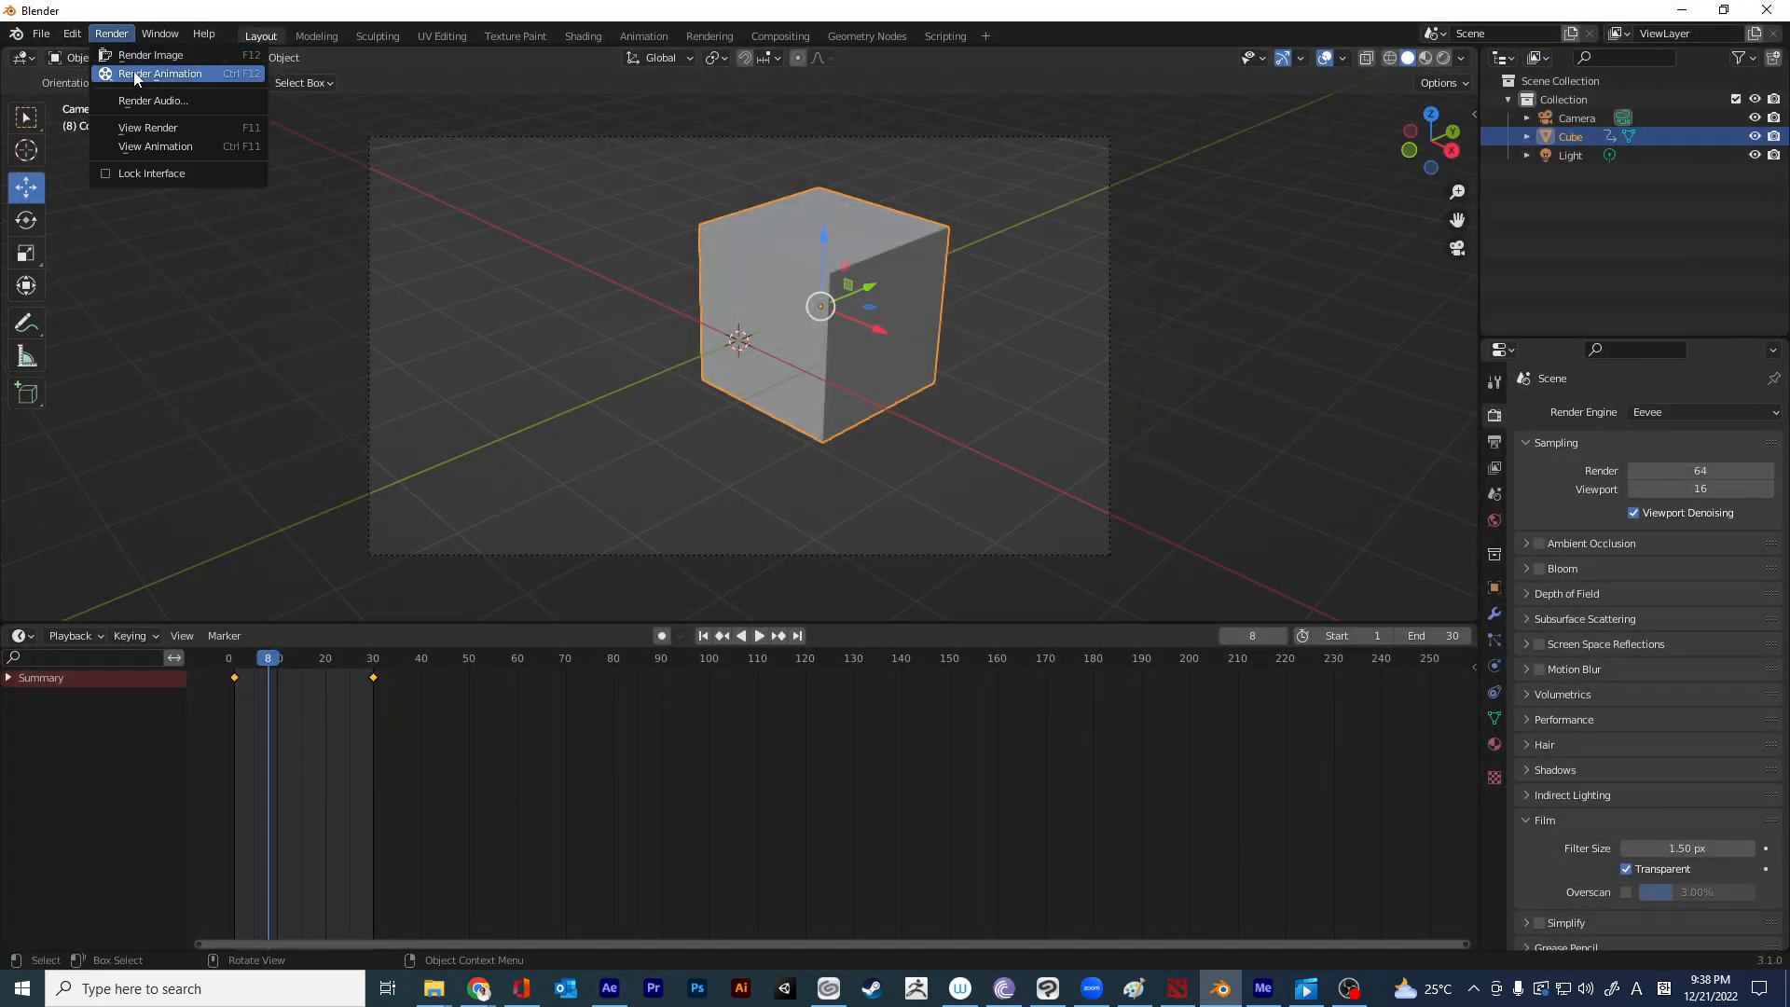
left_click(149, 75)
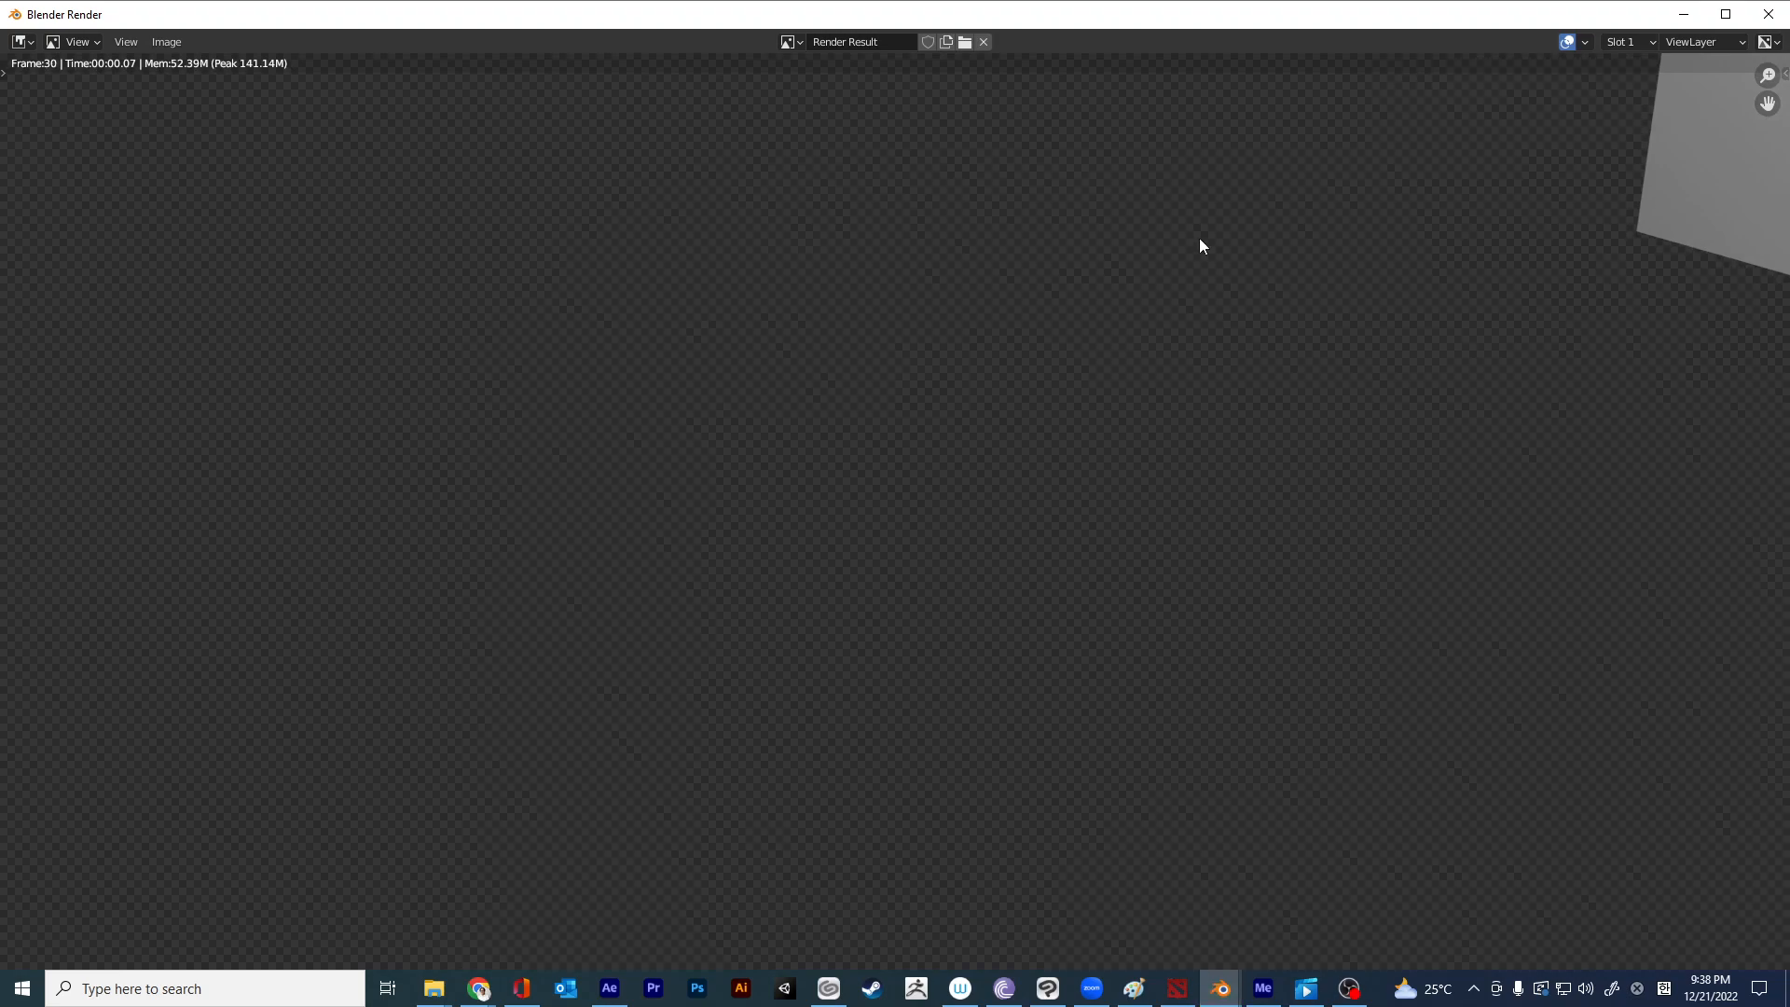
Close the finished render window and quit Blender without saving the project.
left_click(1769, 15)
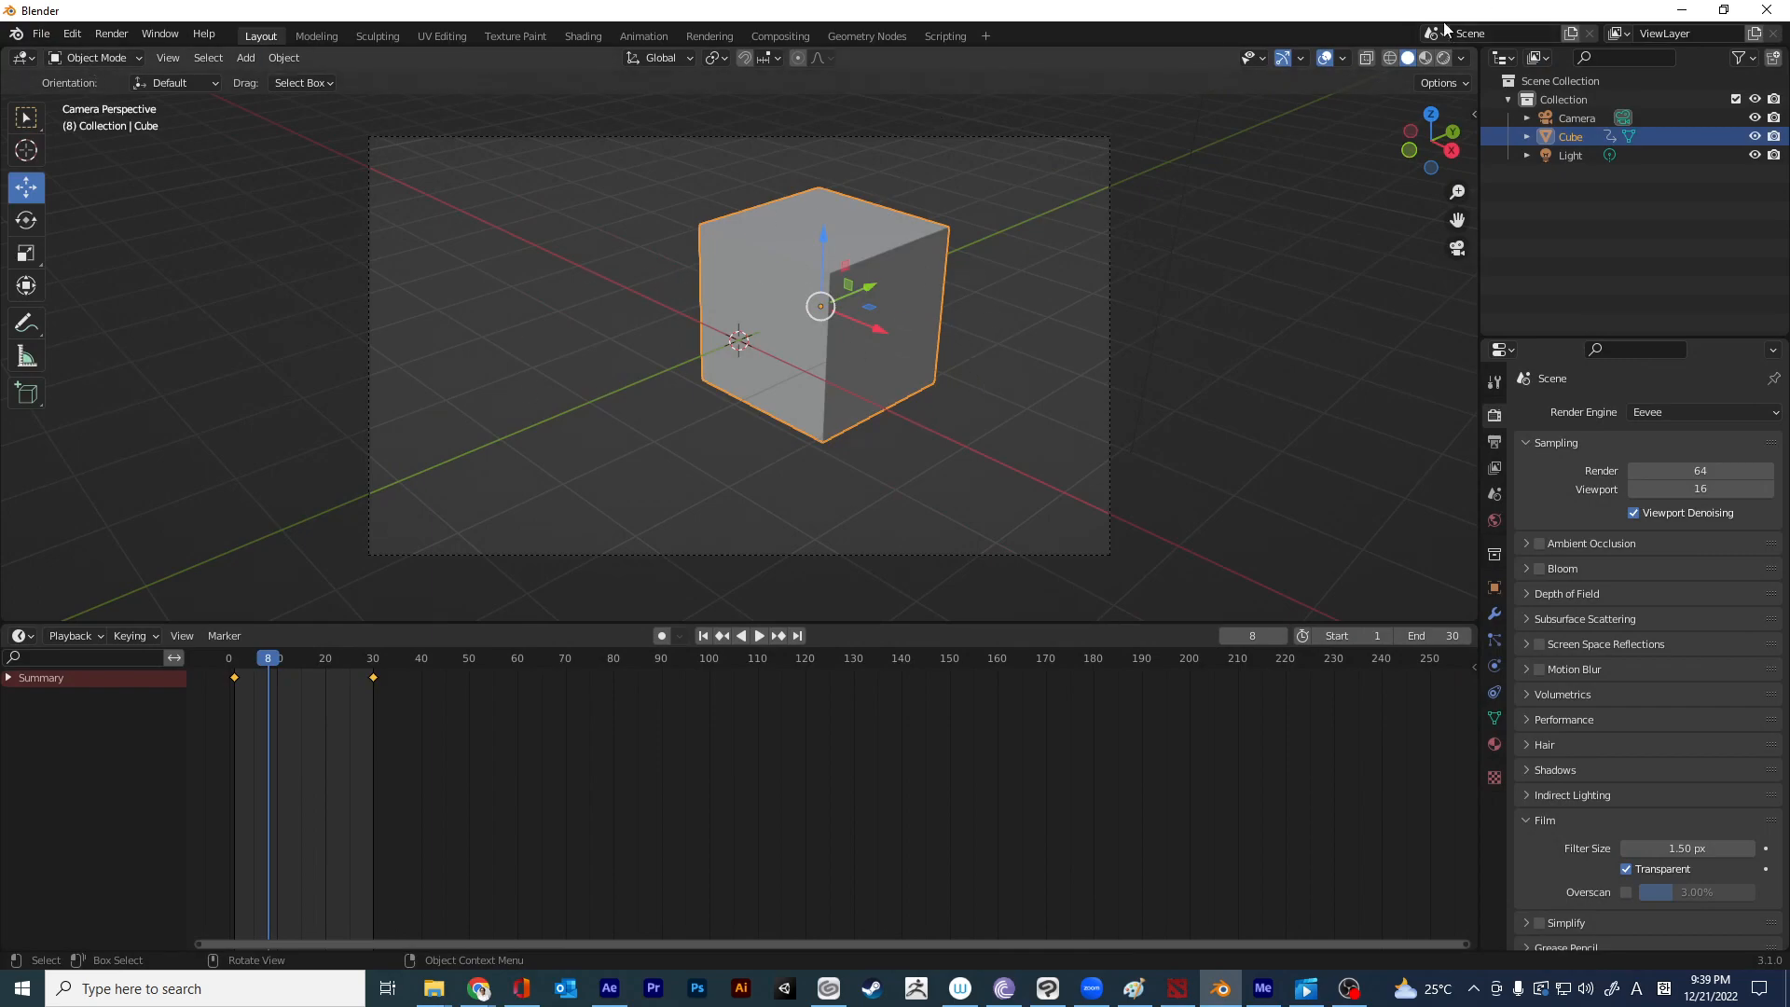
left_click(1769, 10)
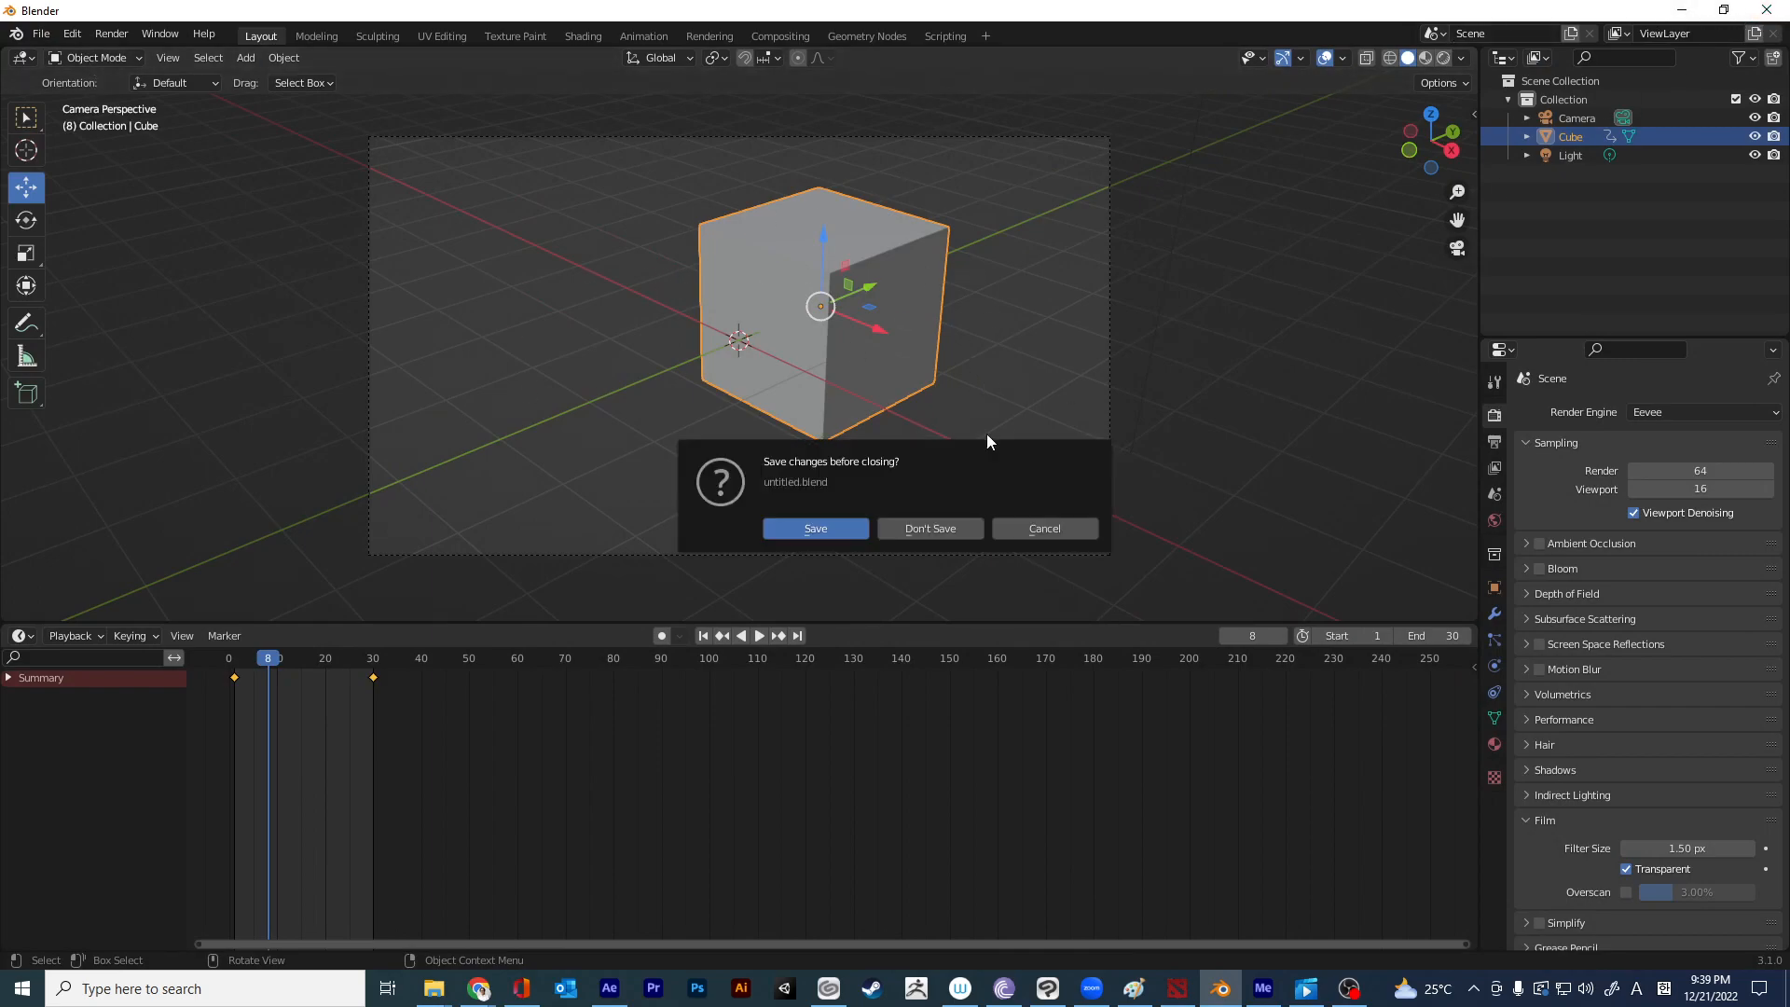
left_click(958, 526)
Switch to File Explorer, go to the render PNG folder on drive D:, and open 0001.png in the image viewer.
mouse_move(434, 988)
left_click(312, 886)
left_click(84, 665)
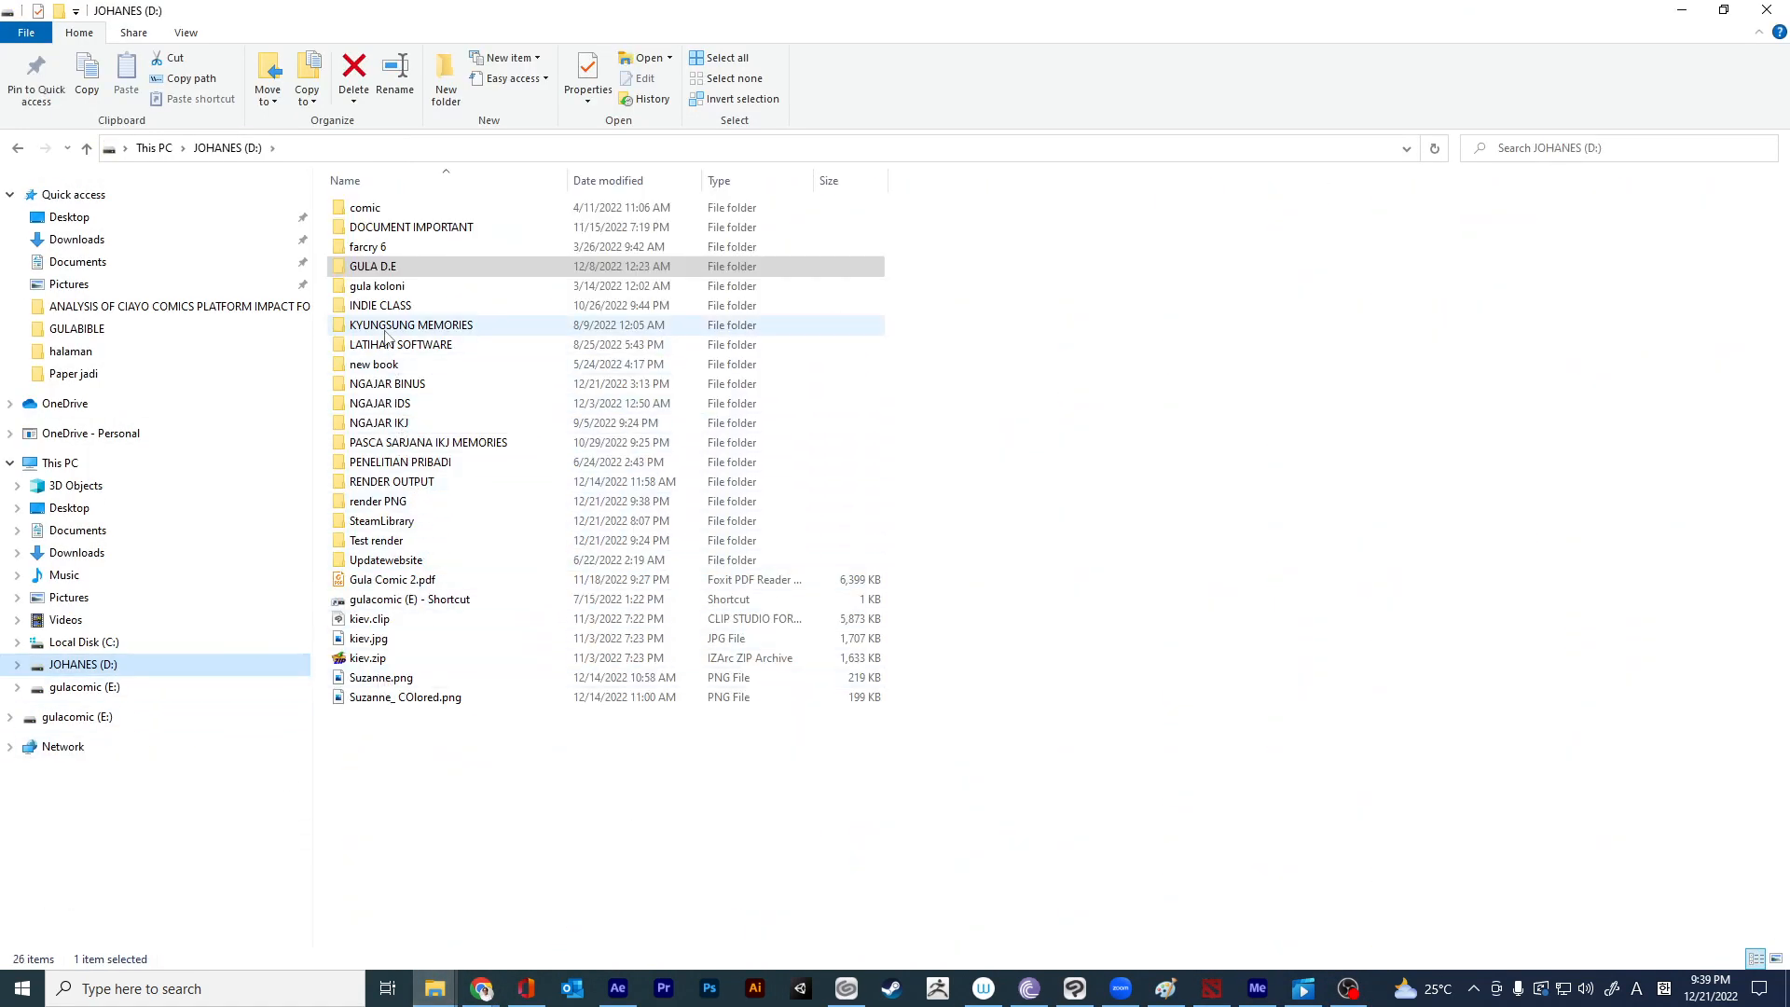
double_click(417, 503)
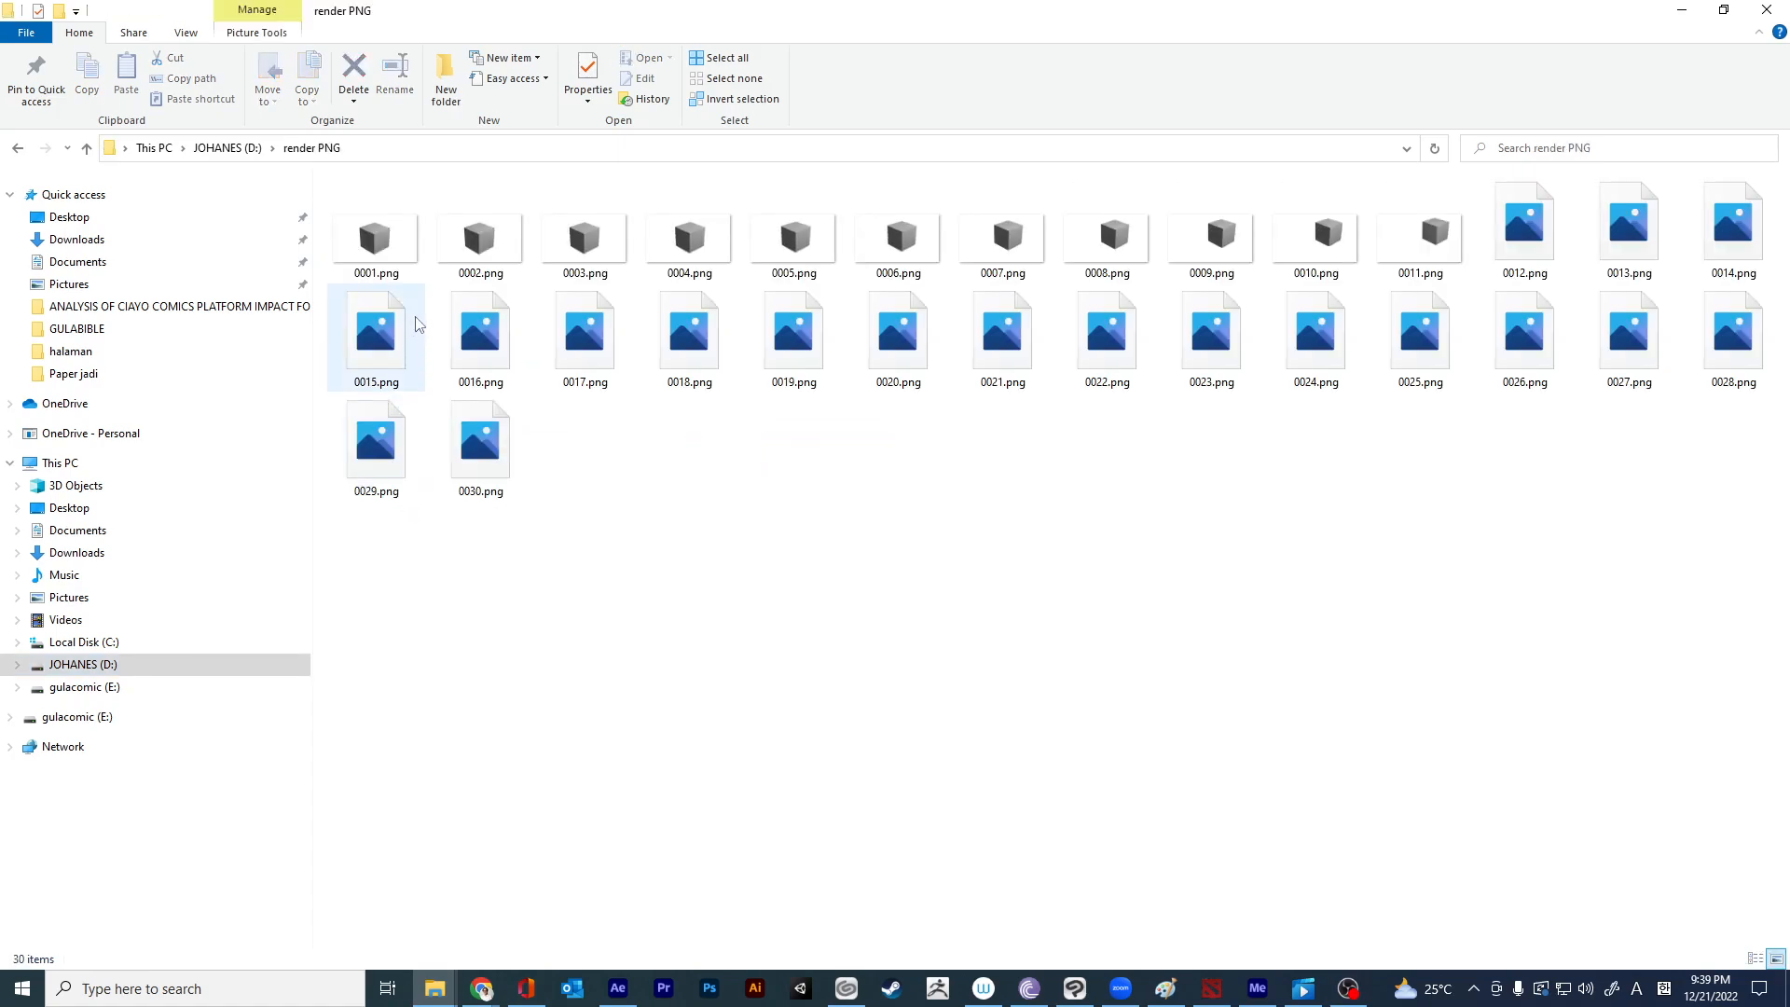
double_click(393, 259)
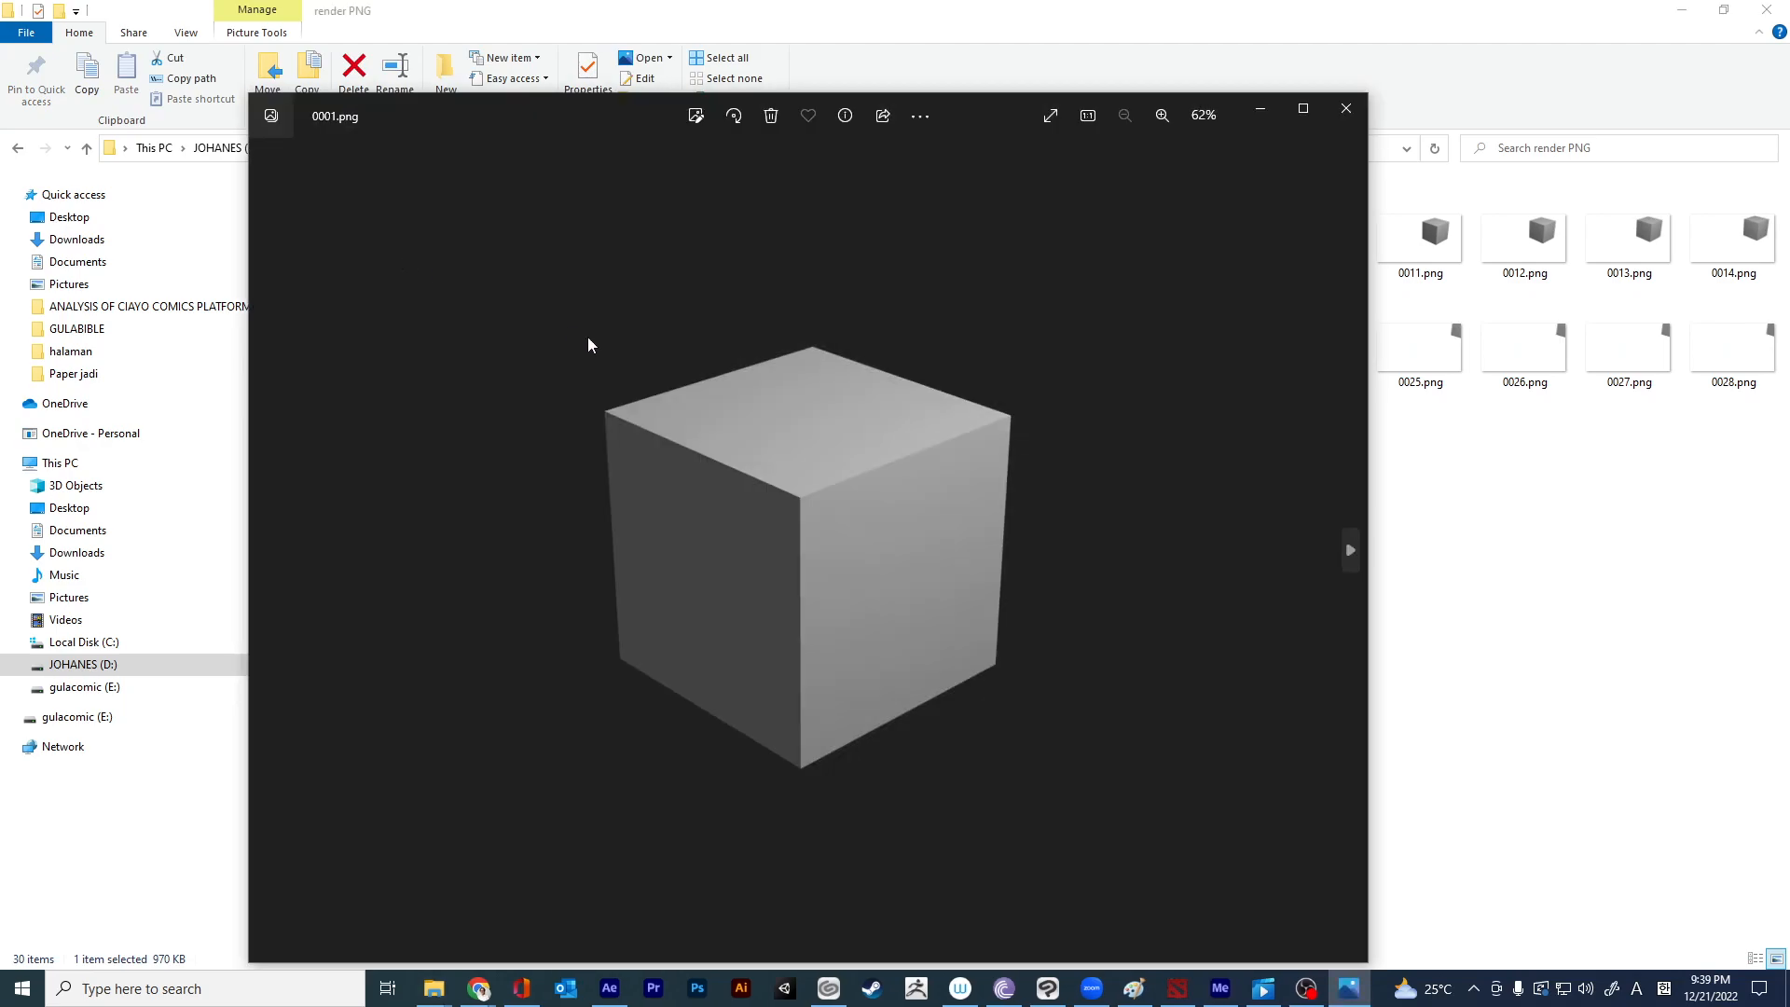
Page through the rendered PNG frames one by one to check the cube's movement, and close the image viewer.
left_click(1351, 544)
left_click(1351, 544)
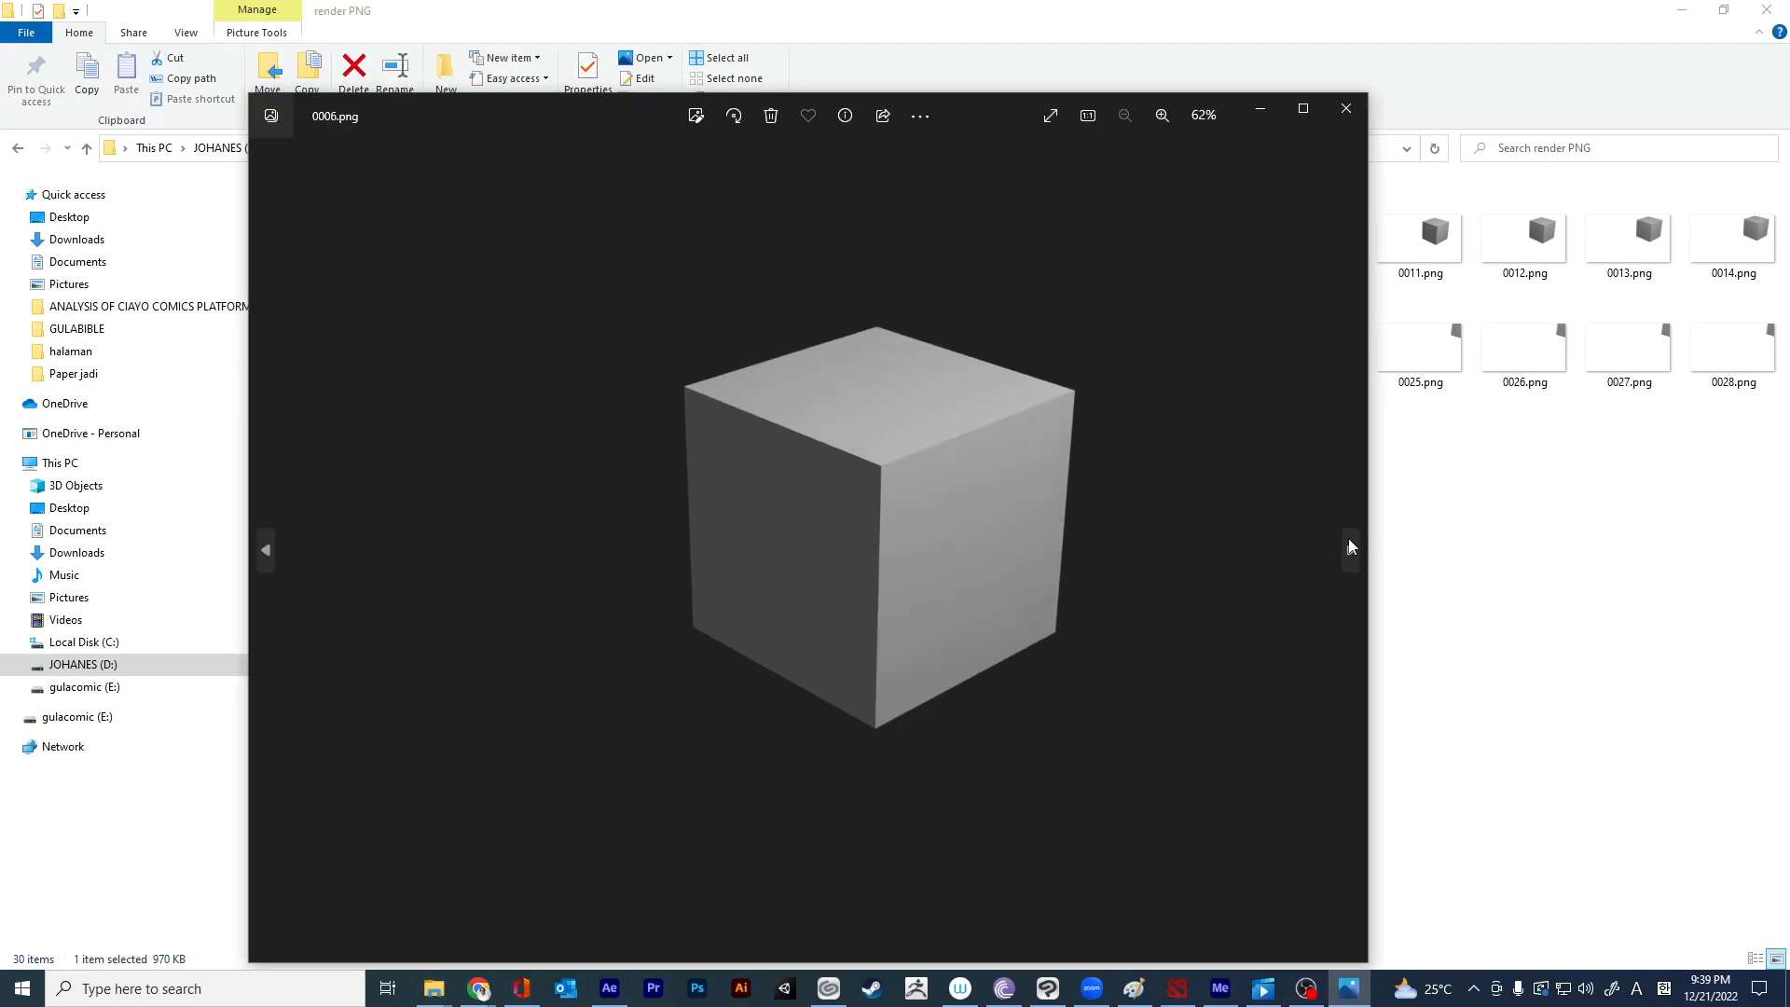
left_click(1351, 545)
left_click(1352, 546)
left_click(1351, 547)
left_click(1351, 547)
left_click(1351, 547)
left_click(1351, 547)
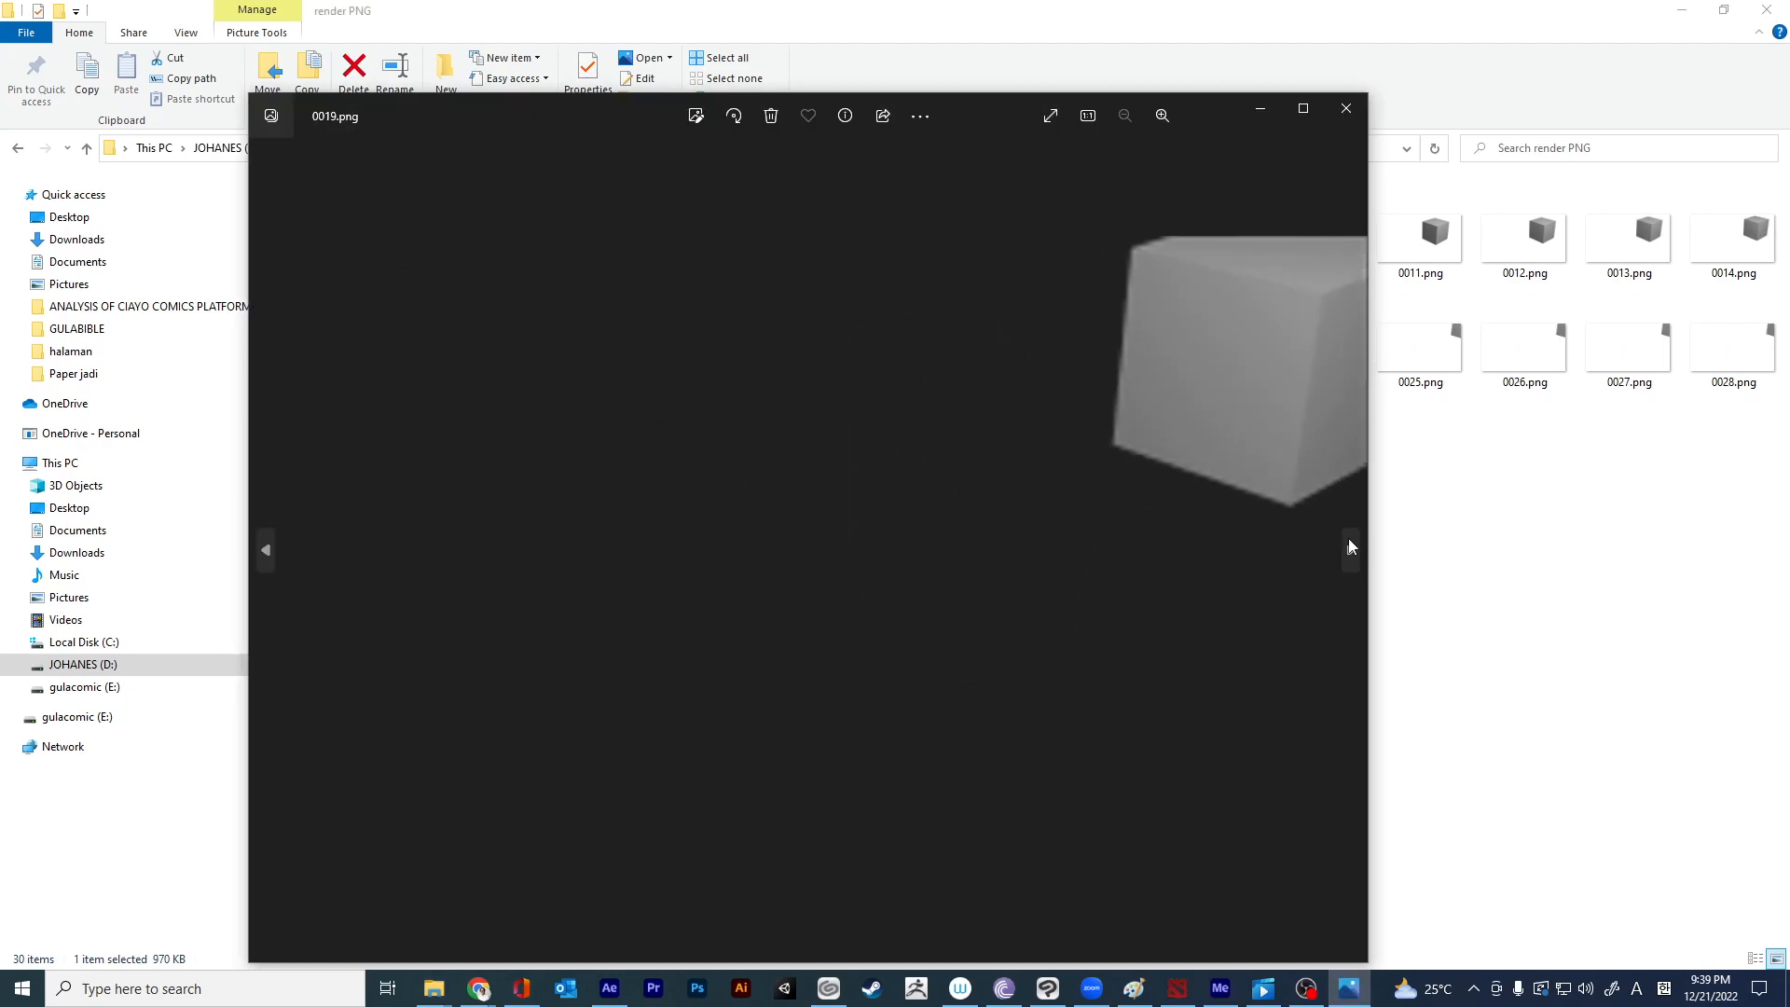
left_click(1351, 548)
left_click(1351, 547)
left_click(1350, 548)
left_click(1351, 547)
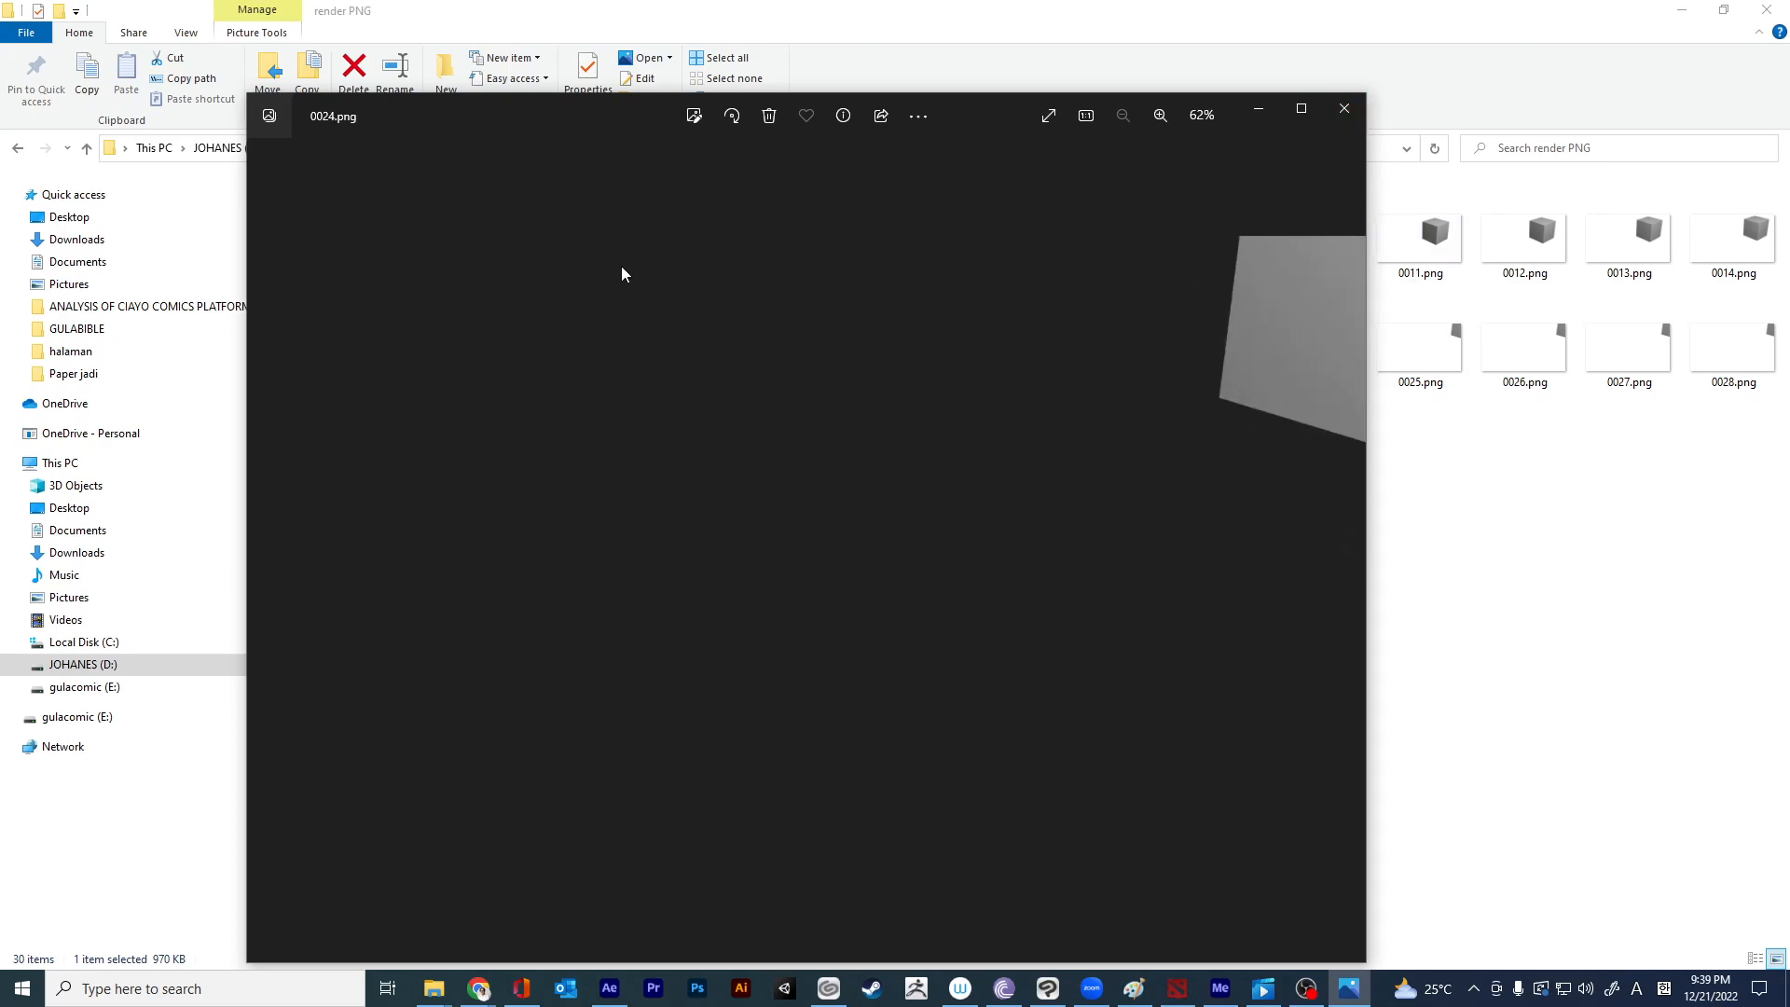
left_click(1351, 564)
left_click(1350, 564)
left_click(1350, 564)
left_click(1350, 564)
left_click(1351, 564)
left_click(1351, 564)
left_click(1344, 108)
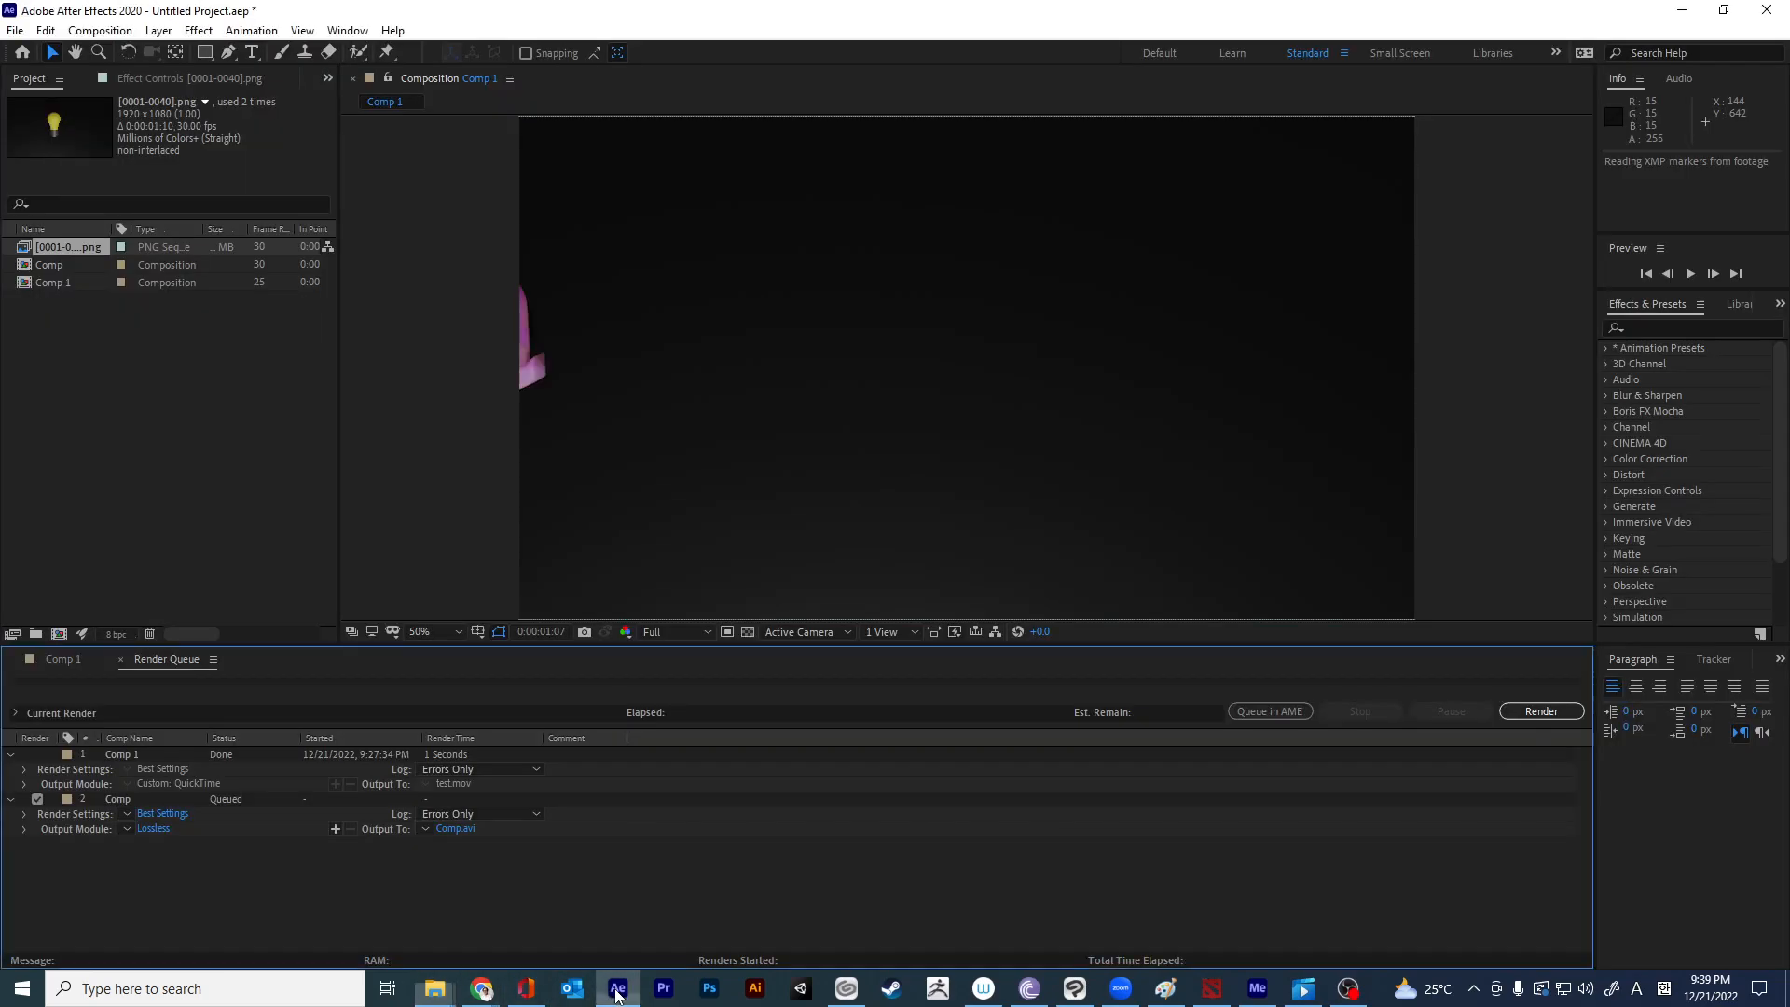
Switch to After Effects and start a new project, discarding the changes to the open one.
left_click(618, 988)
left_click(15, 30)
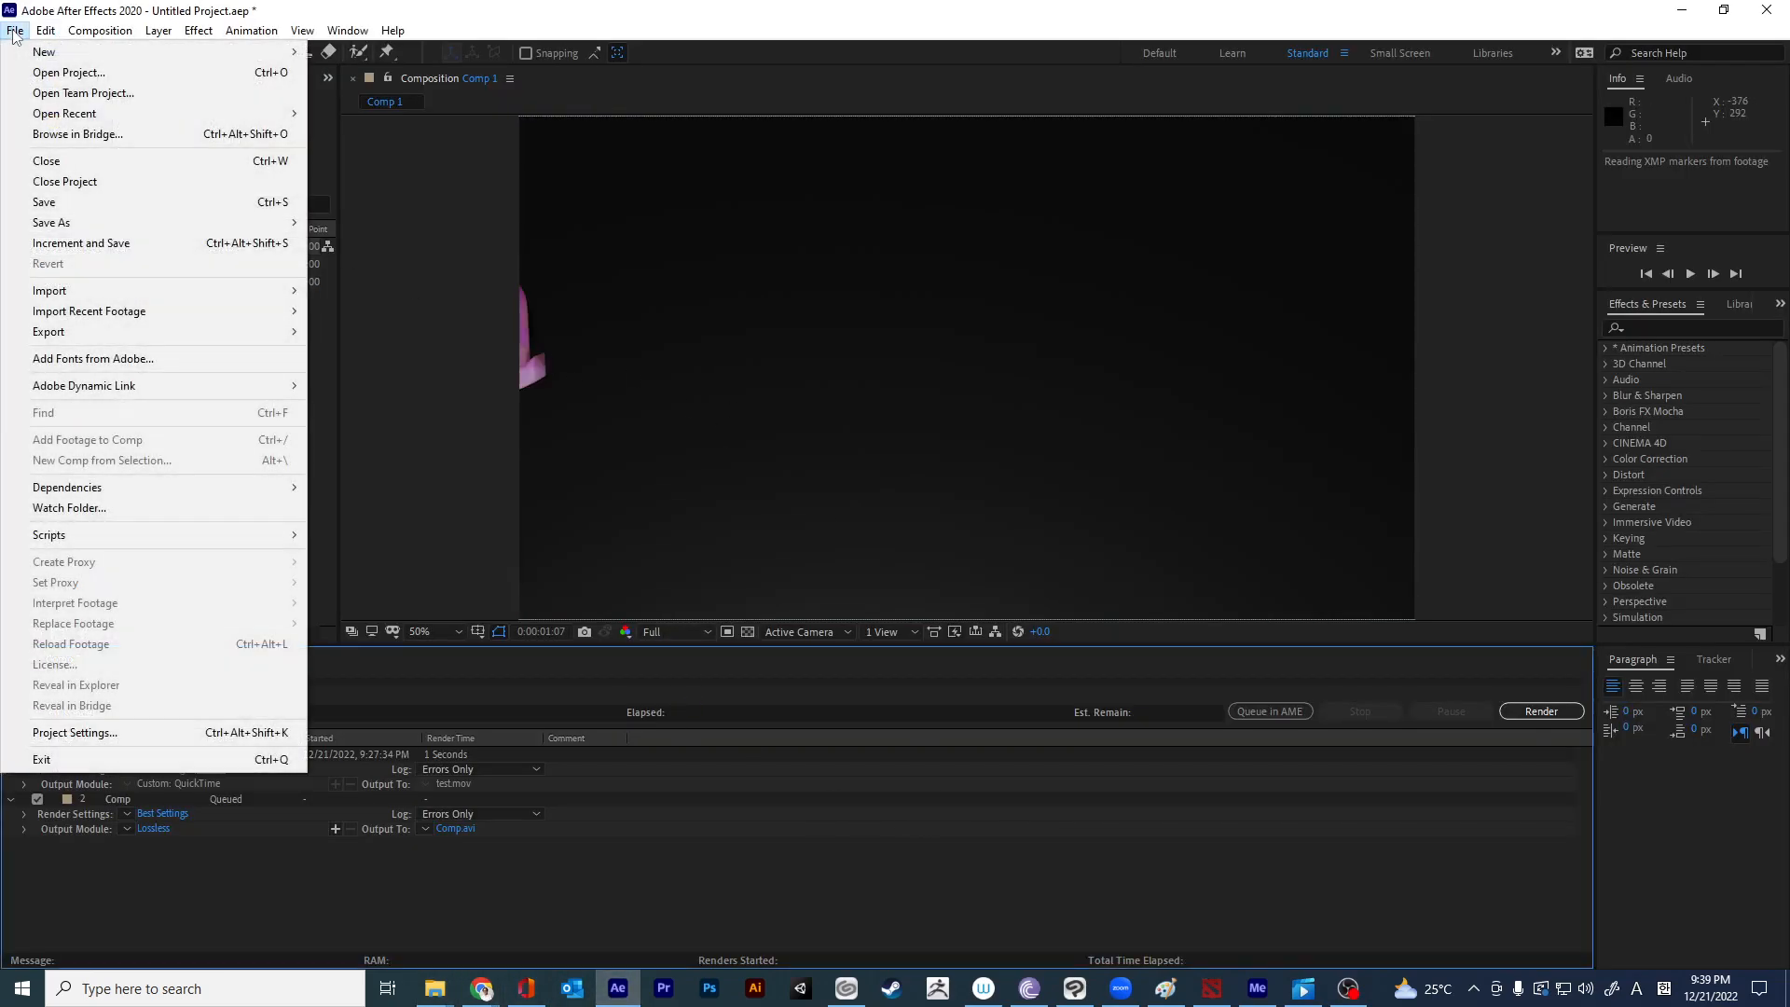
mouse_move(42, 53)
left_click(364, 52)
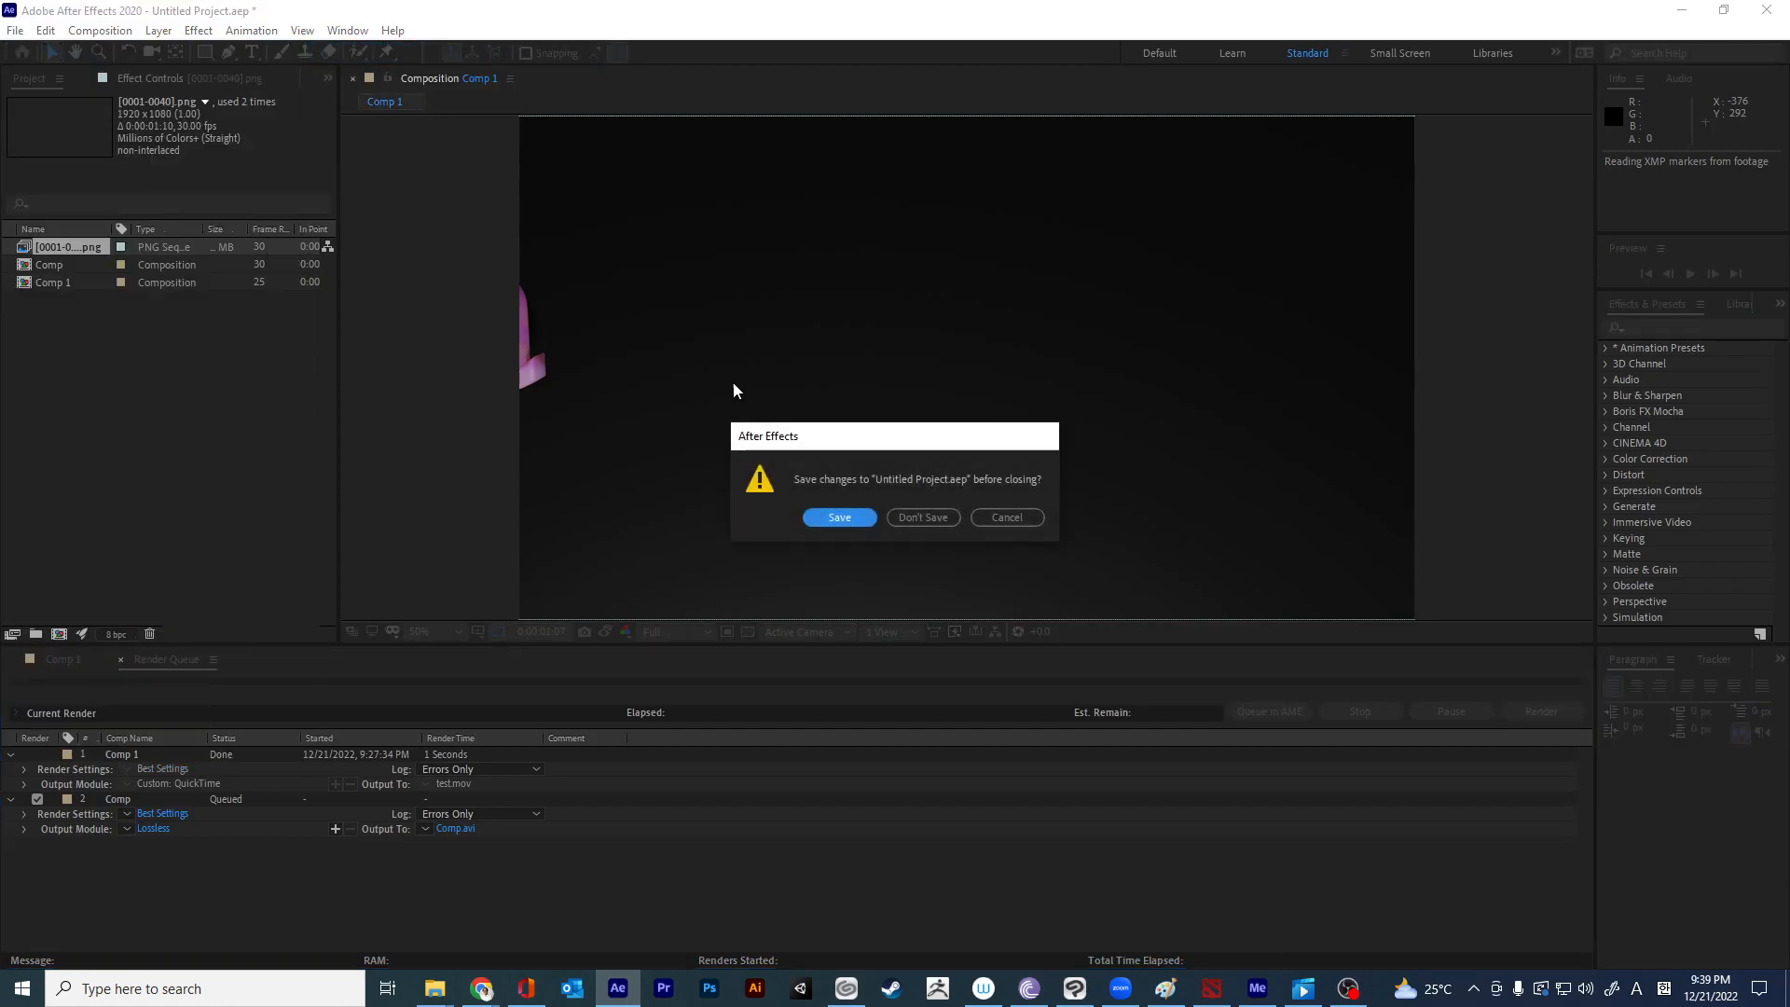
left_click(910, 515)
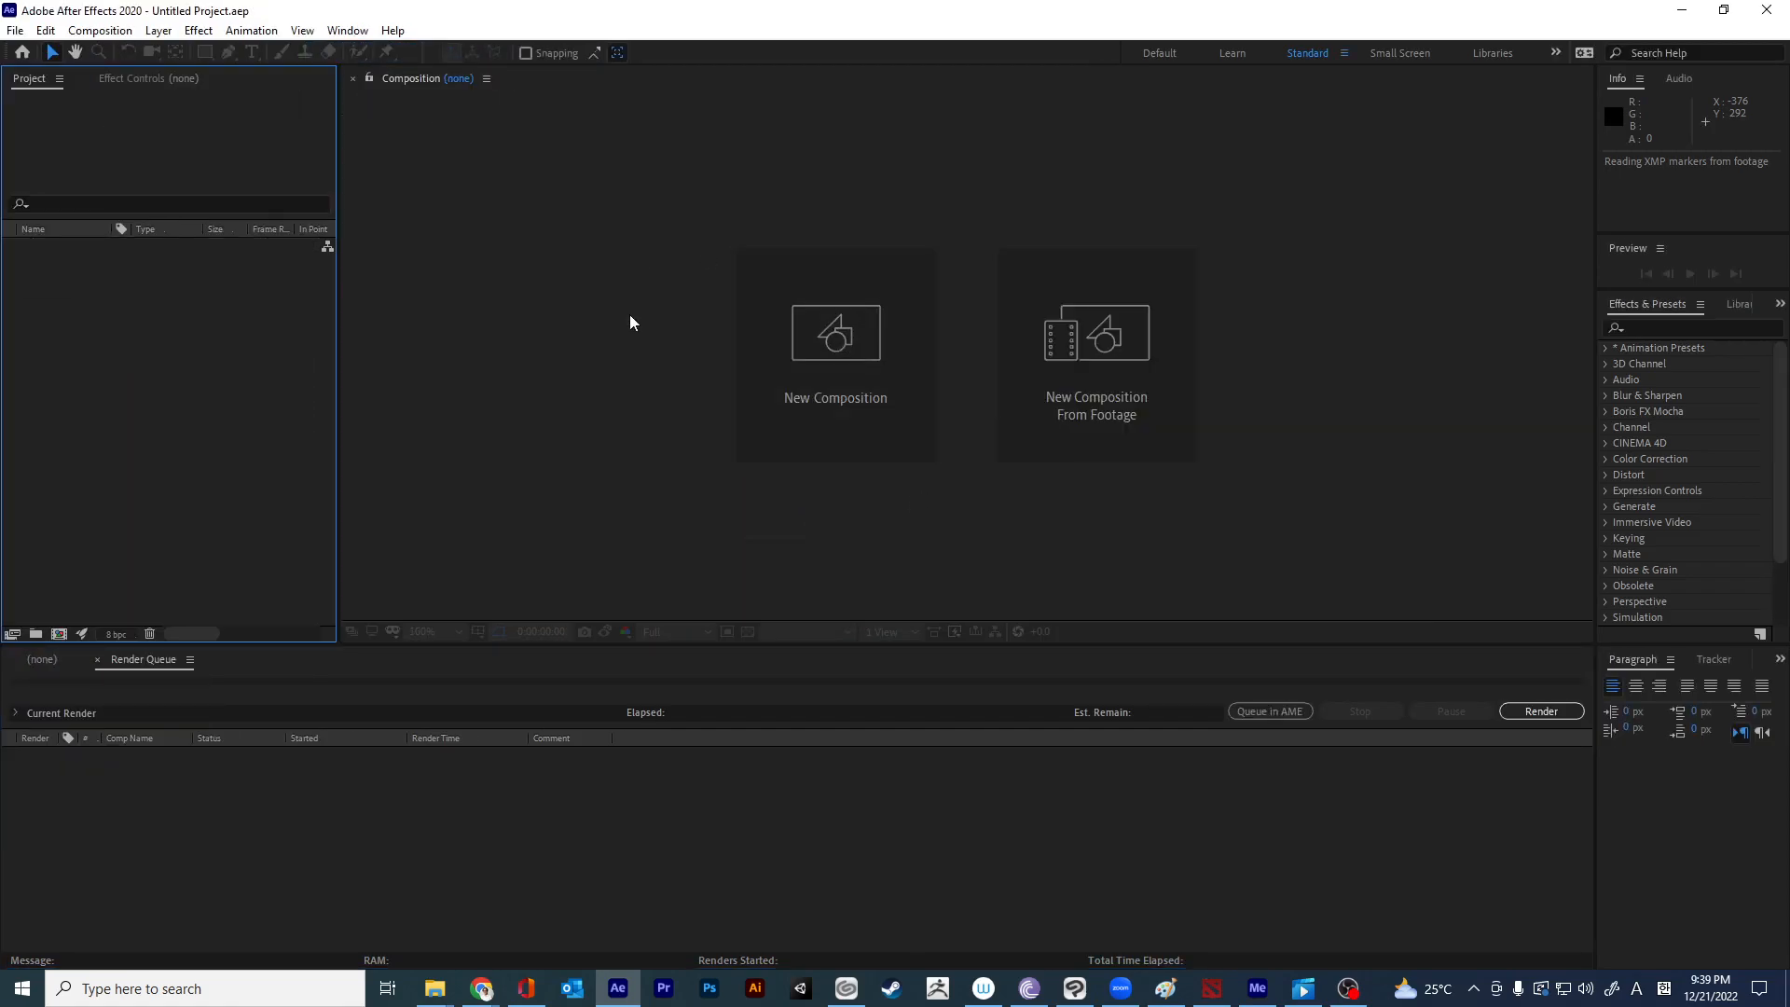
Create a composition named RENDERAN DI AE, keeping the offered settings.
left_click(842, 338)
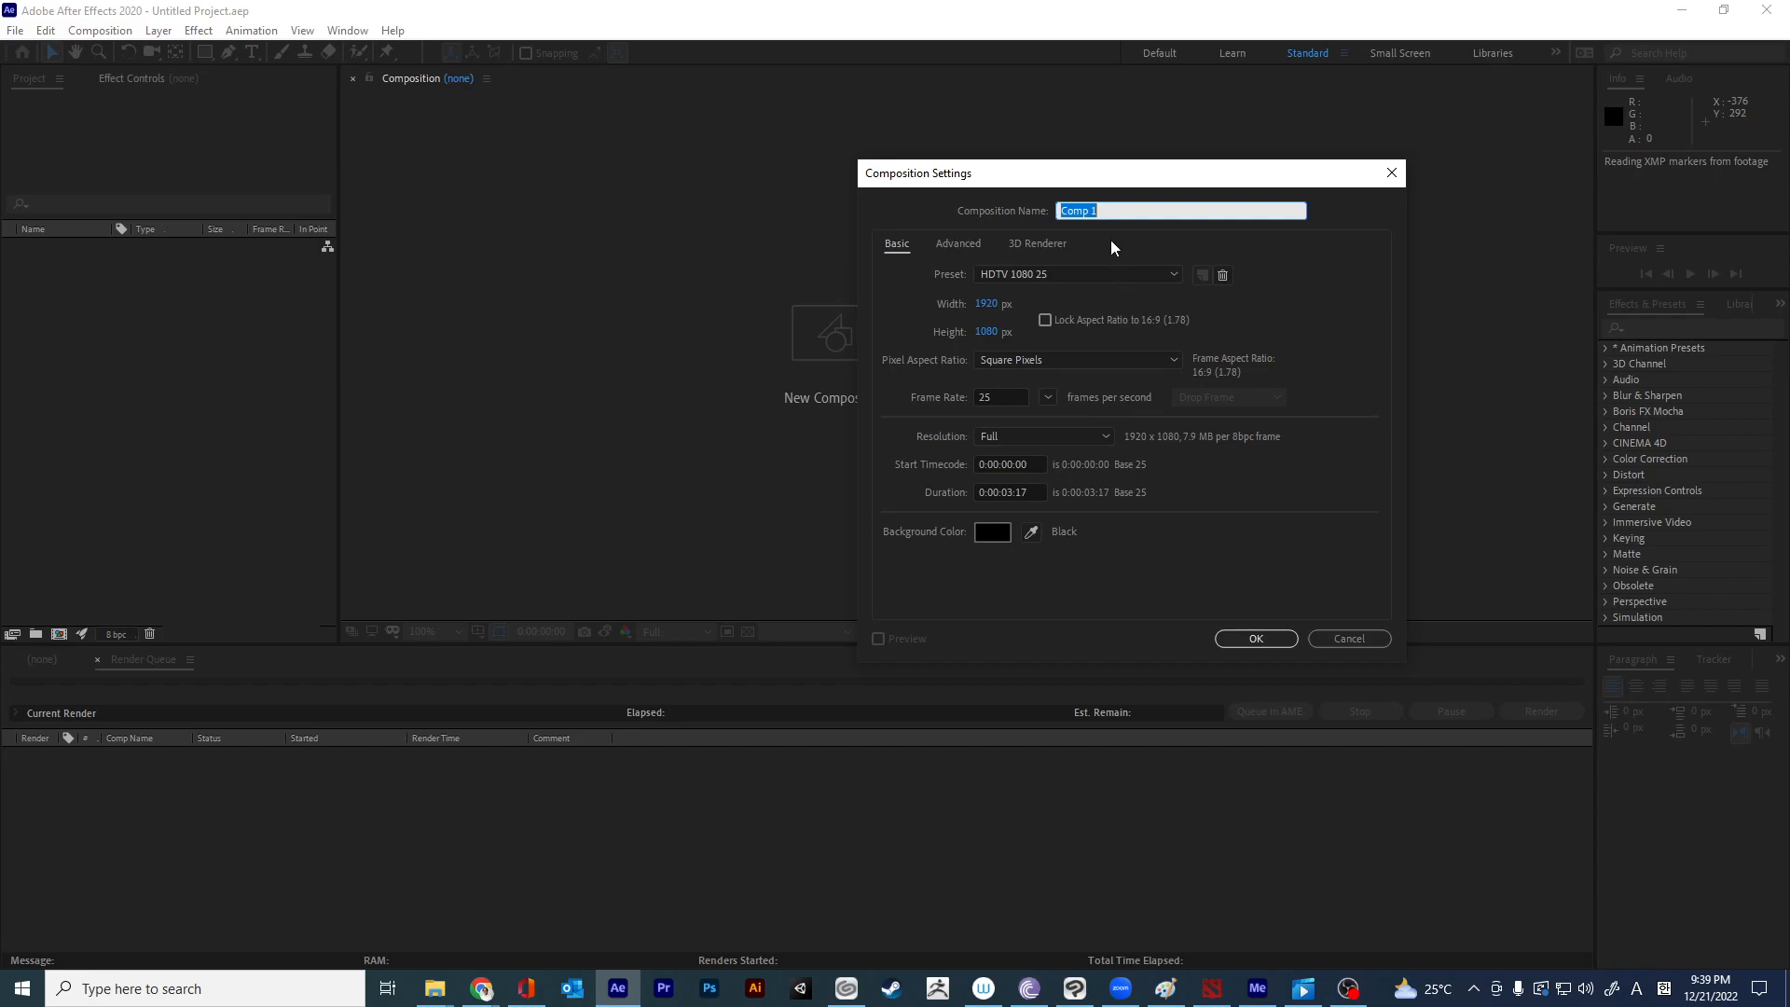
type("RENDERAN DI AE")
left_click(1259, 638)
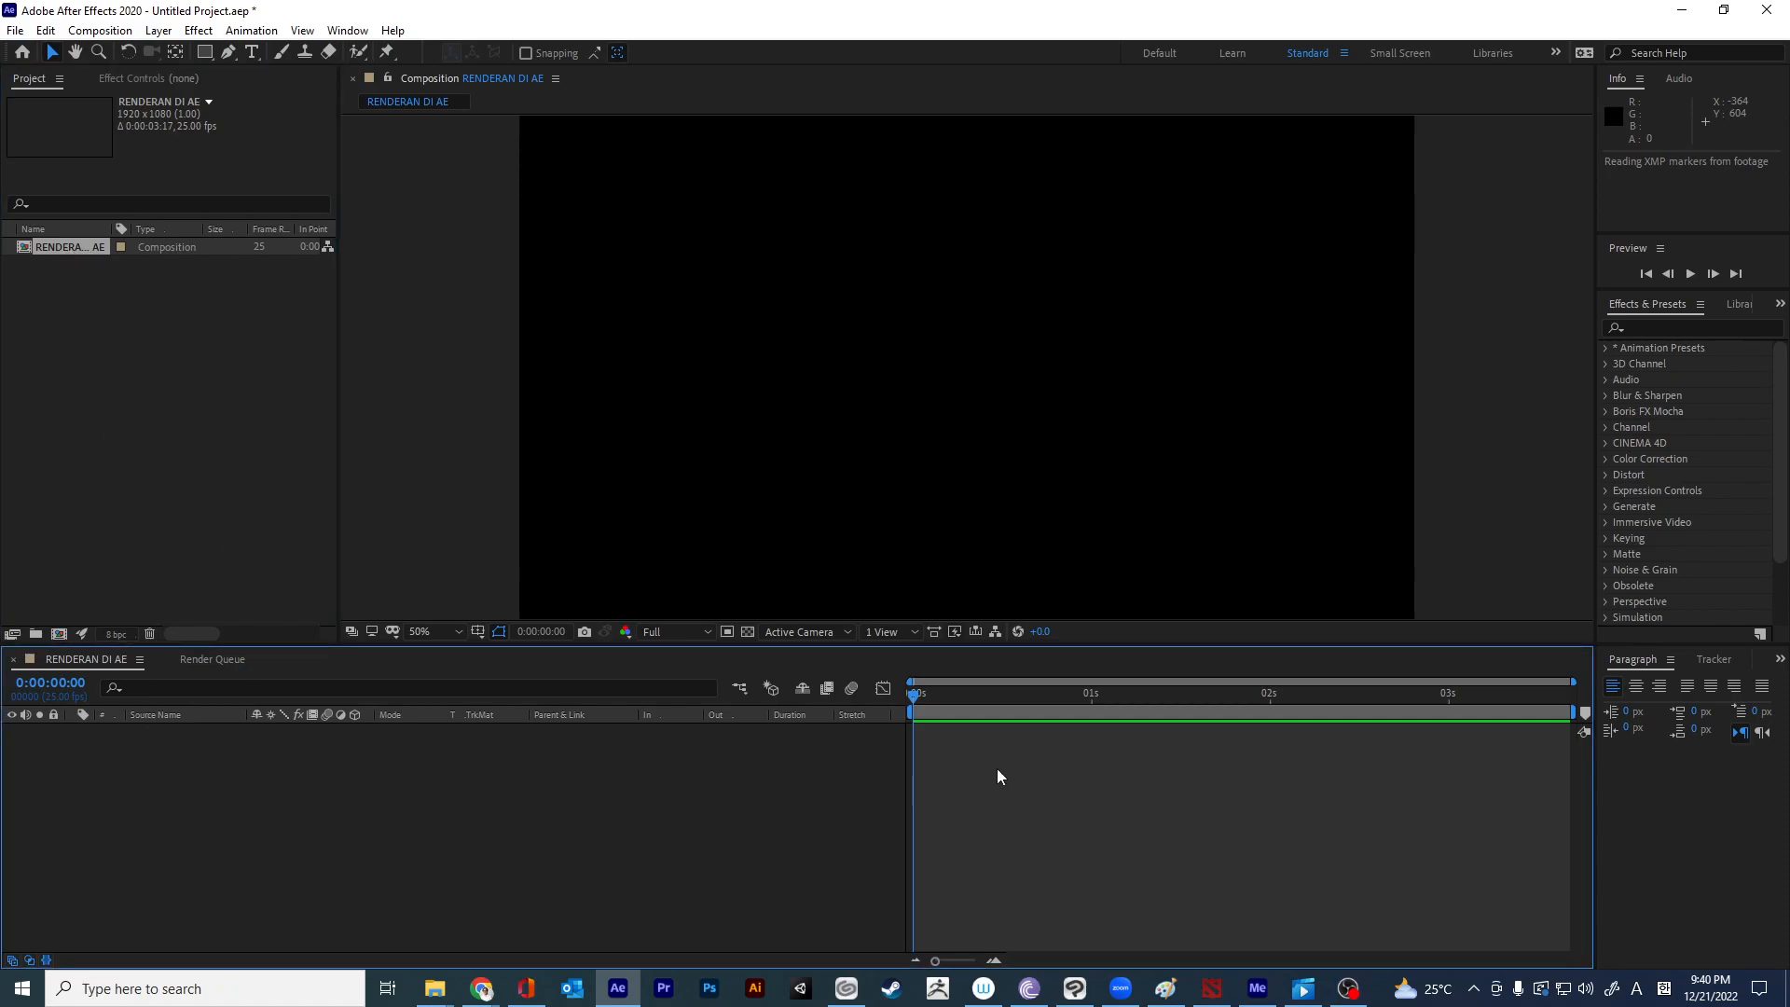
Import the rendered frames from the render PNG folder on drive D: as a PNG sequence footage item, starting at 0001.png.
left_click(15, 30)
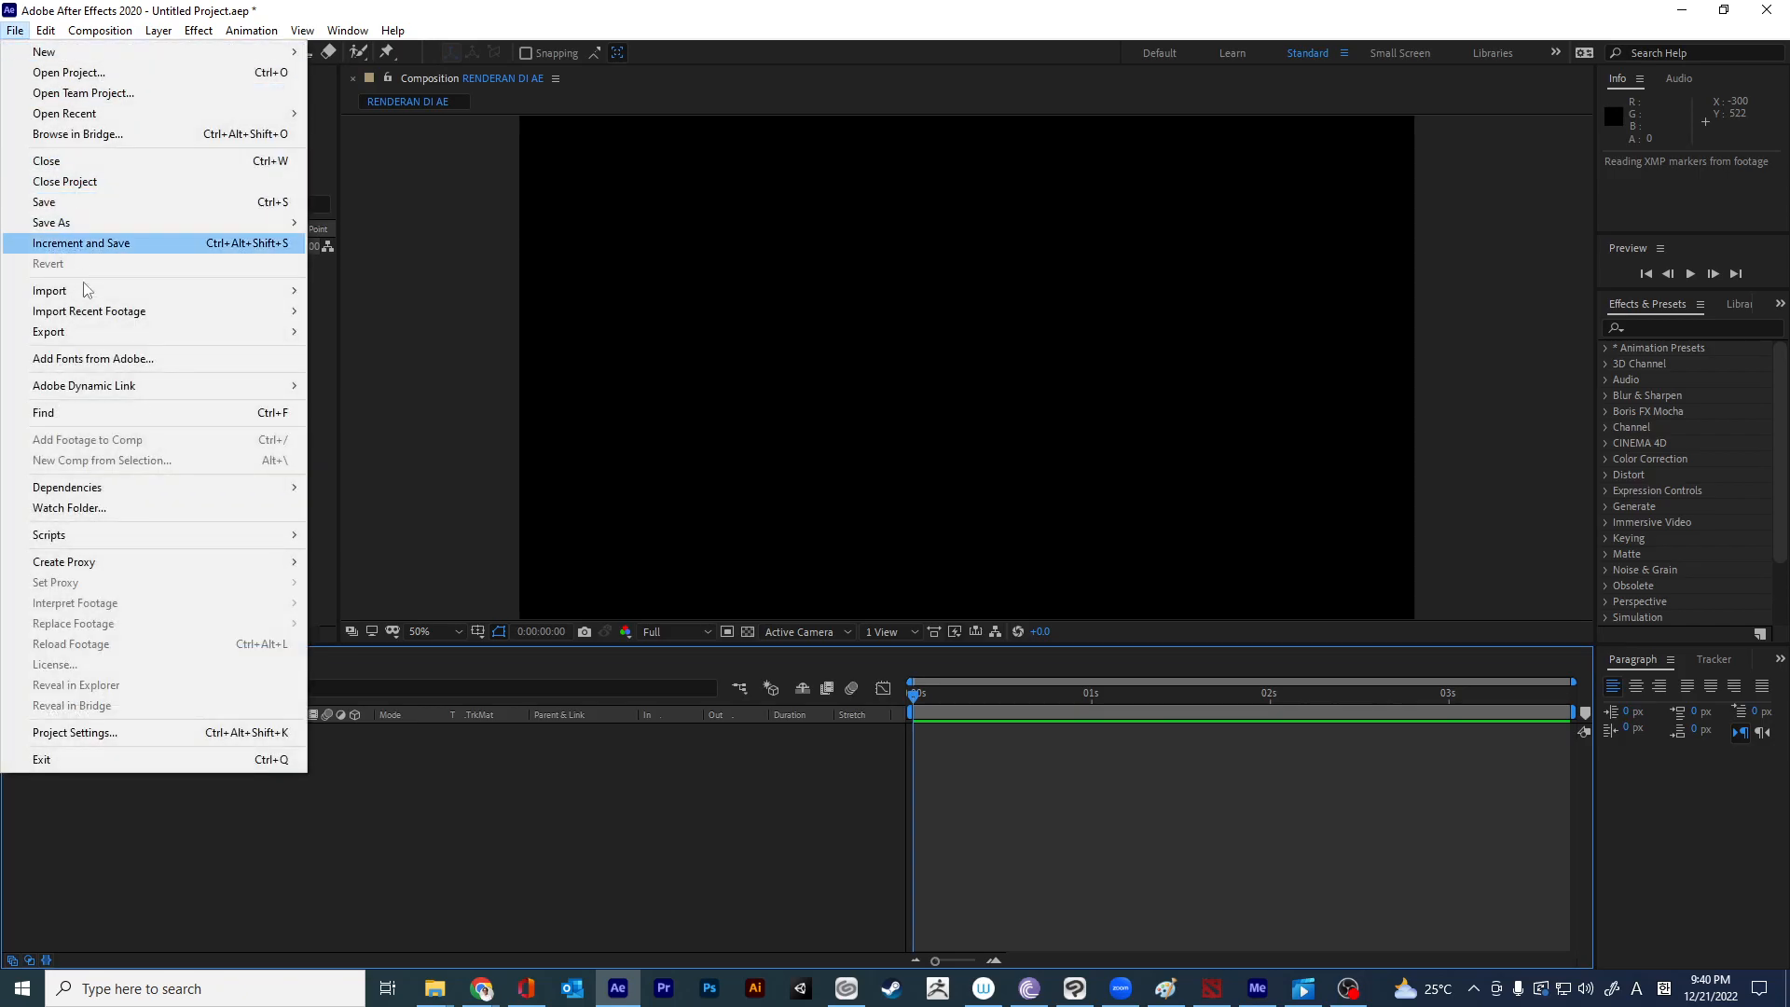
mouse_move(93, 292)
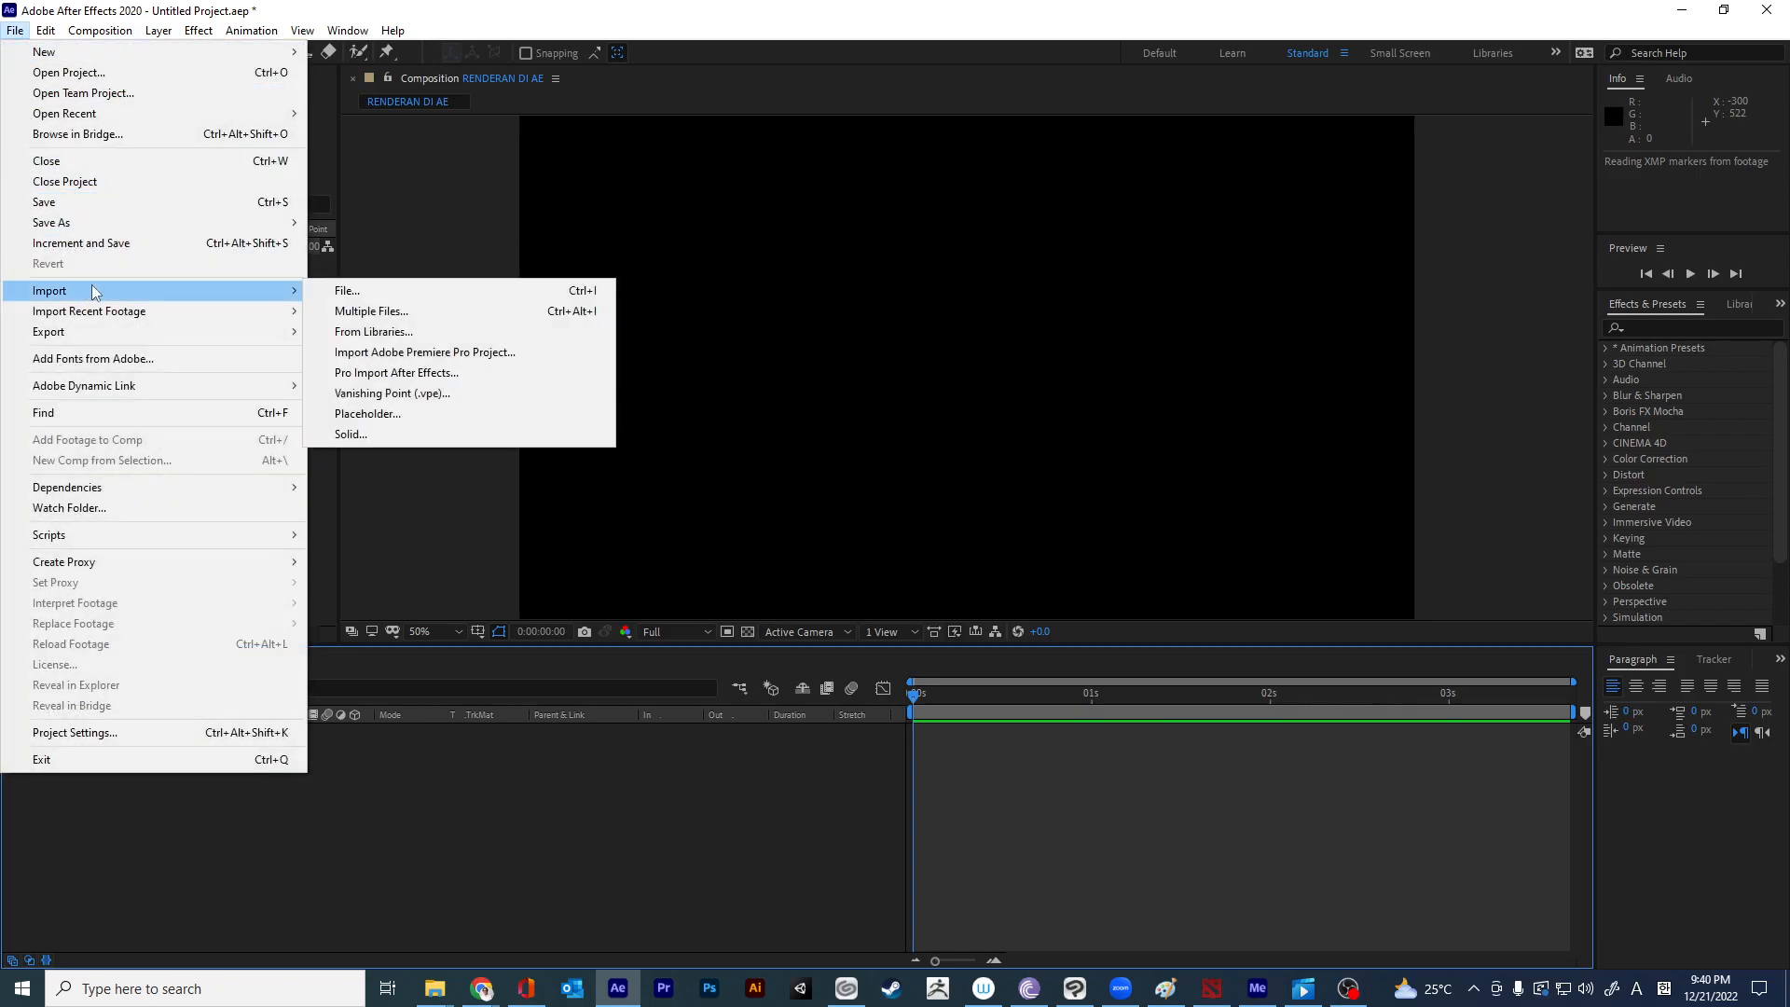
left_click(387, 298)
left_click(436, 411)
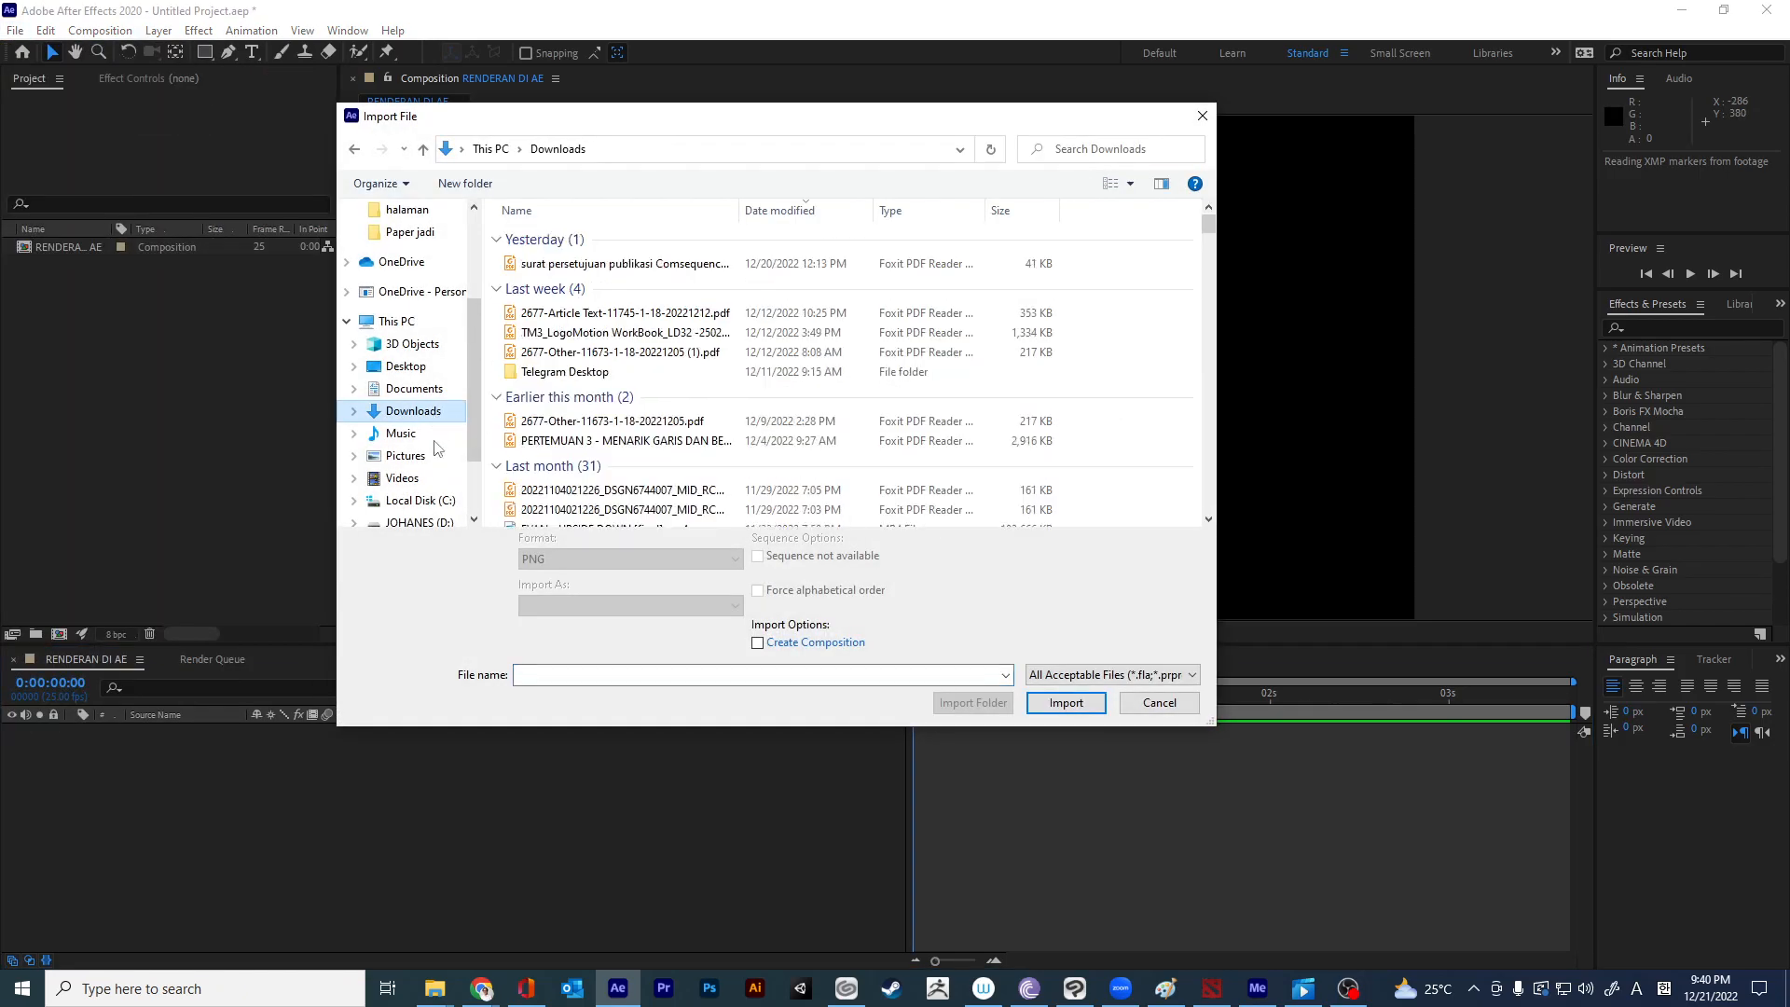
scroll(438, 435, "down", 1)
left_click(438, 479)
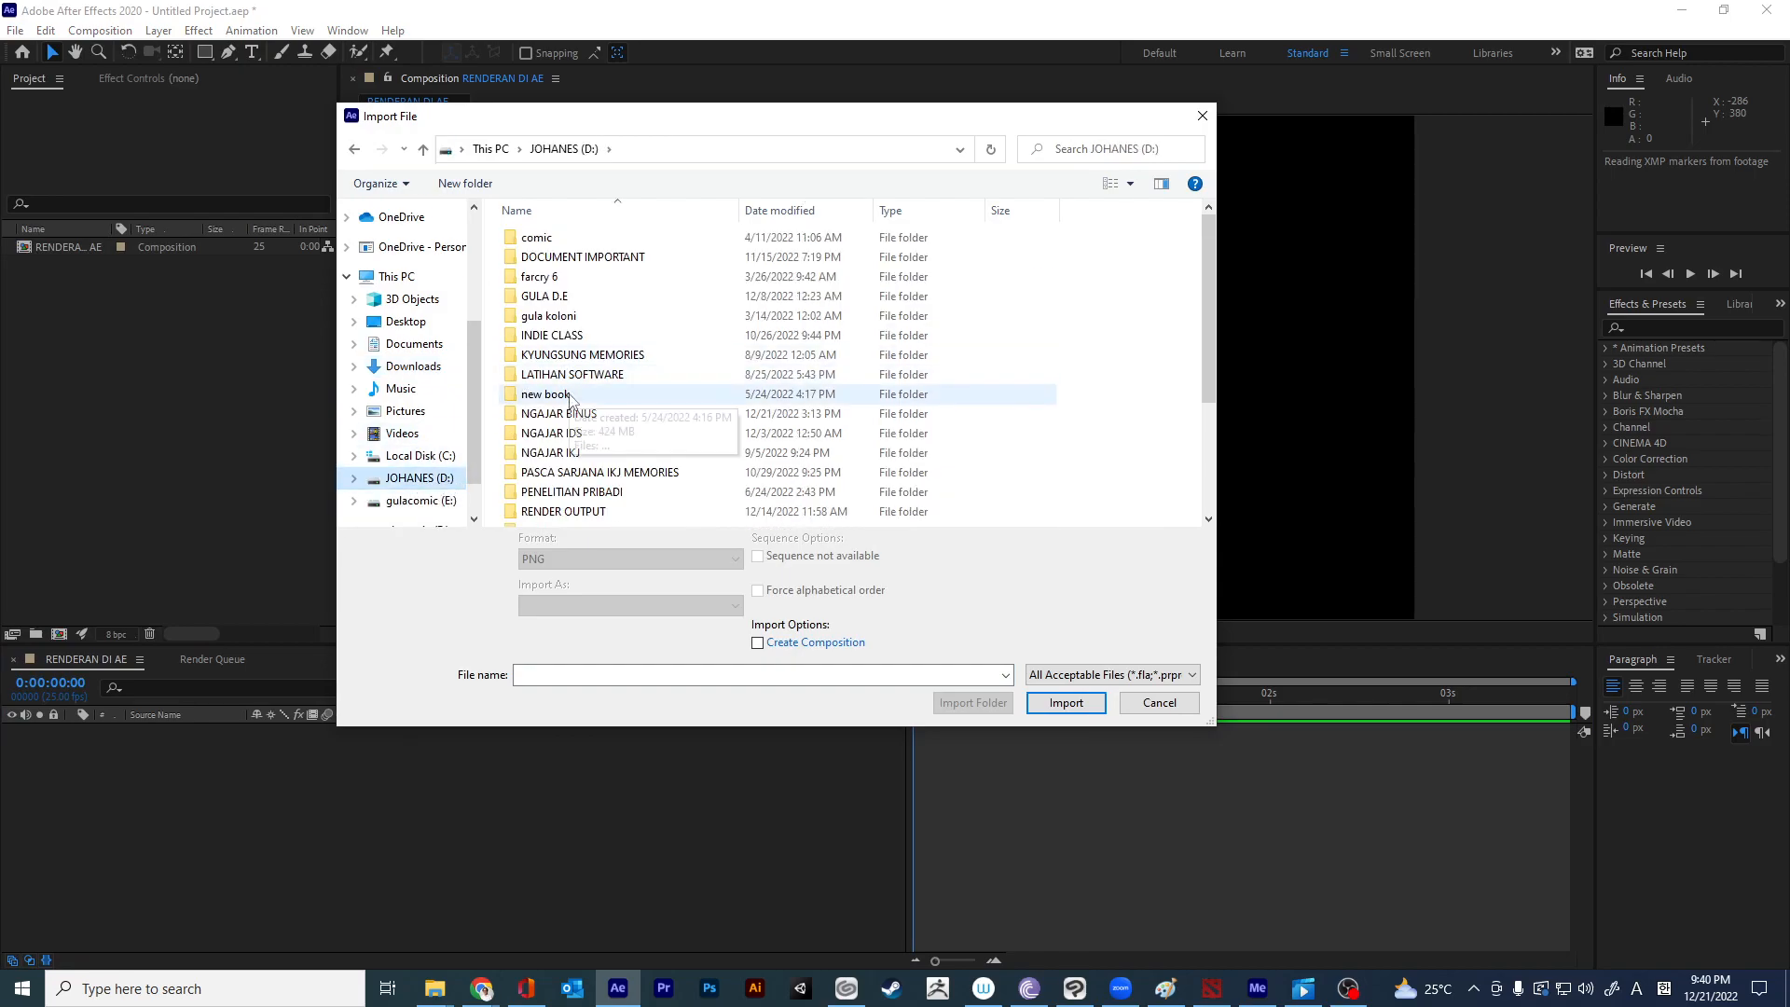
scroll(571, 400, "down", 2)
double_click(557, 421)
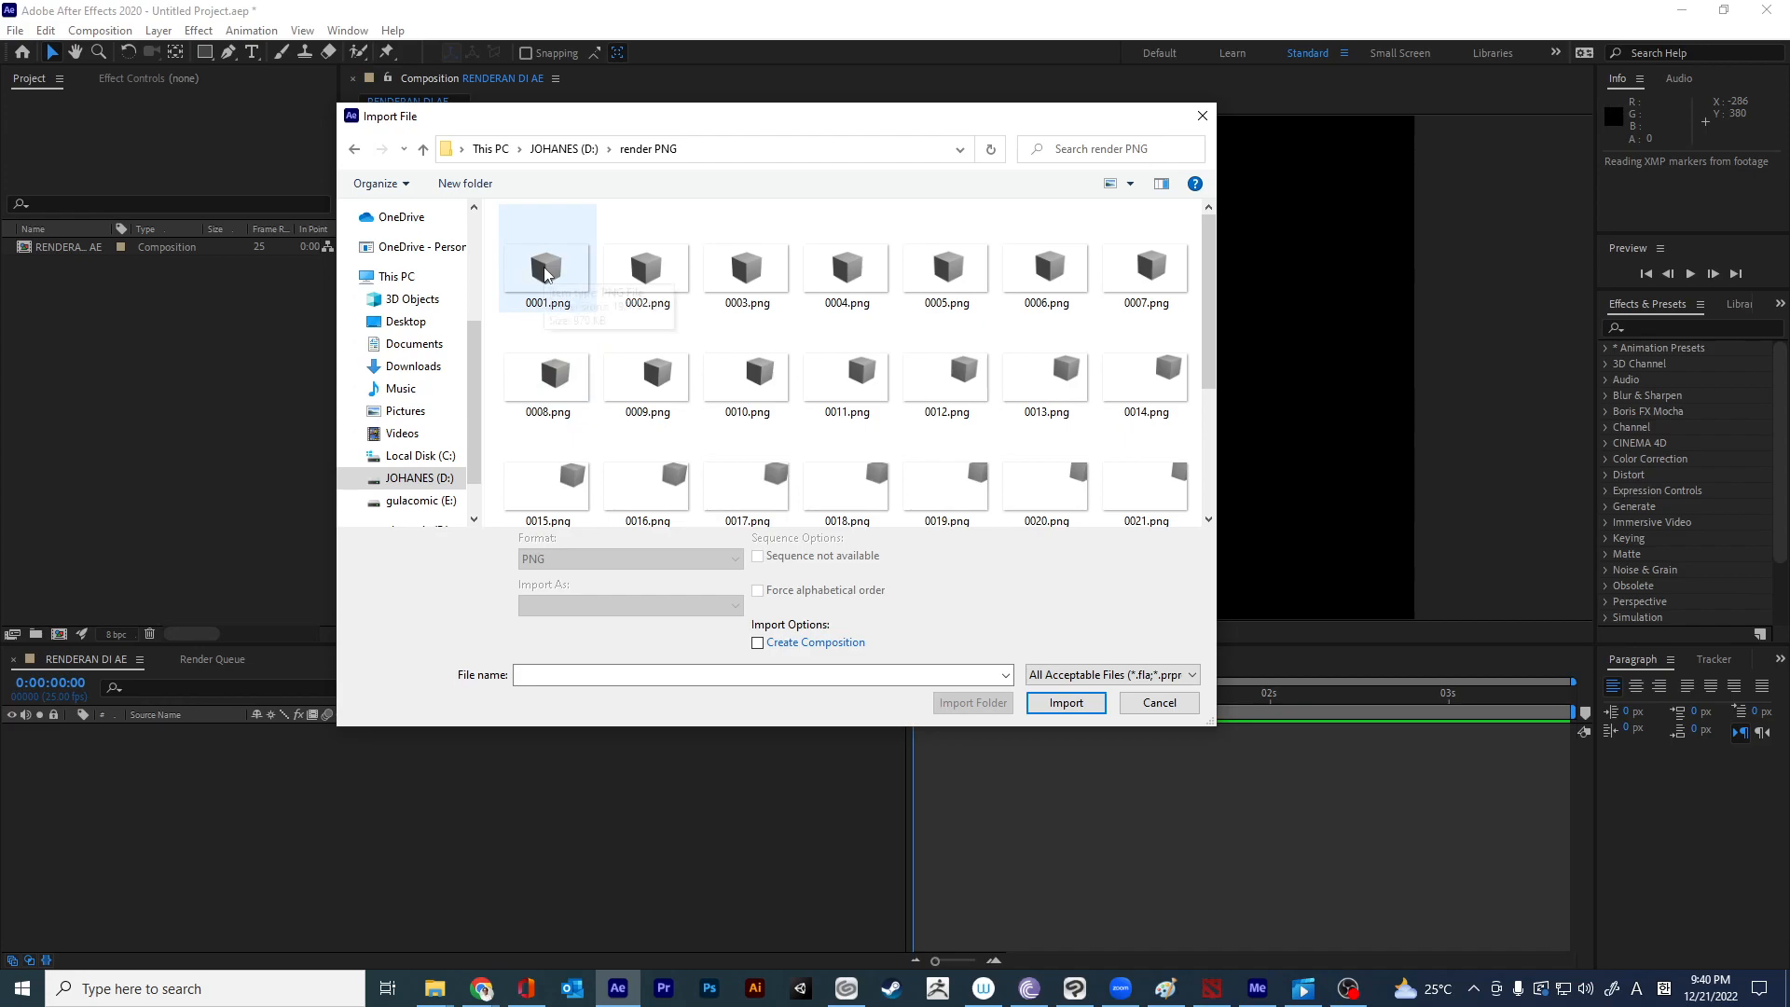
left_click(546, 270)
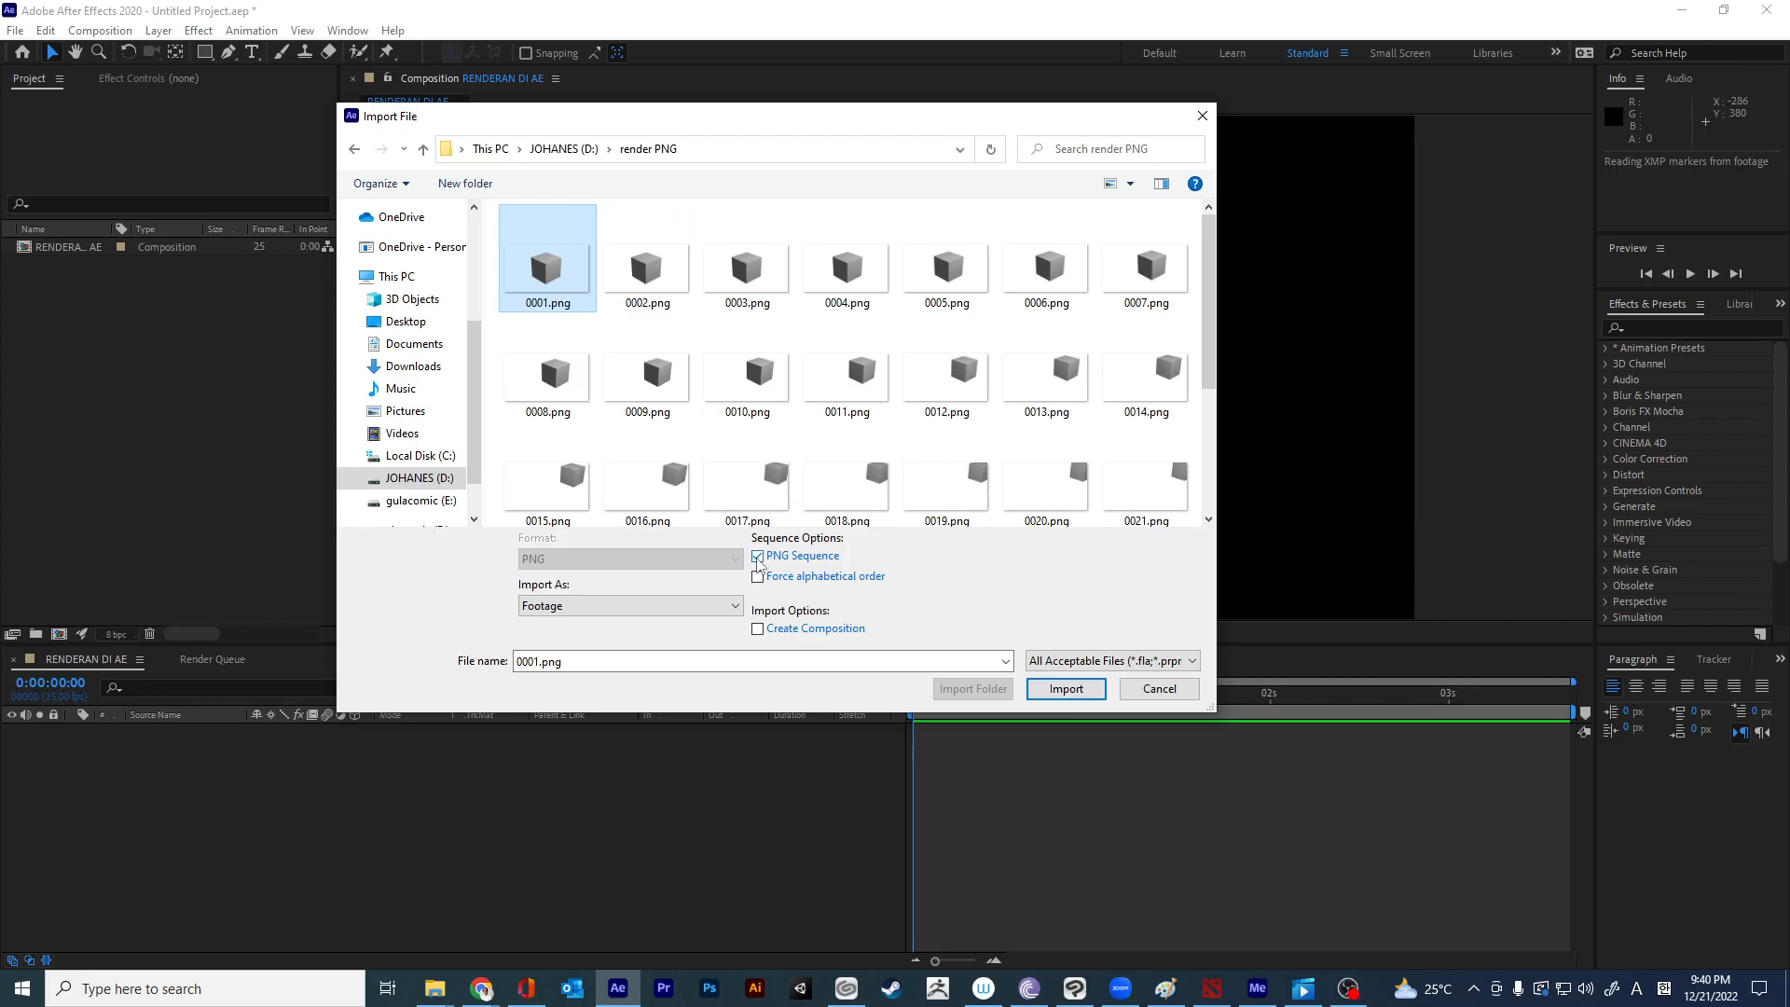
left_click(1067, 695)
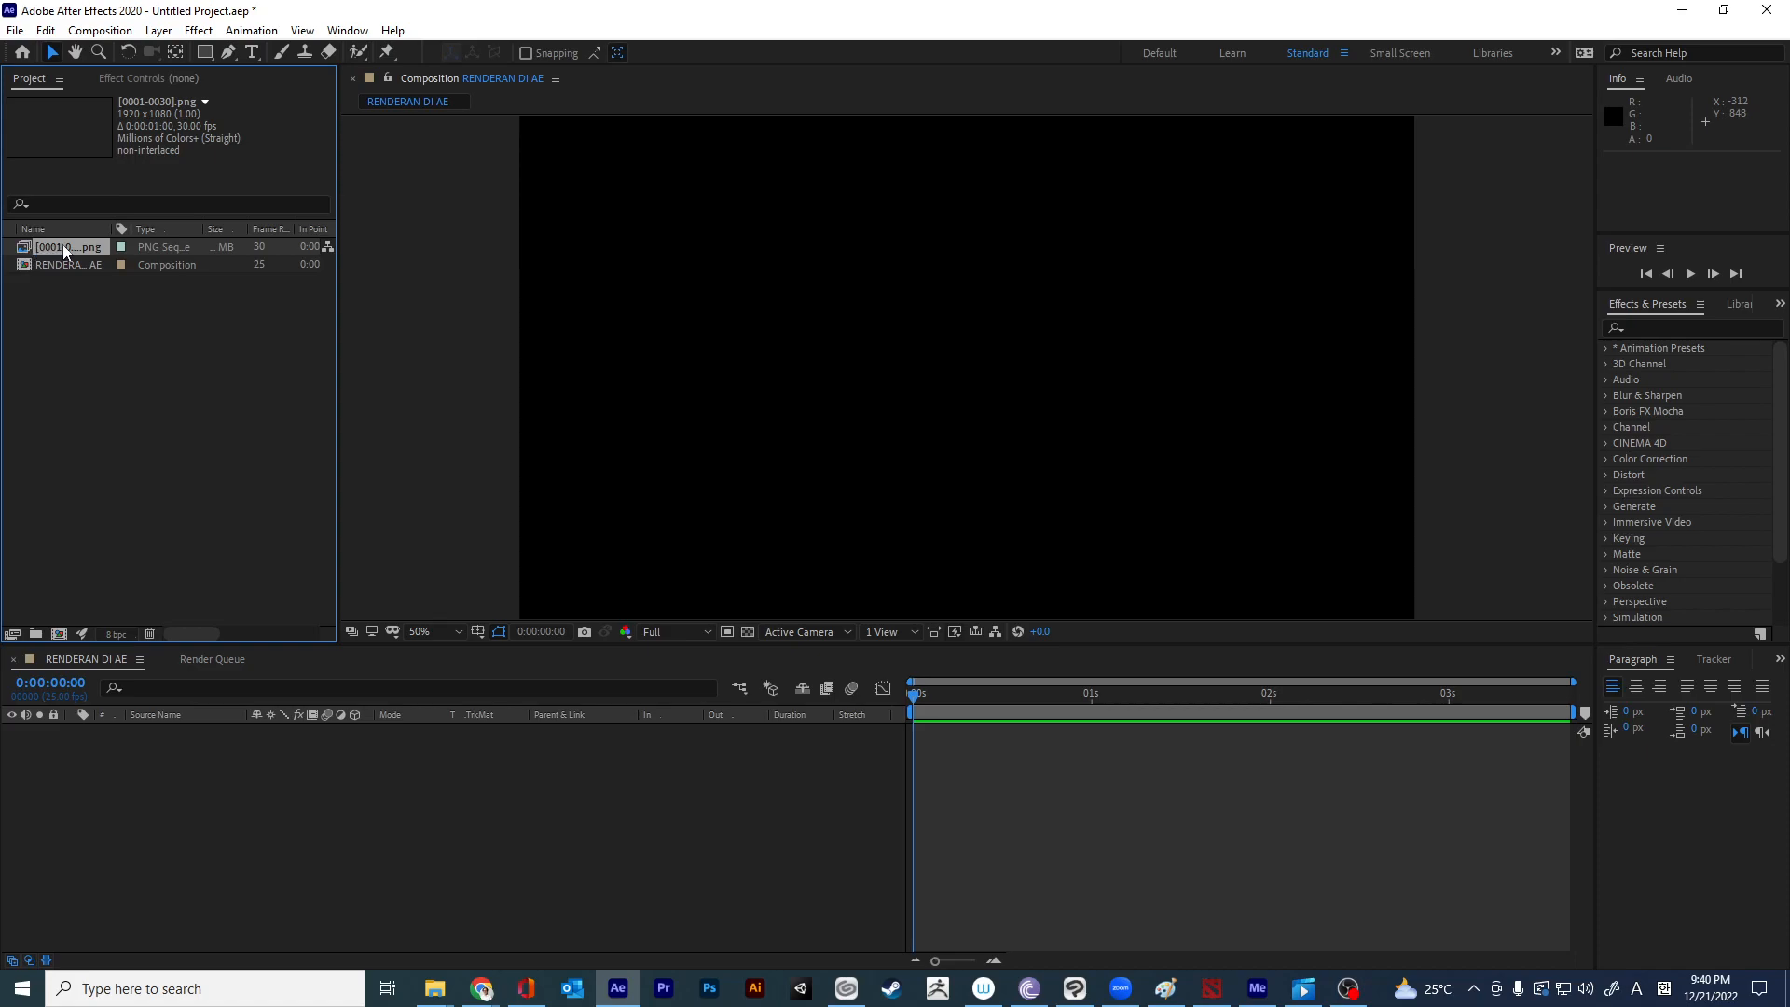
Add the imported PNG sequence to the RENDERAN DI AE timeline, re-enable view refresh, and preview the cube animation.
left_click_drag(65, 260, 90, 401)
left_click_drag(146, 789, 149, 788)
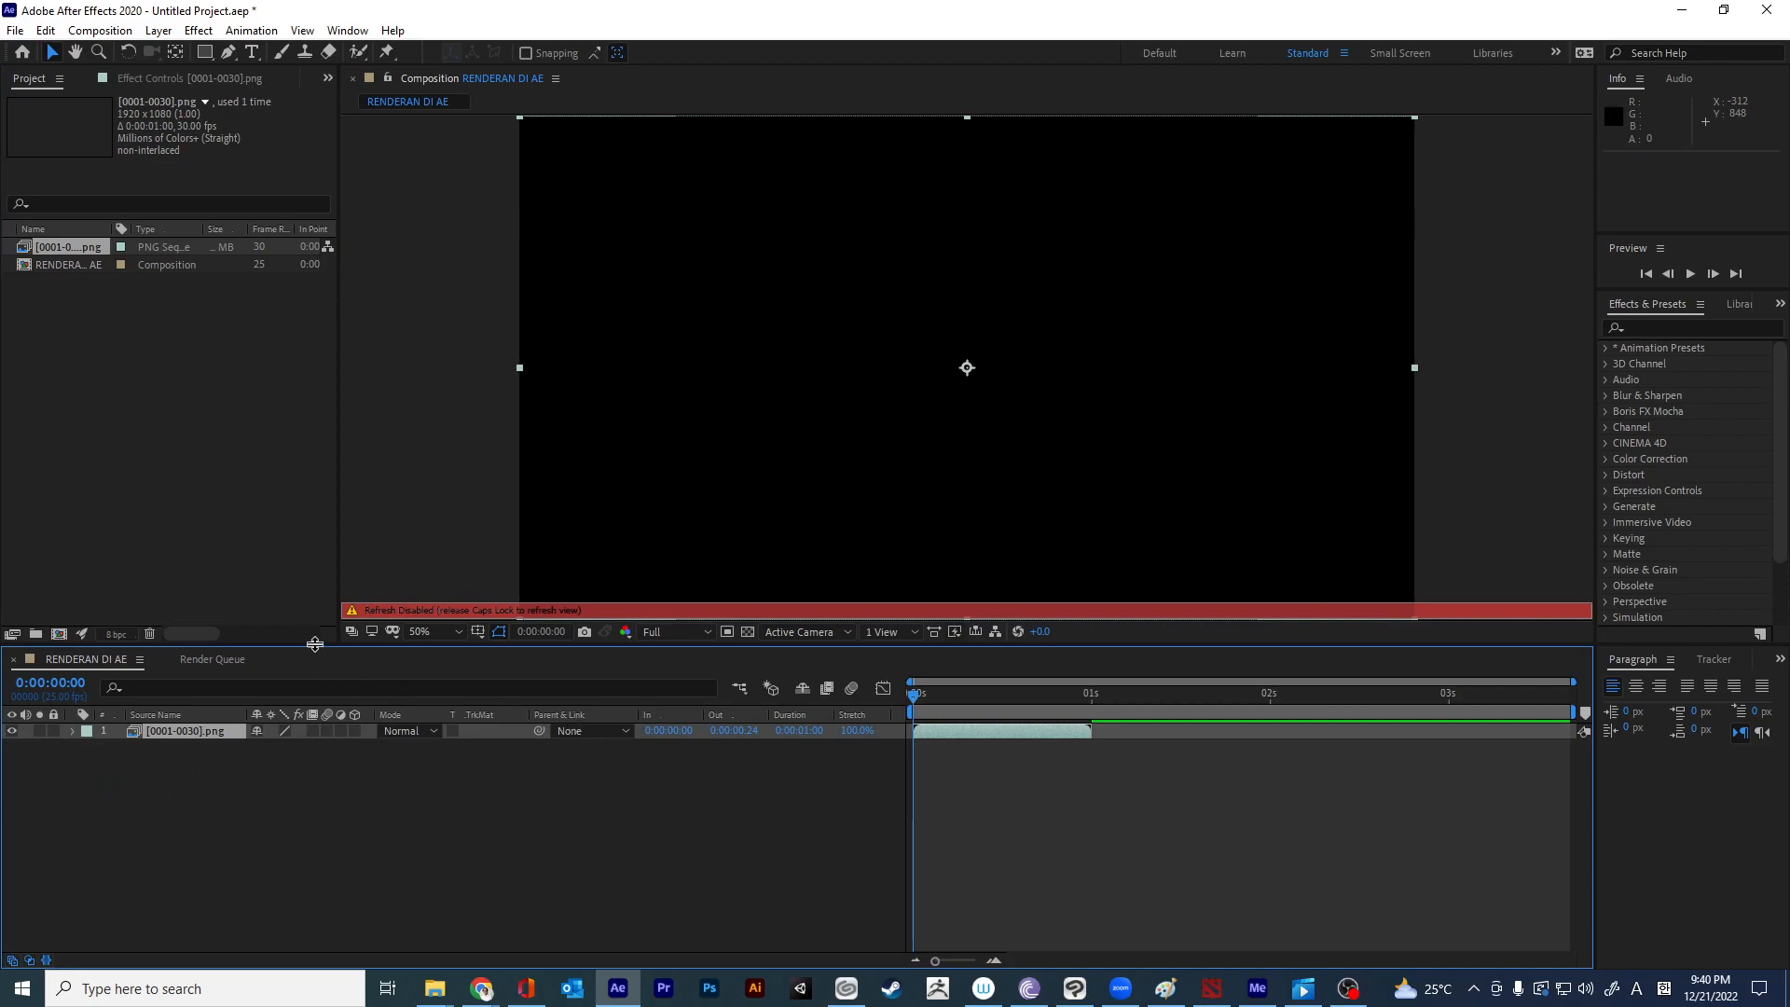
key("Caps_Lock")
key("space")
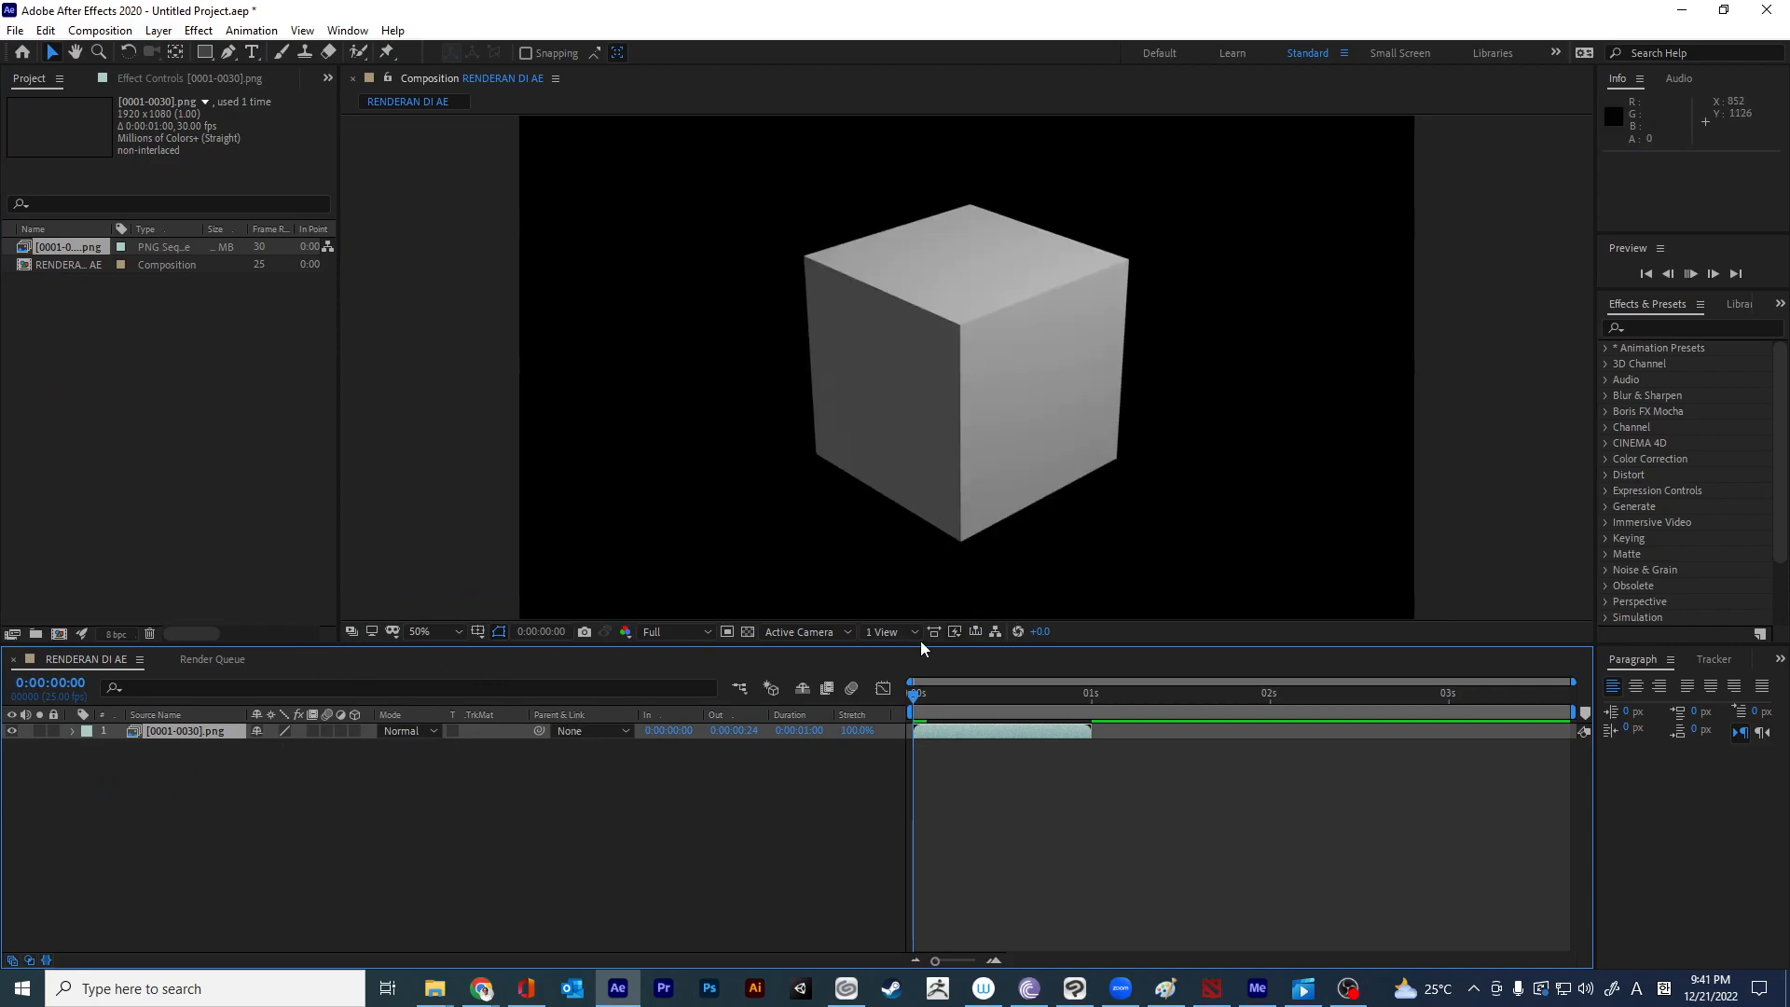
key("space")
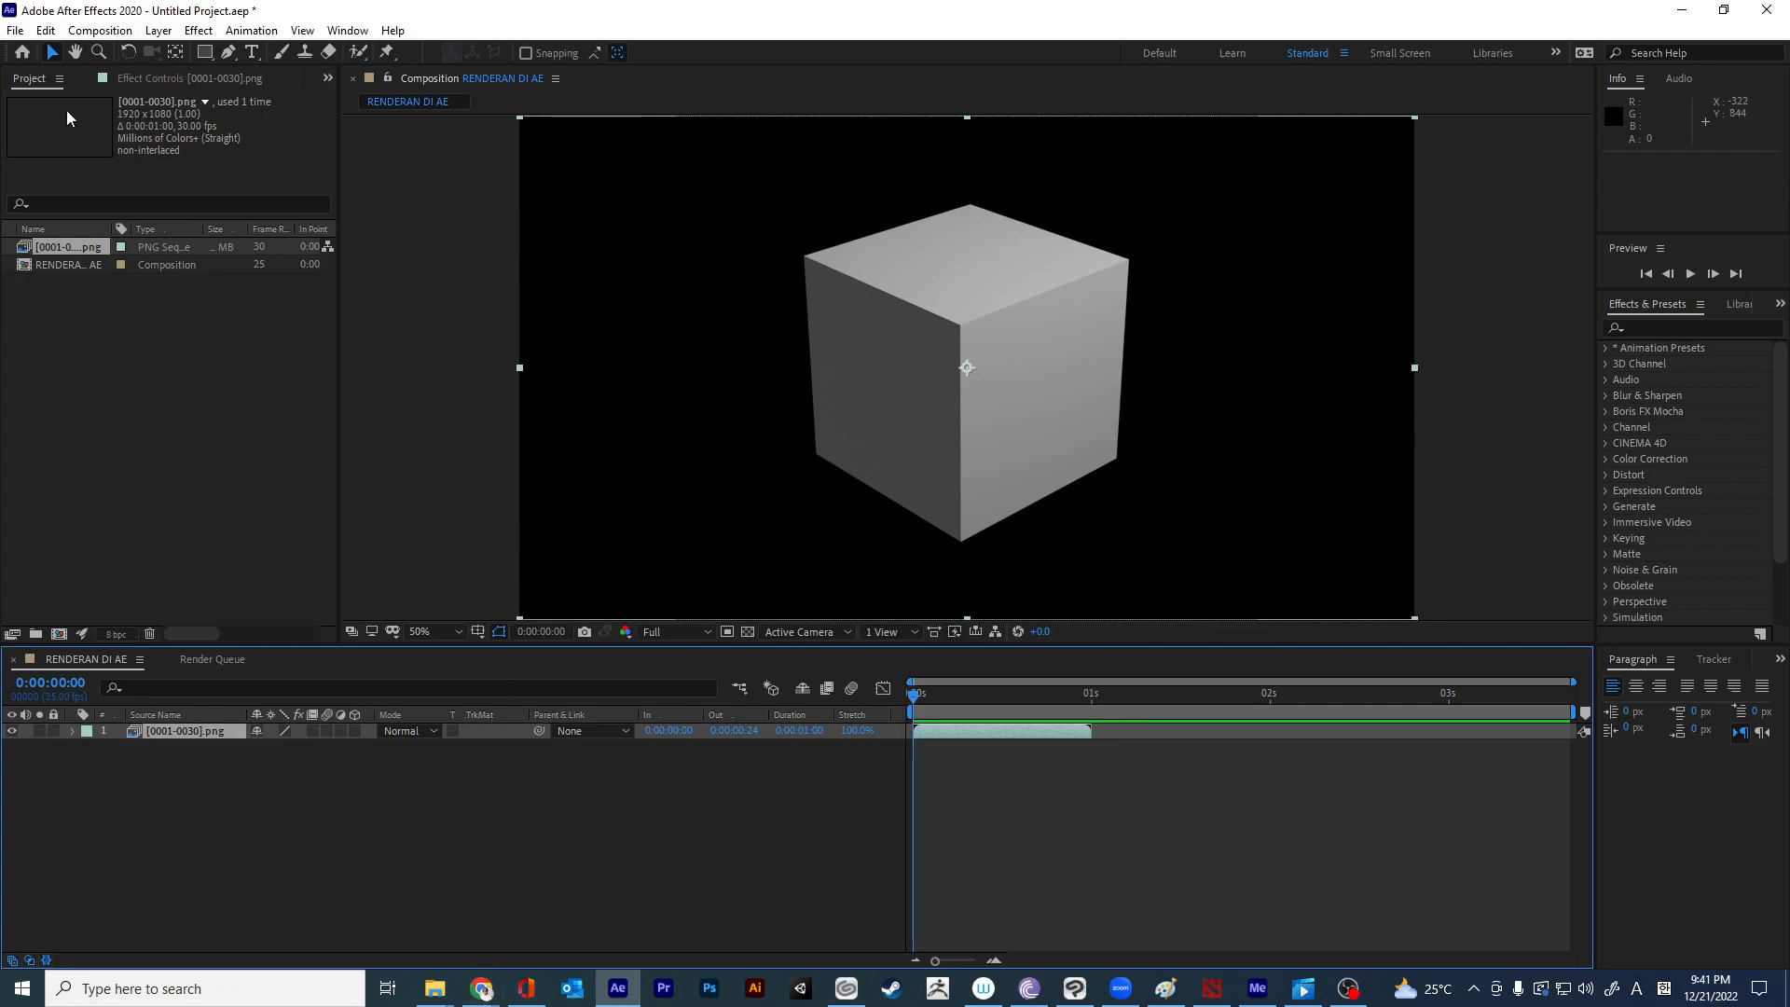
left_click(16, 29)
mouse_move(88, 291)
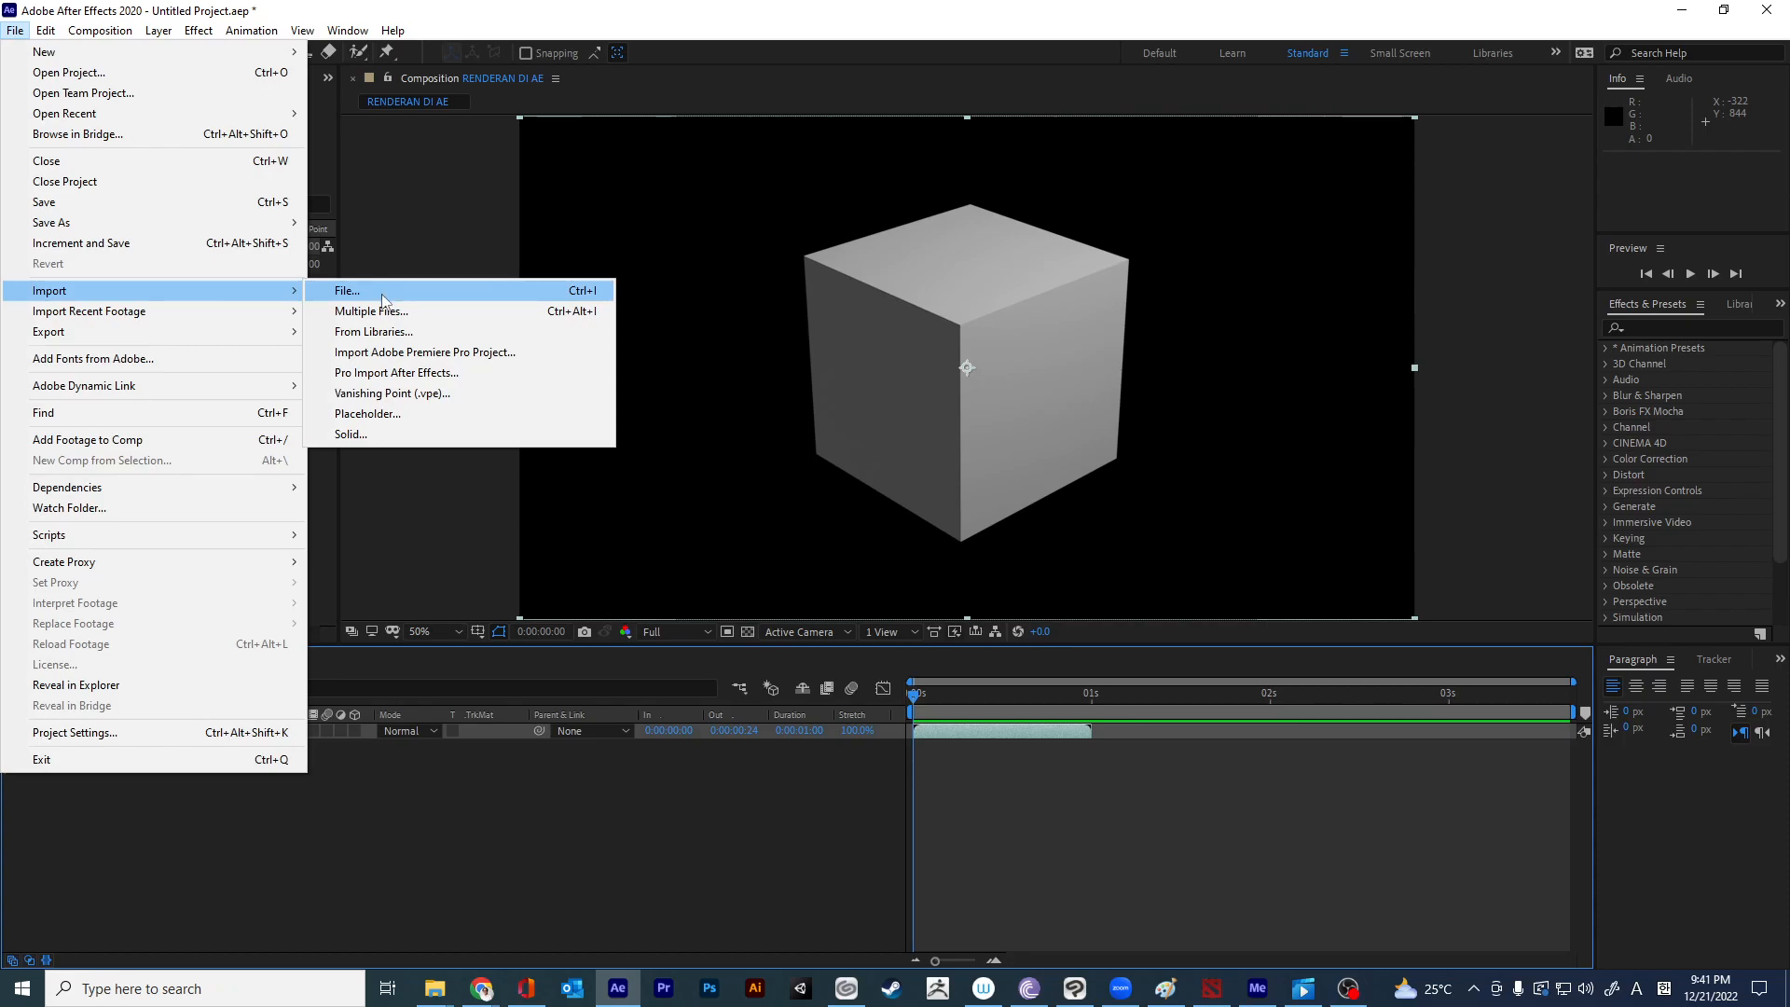
left_click(382, 295)
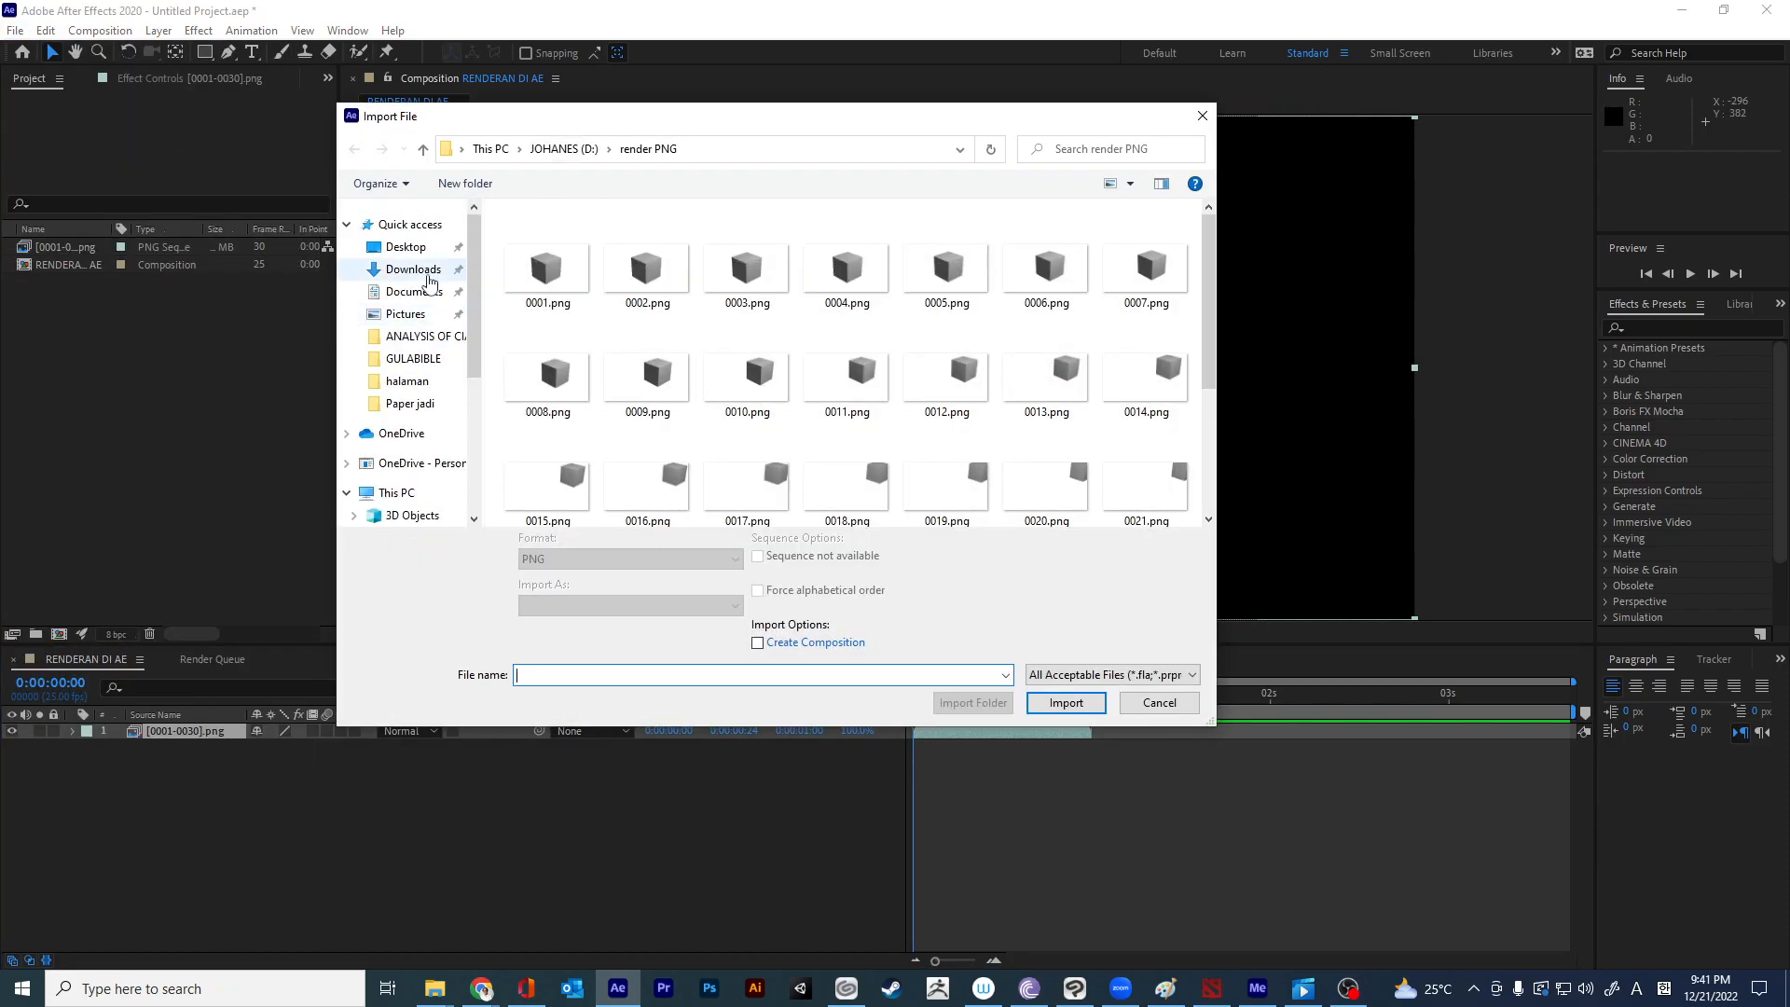
left_click(406, 247)
scroll(943, 354, "down", 2)
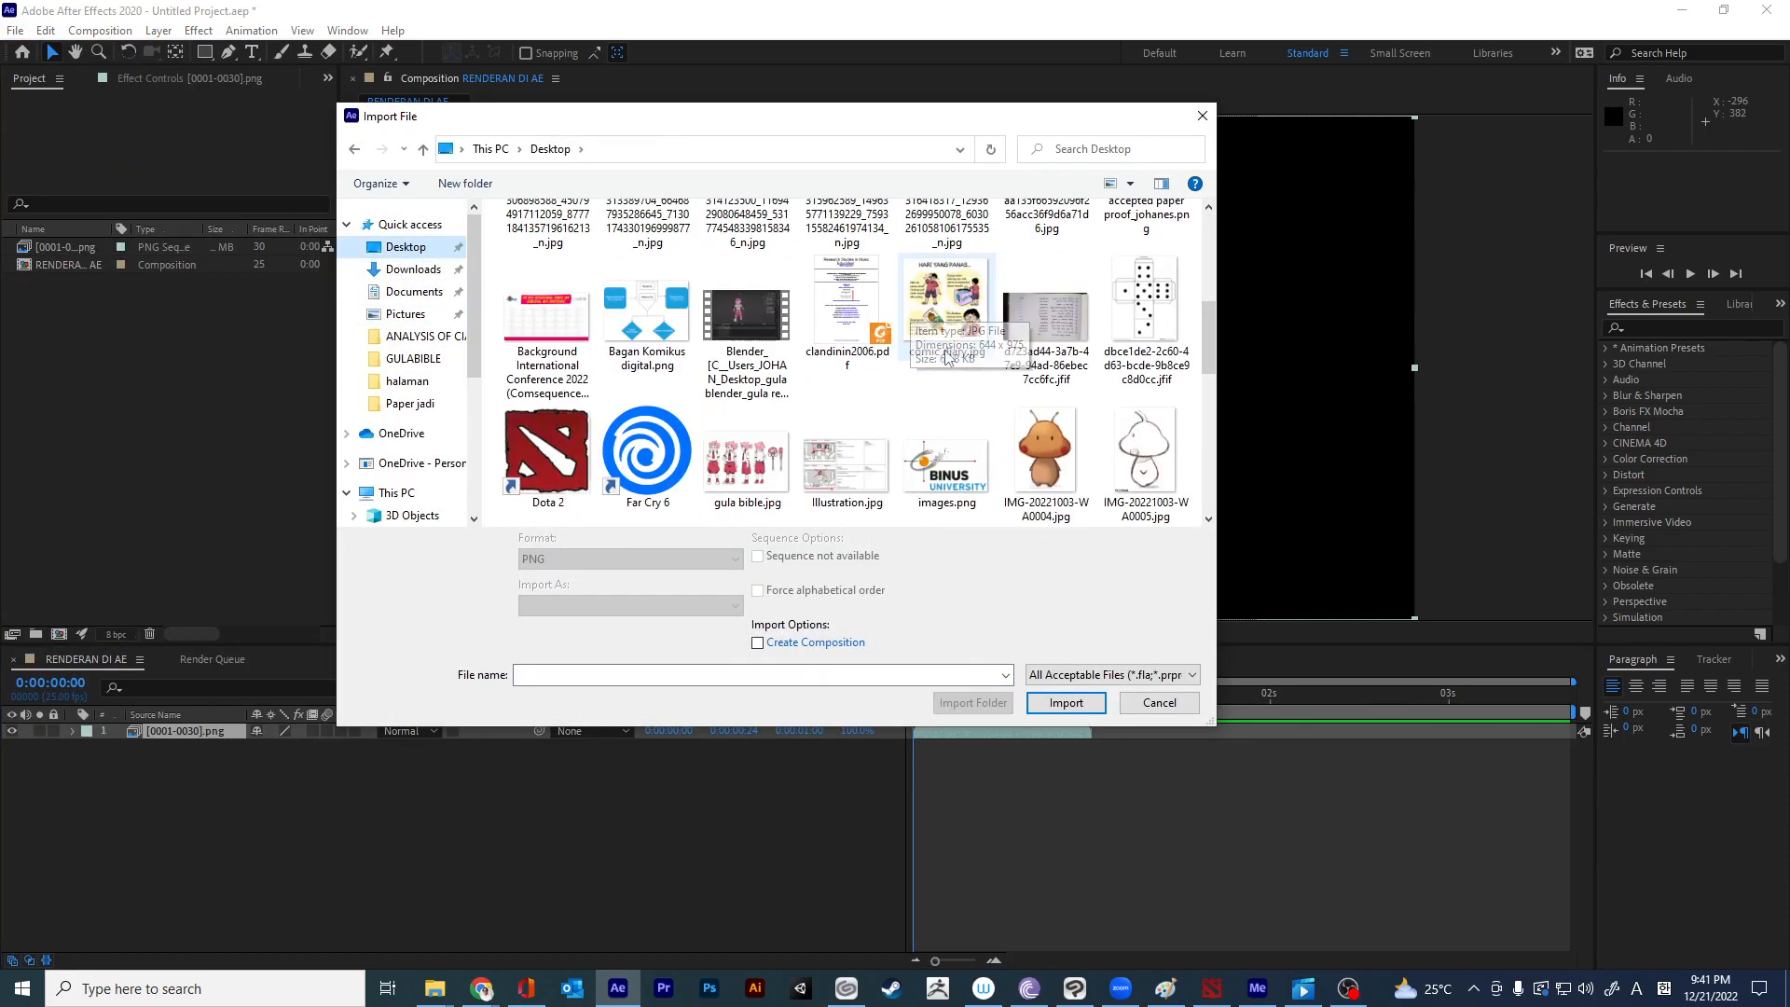
scroll(944, 354, "down", 8)
scroll(948, 358, "up", 10)
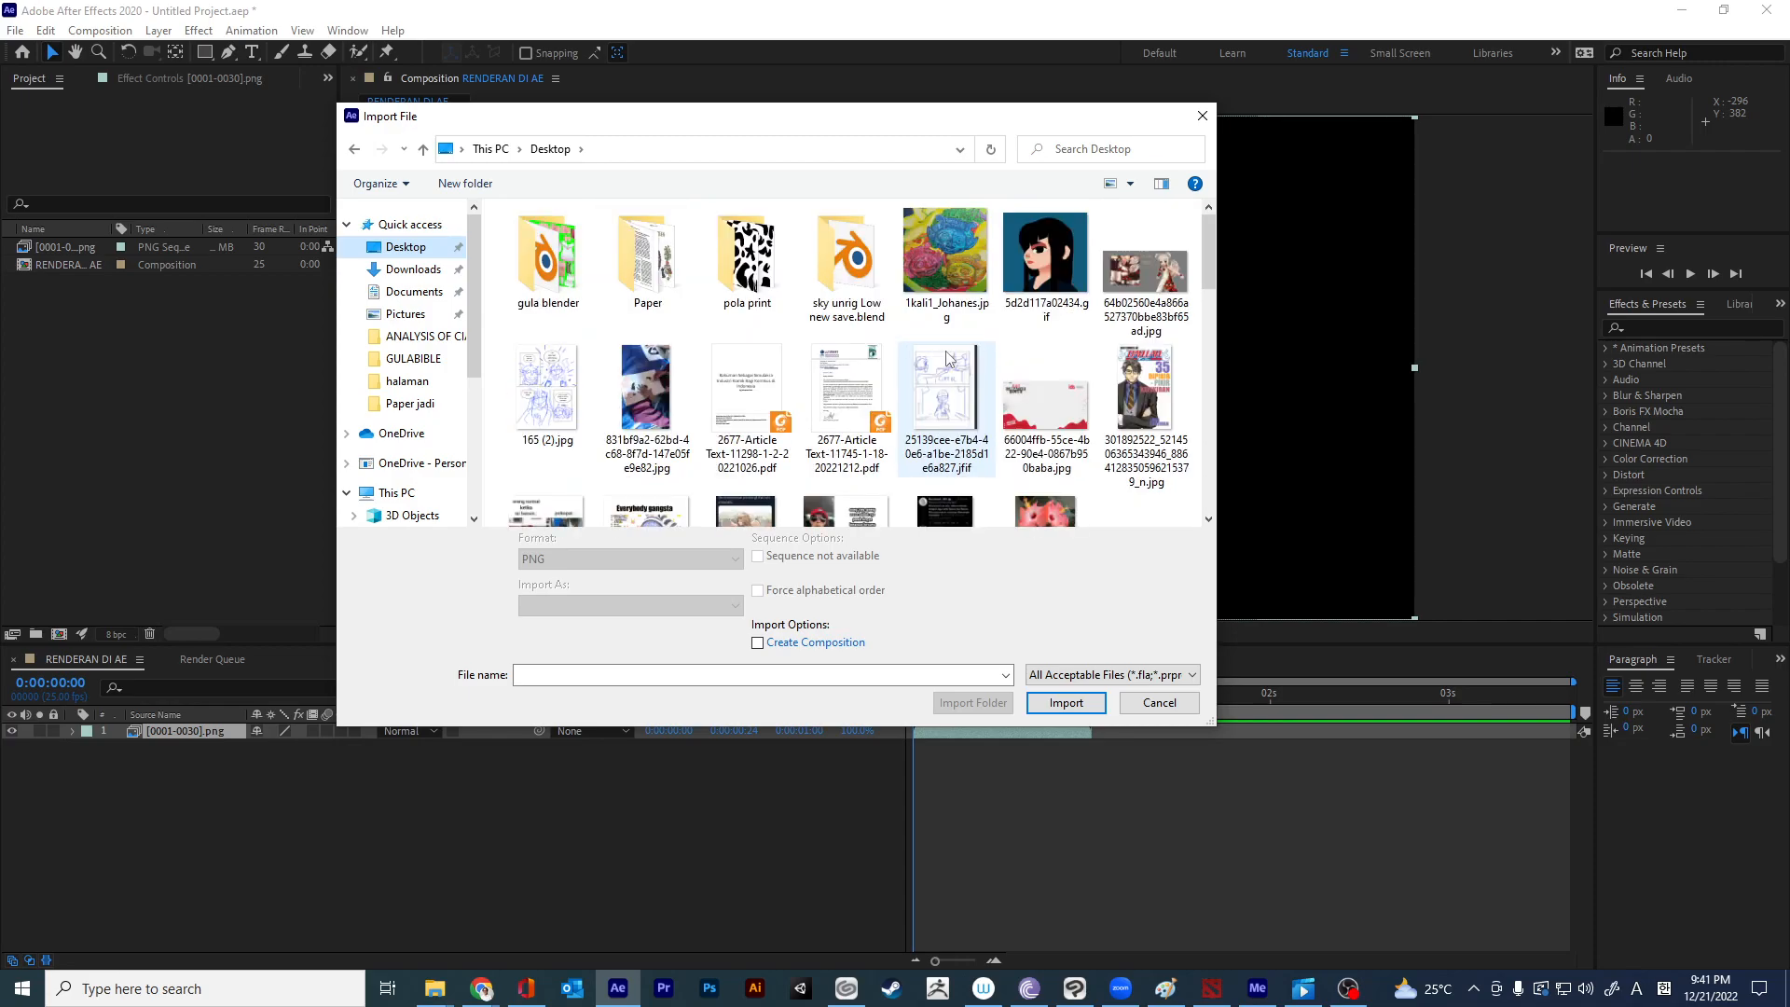
scroll(948, 358, "down", 1)
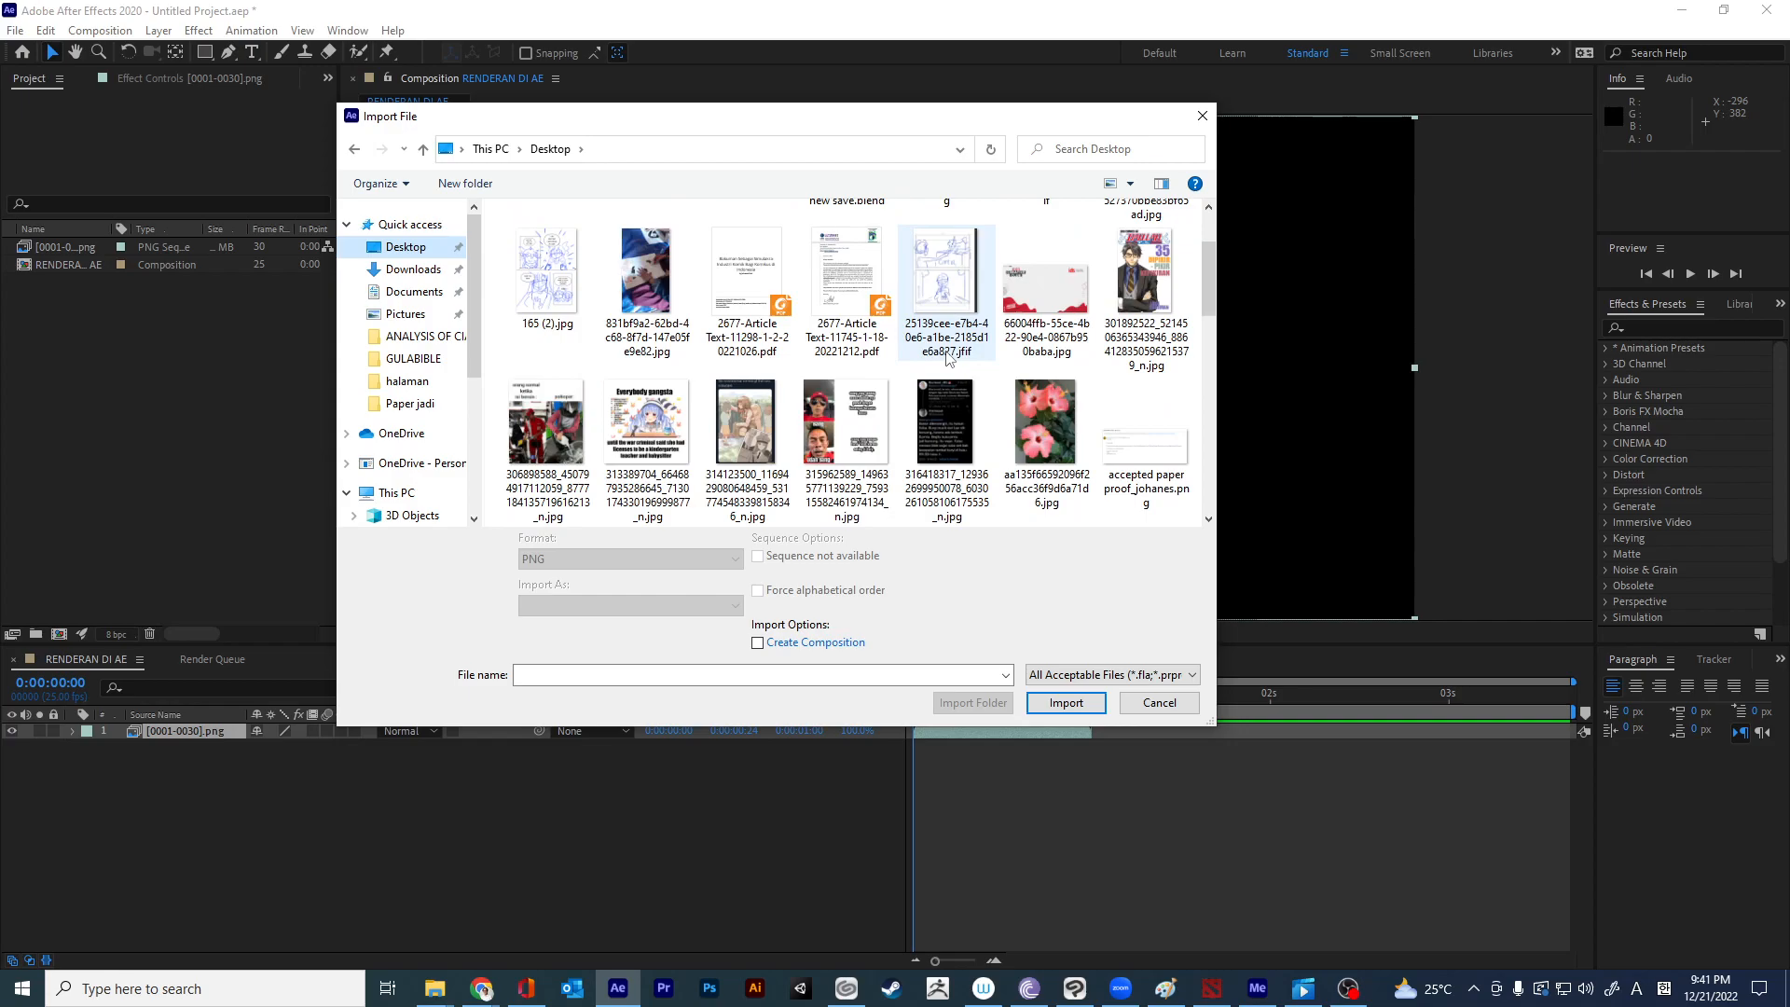
scroll(948, 358, "down", 2)
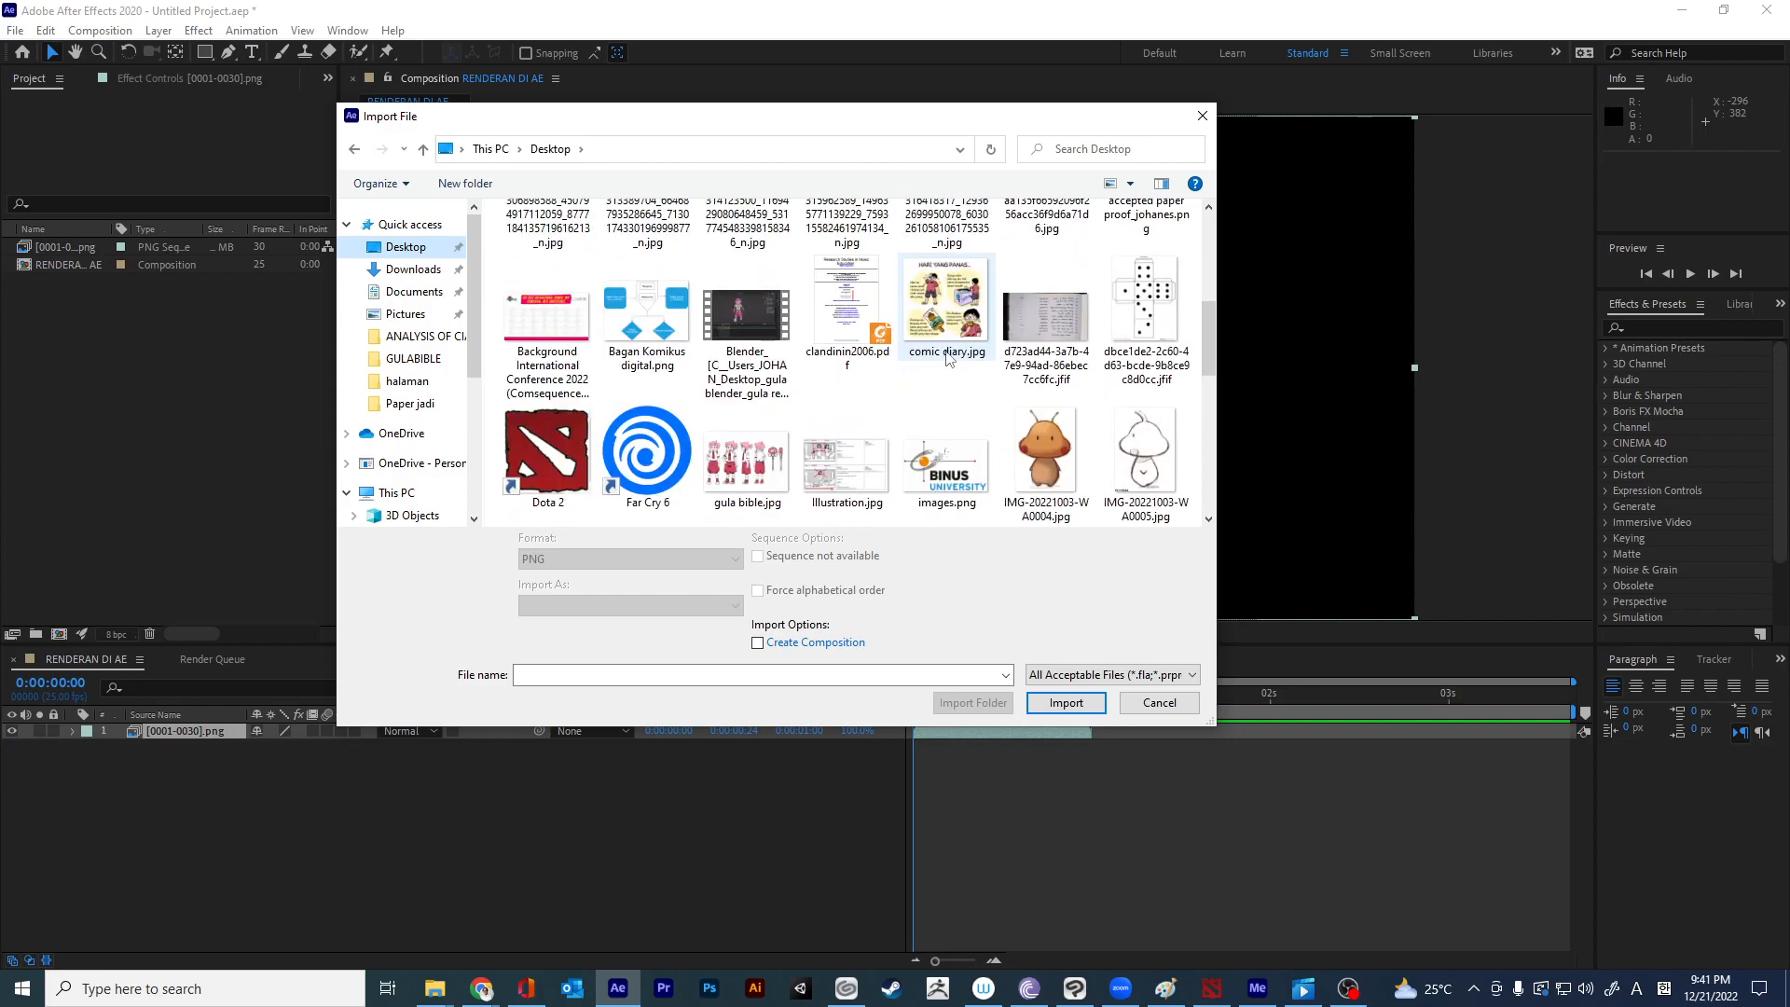
scroll(948, 358, "down", 2)
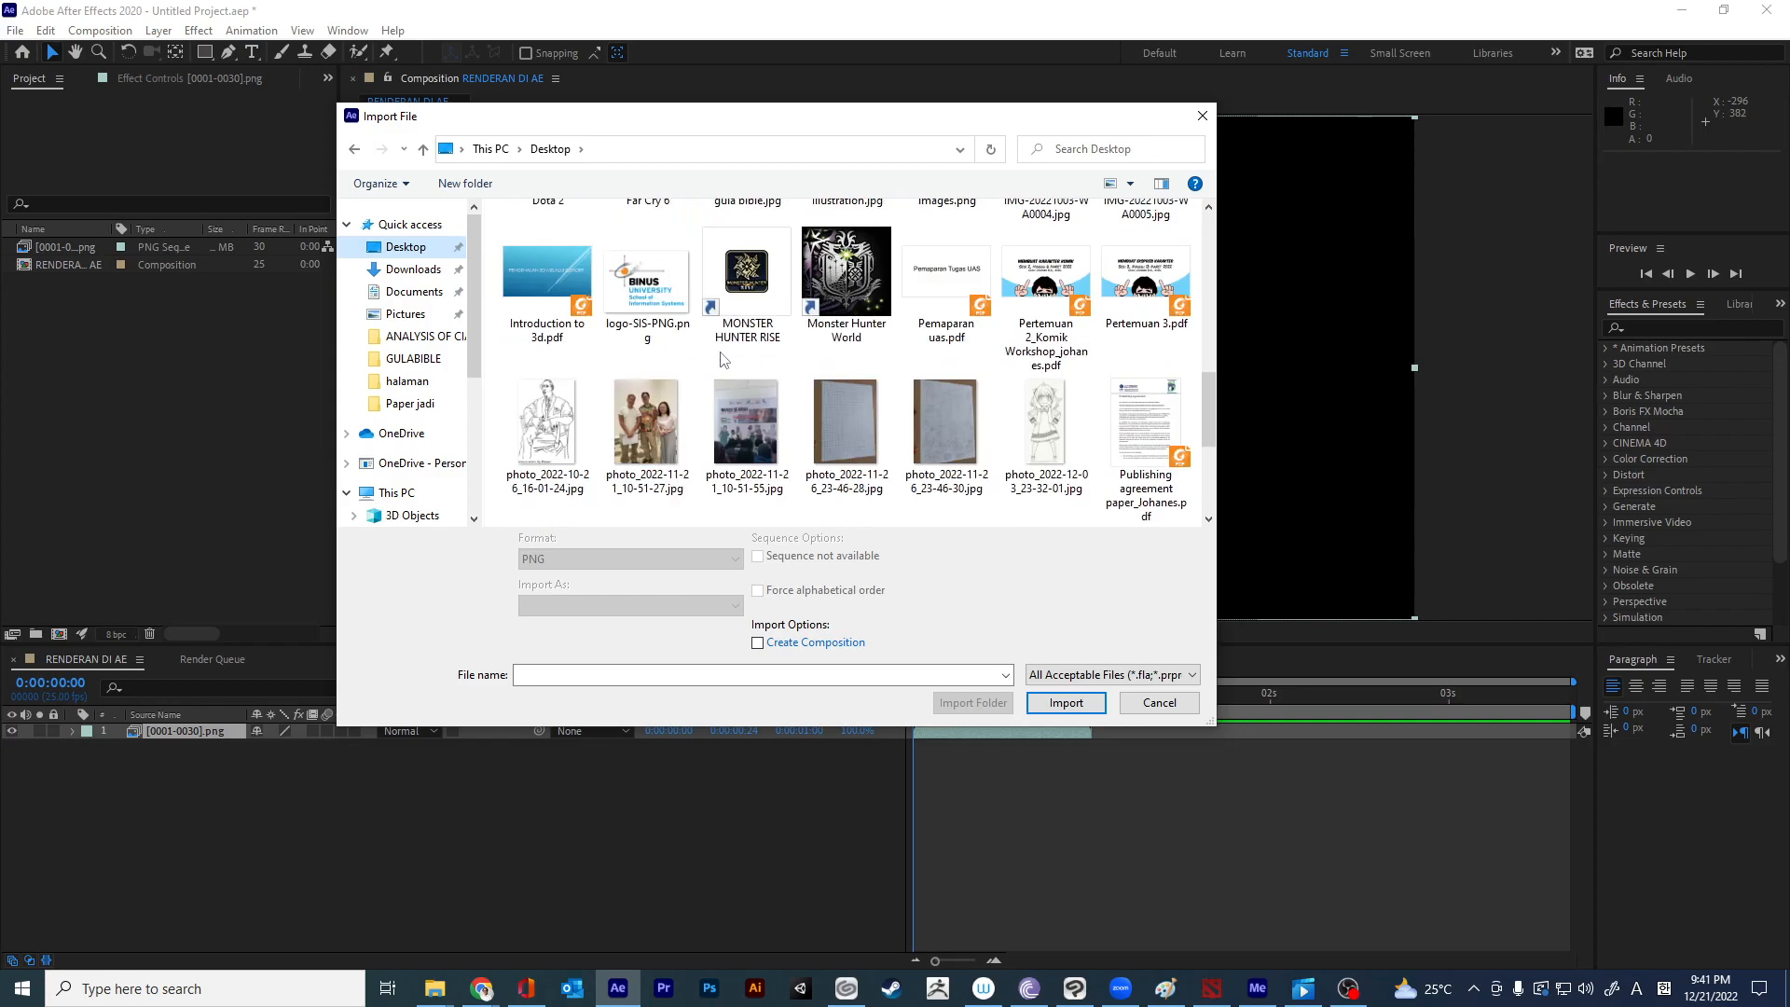
scroll(737, 360, "up", 2)
scroll(736, 360, "down", 2)
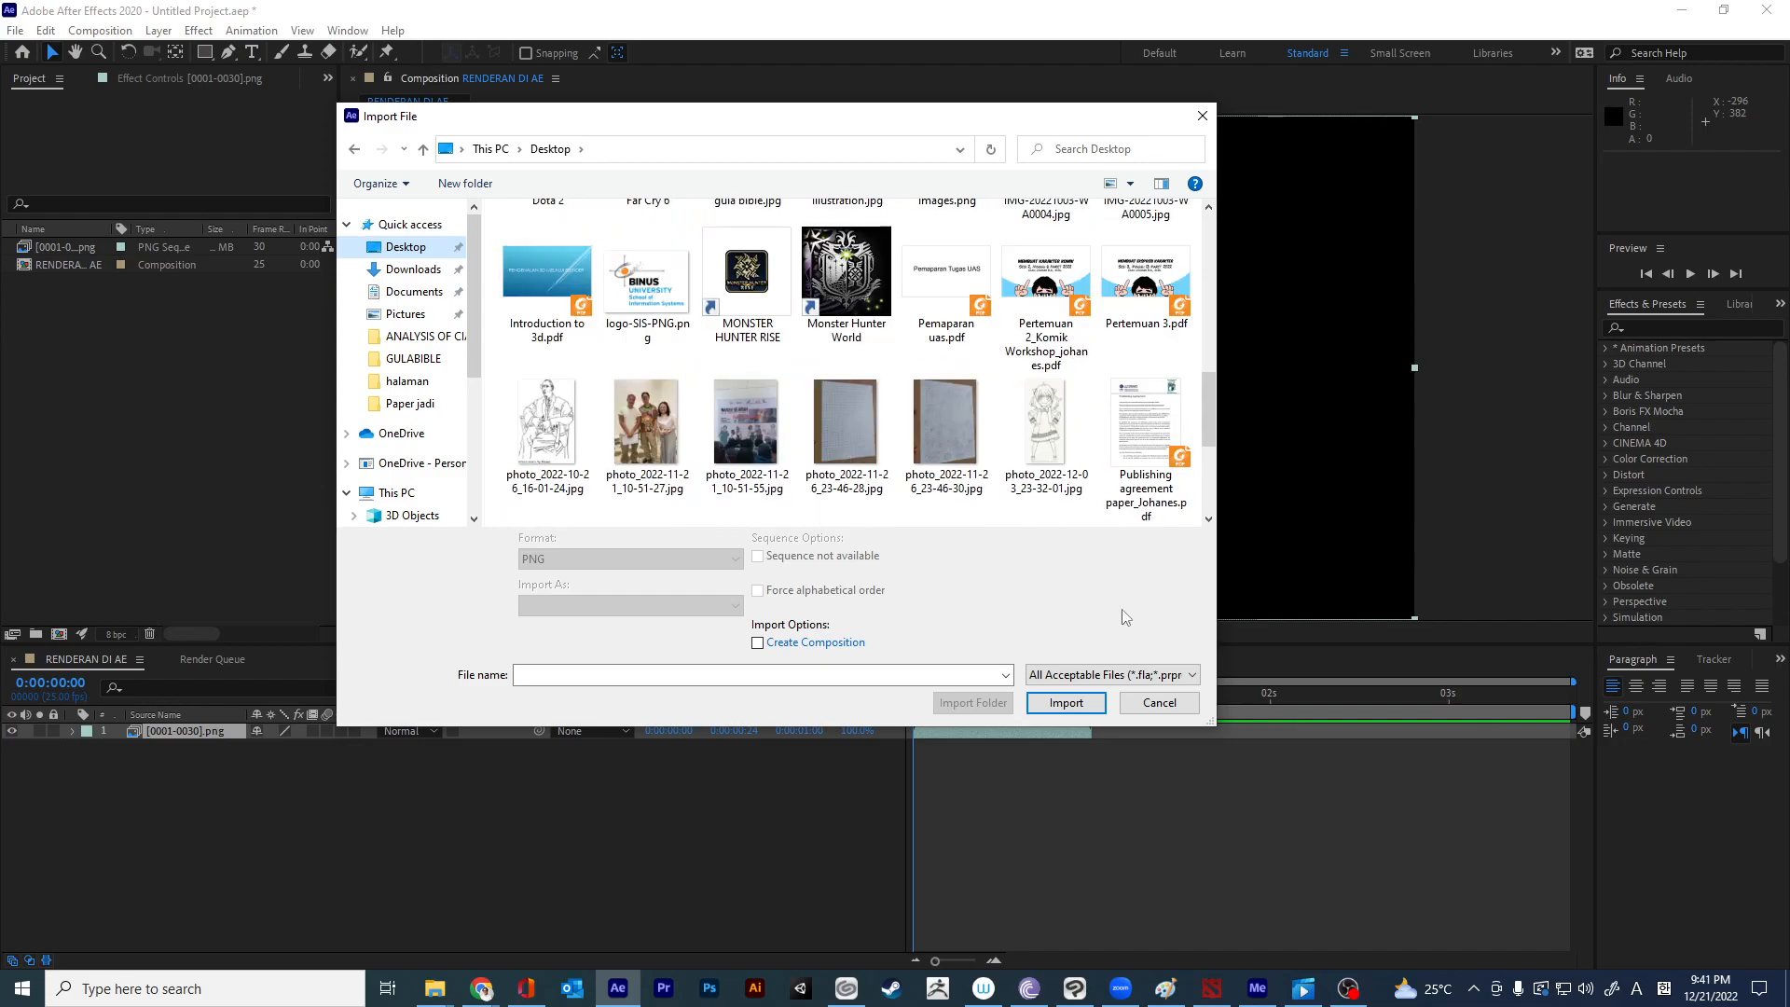
left_click(1149, 710)
Switch to Chrome, search the web for "background beach", and open the Unsplash beach backgrounds page.
mouse_move(481, 989)
left_click(343, 923)
left_click(845, 52)
type("backgr")
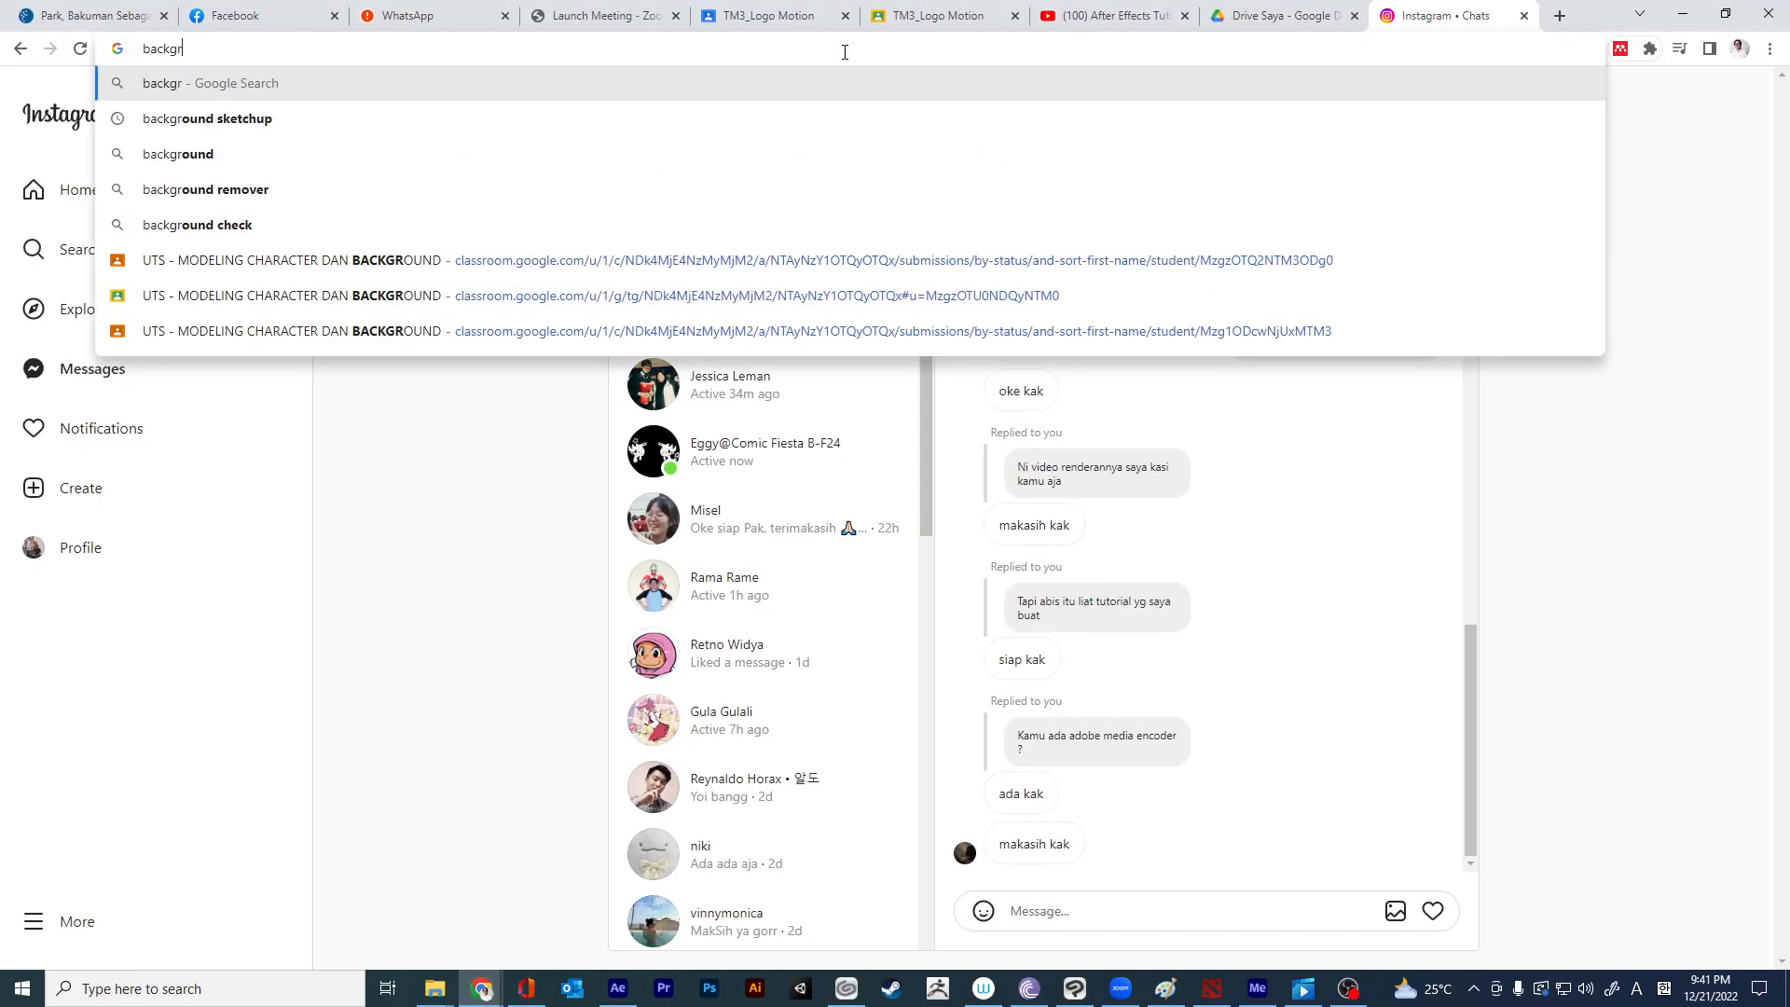
type("ound beach")
key("Return")
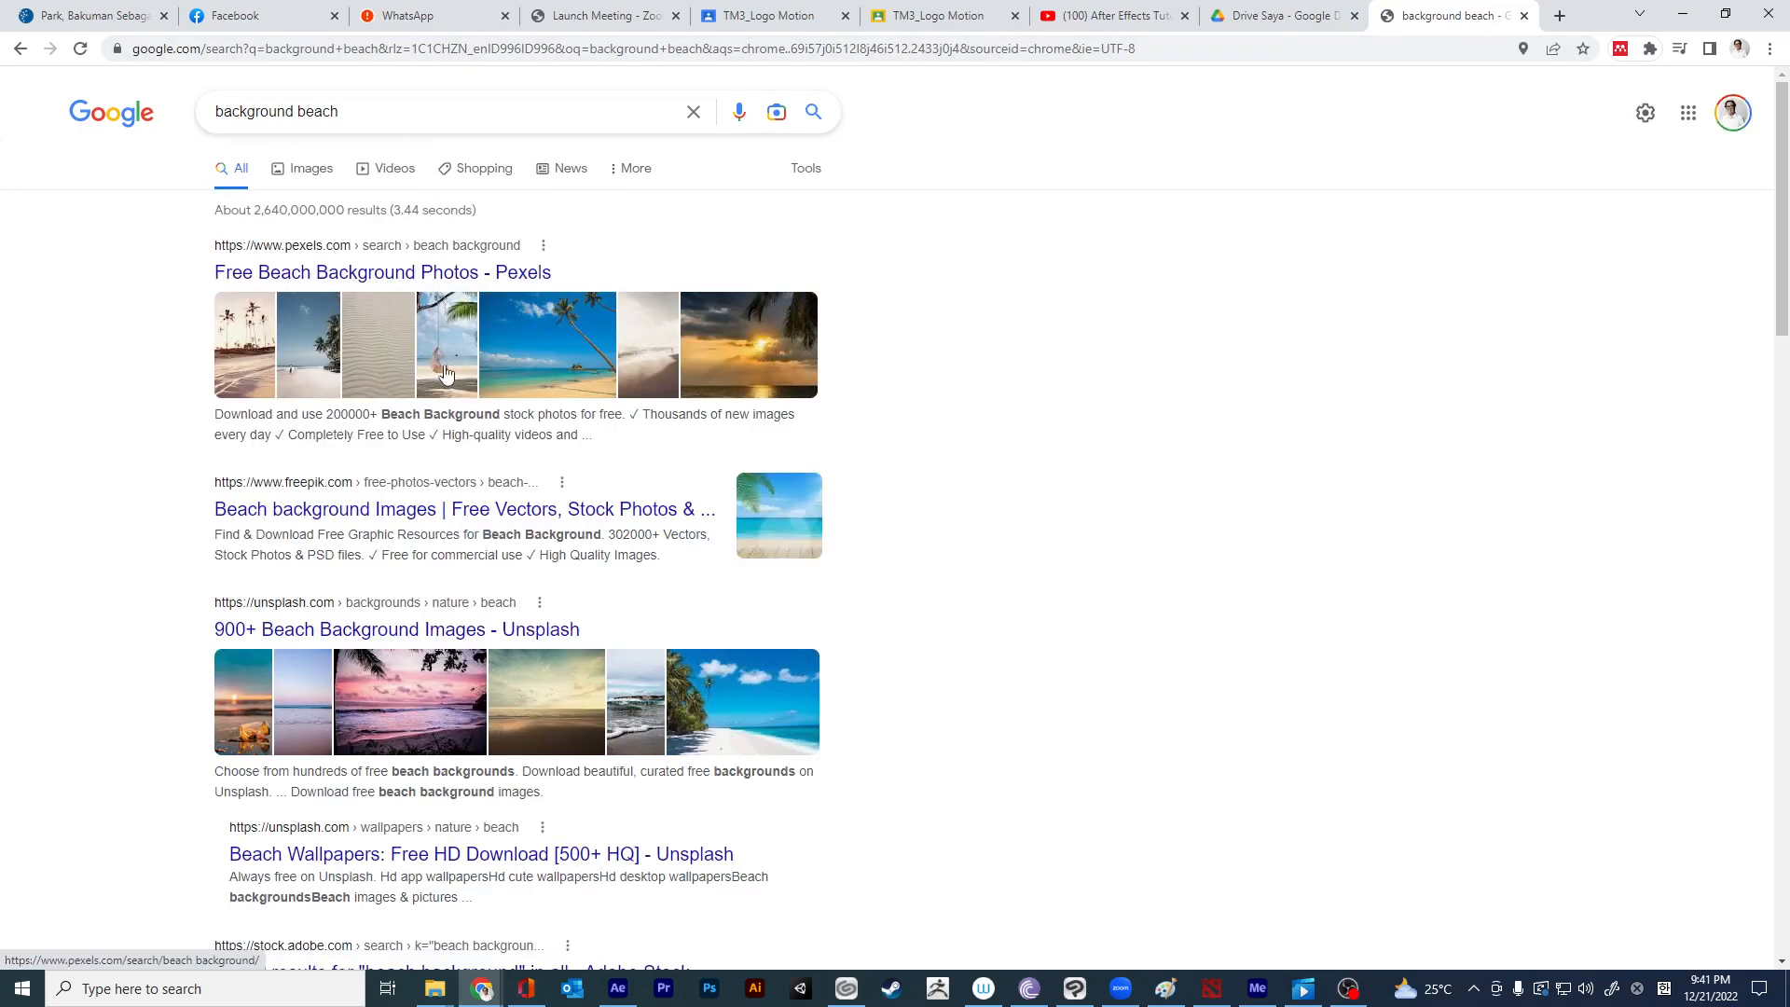
left_click(503, 657)
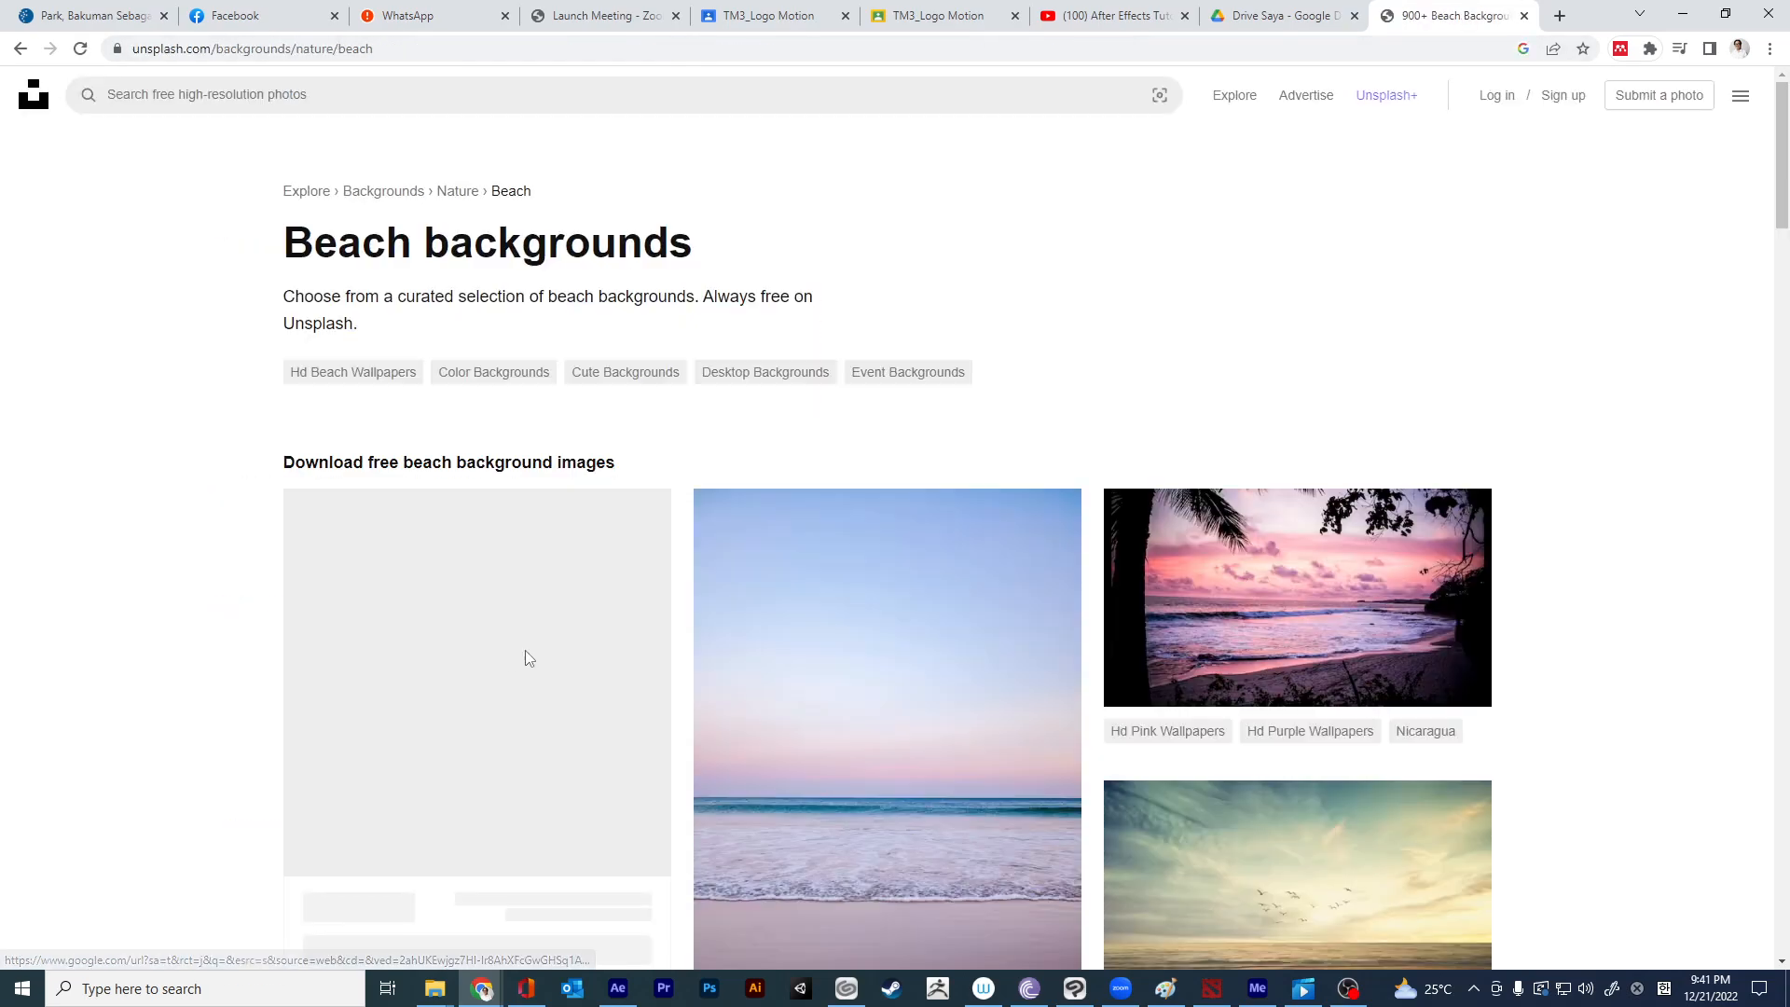
Open the pink sunset beach photo with the palm silhouette and save it to the Desktop as an AVIF file.
left_click(1213, 604)
right_click(933, 455)
left_click(979, 468)
scroll(74, 233, "up", 3)
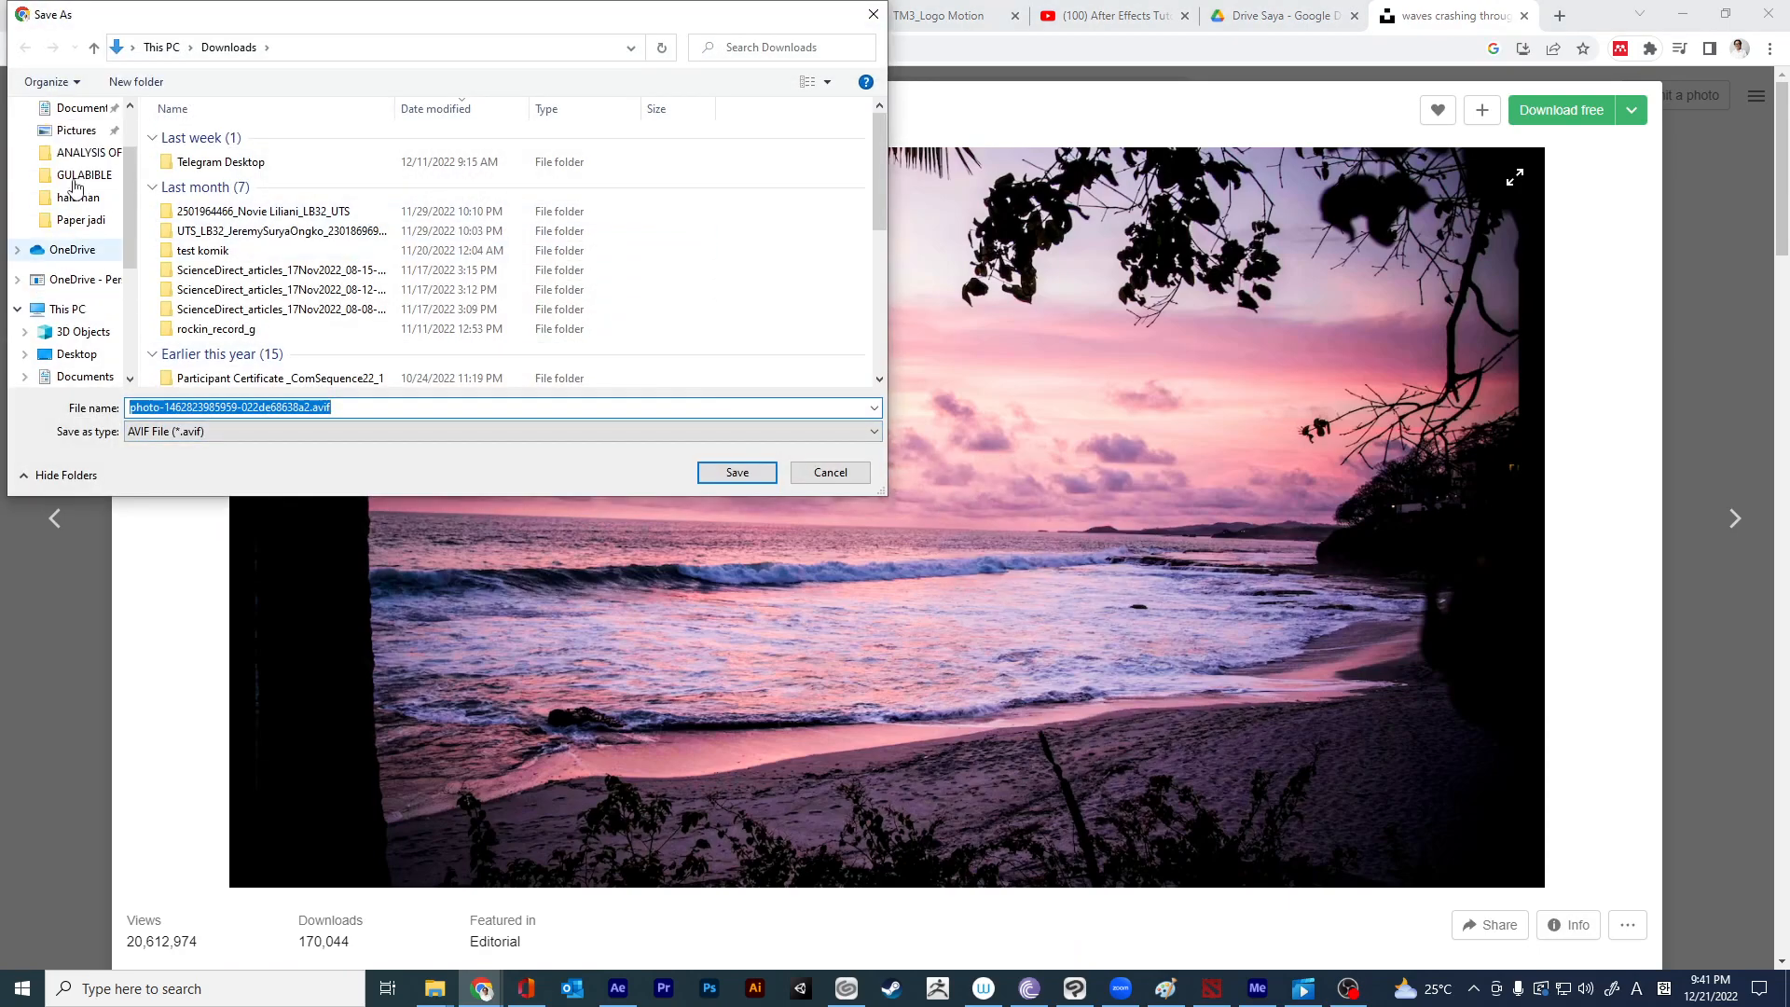
left_click(76, 144)
left_click(736, 472)
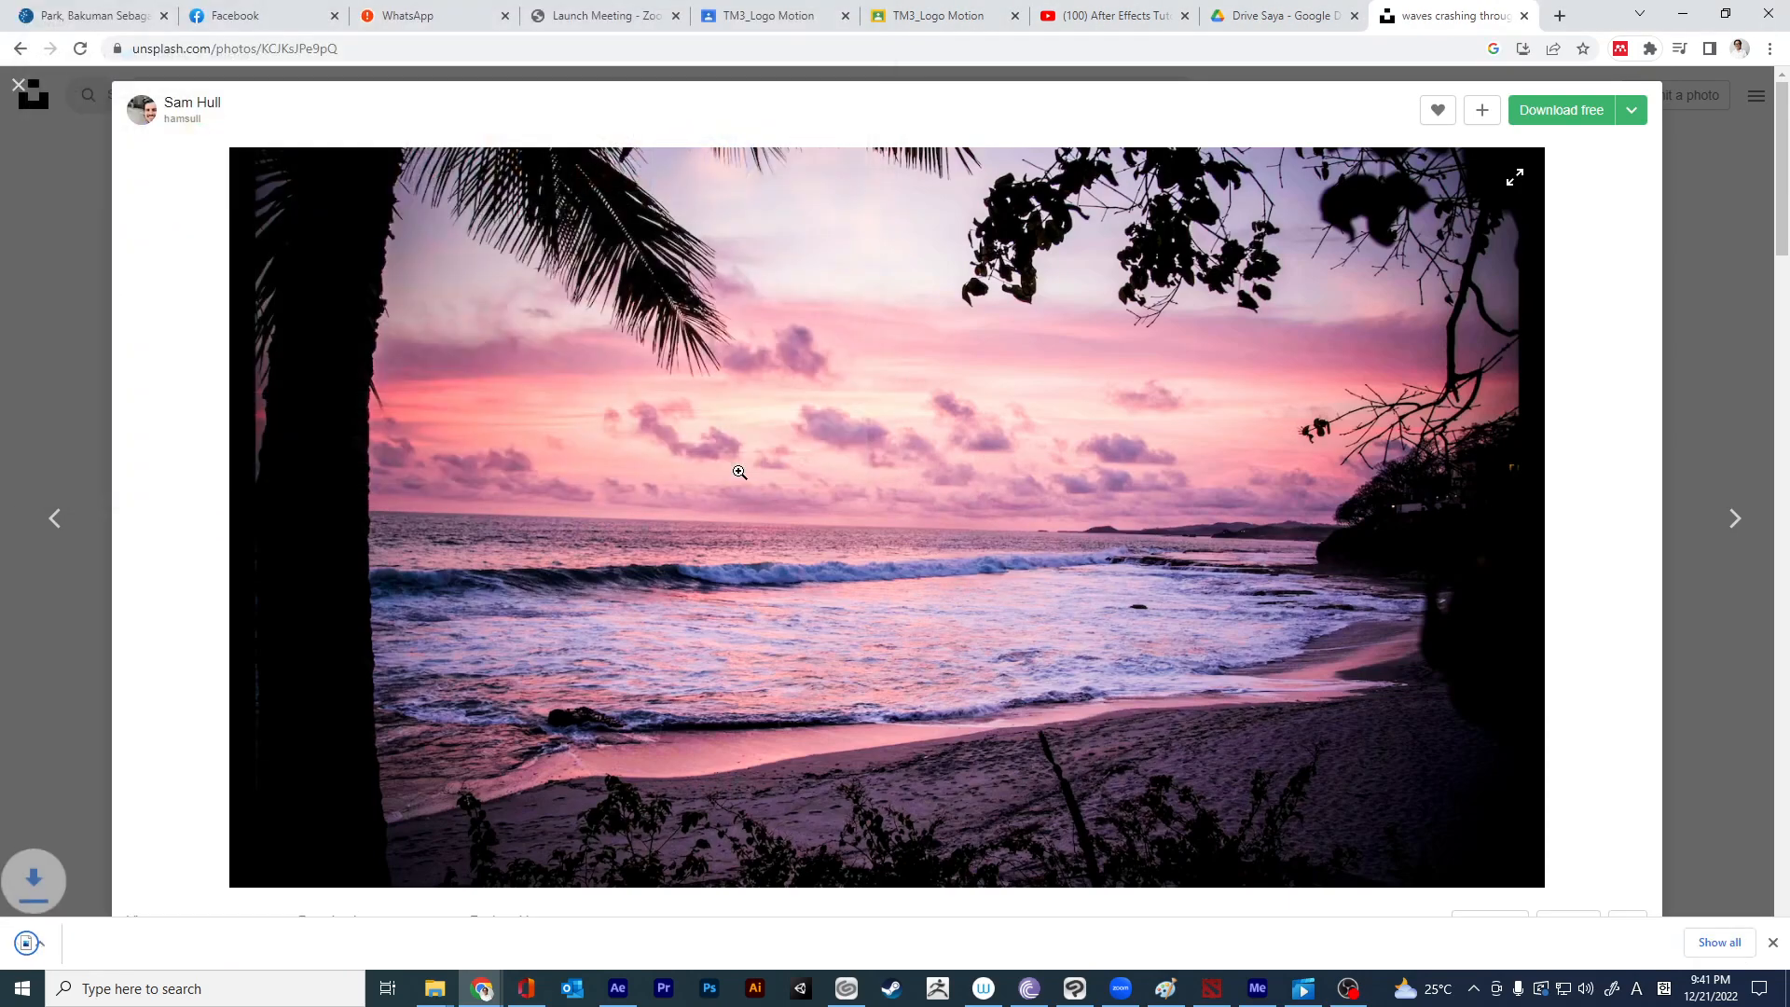
Switch to After Effects and try to import the saved beach photo from the Desktop.
left_click(1249, 992)
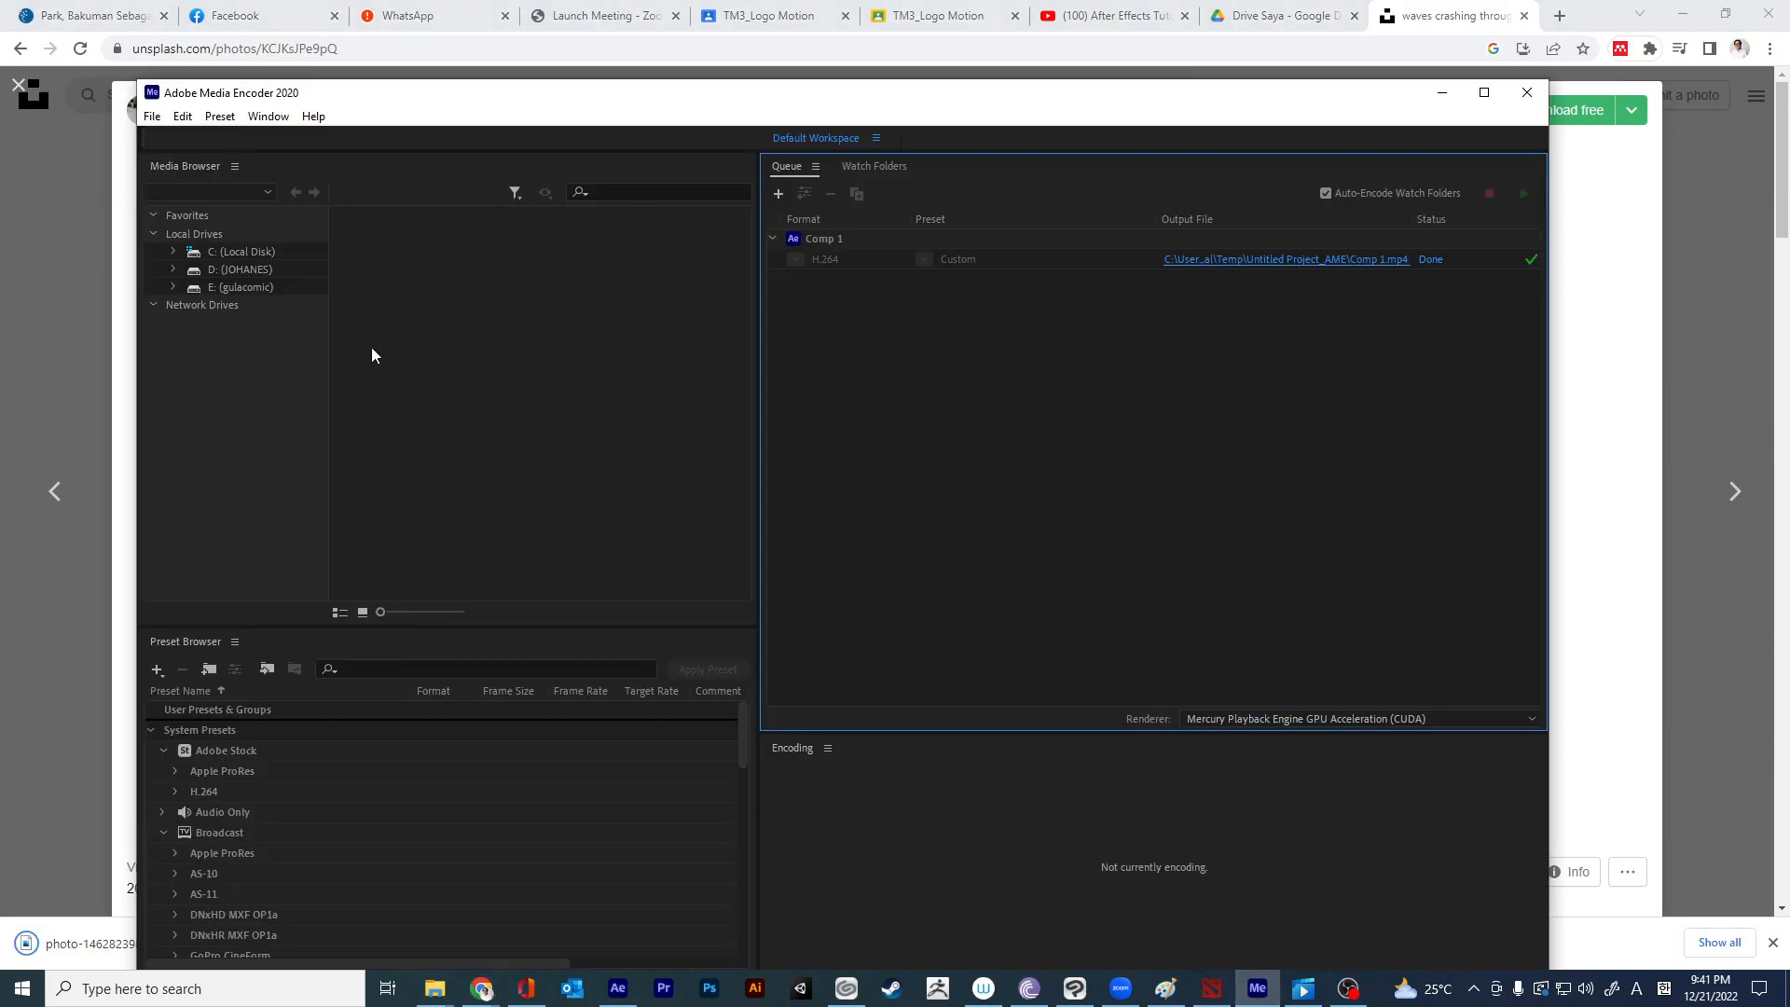
left_click(617, 988)
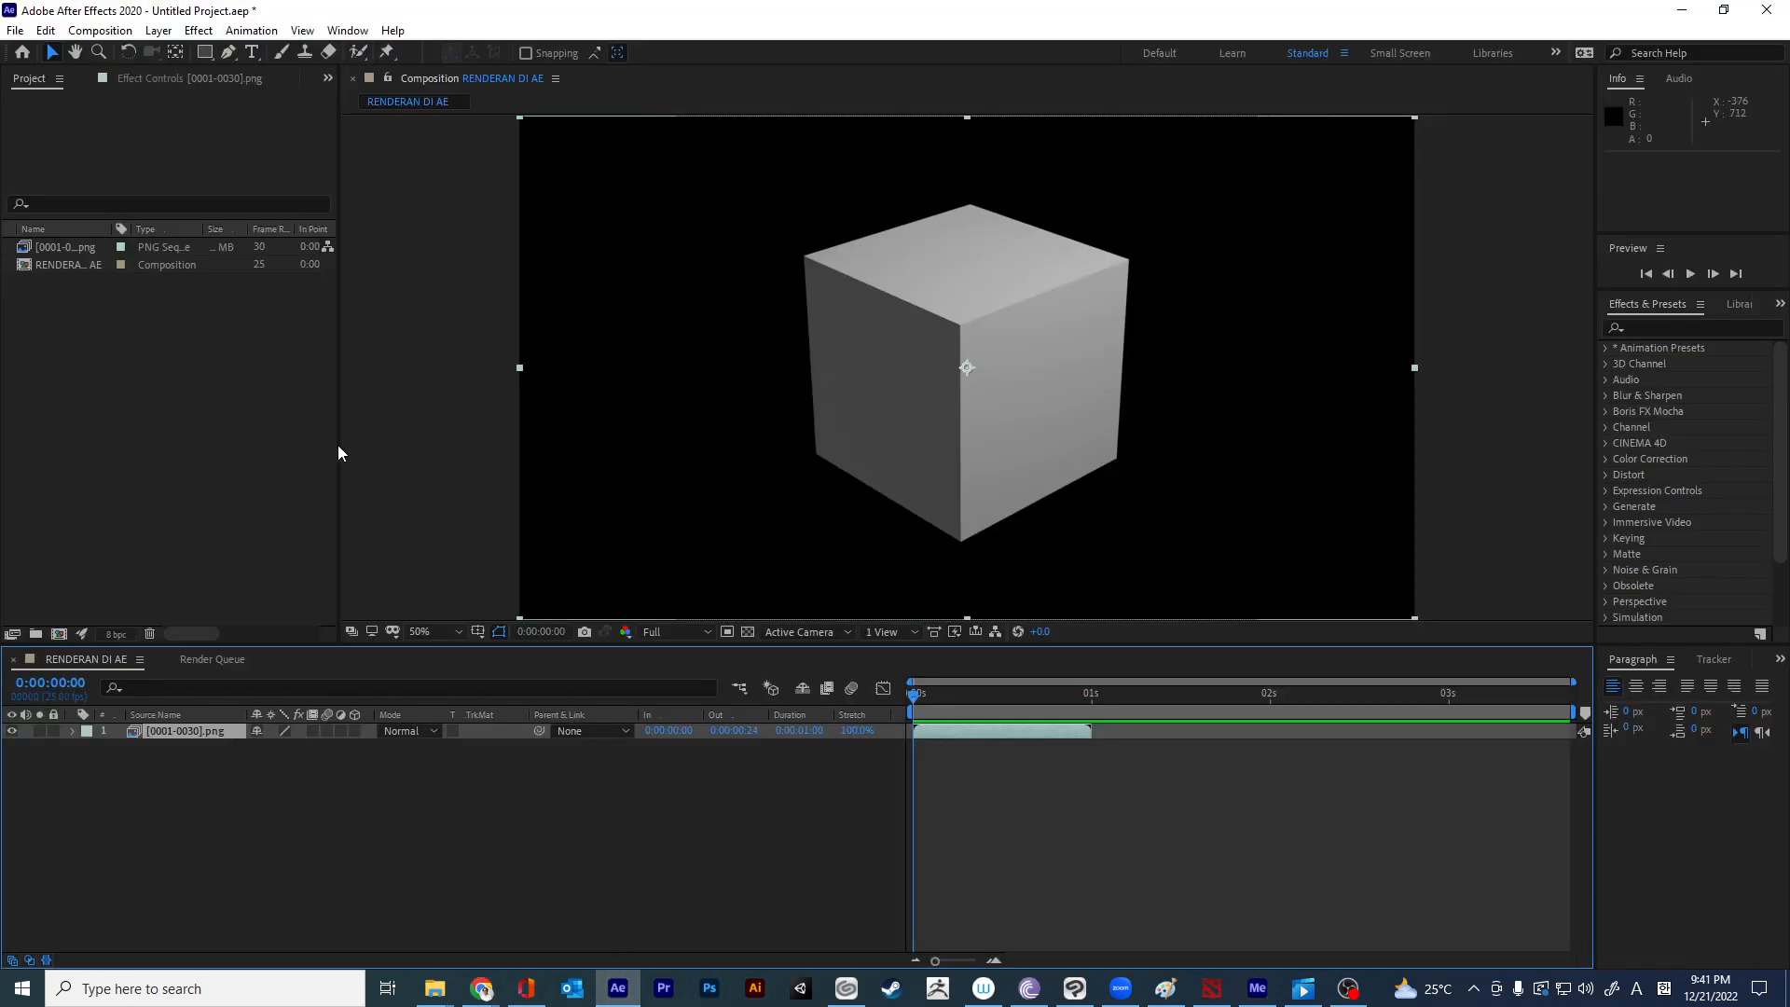
left_click(15, 30)
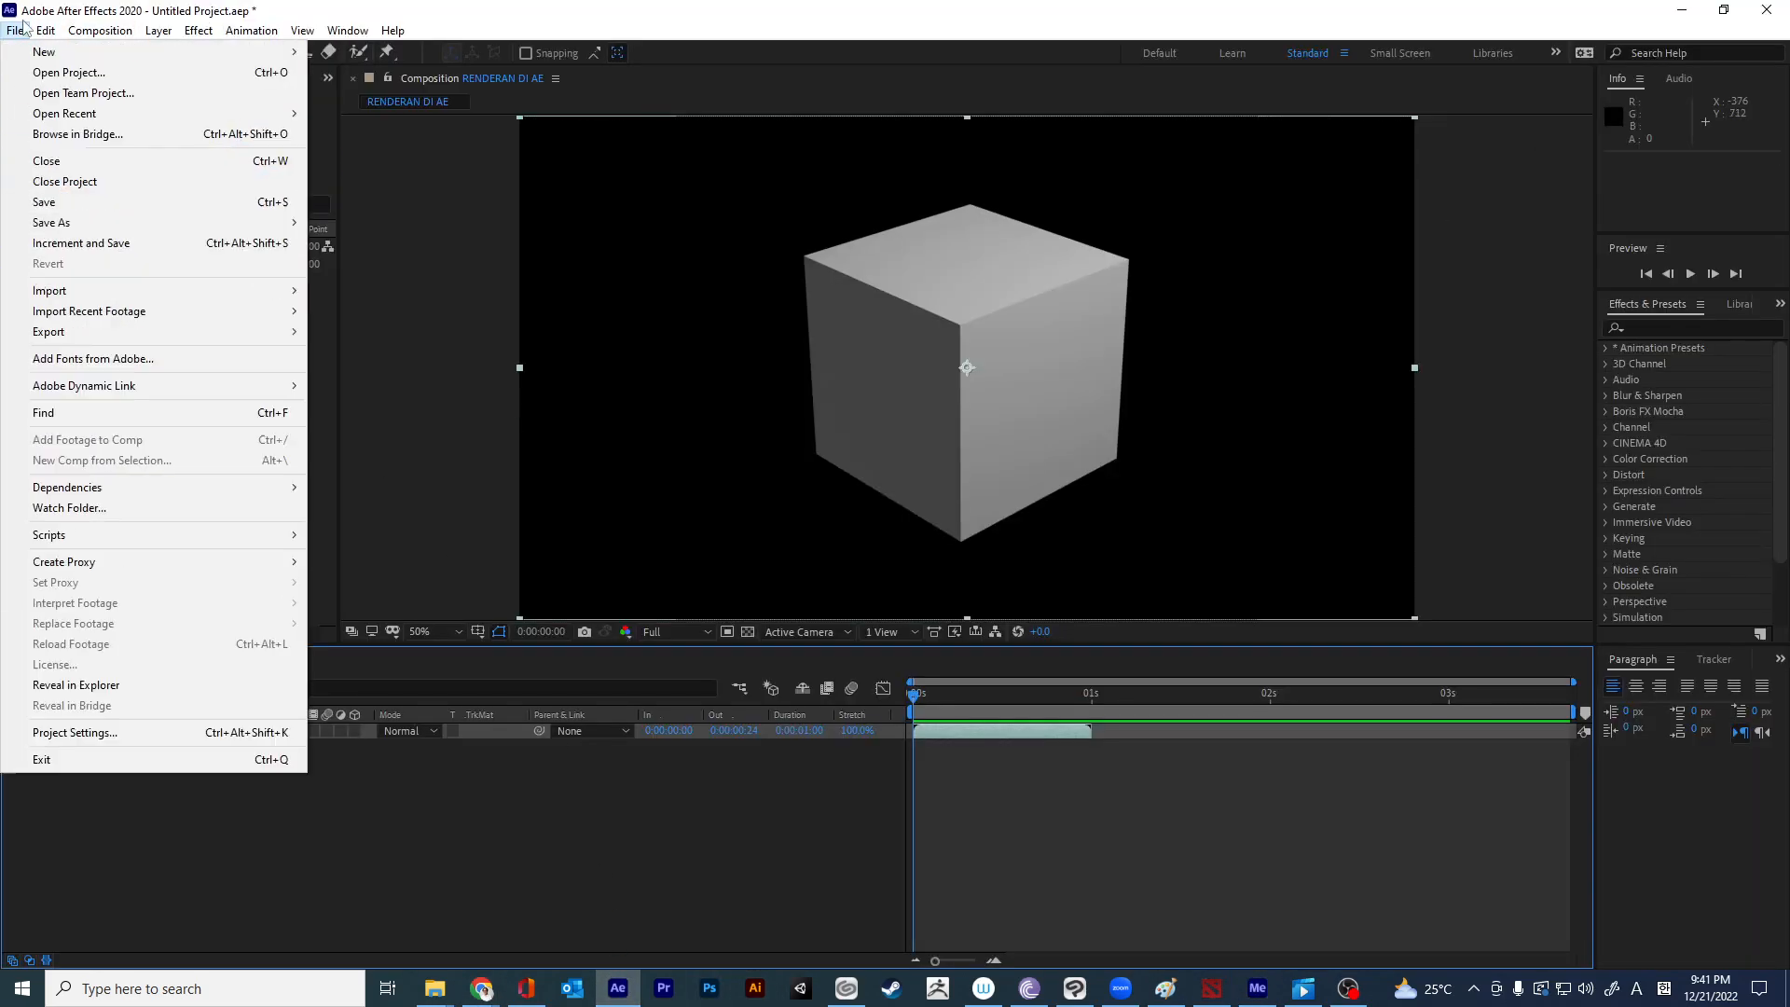
mouse_move(82, 296)
left_click(364, 294)
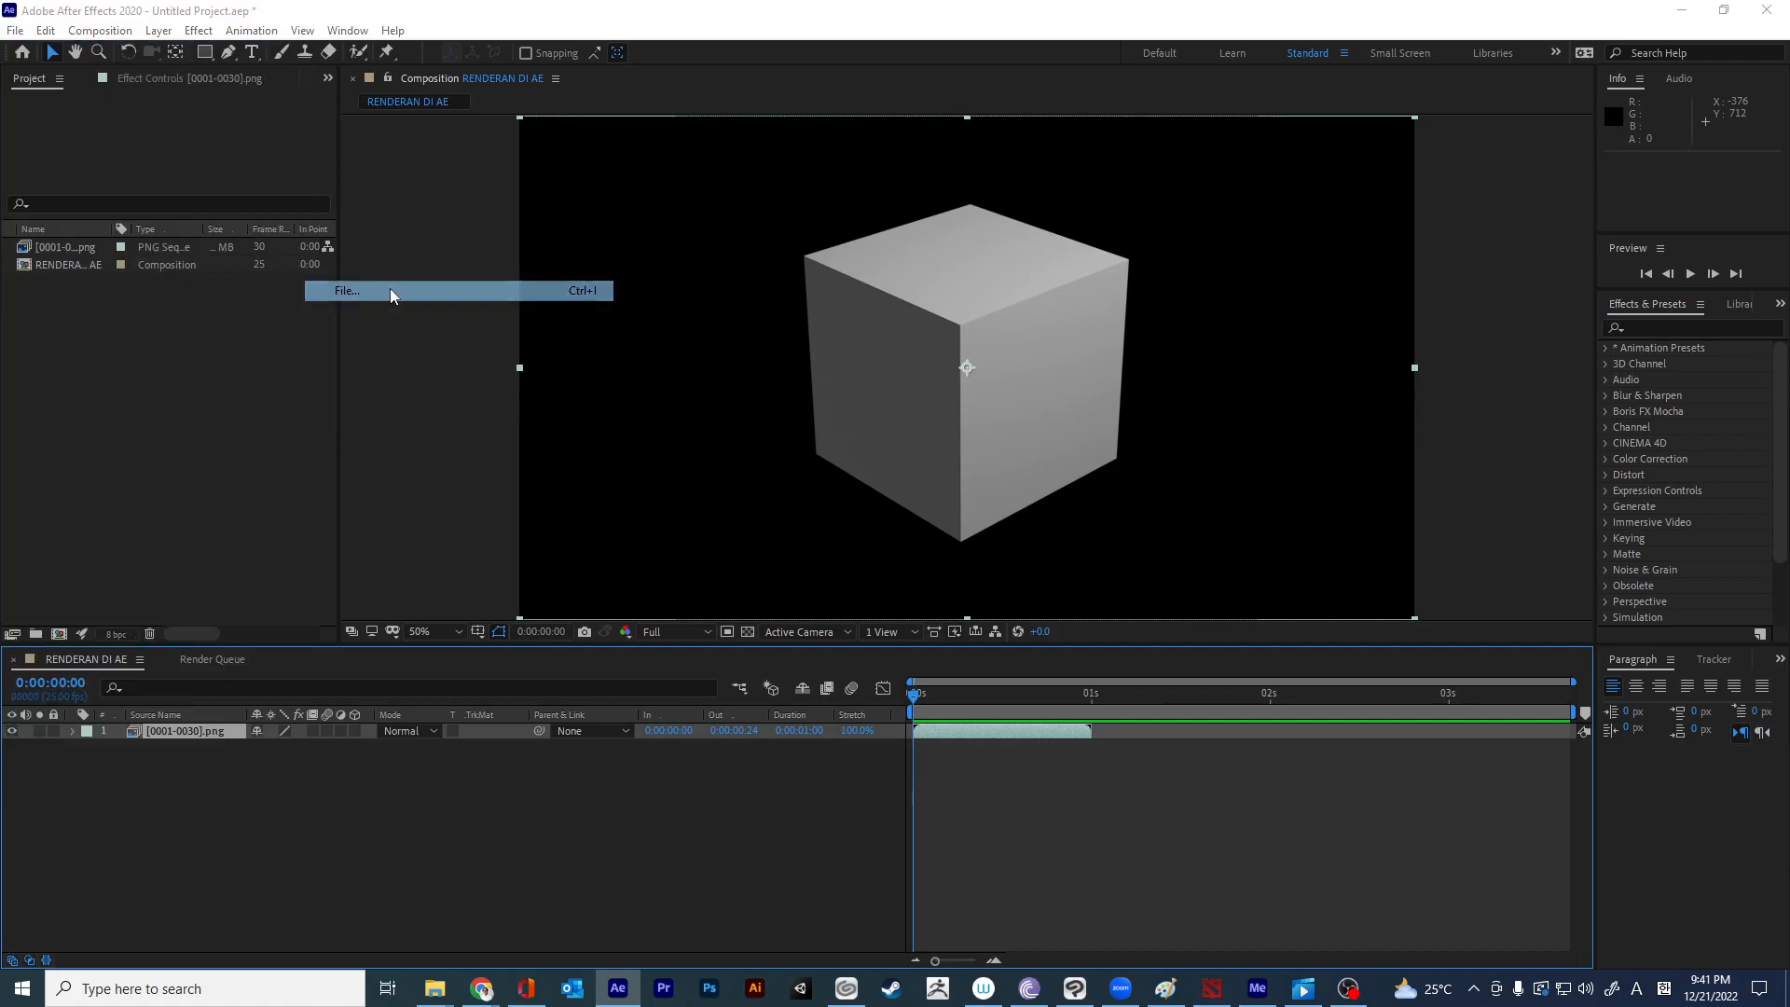
scroll(420, 279, "up", 3)
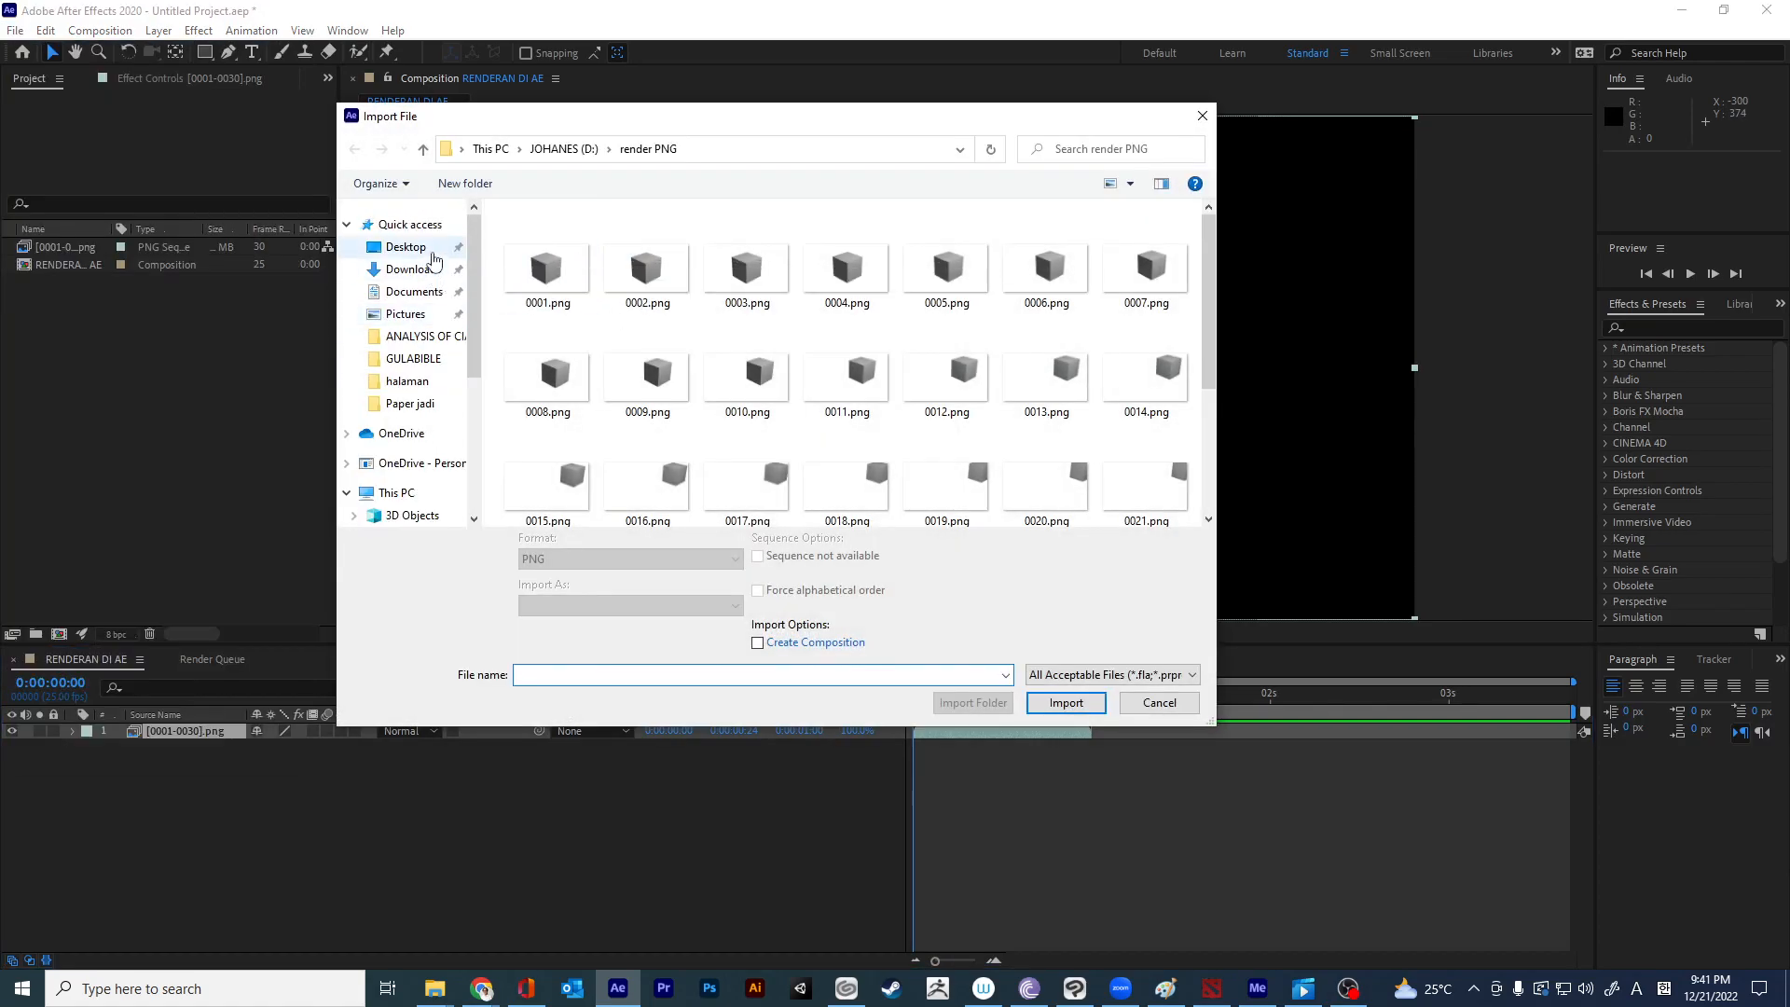
left_click(406, 246)
scroll(839, 391, "down", 10)
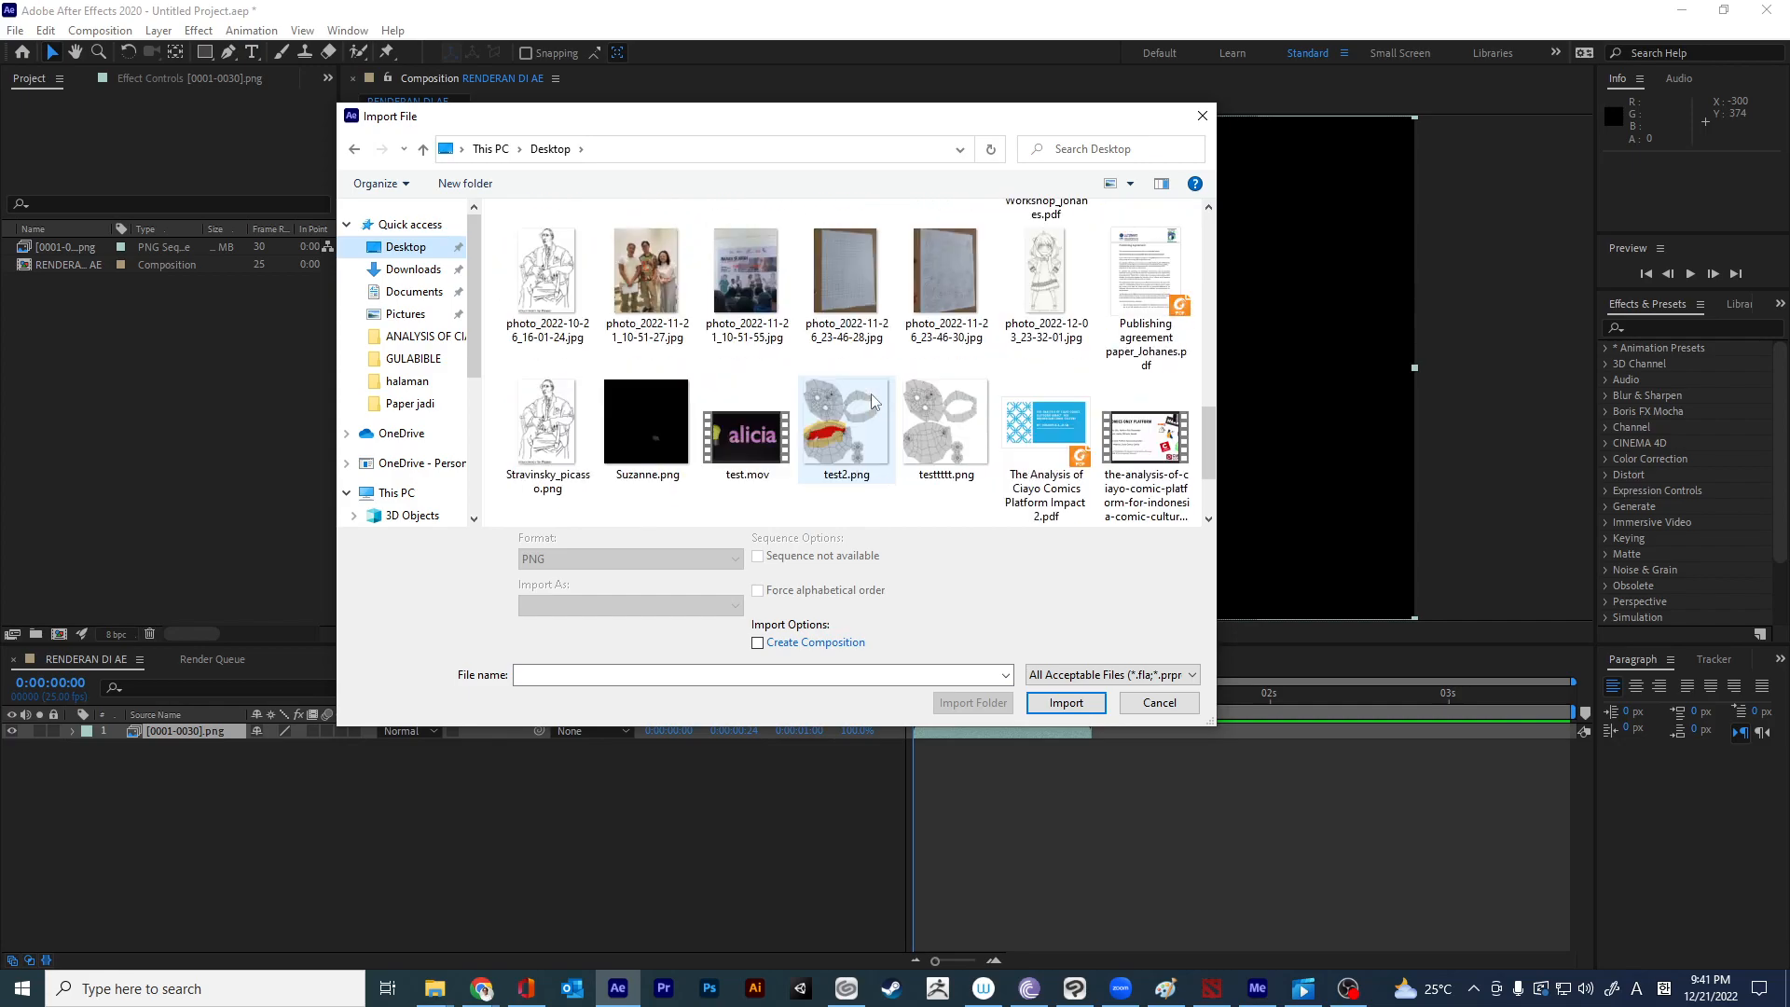
scroll(883, 401, "up", 7)
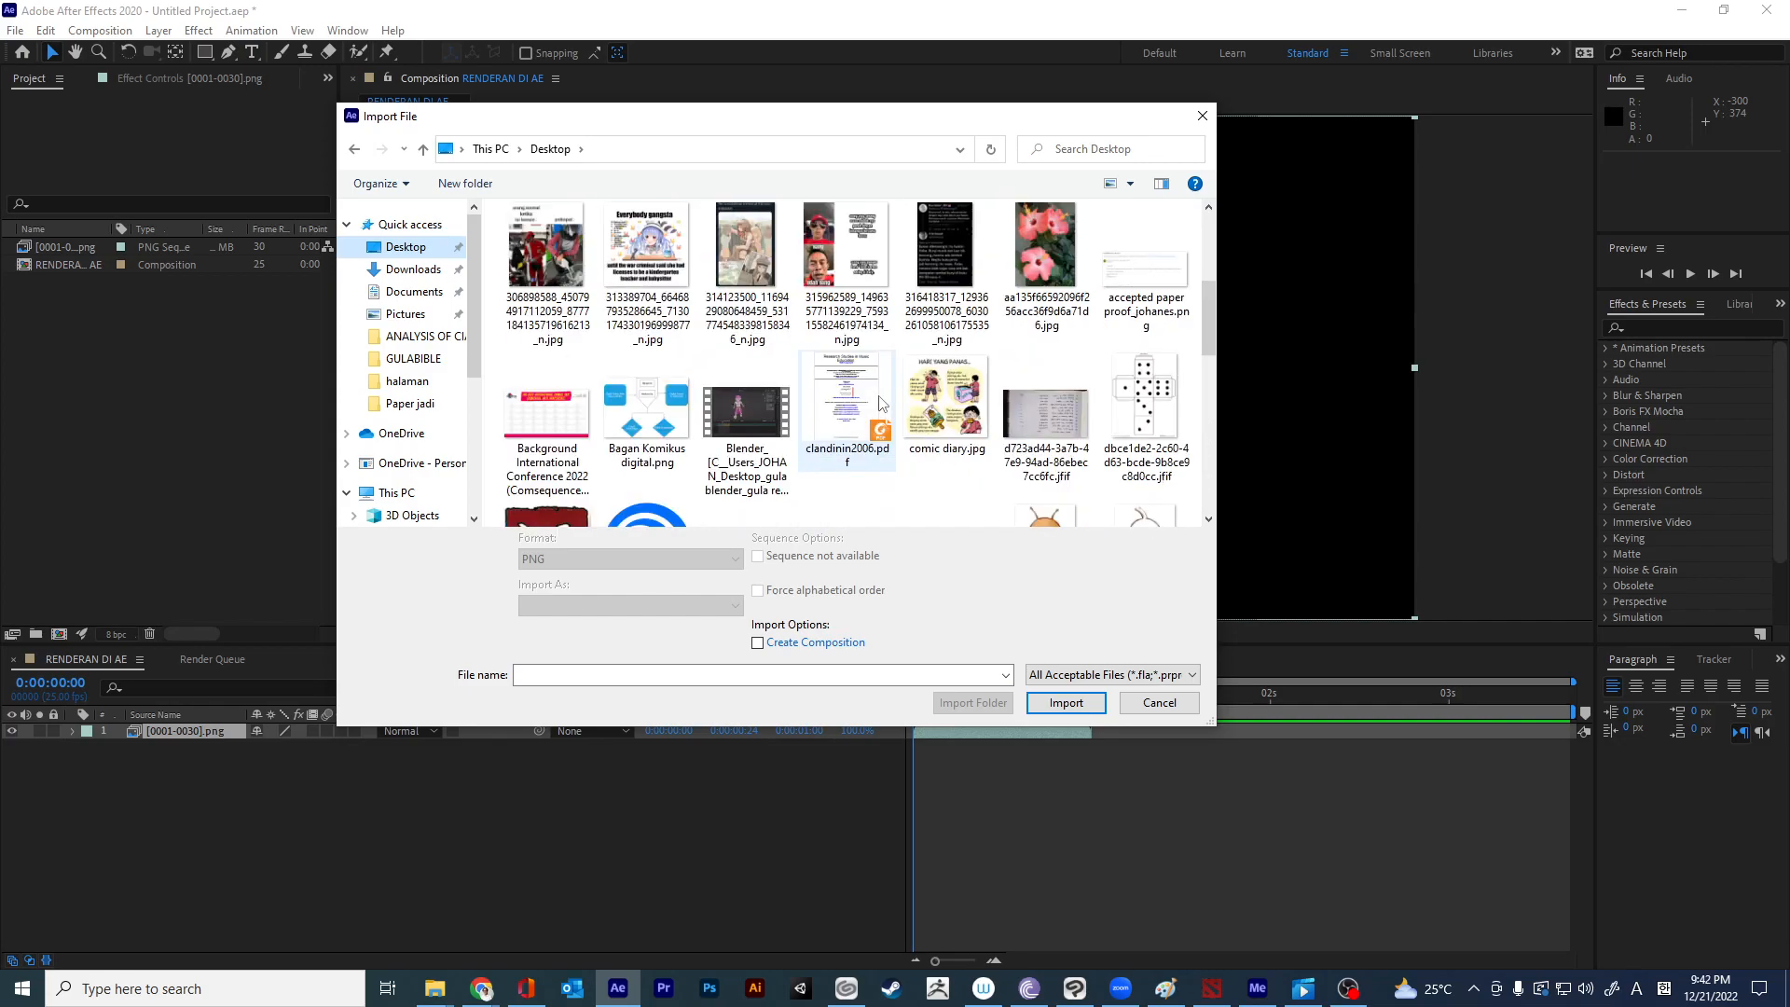
scroll(879, 403, "up", 2)
scroll(877, 403, "down", 7)
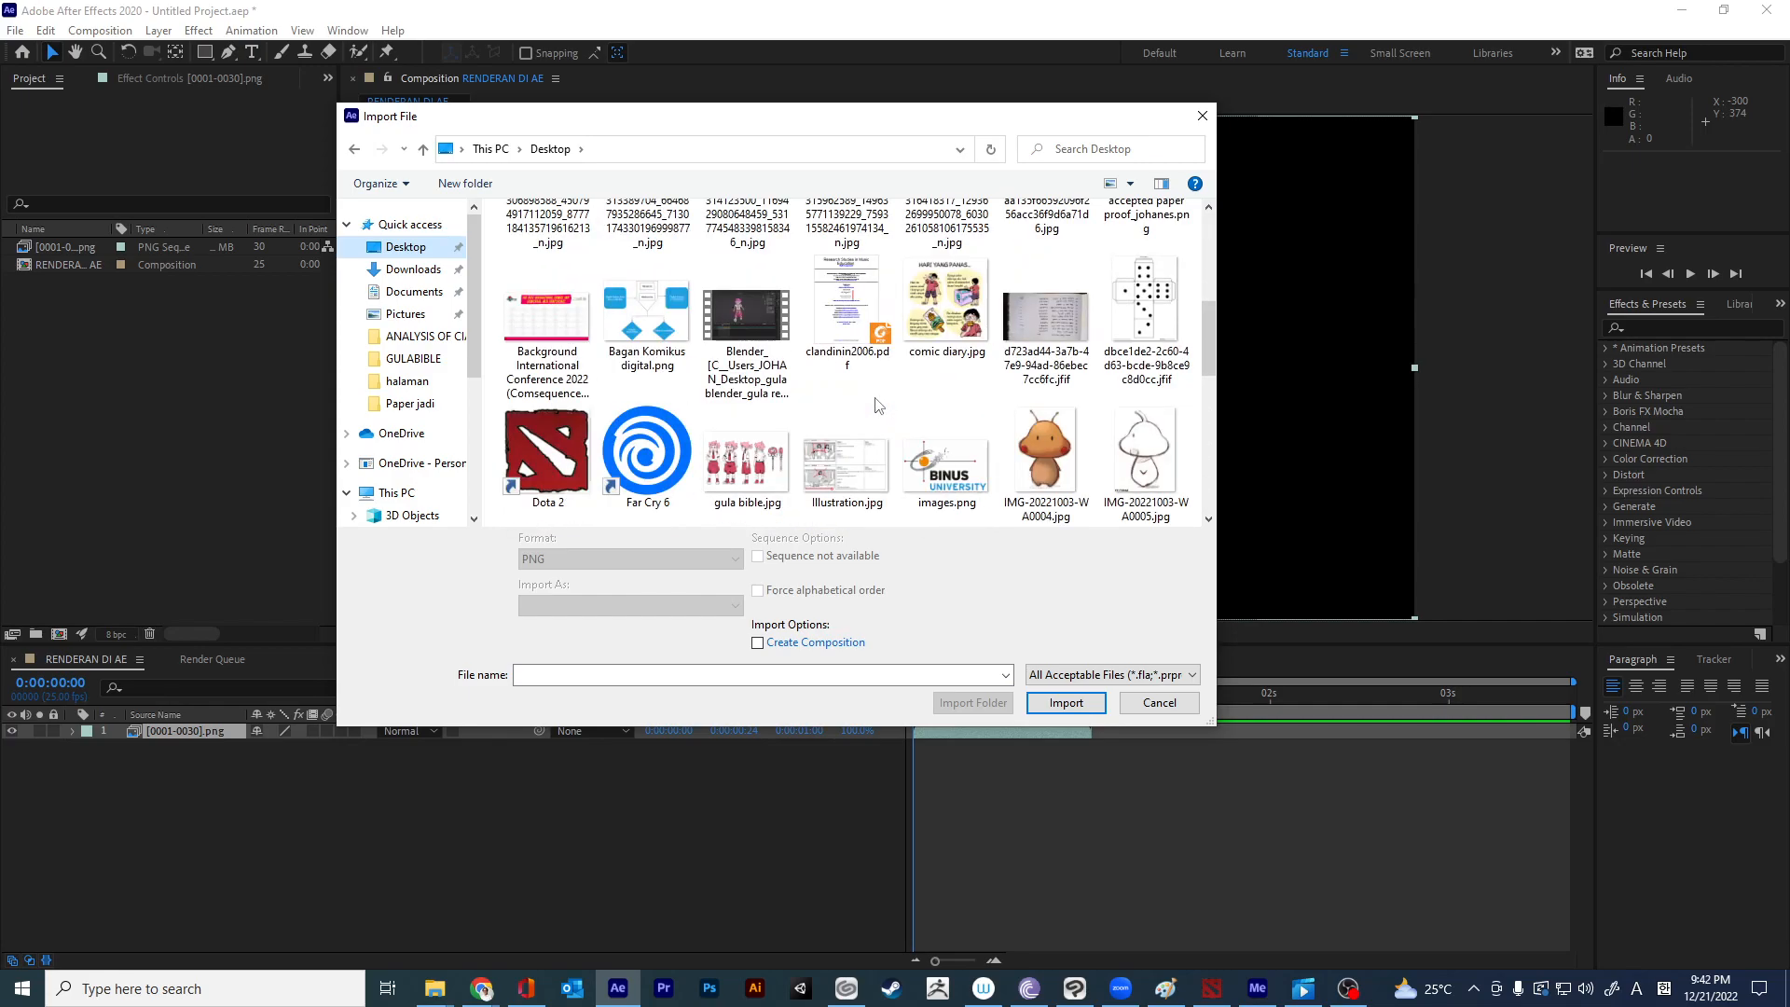
scroll(877, 403, "down", 5)
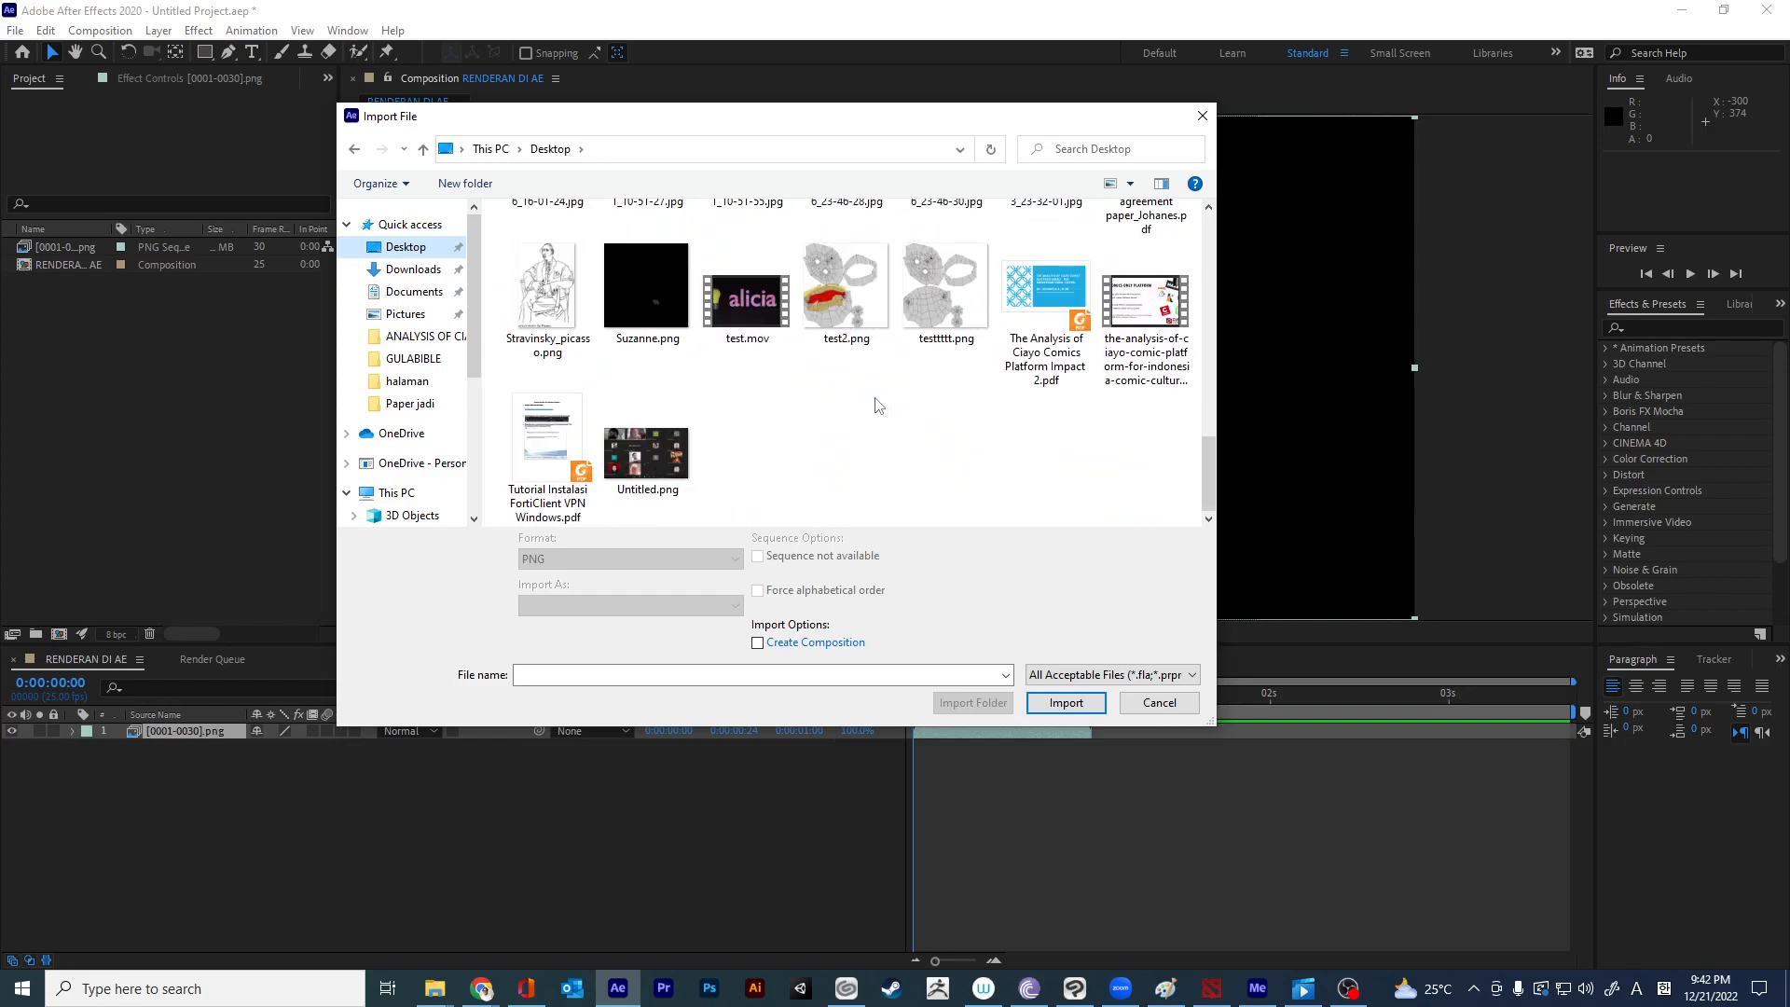
scroll(964, 452, "up", 8)
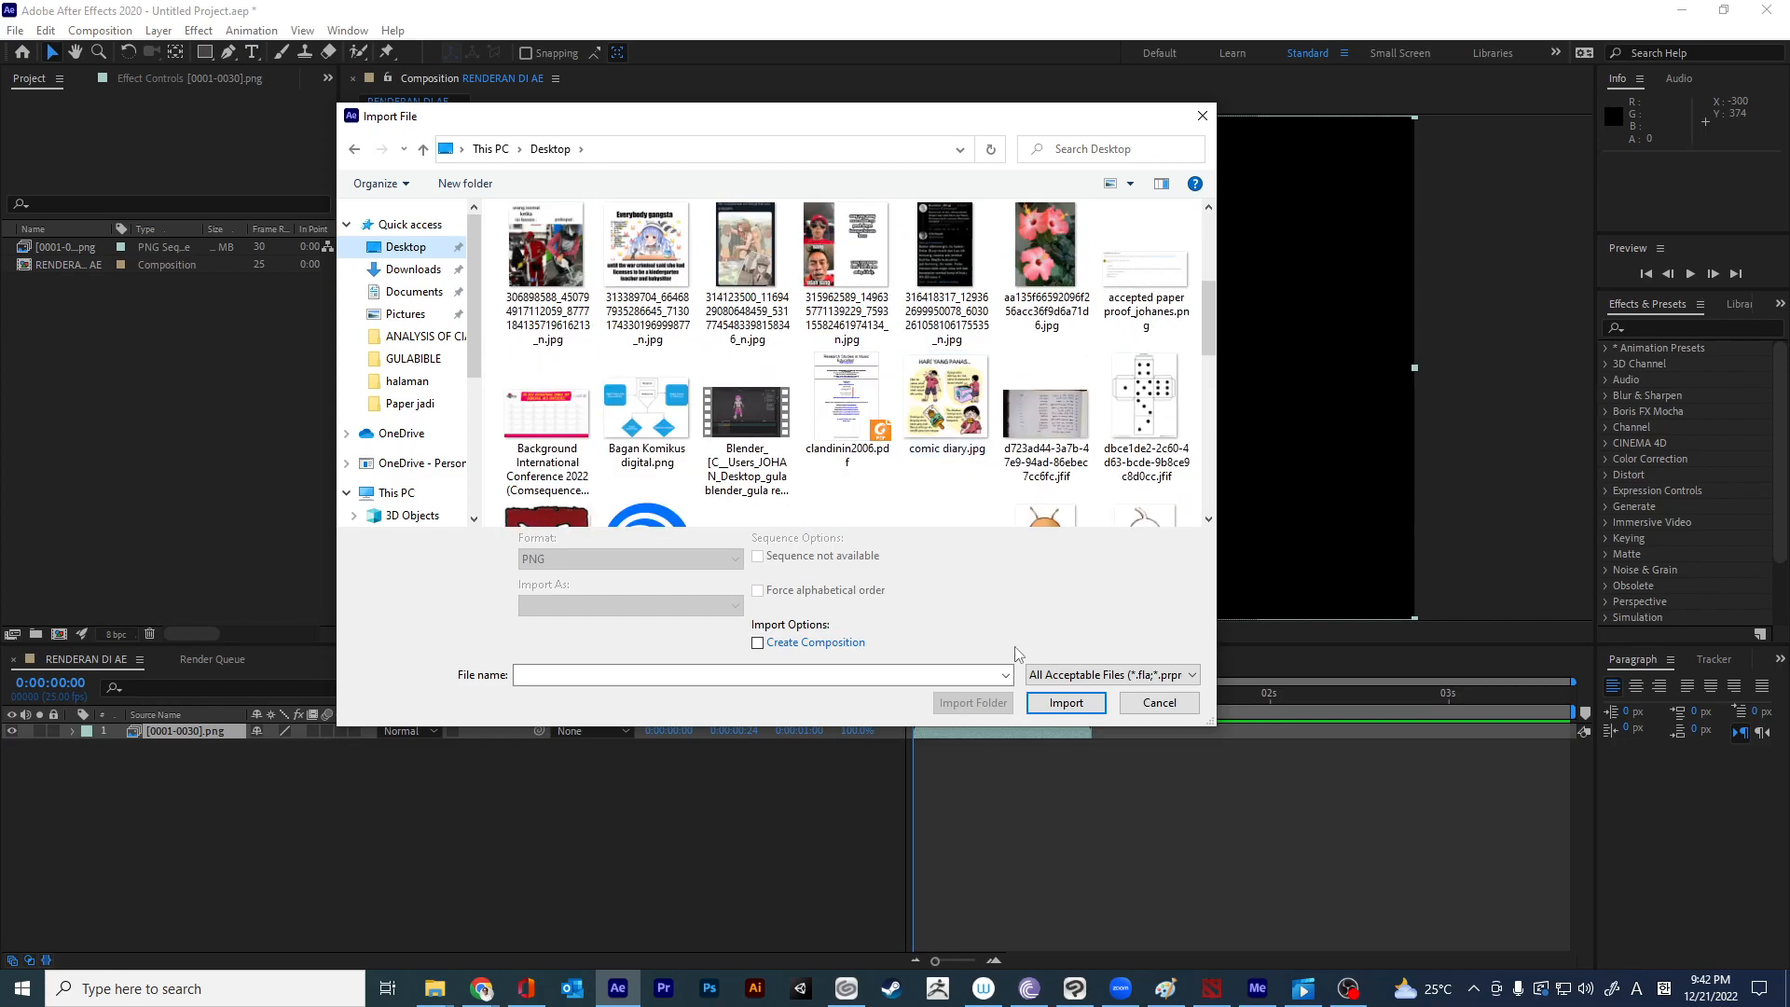
left_click(1133, 710)
Return to Chrome and try to save the beach photo under a different file type.
mouse_move(481, 988)
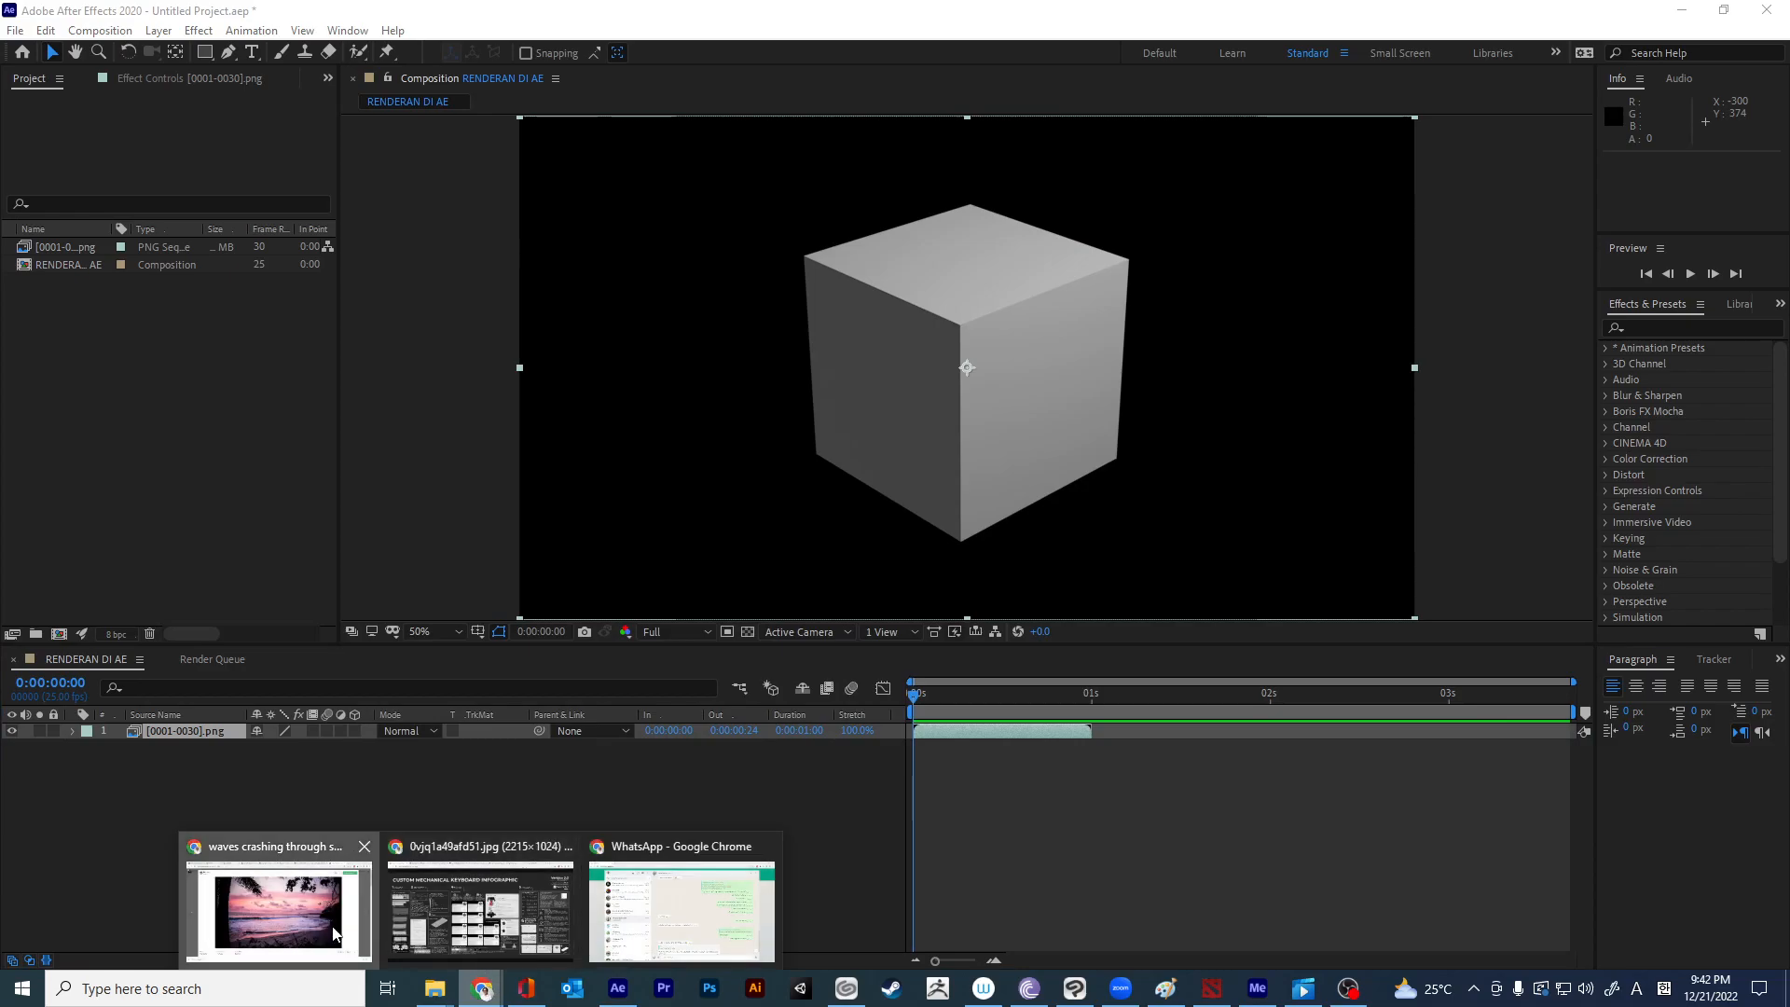
left_click(280, 895)
right_click(755, 647)
left_click(787, 678)
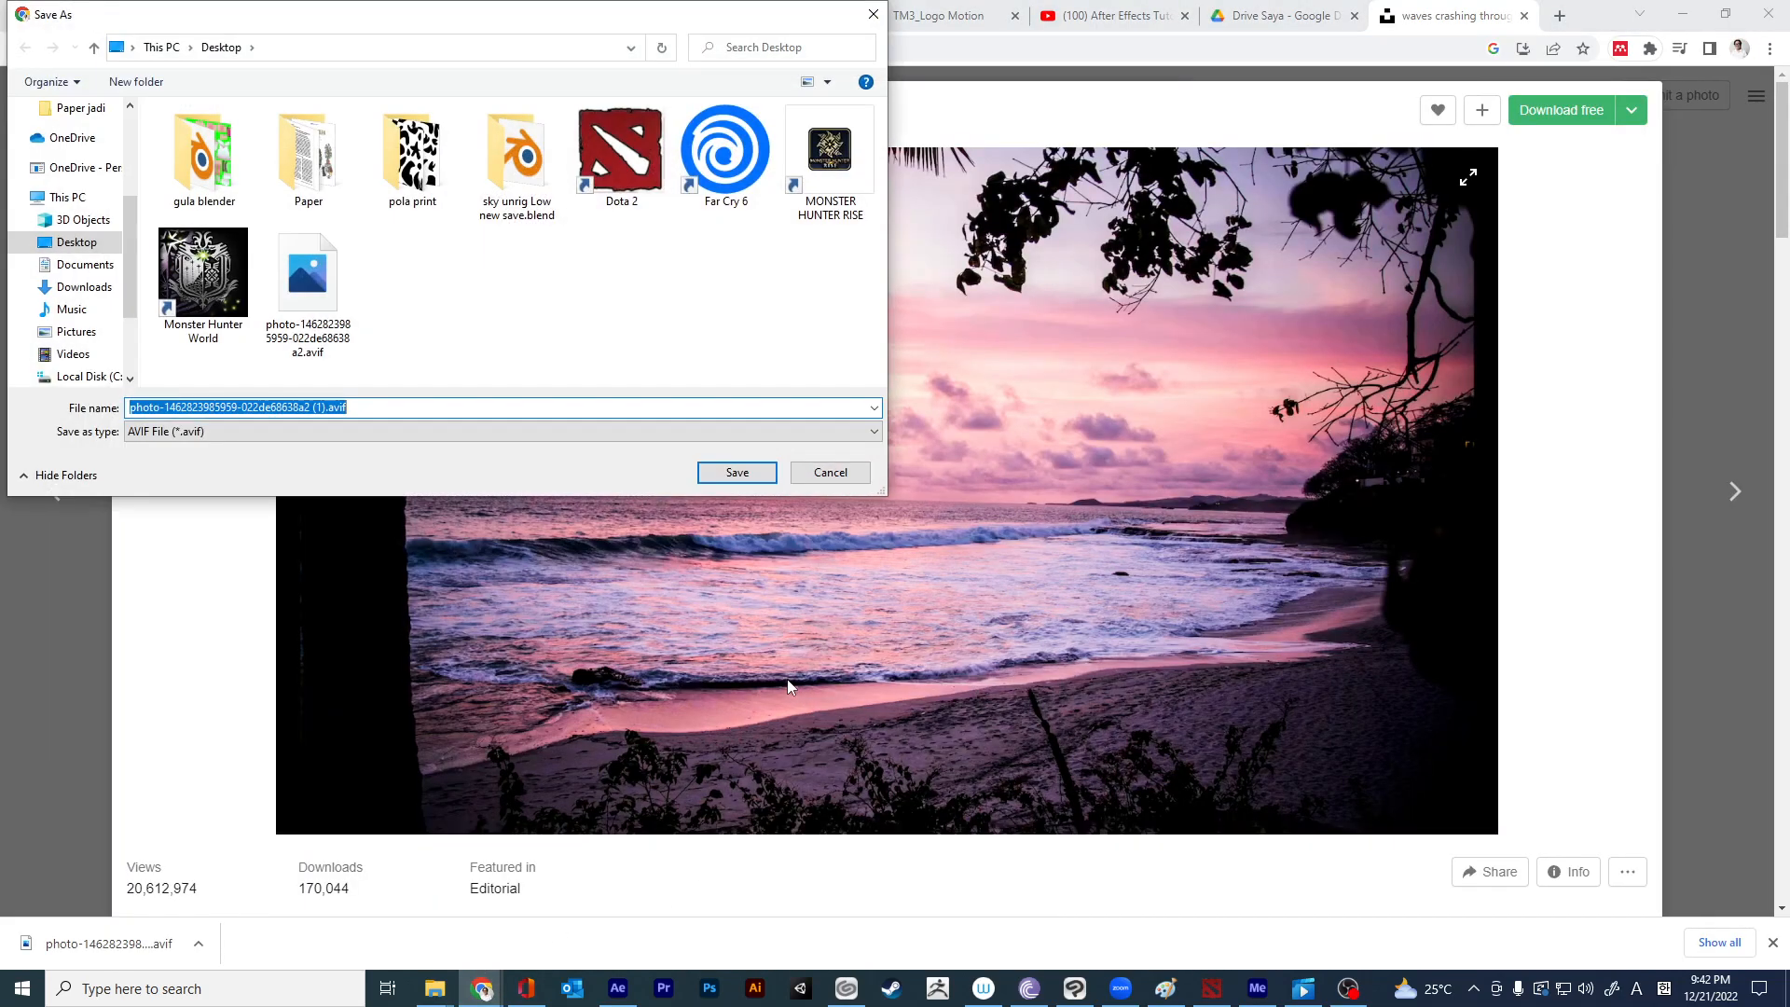
left_click(316, 430)
left_click(316, 429)
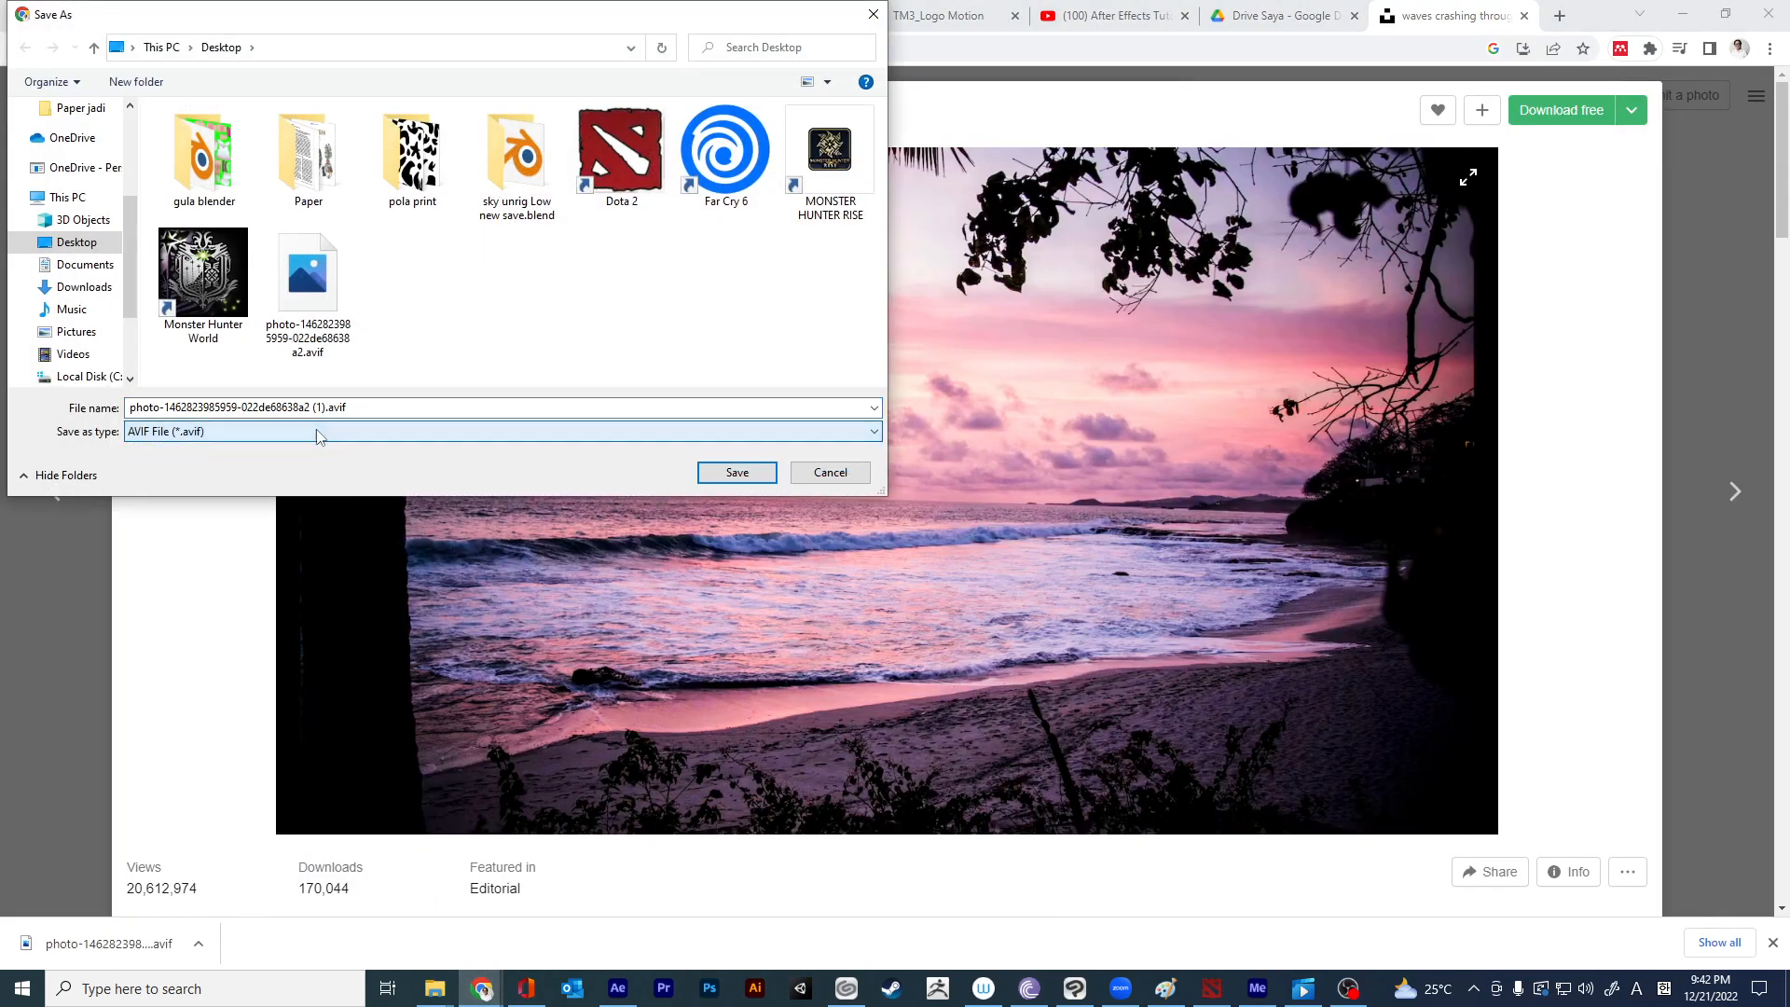
left_click(830, 480)
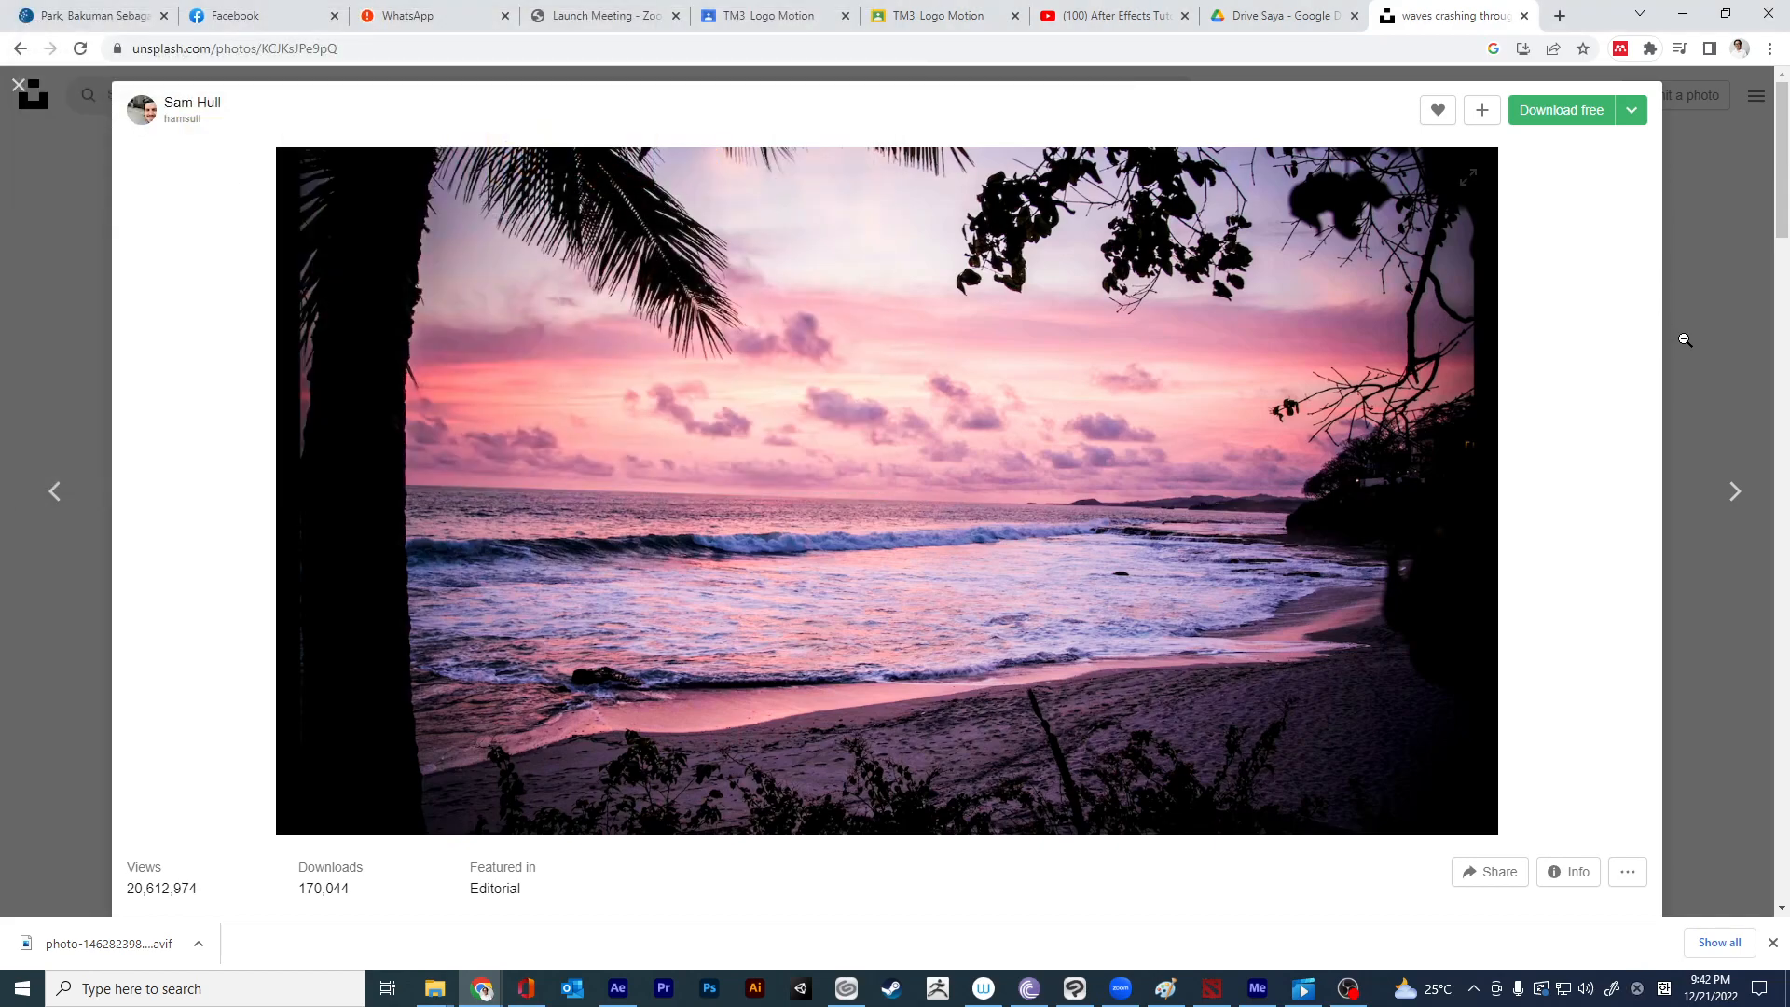
Download the pink sunset beach photo as a JPG through Unsplash's free download and place the file on the Desktop.
left_click(1678, 160)
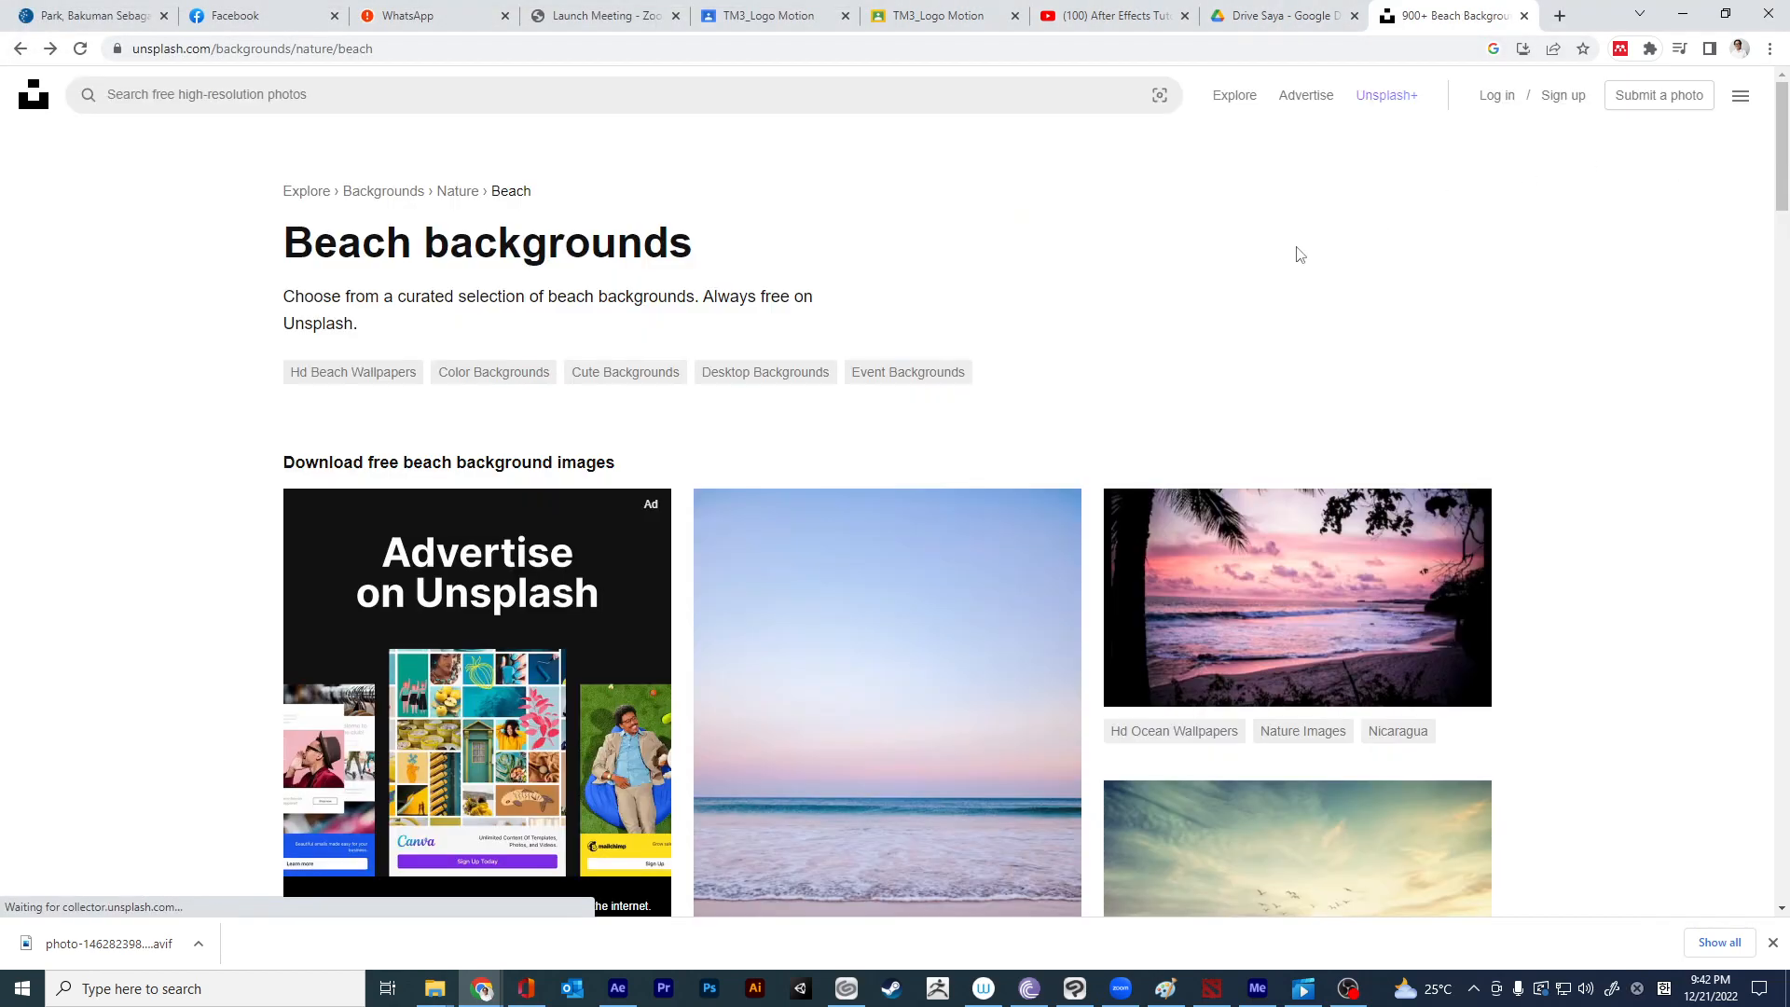
left_click(1175, 622)
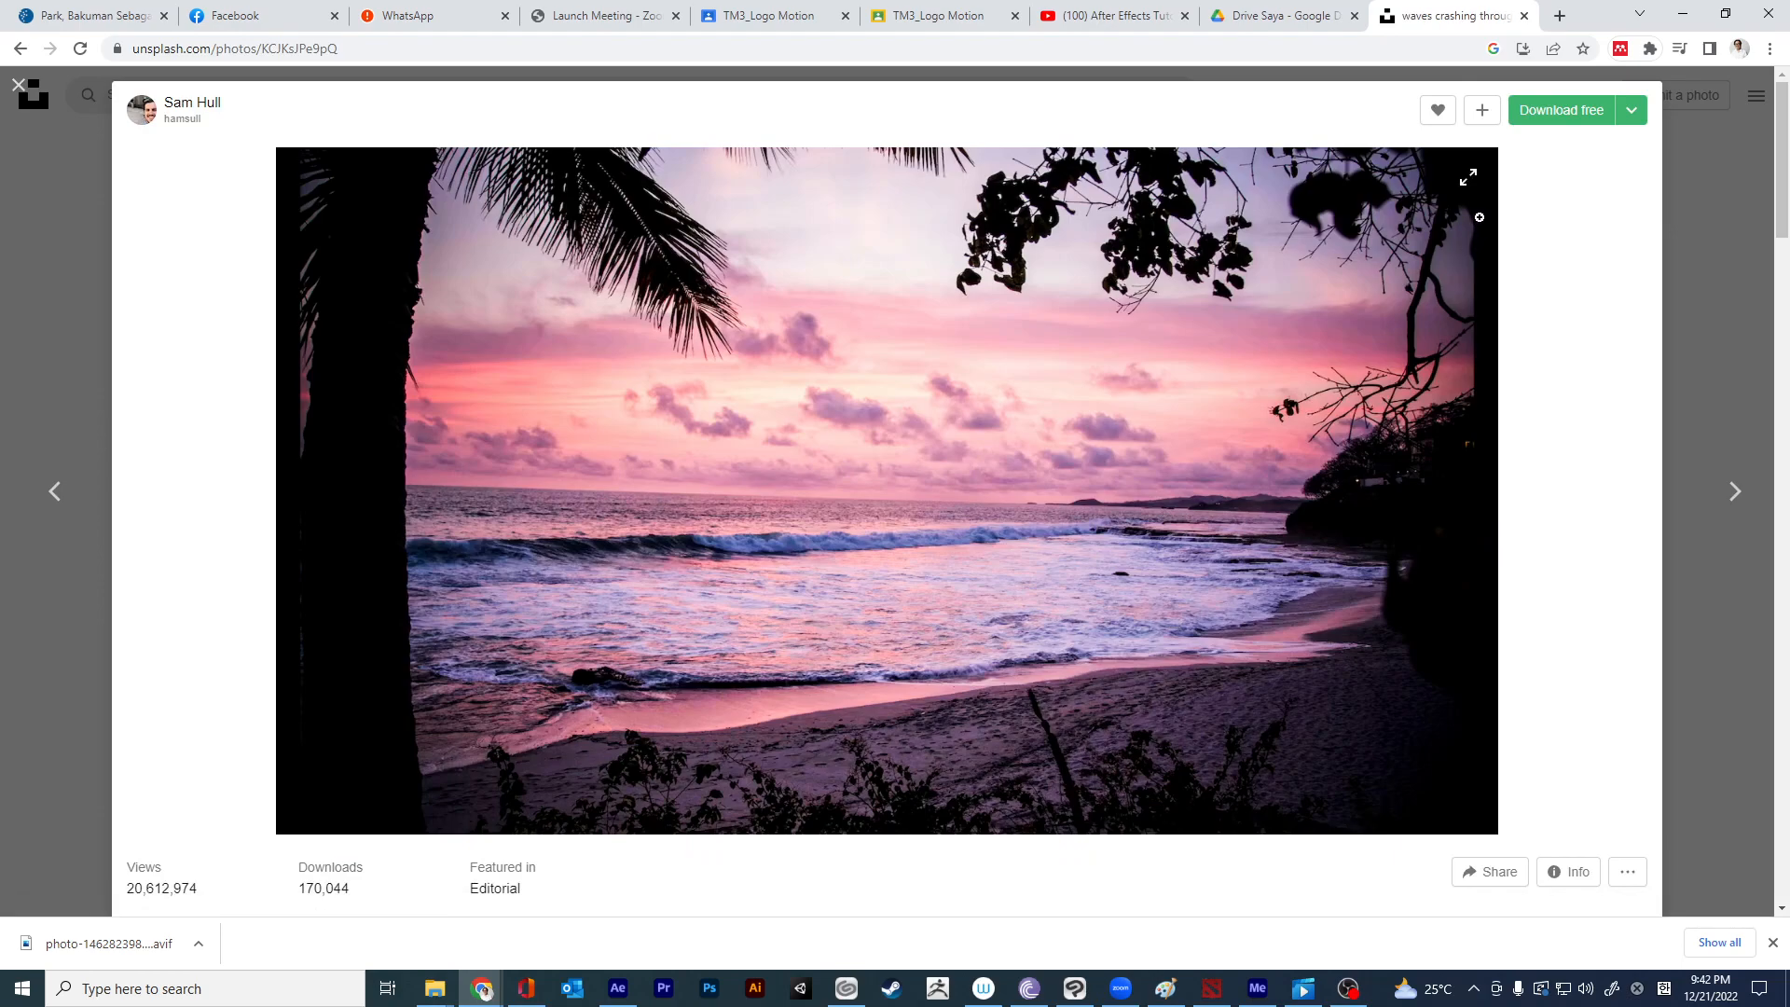
left_click(1576, 112)
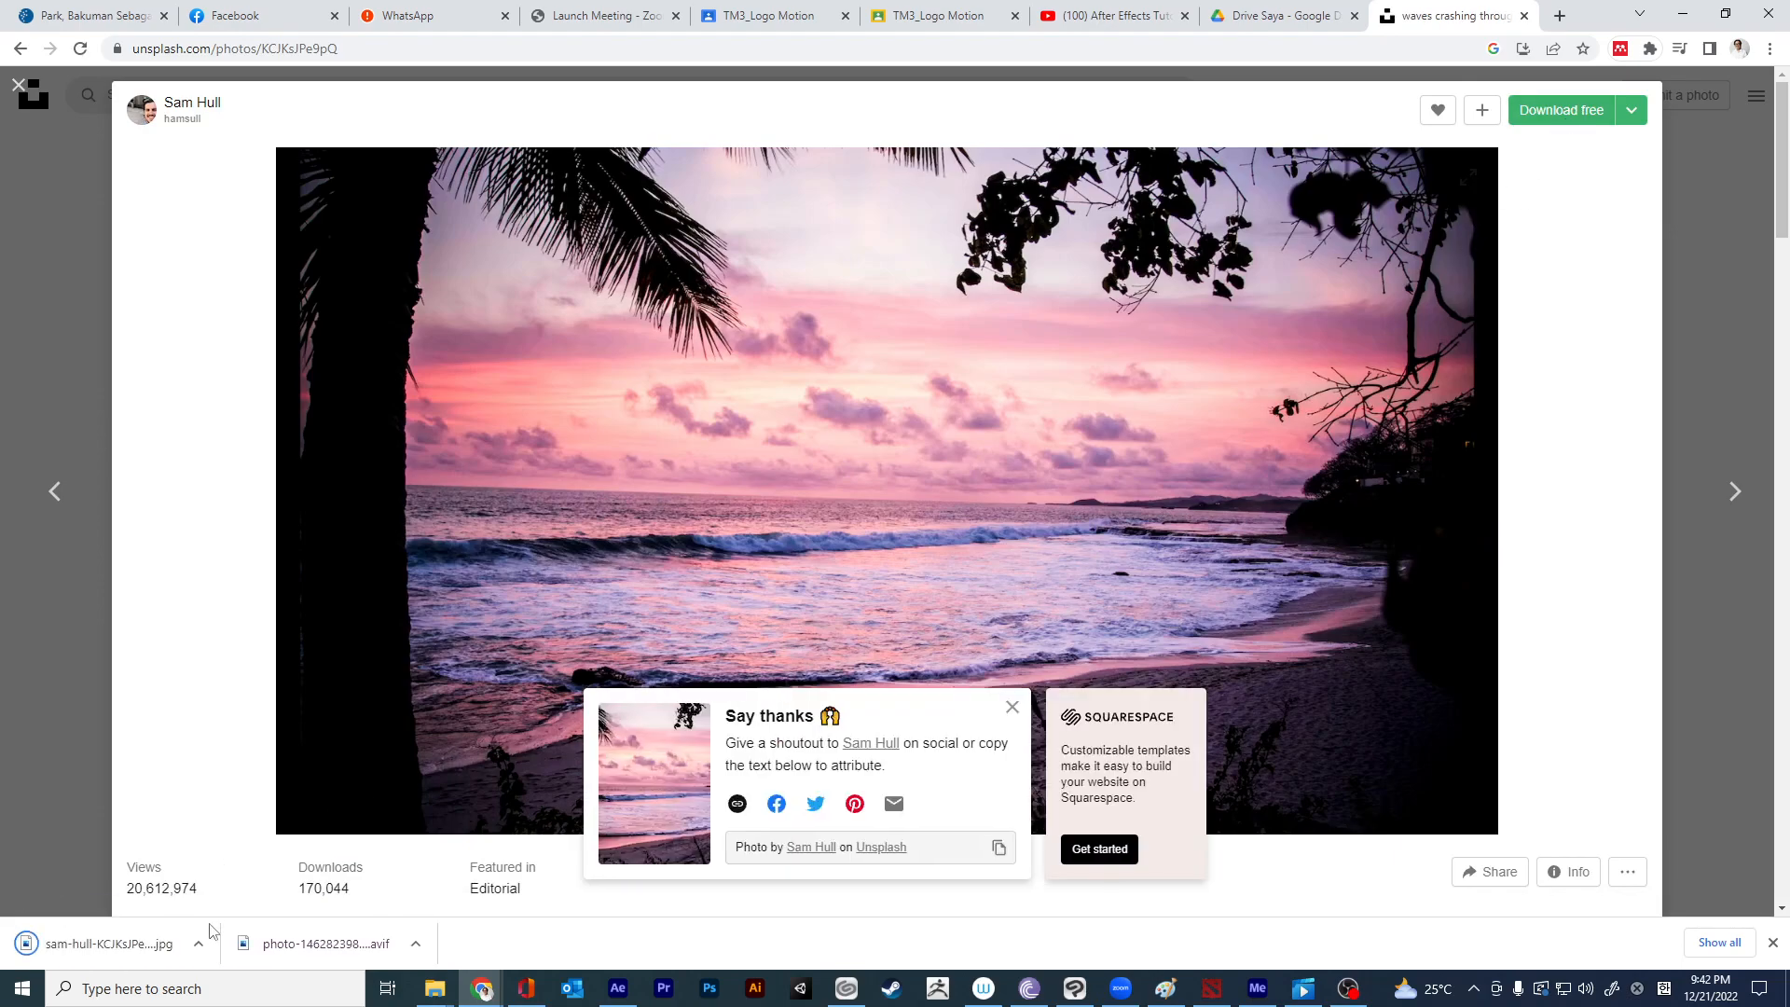
left_click(198, 944)
left_click(251, 880)
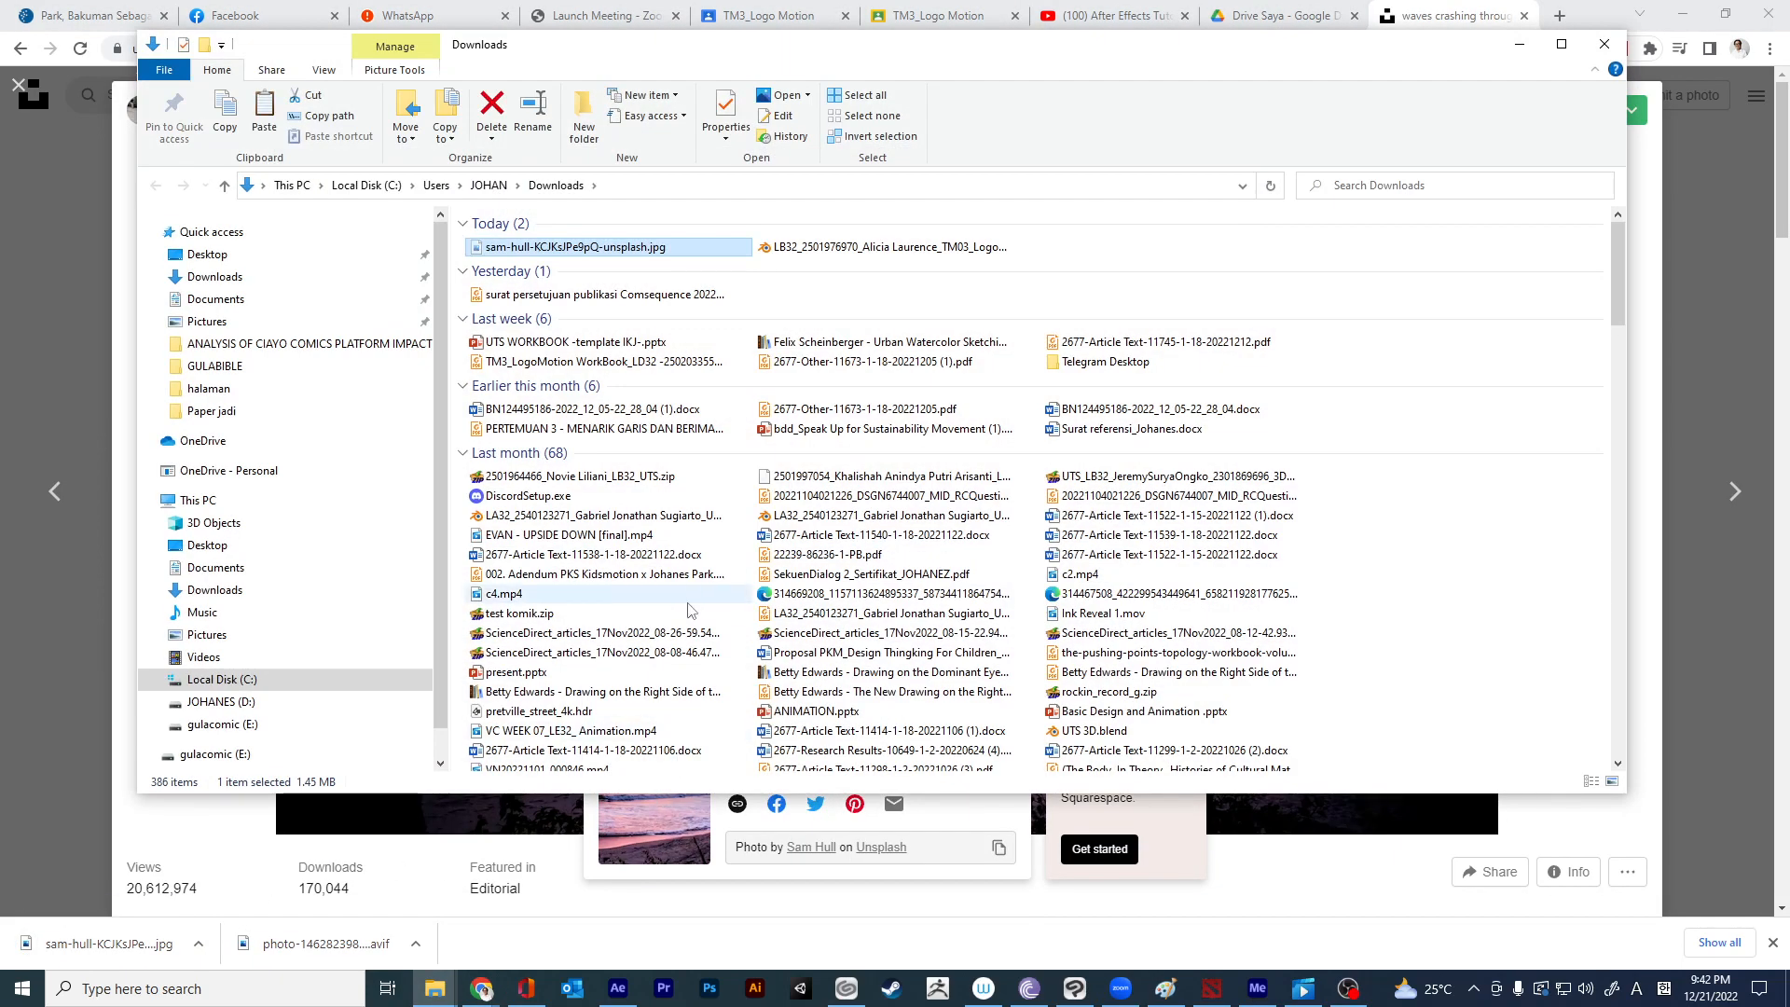
left_click(207, 255)
scroll(863, 634, "down", 5)
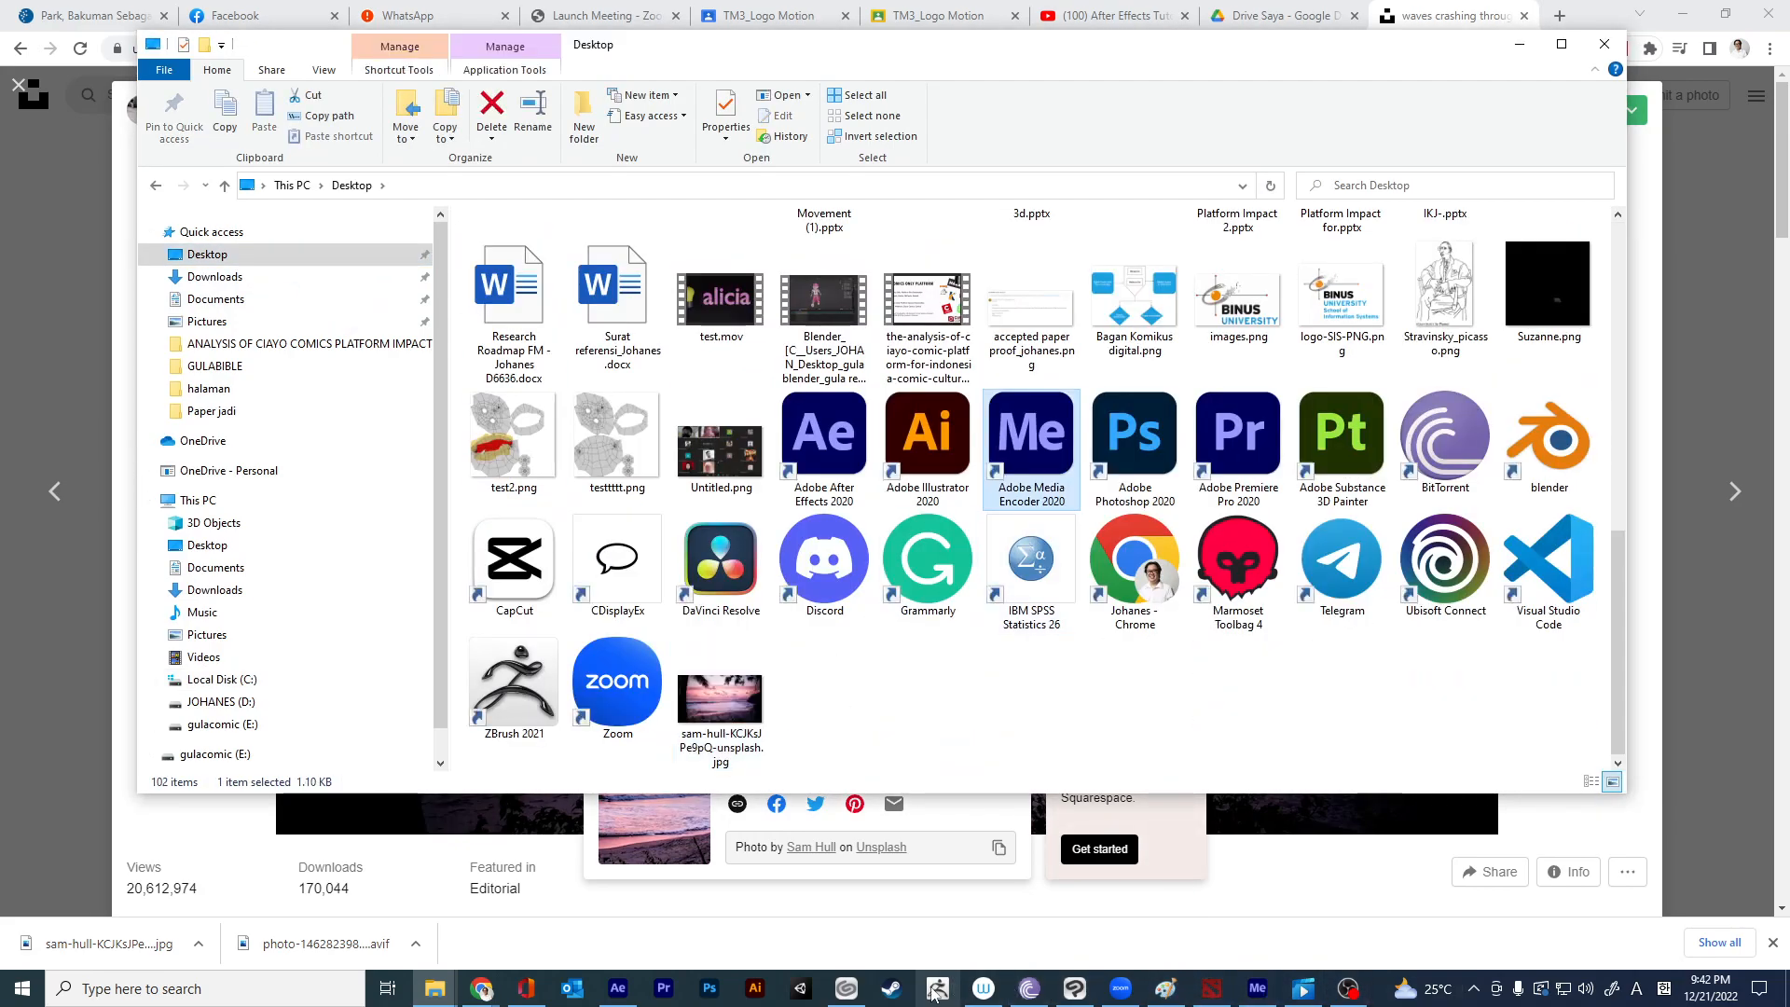
Switch to After Effects and import the downloaded beach JPG from the Desktop into the project.
left_click(618, 989)
left_click(15, 29)
mouse_move(54, 290)
left_click(441, 294)
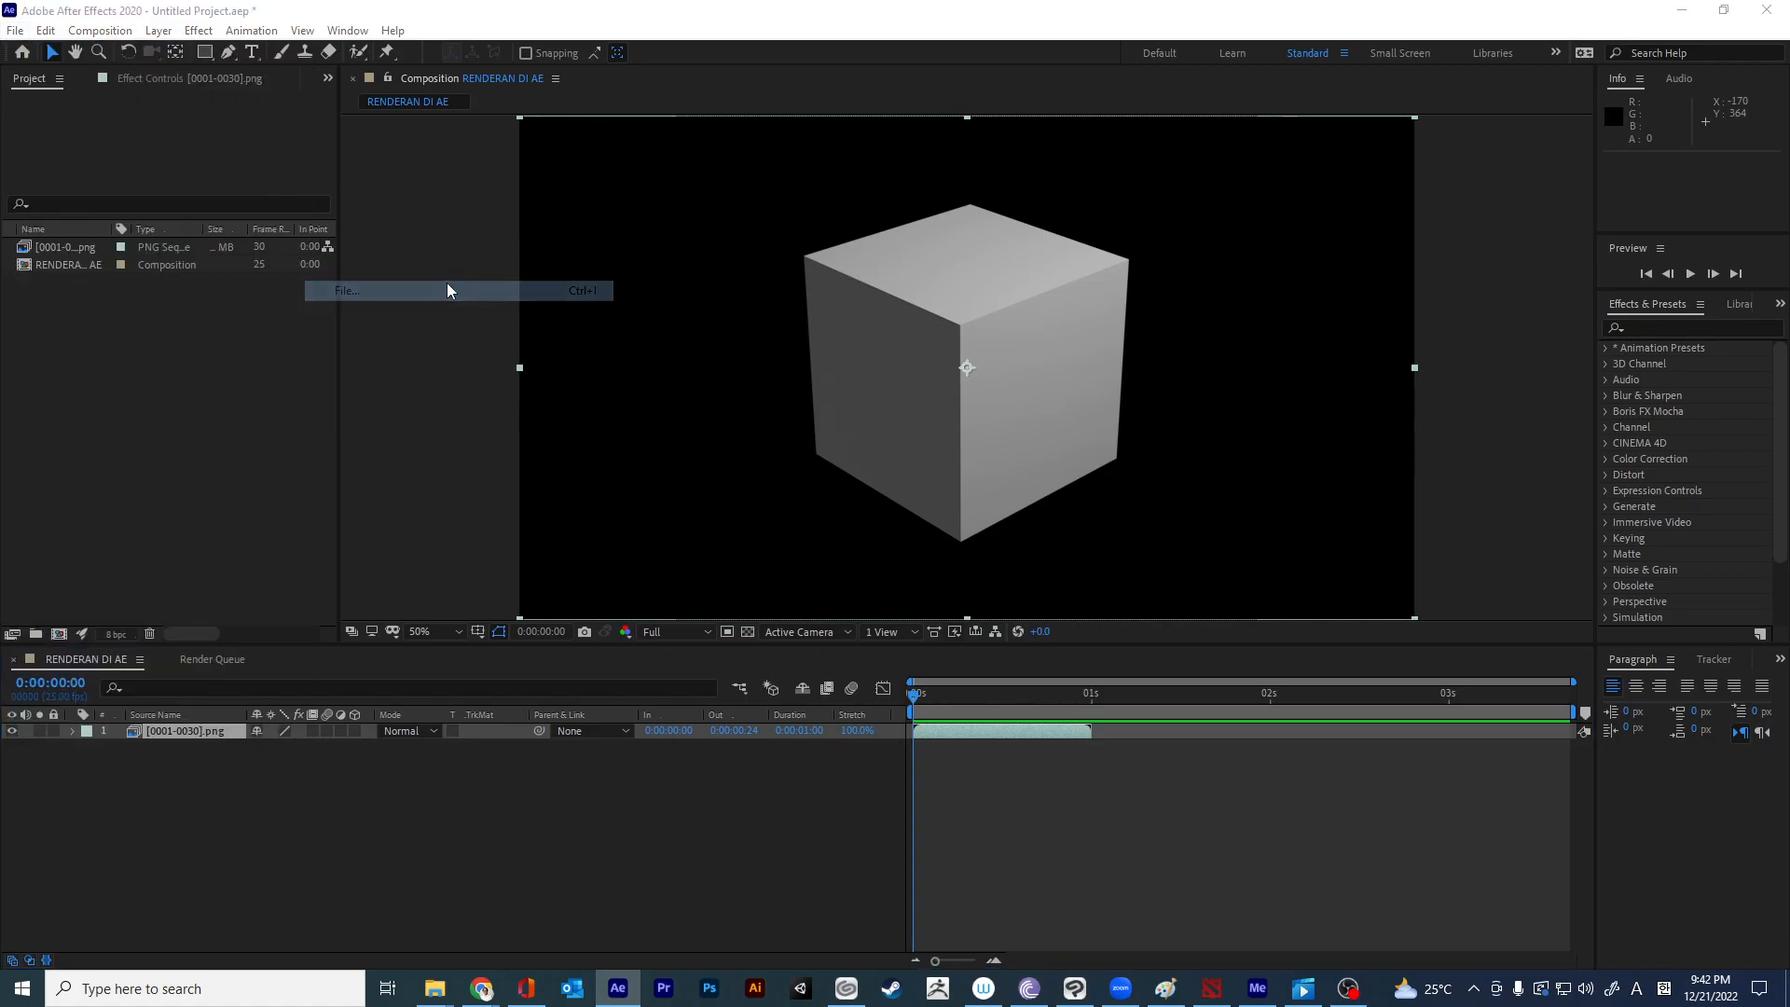
left_click(405, 248)
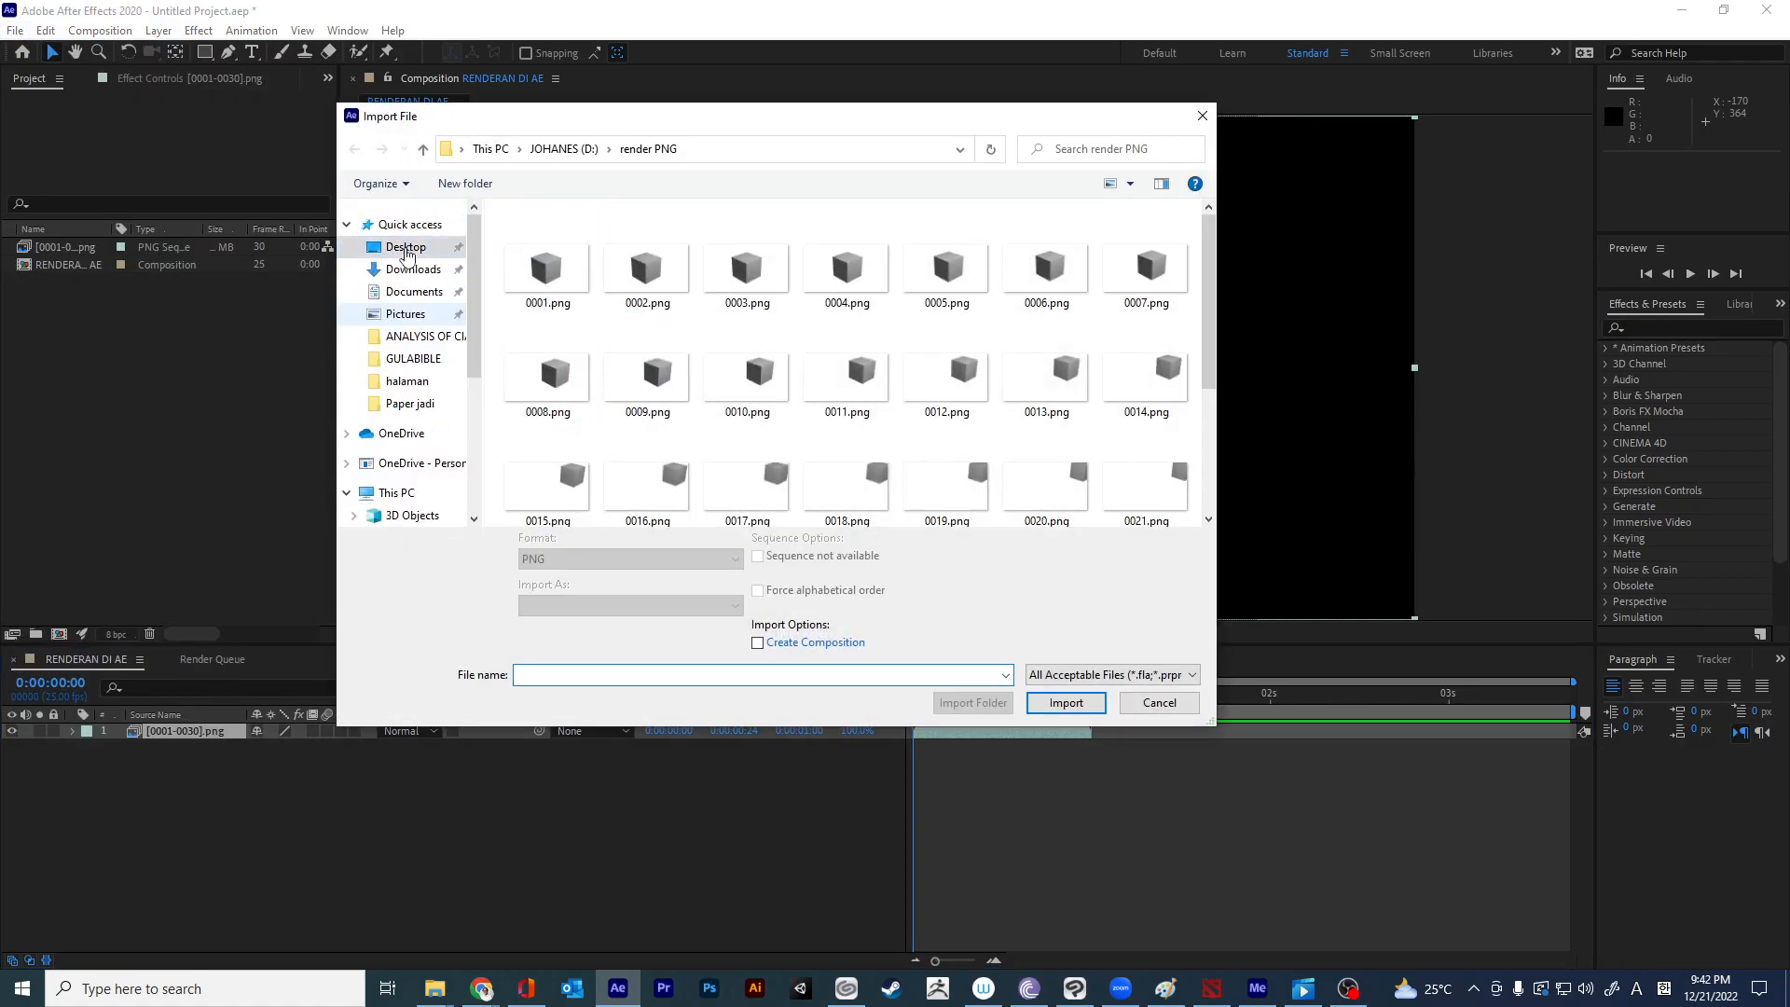
scroll(726, 347, "down", 10)
scroll(725, 347, "up", 3)
scroll(725, 347, "down", 3)
left_click(548, 294)
left_click(1065, 702)
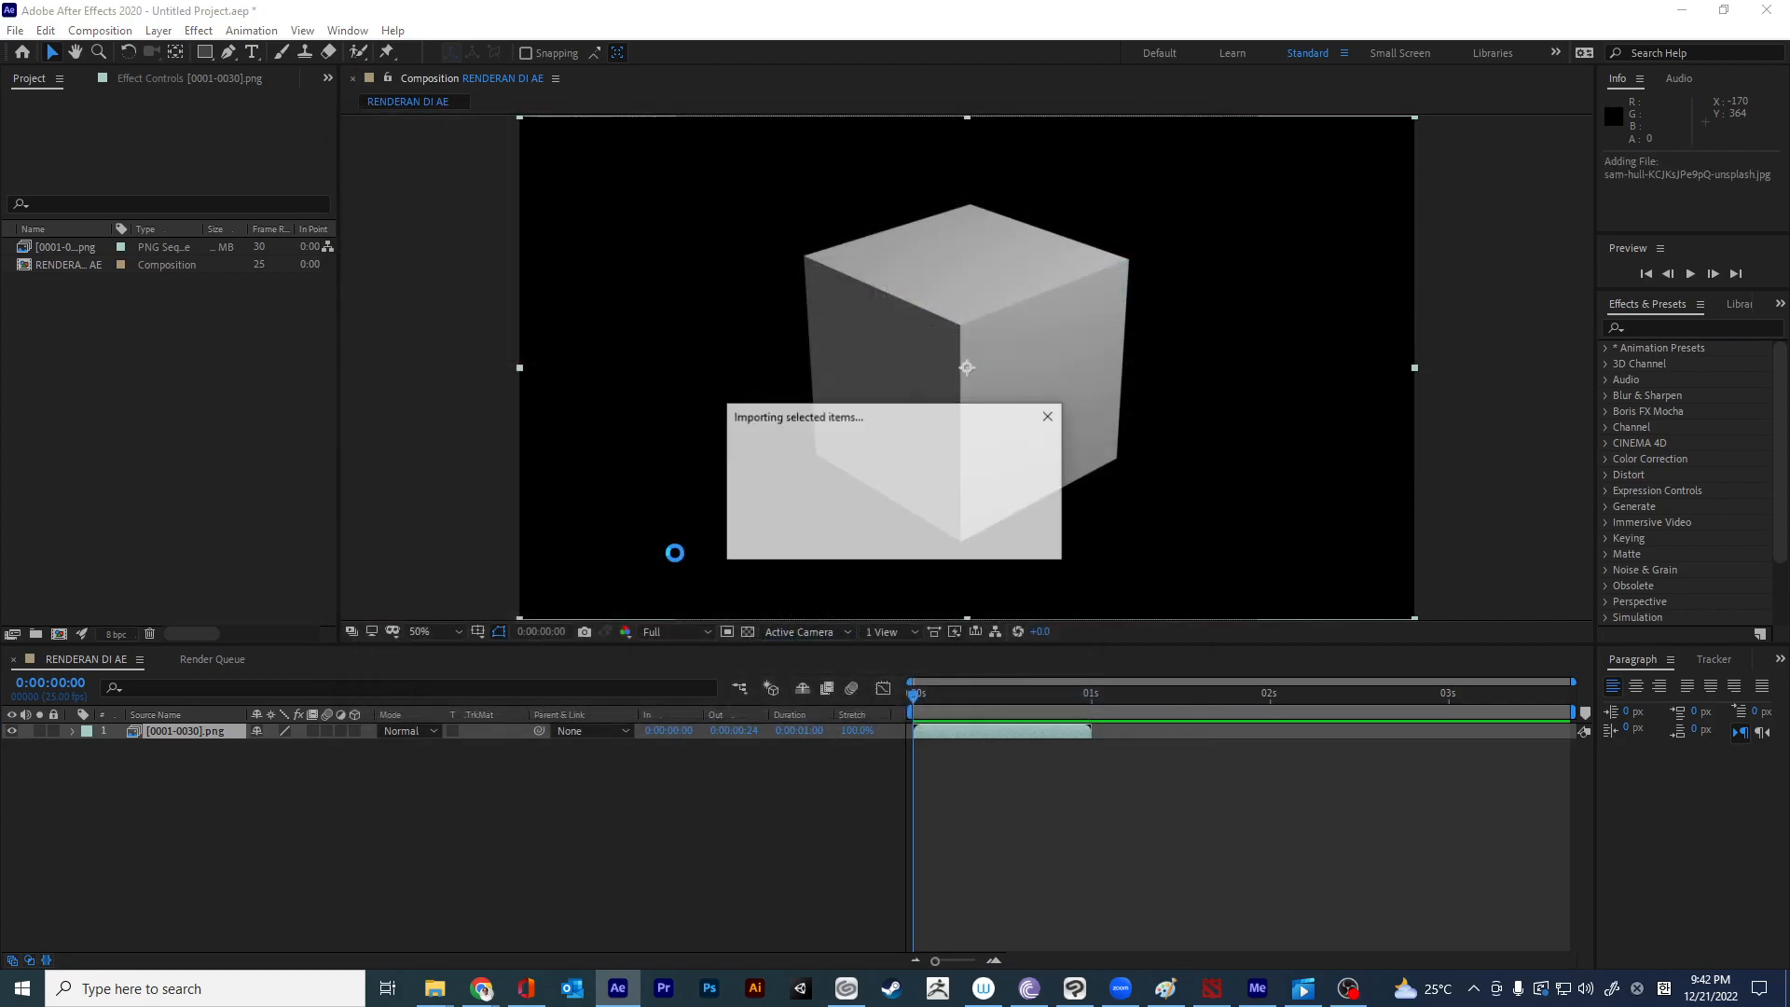
Add the beach image beneath the cube PNG sequence in the RENDERAN DI AE timeline and preview the composite.
left_click_drag(70, 283, 177, 774)
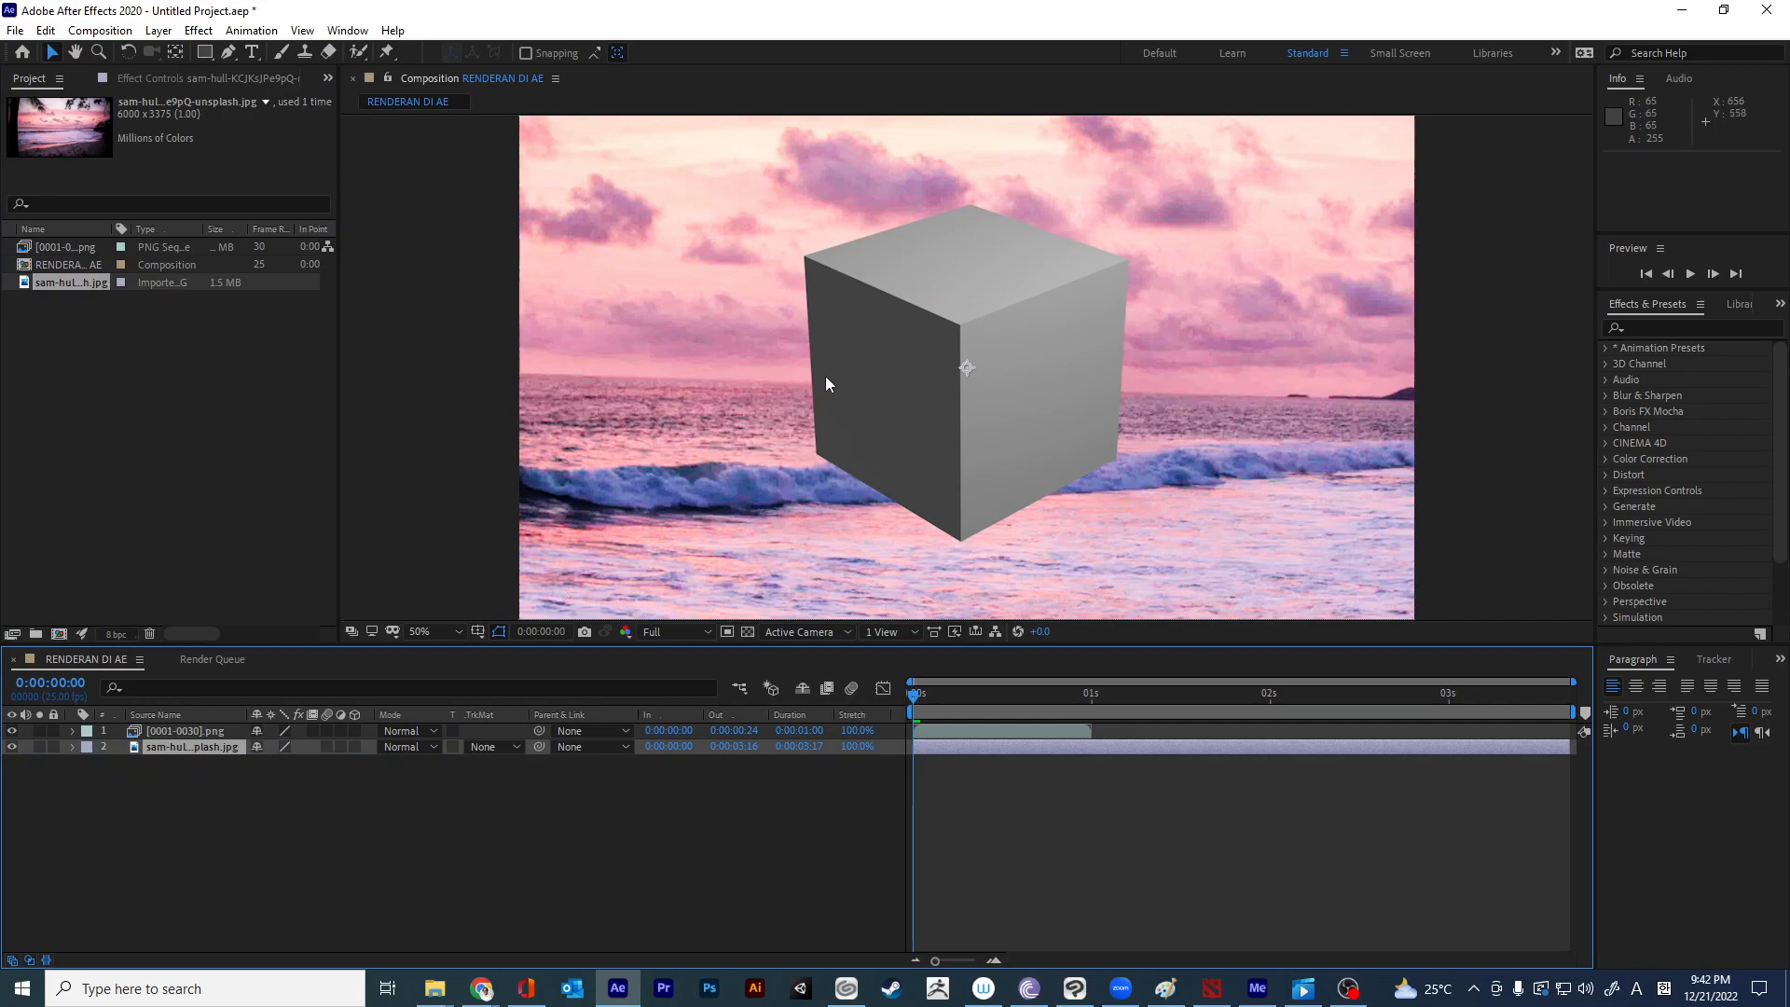
key("space")
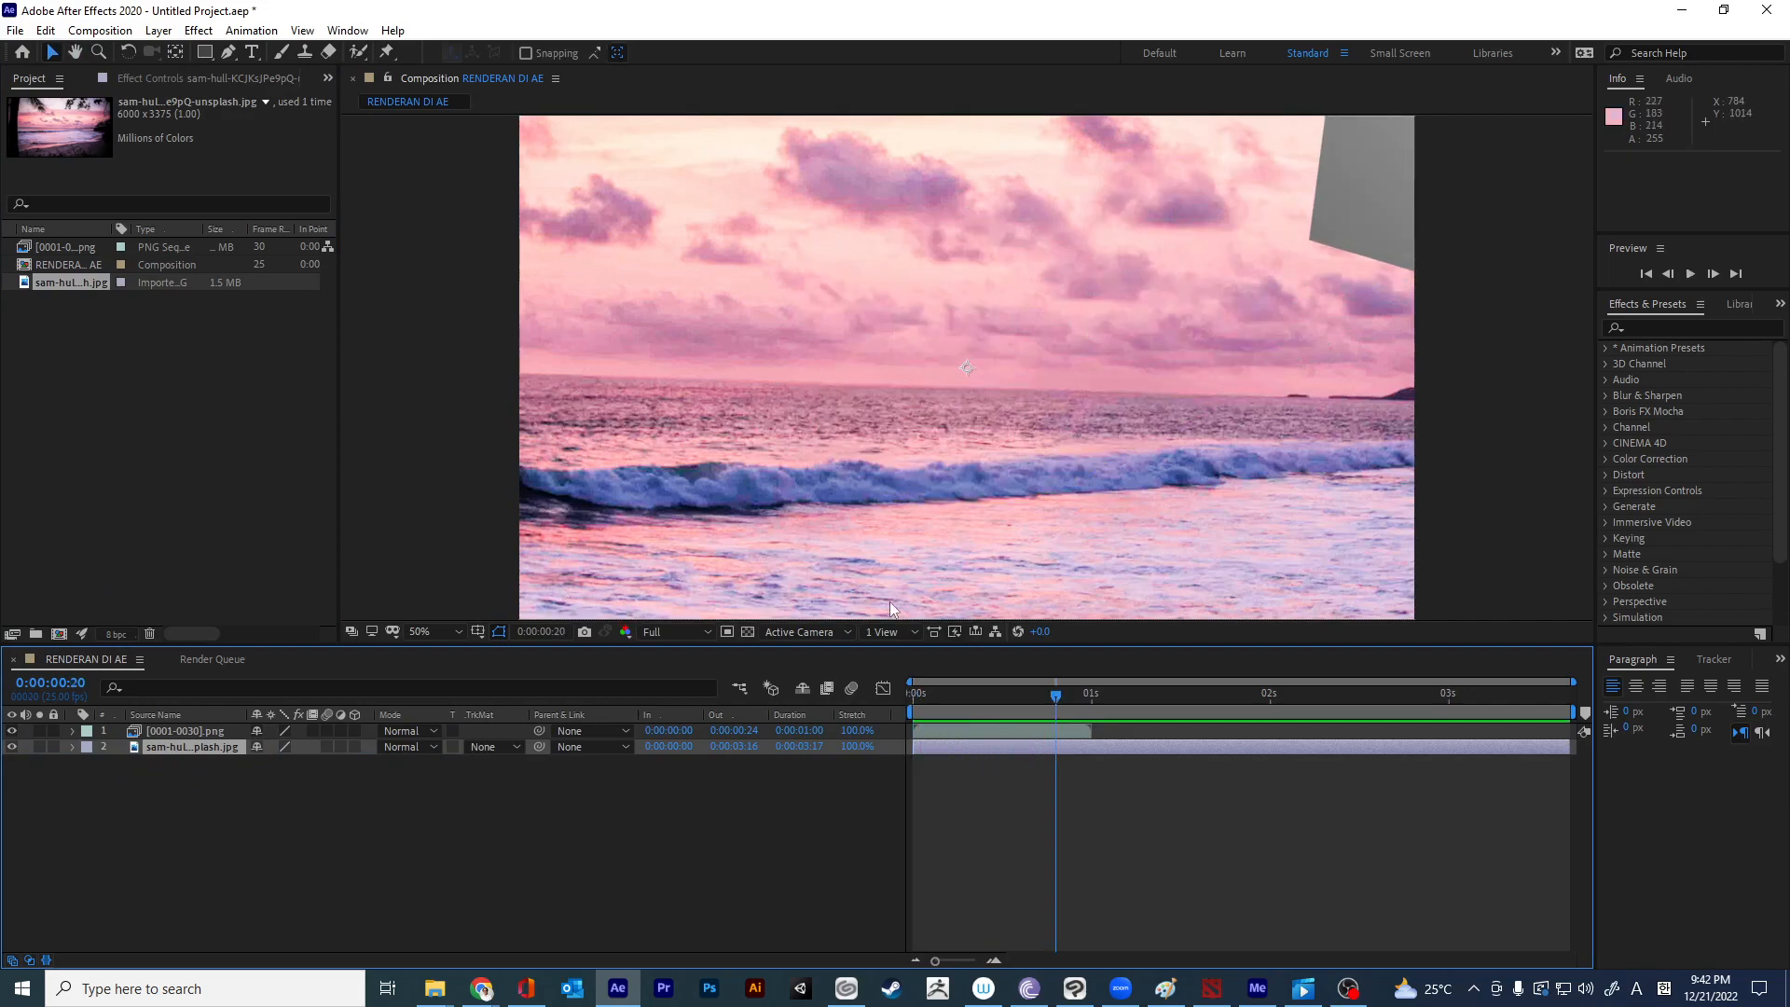
Shorten the work area to the end of the cube sequence at about one second and trim the composition to it.
left_click_drag(1028, 690, 1085, 707)
left_click_drag(935, 960, 953, 960)
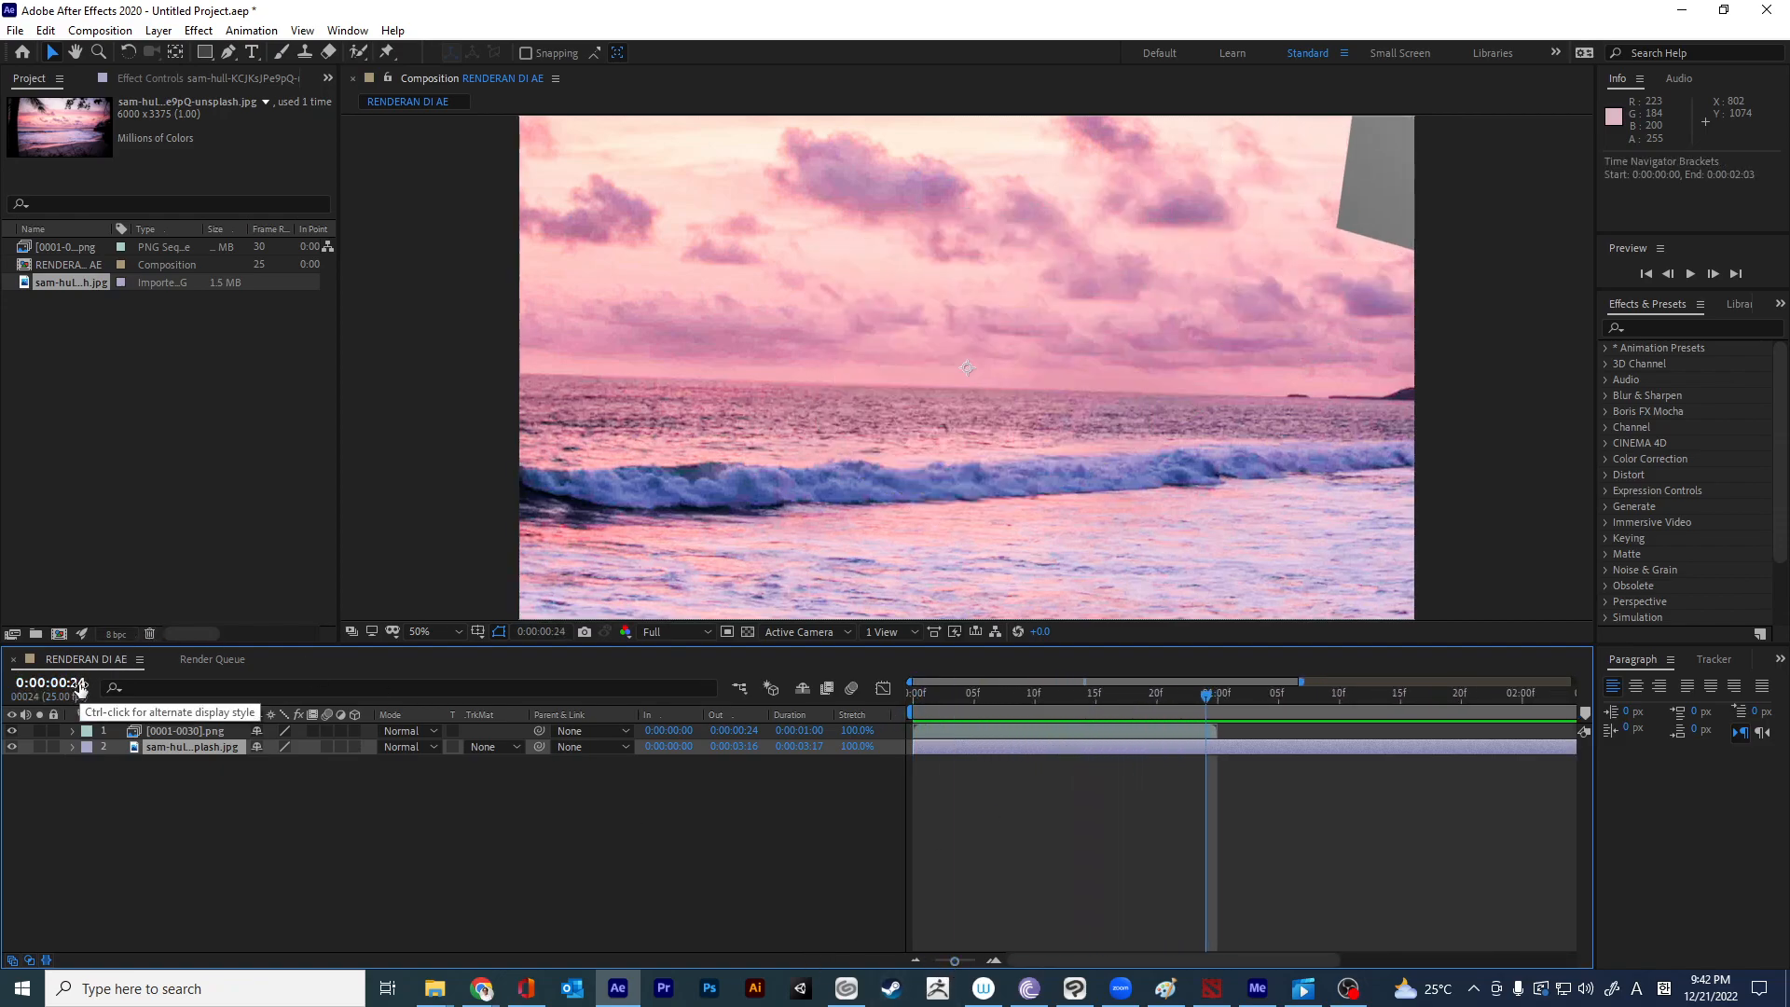
left_click_drag(1208, 697, 1215, 701)
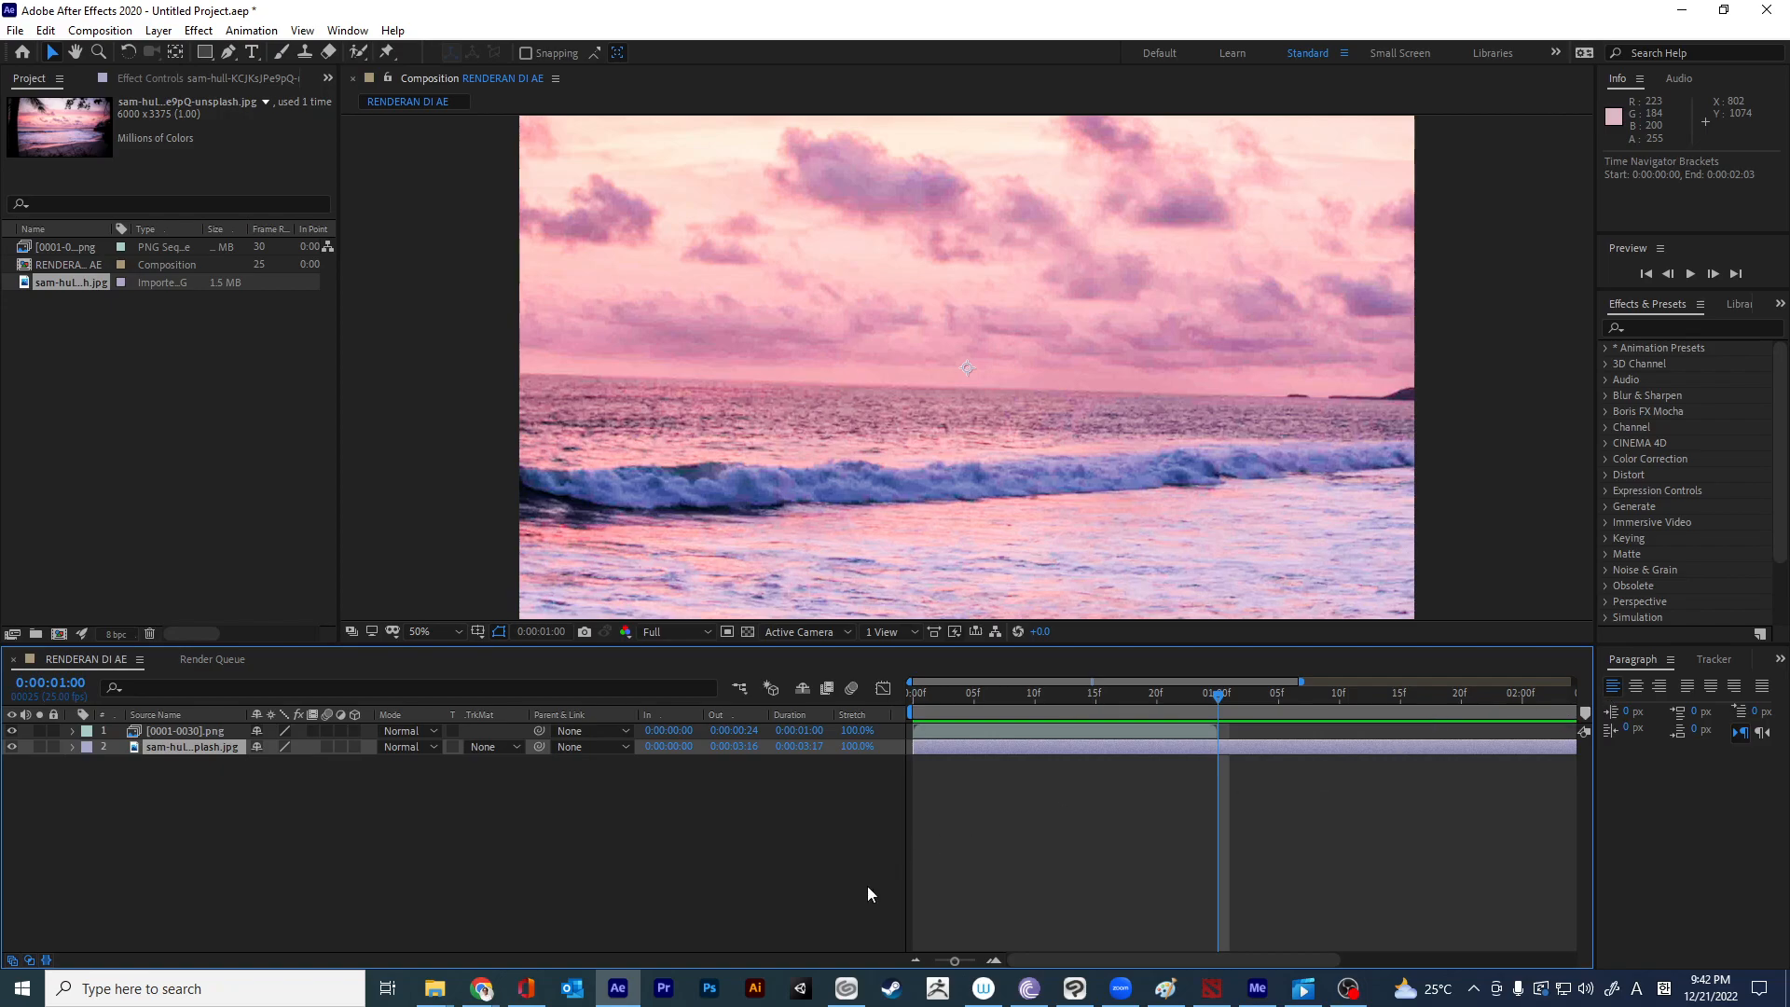
left_click_drag(952, 961, 845, 969)
left_click_drag(1574, 723, 1097, 747)
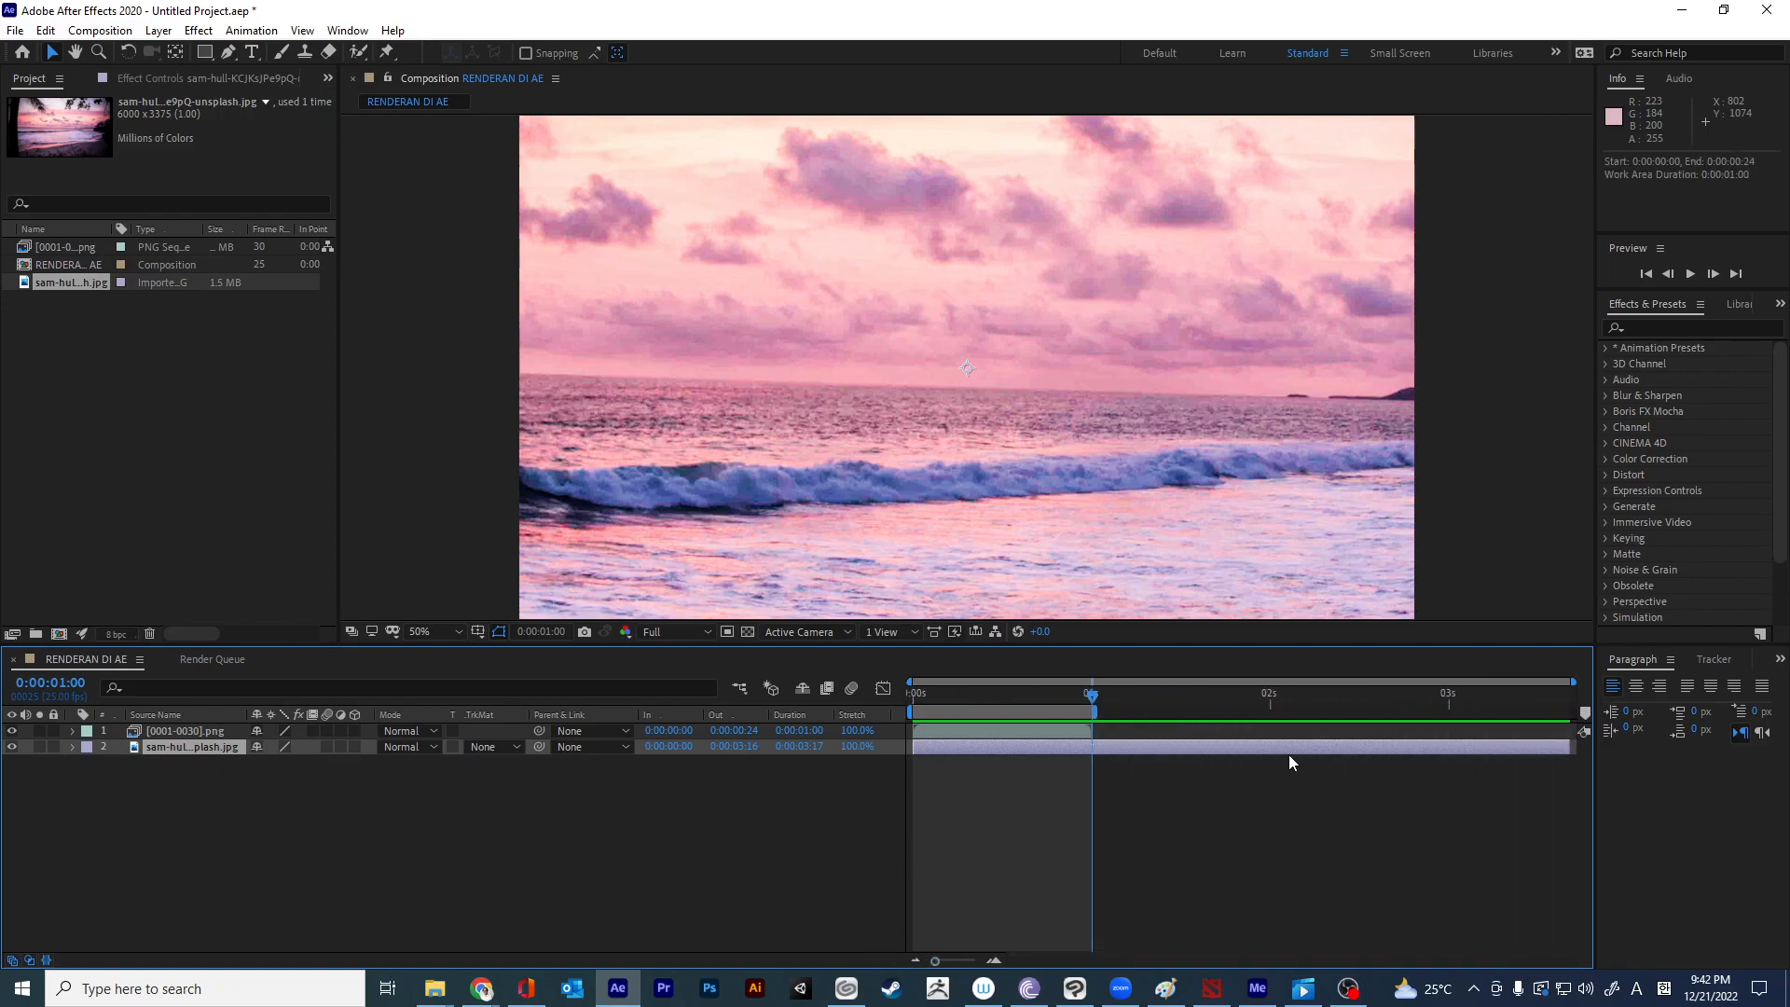
right_click(1070, 711)
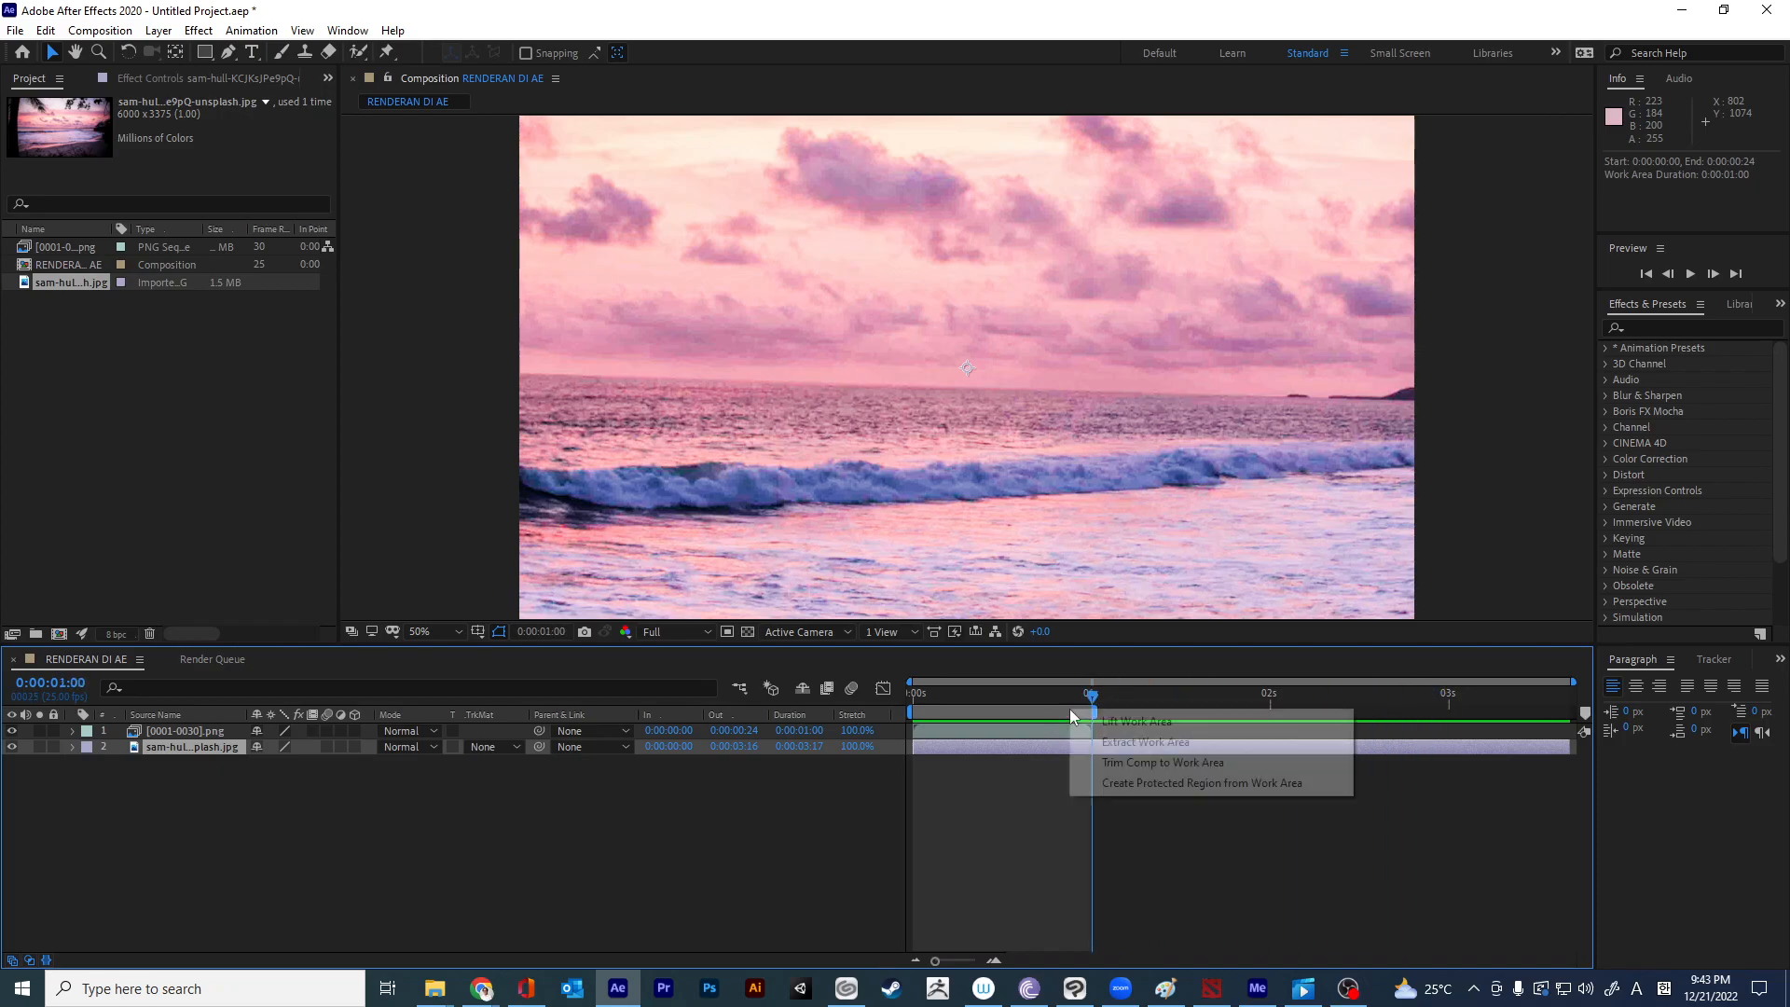
left_click(1107, 760)
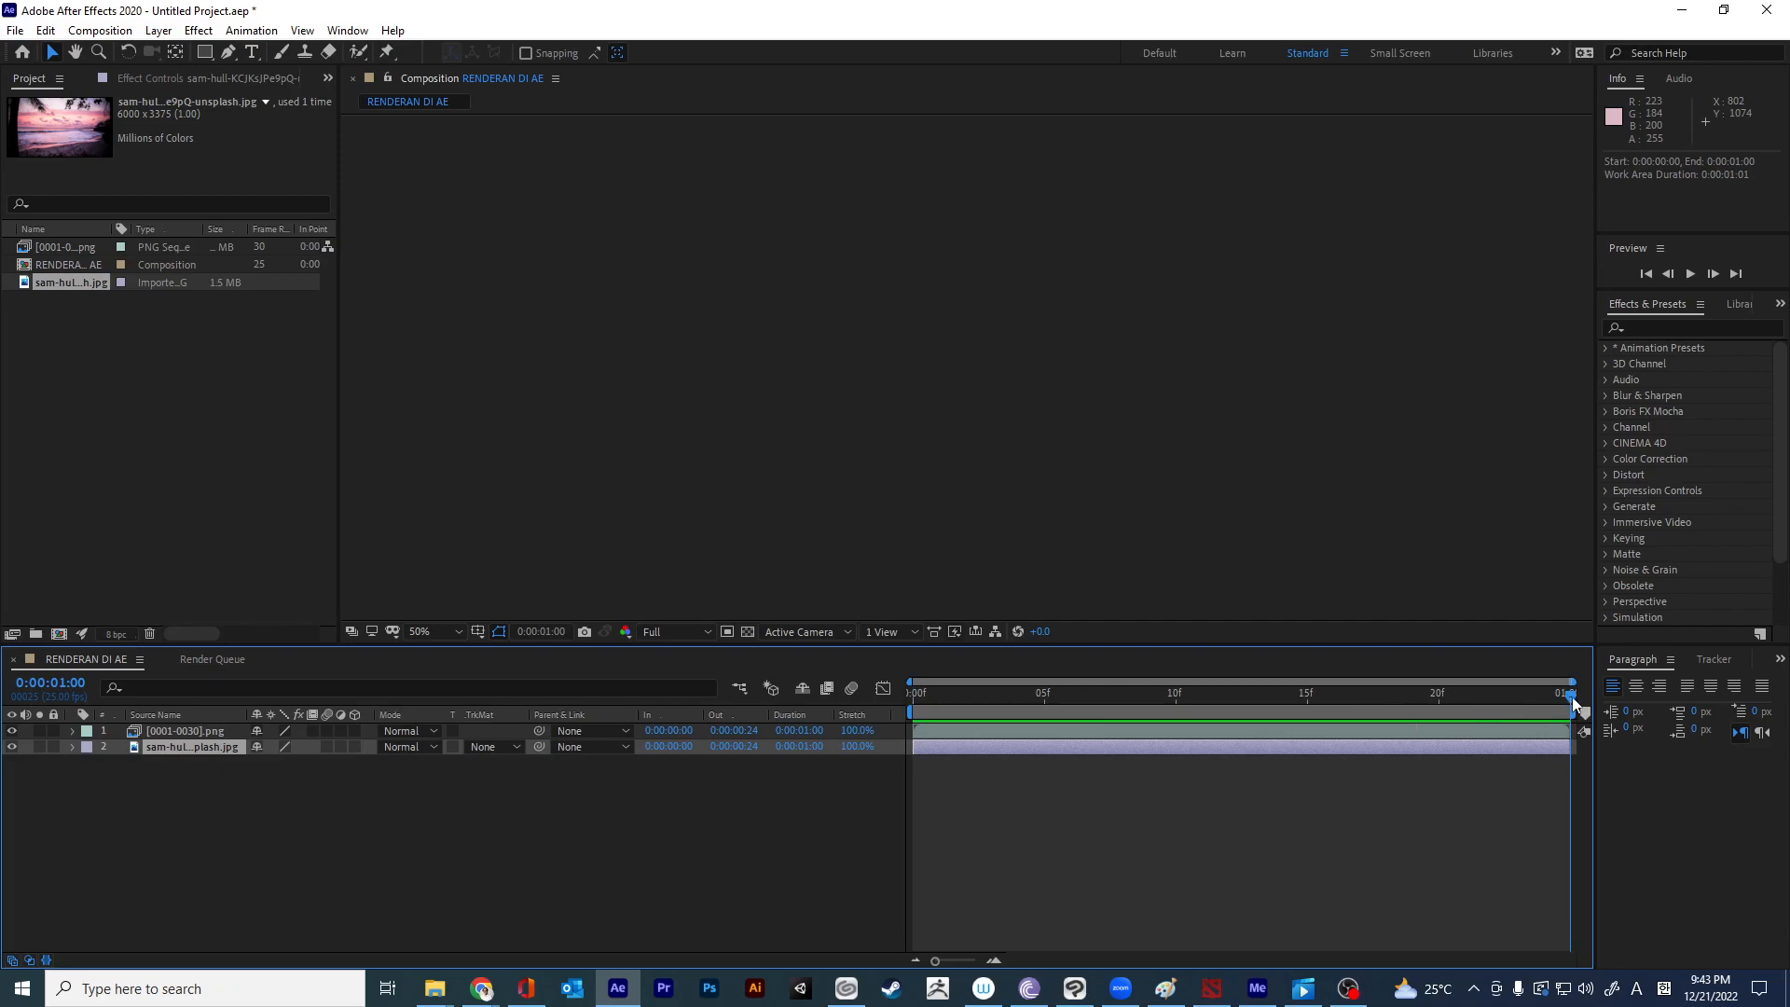
Check the end of the trimmed composition and scrub back through the animation to the first frame.
key("Home")
key("End")
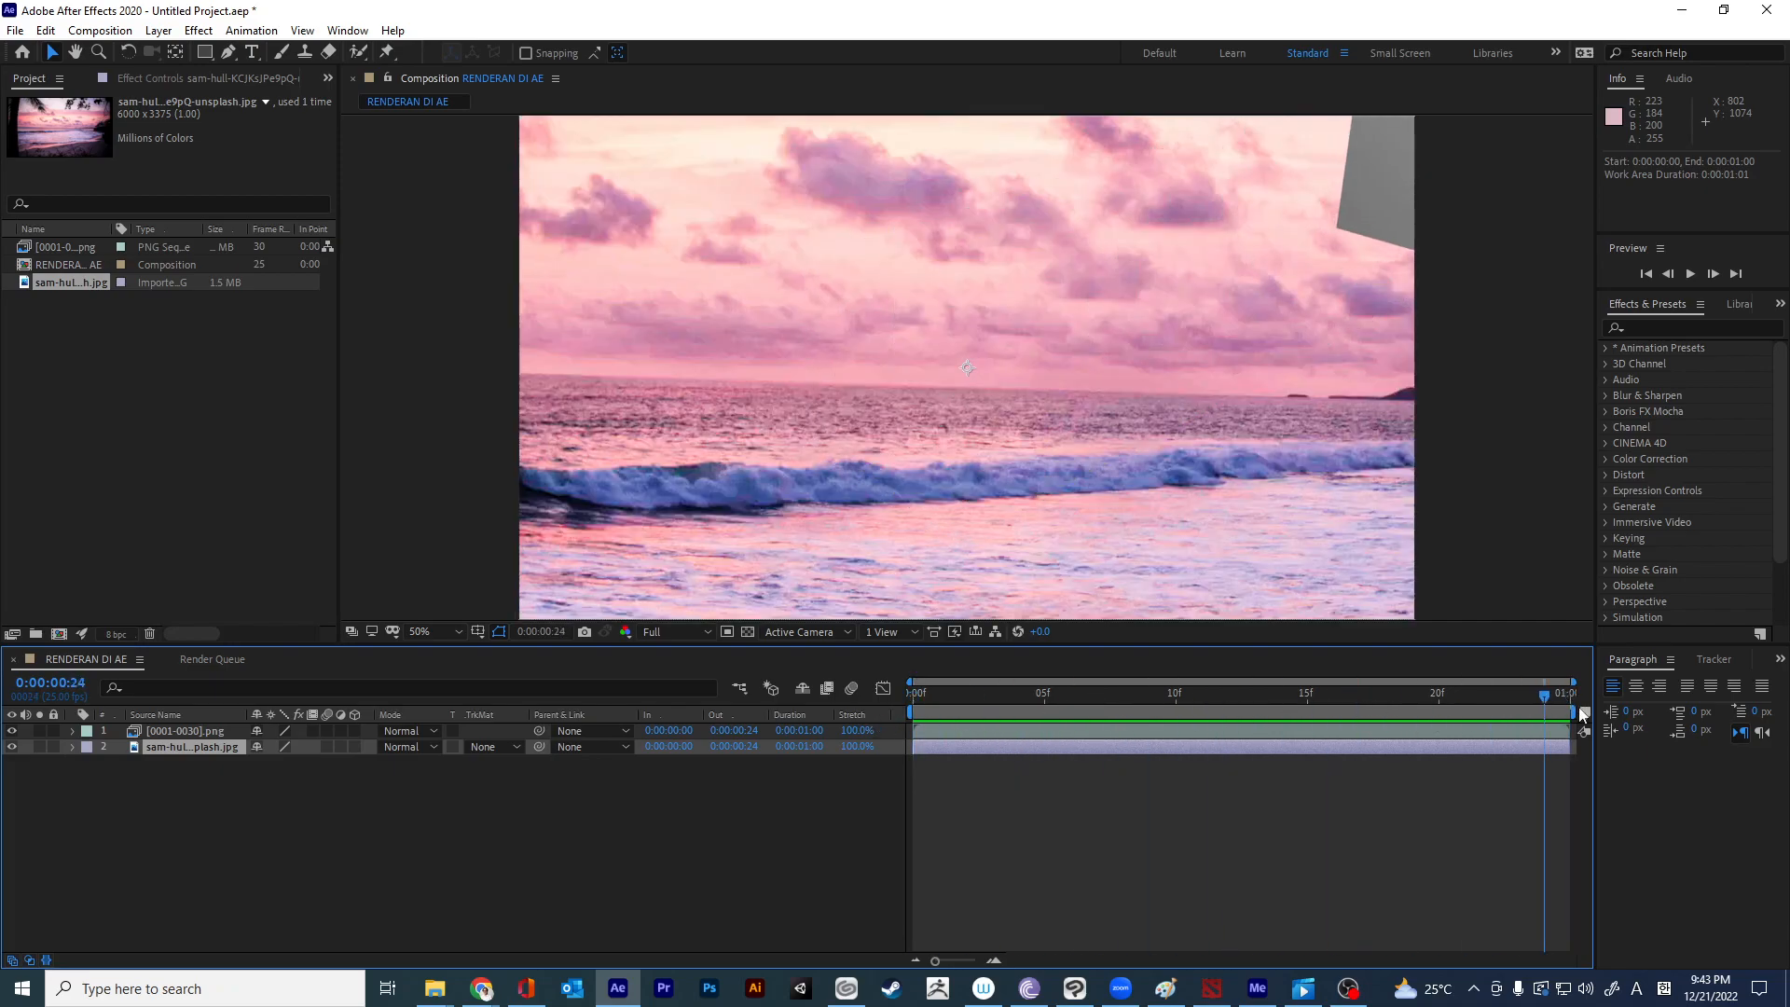
left_click_drag(1579, 715, 596, 707)
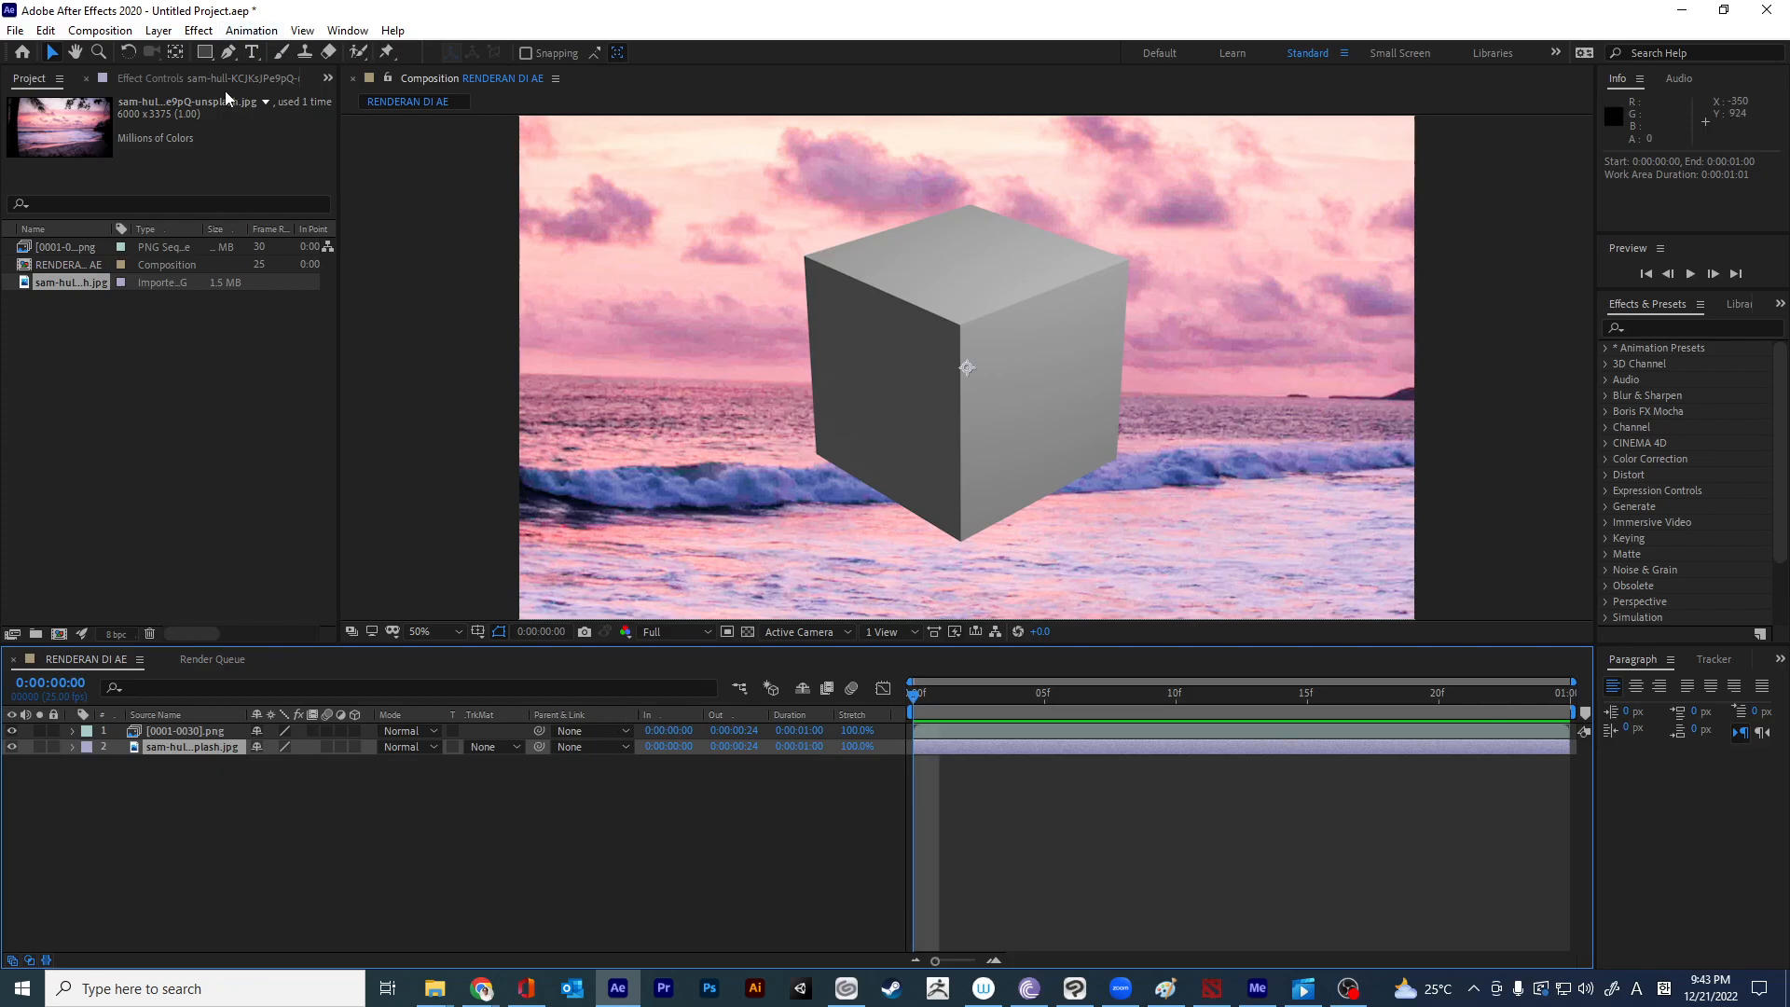
Send the RENDERAN DI AE composition to the Adobe Media Encoder queue.
left_click(15, 30)
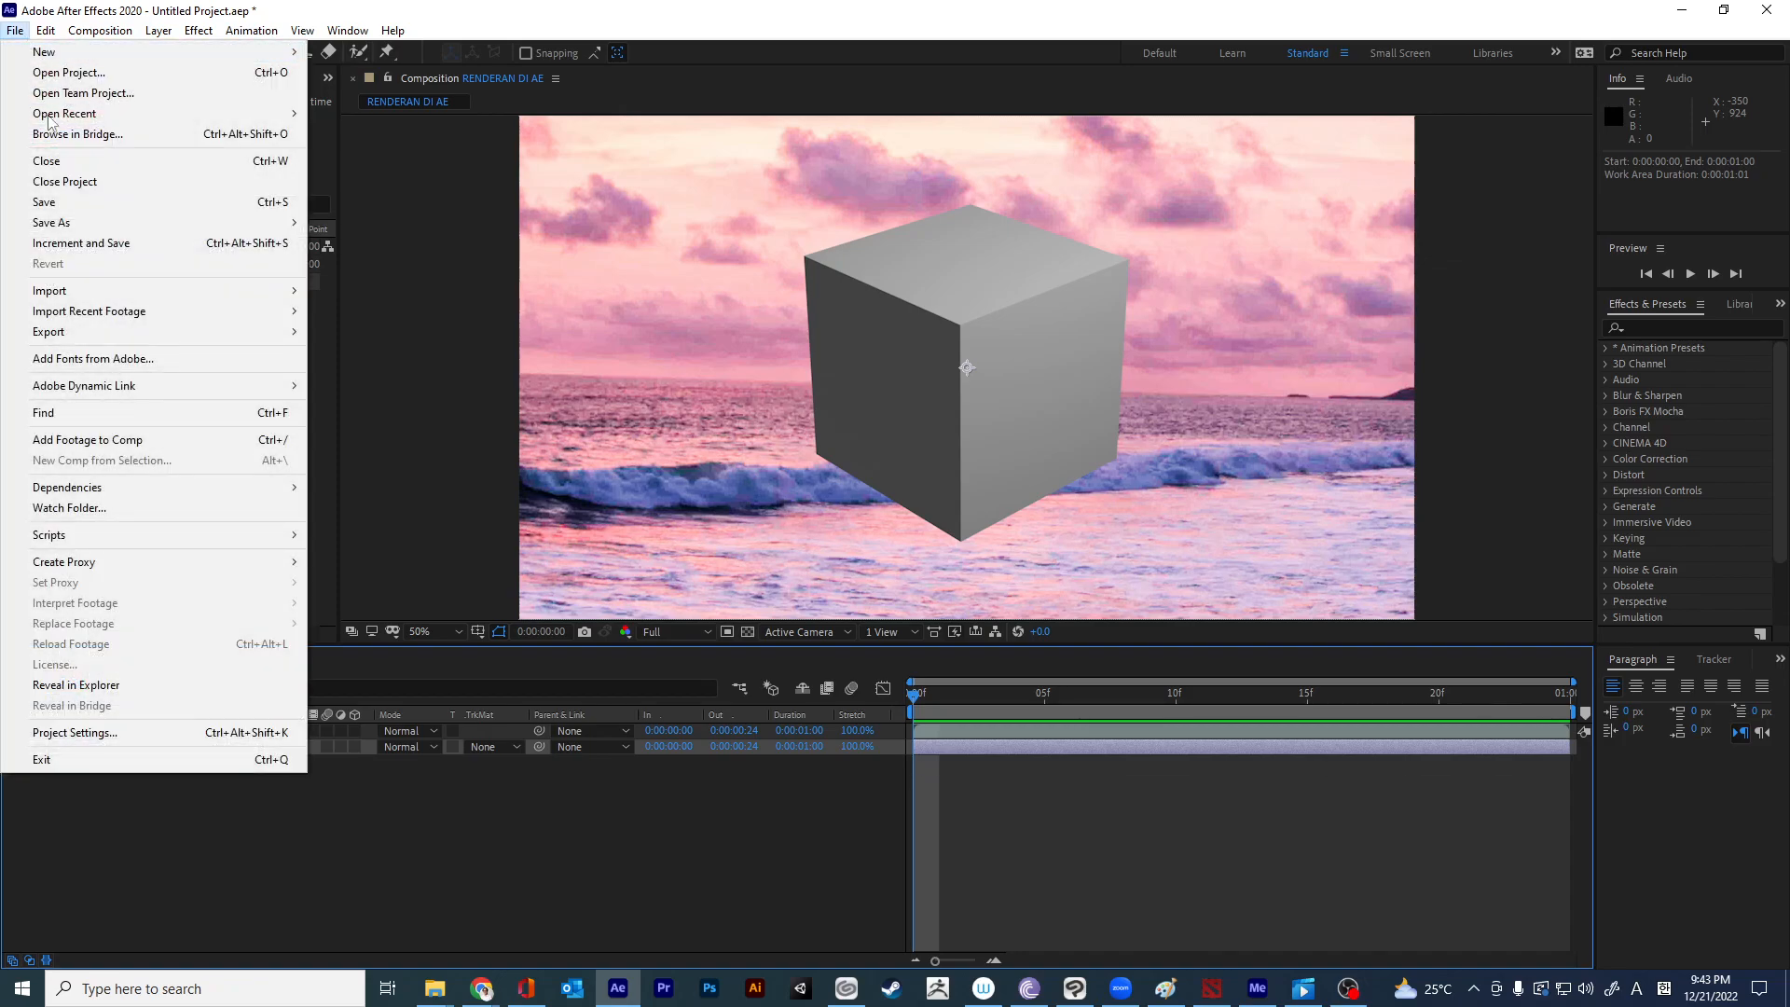
mouse_move(142, 338)
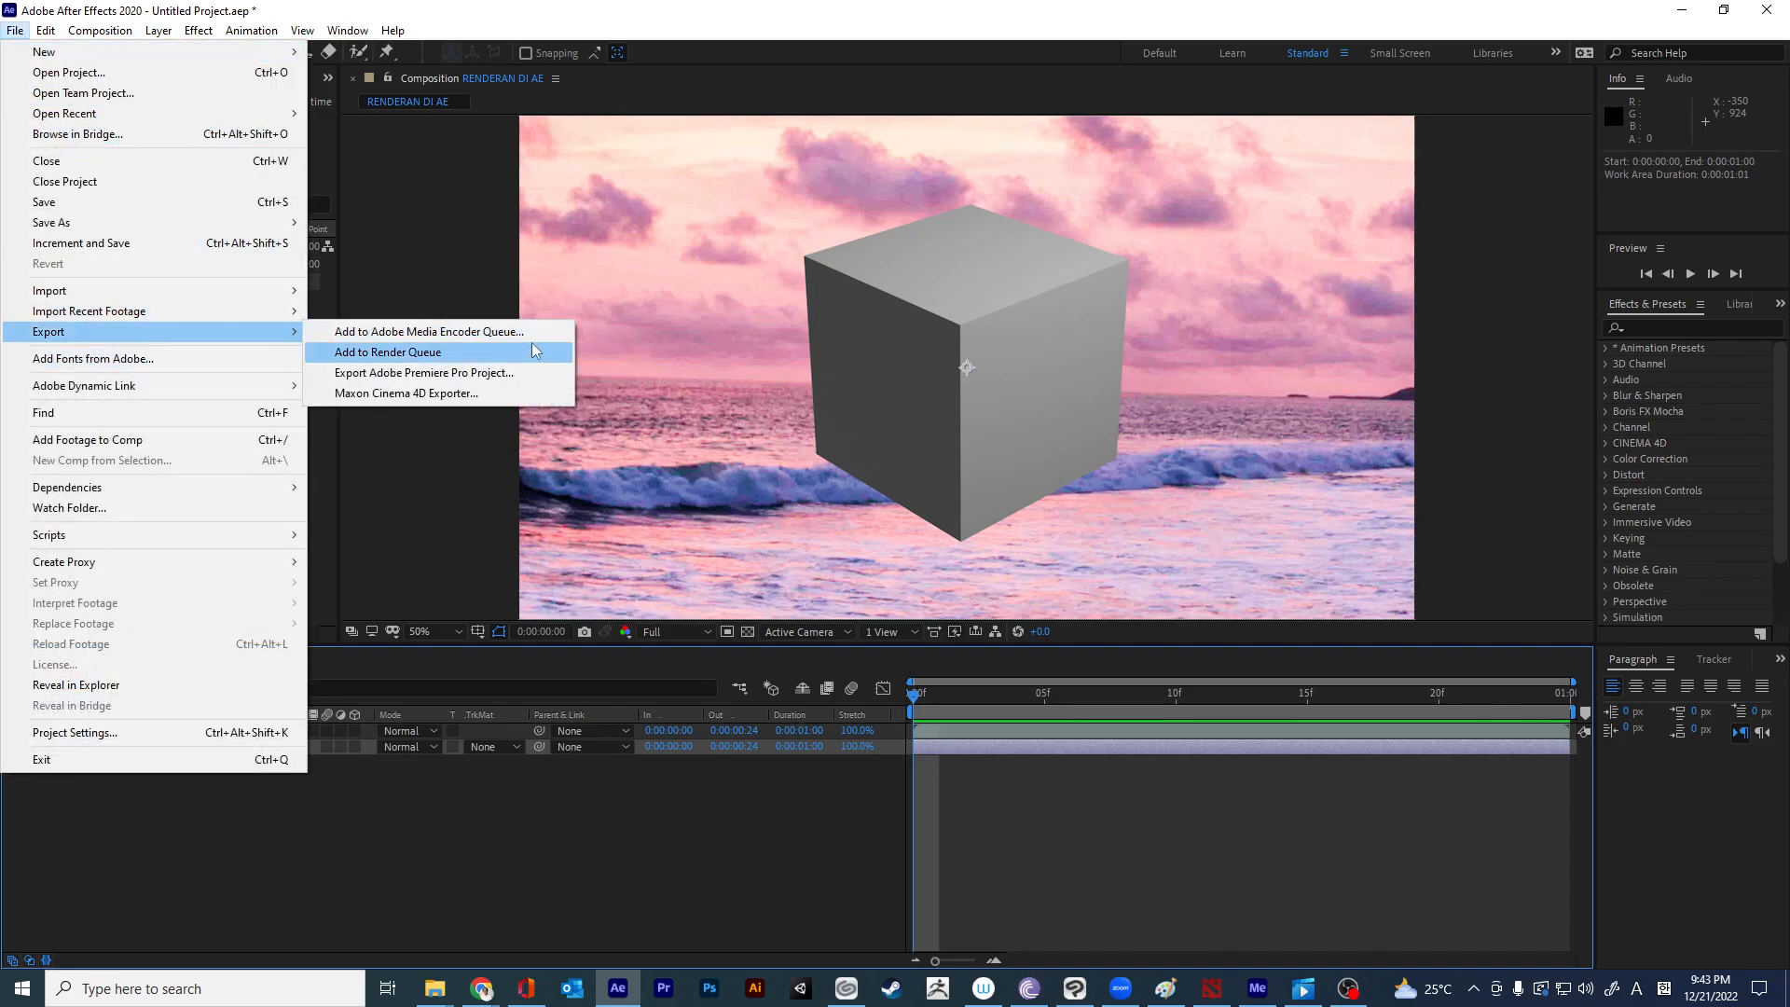
left_click(376, 338)
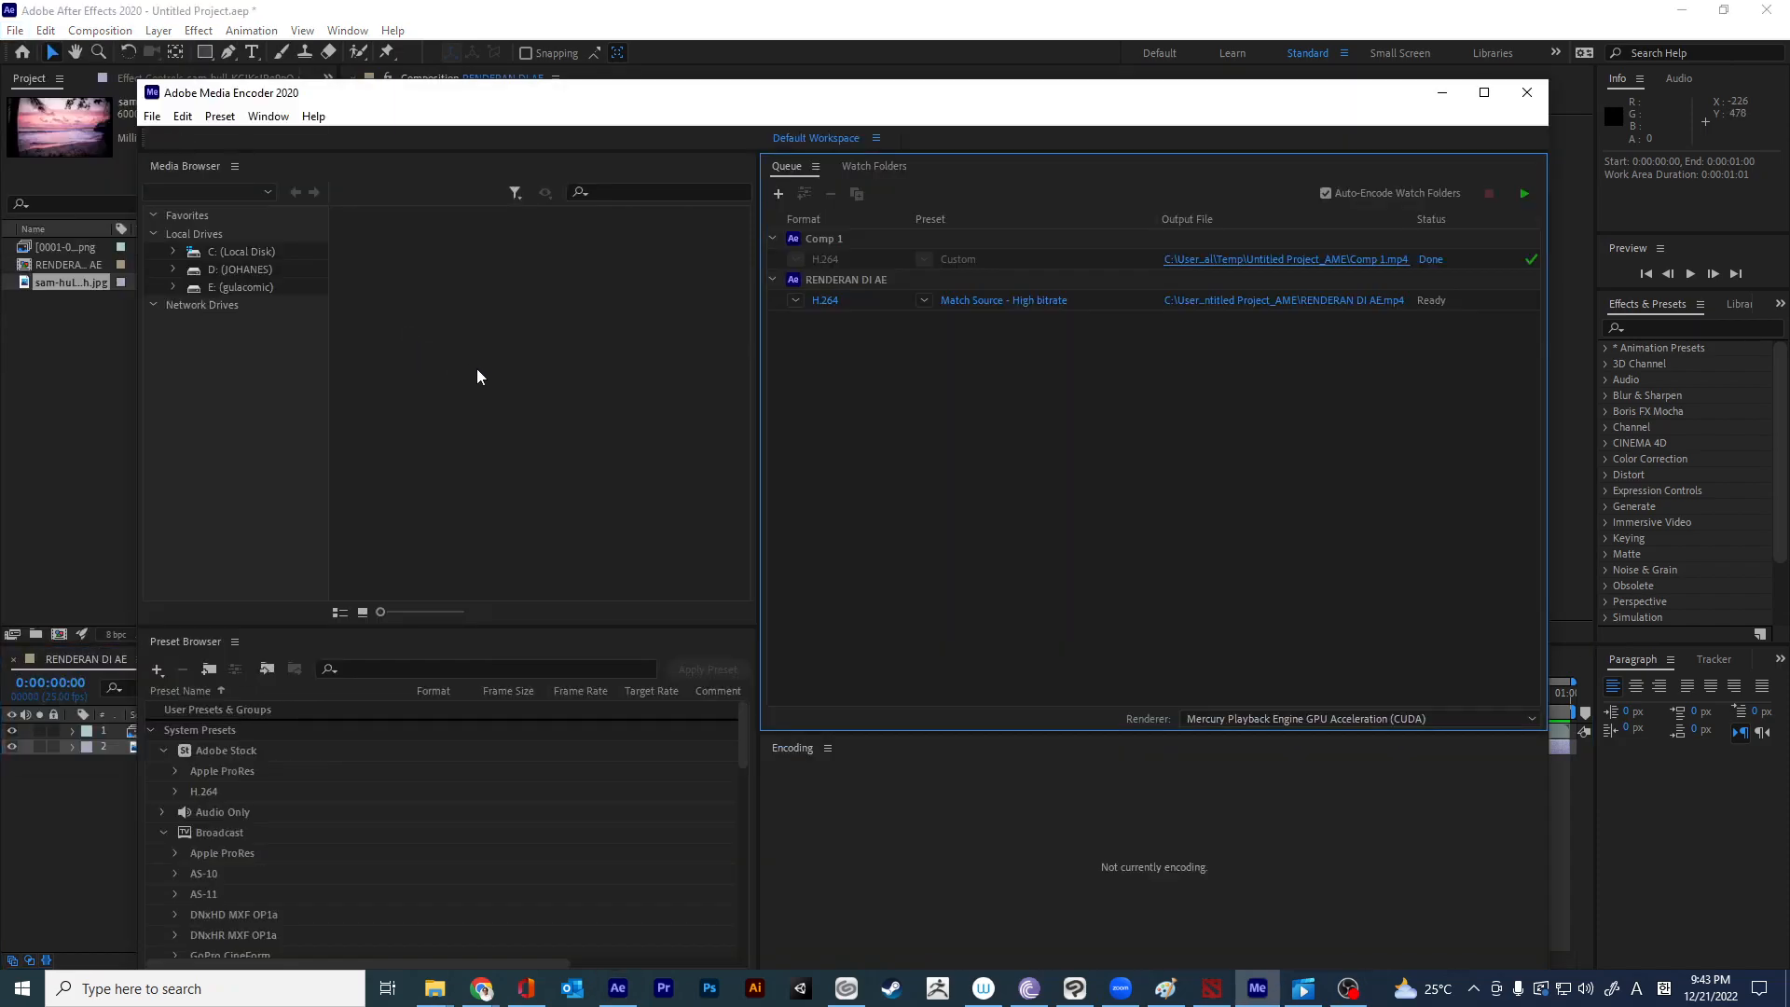
Remove the finished Comp 1 job from the encoding queue.
left_click(856, 254)
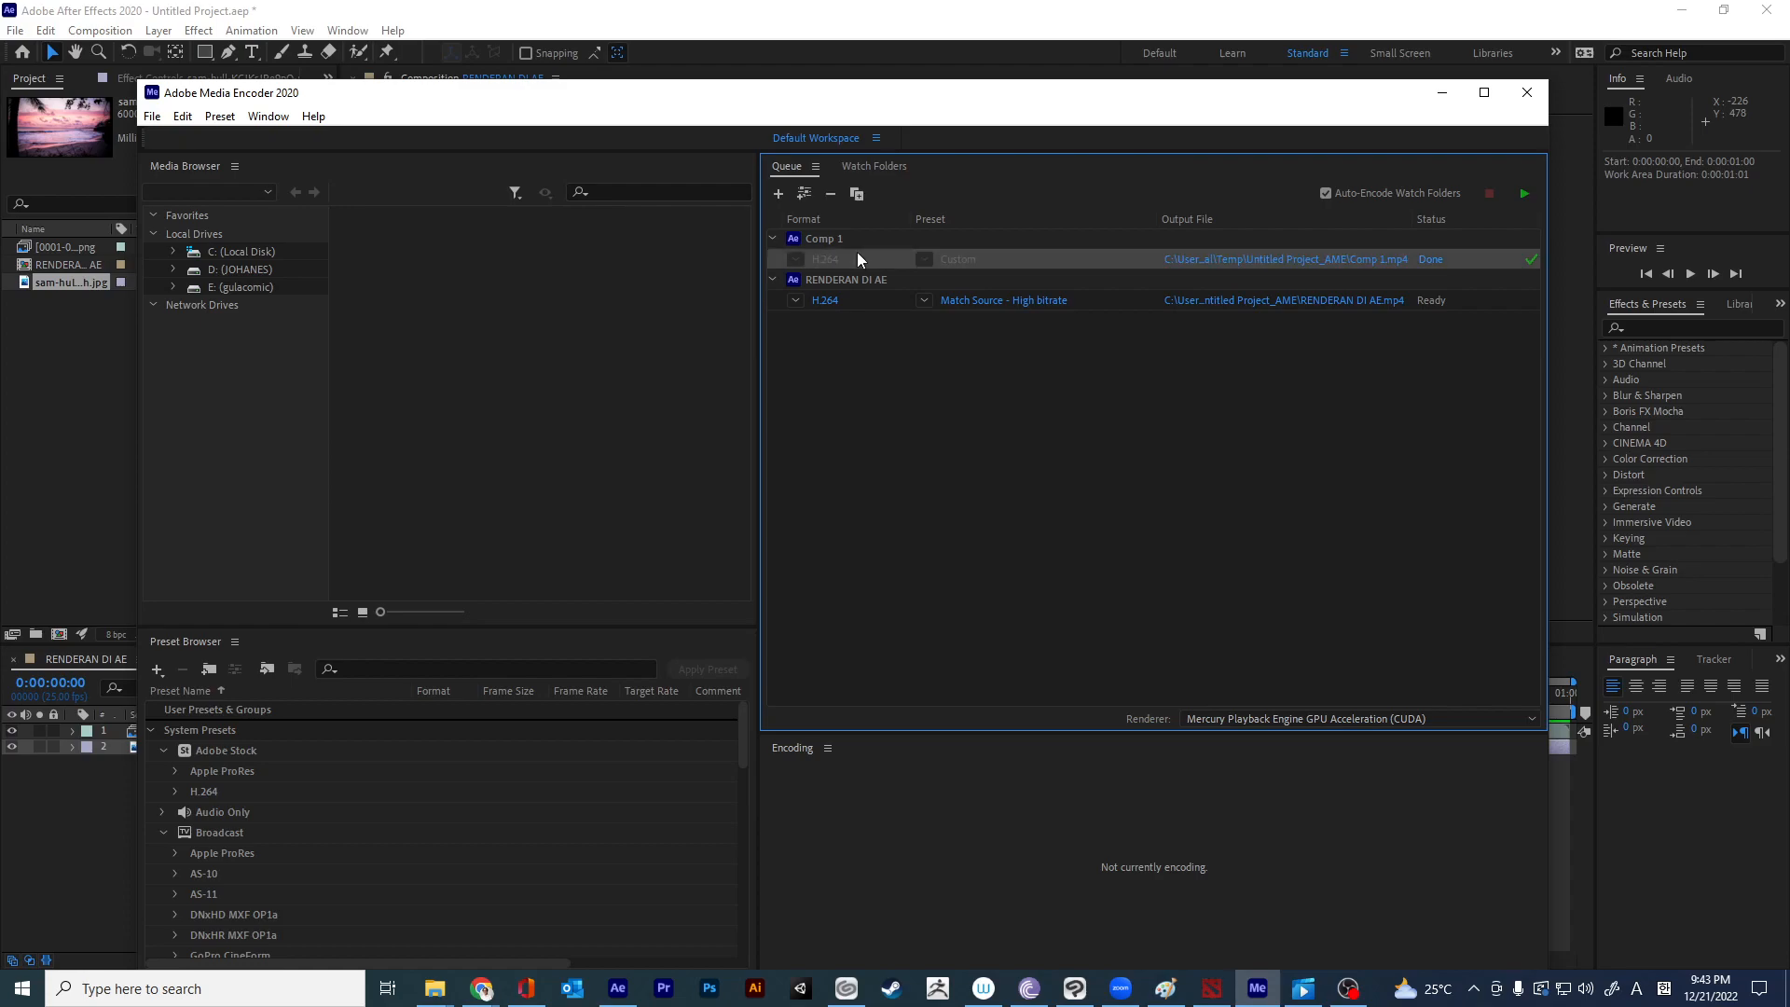
left_click(861, 240)
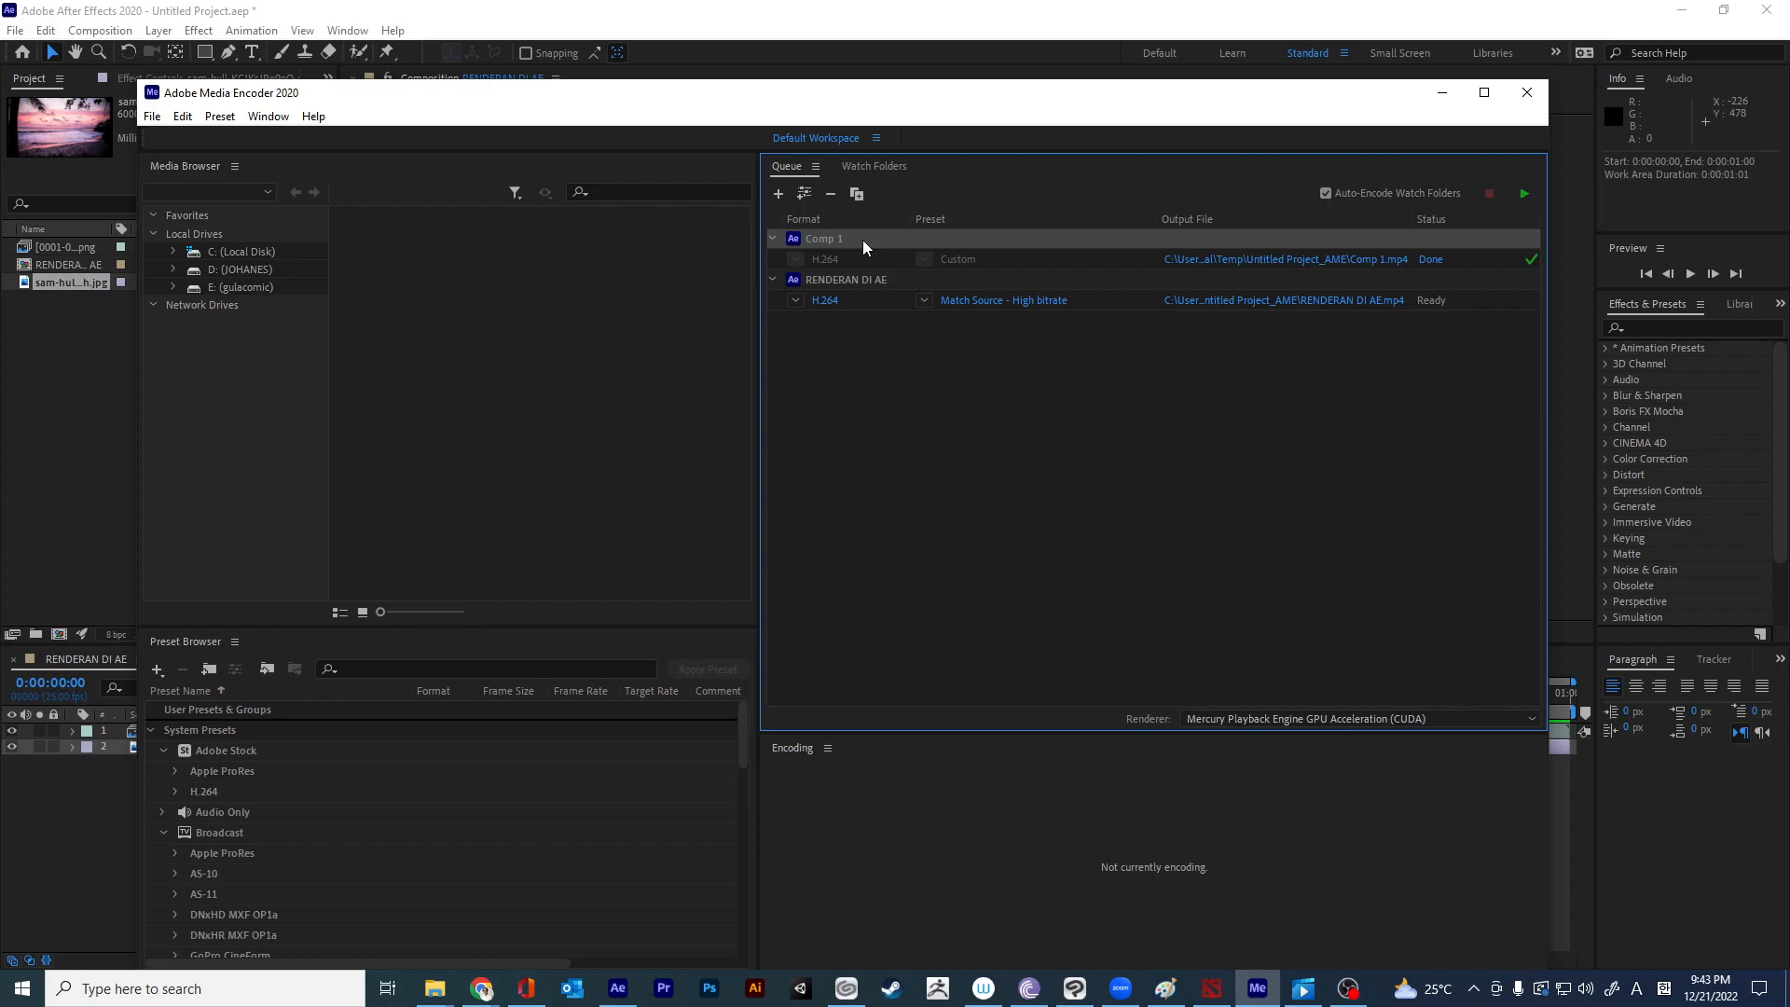
key("Delete")
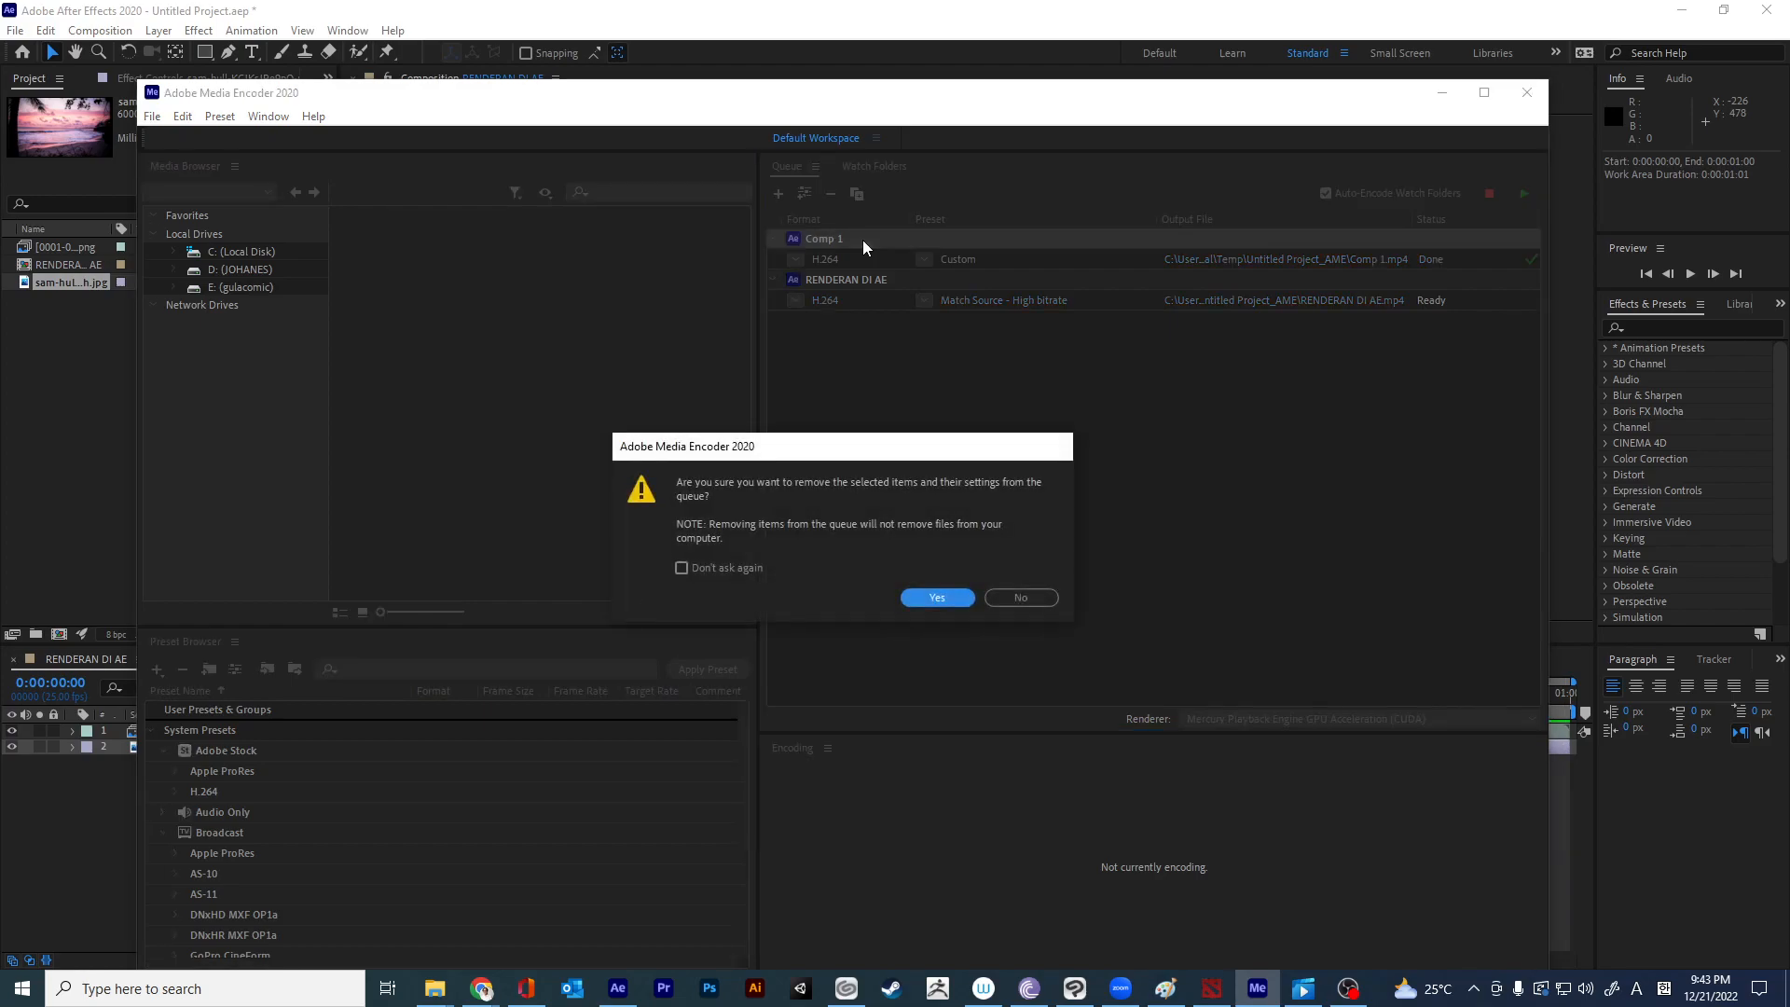
left_click(937, 598)
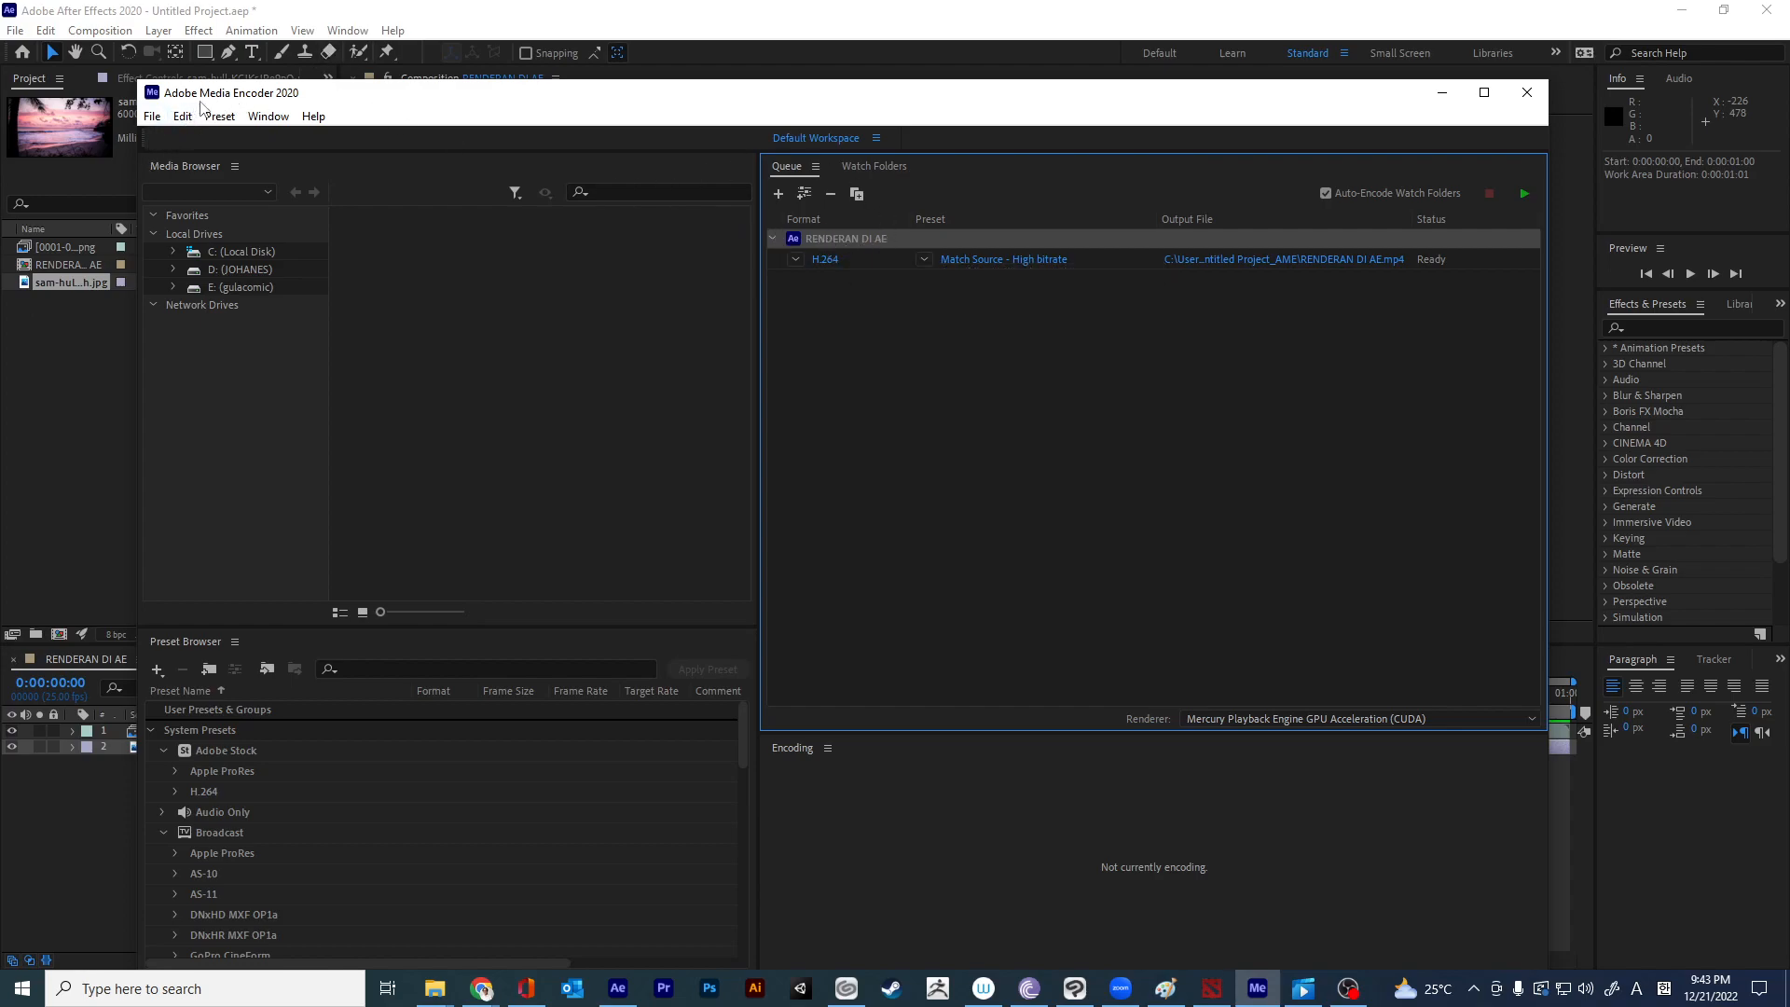
Review the export settings of the RENDERAN DI AE job and choose H.264 as its format.
left_click(828, 261)
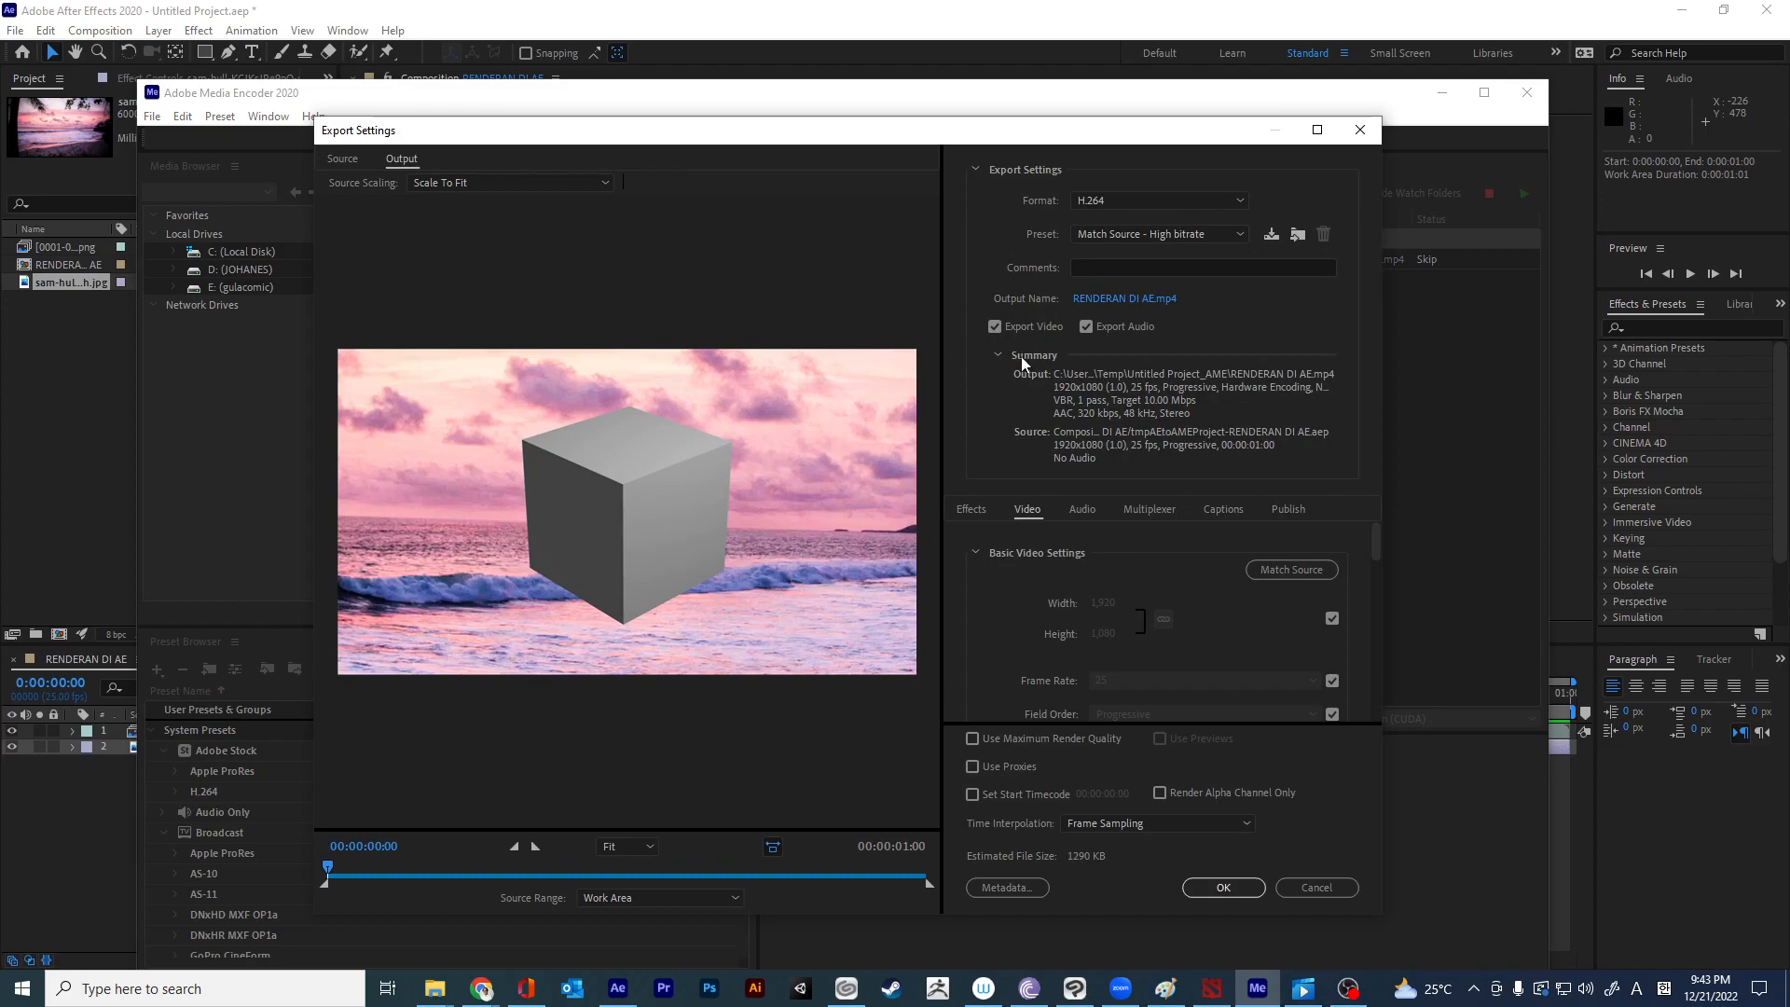
left_click(1360, 129)
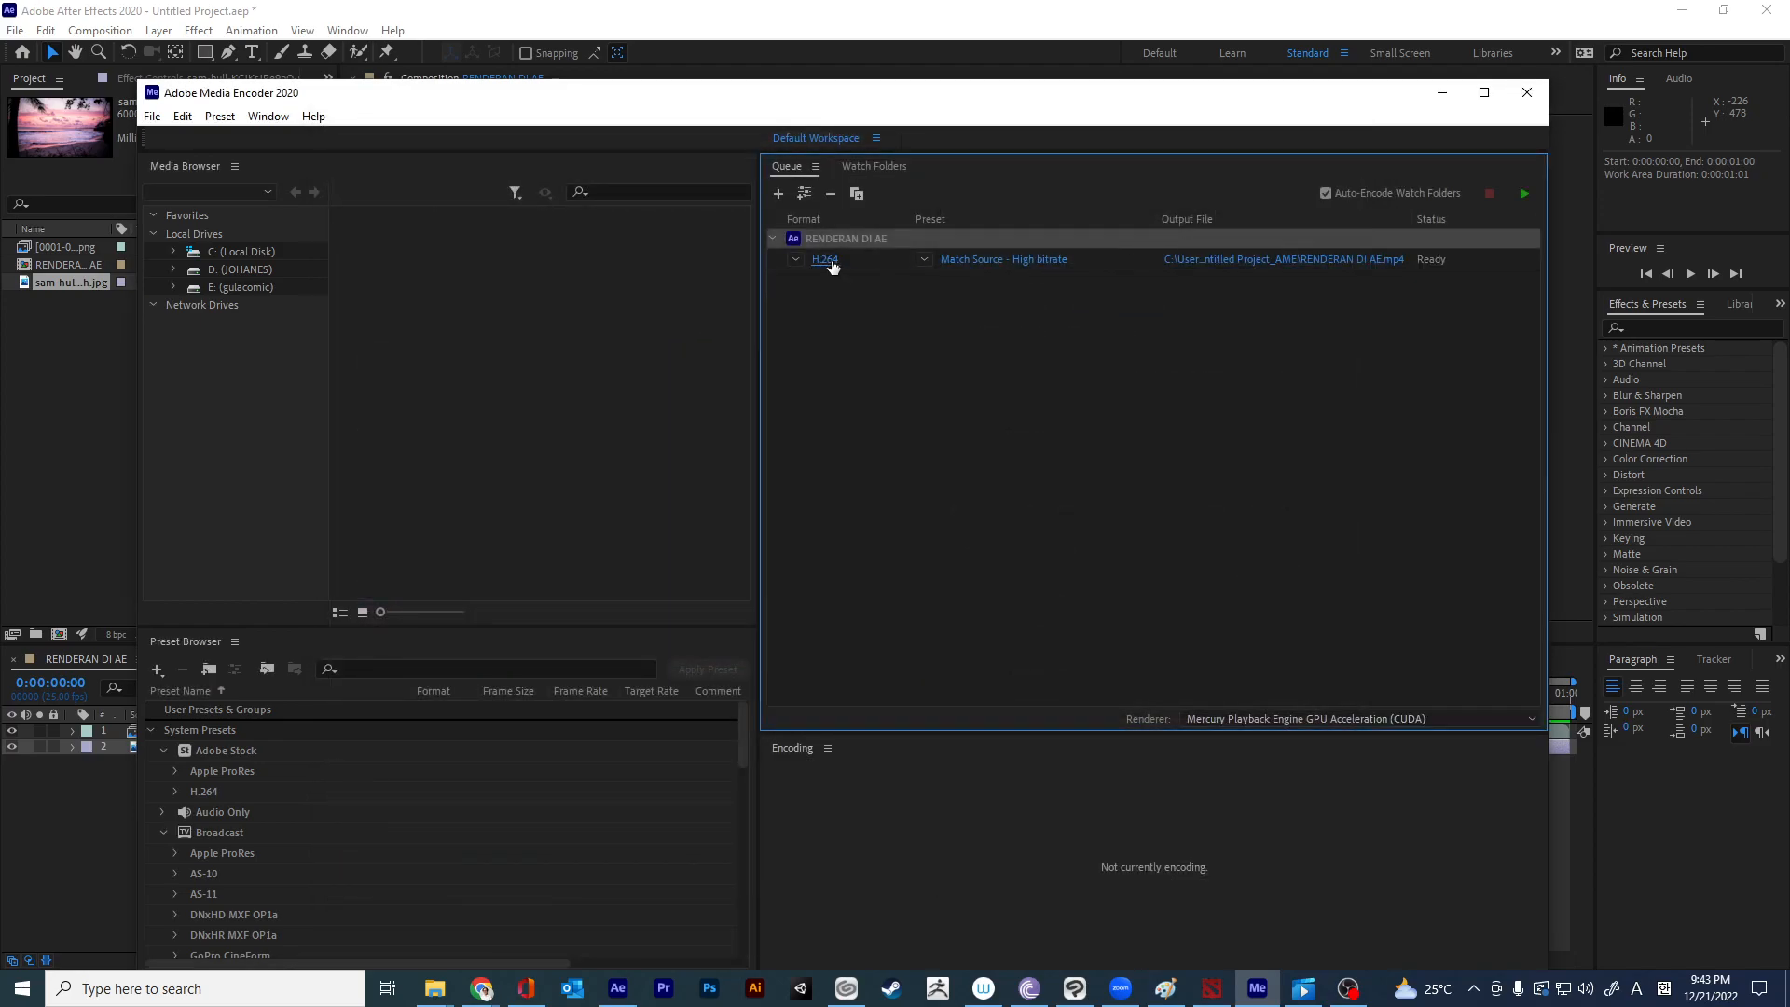
left_click(830, 262)
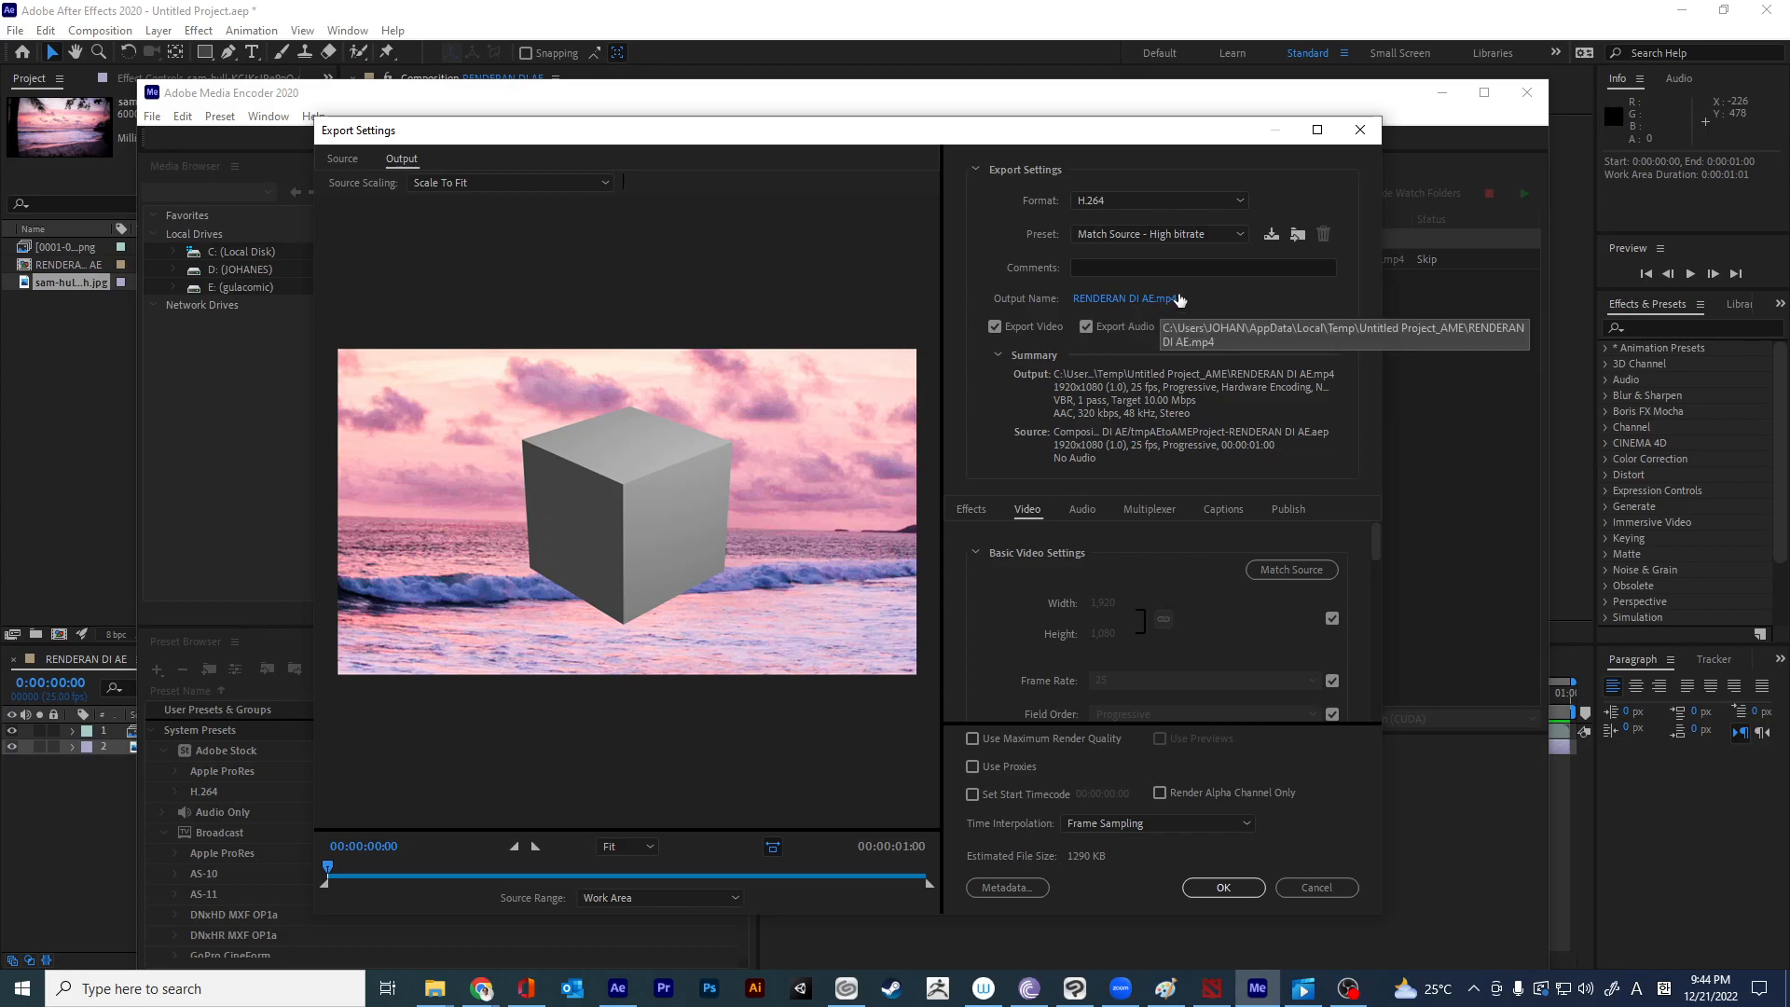
left_click(1360, 130)
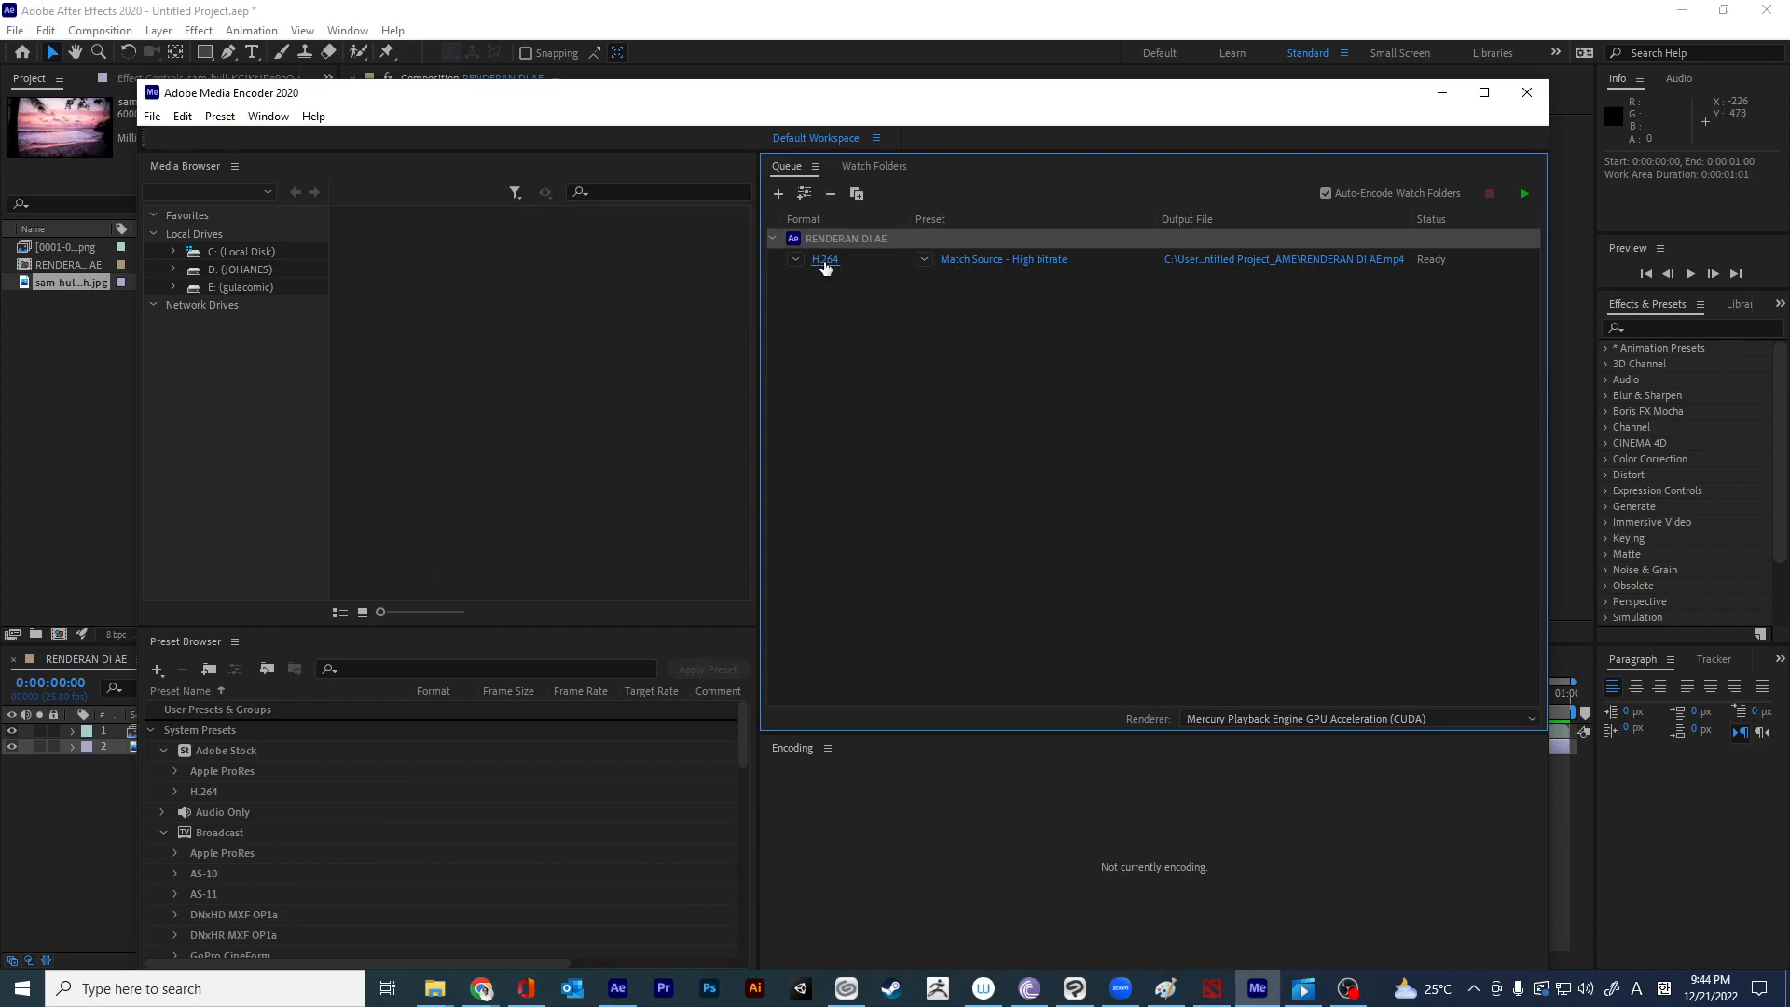
left_click(796, 259)
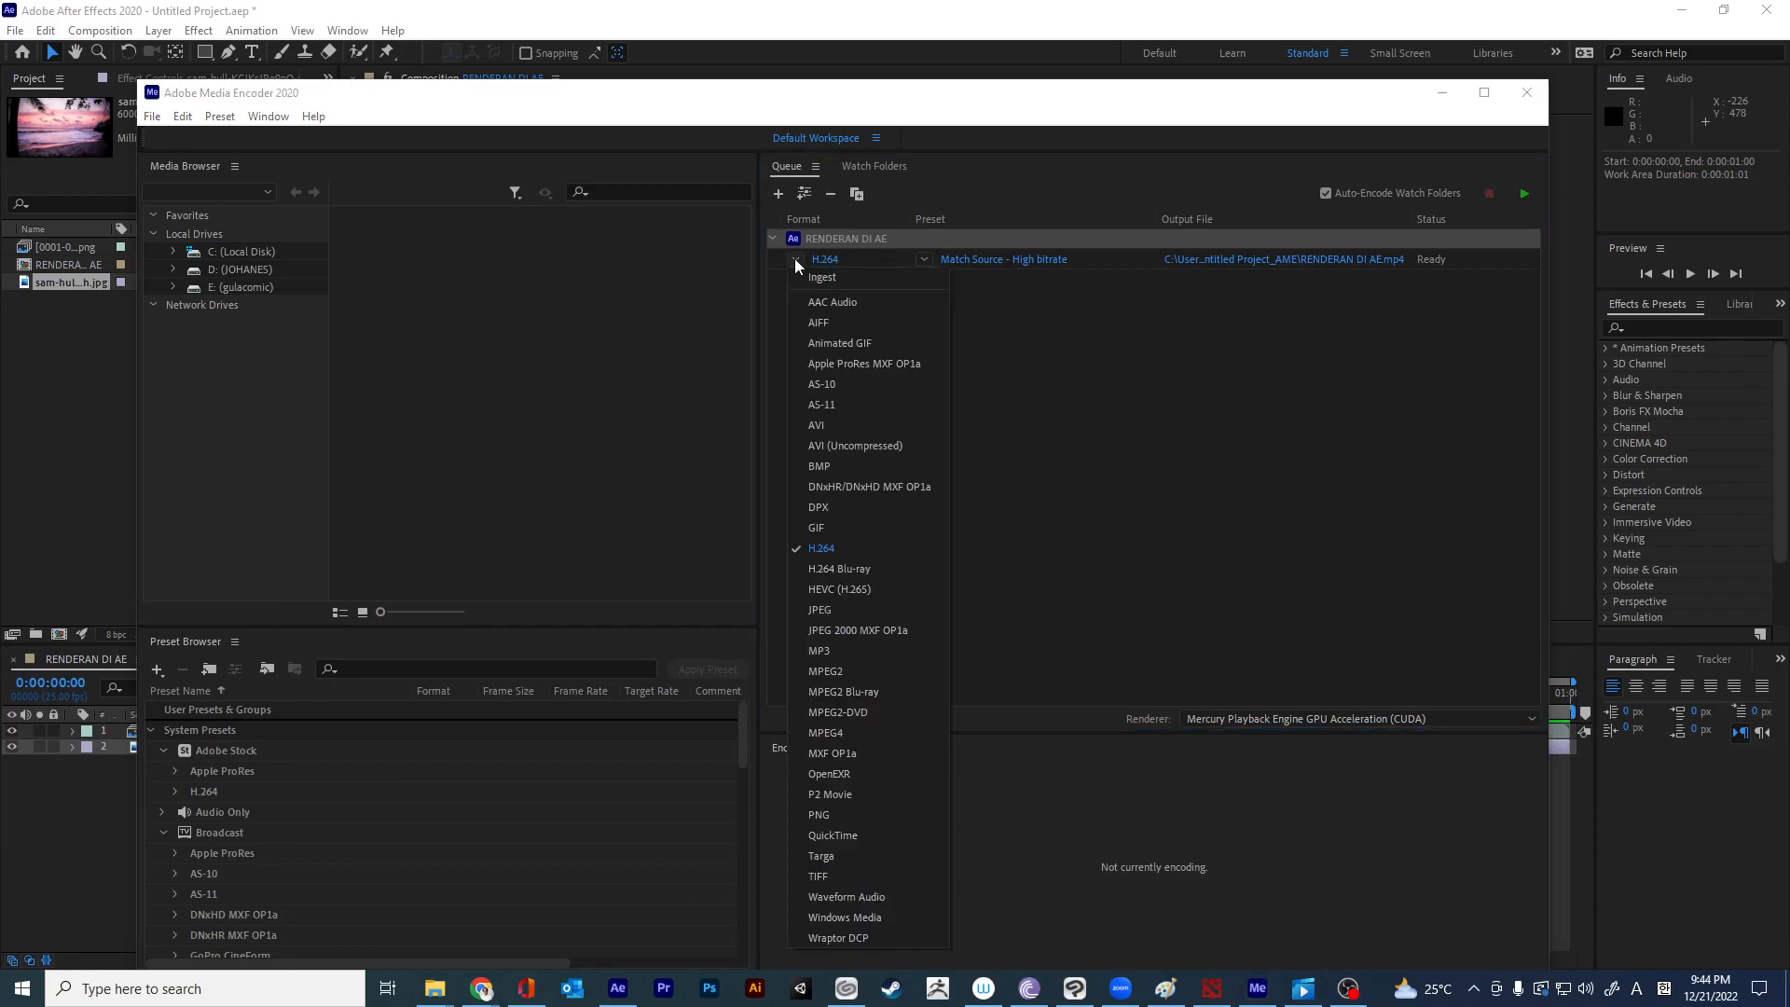
left_click(826, 550)
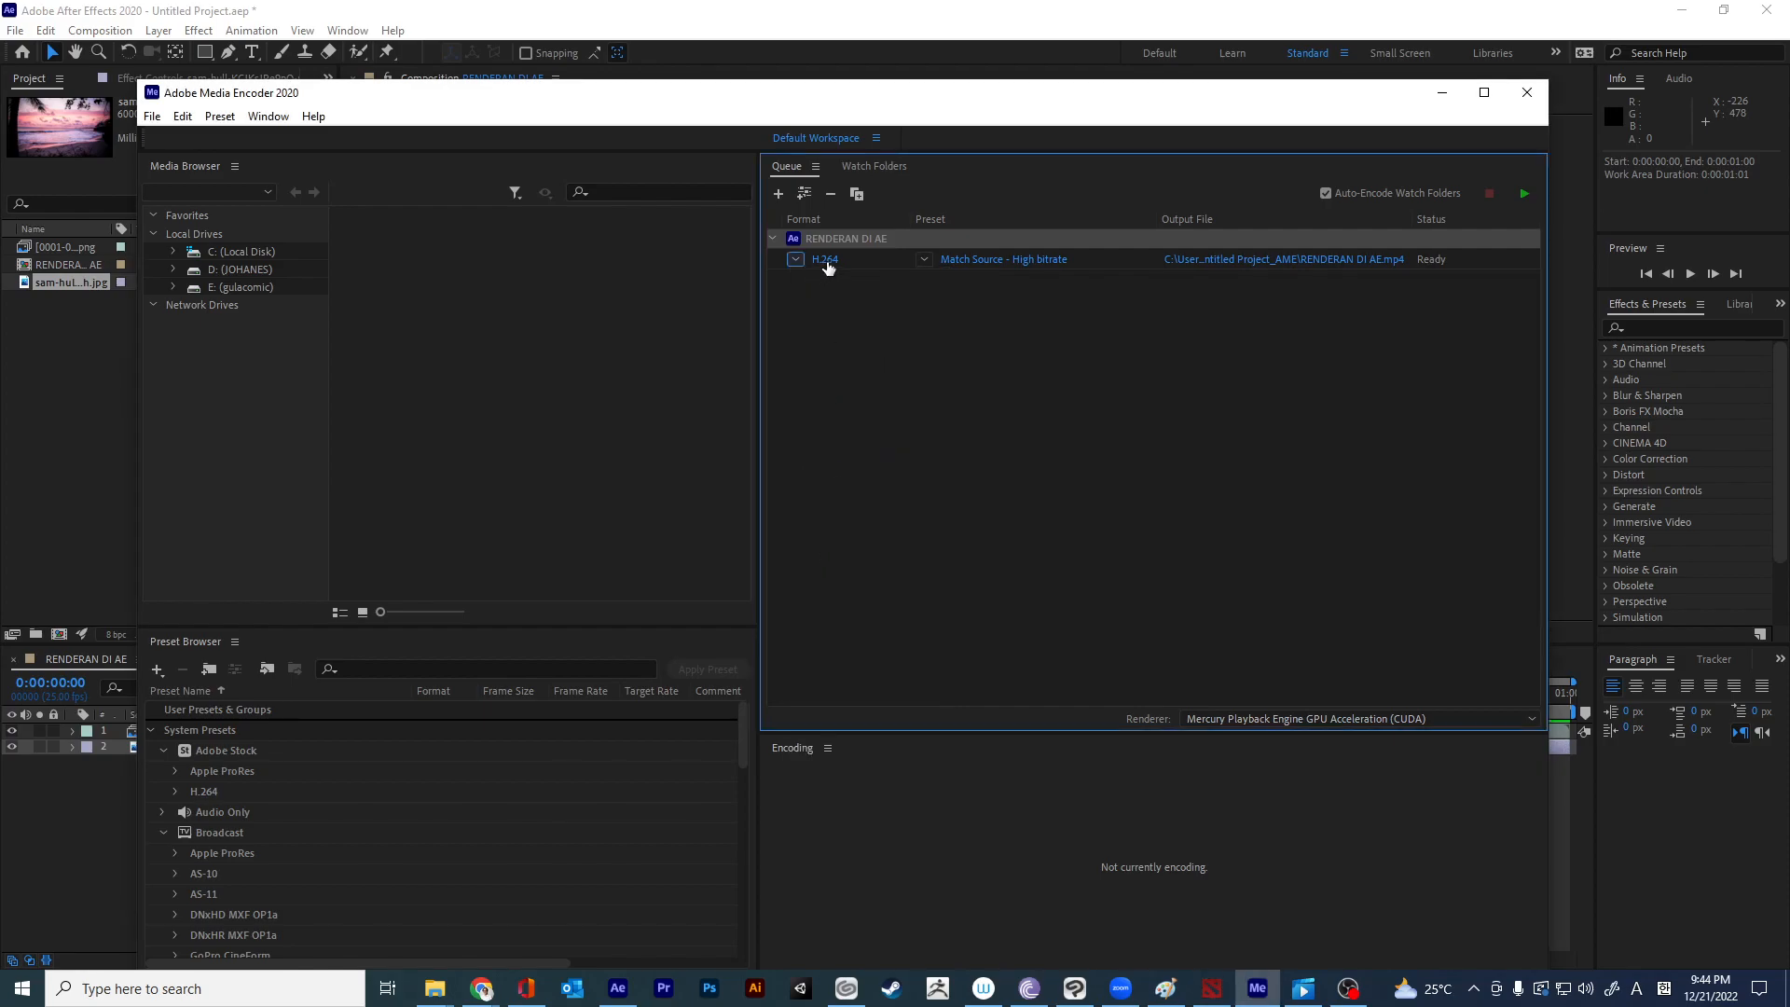
Look through the job's video export settings and set the bitrate encoding to VBR, 1 pass.
left_click(825, 260)
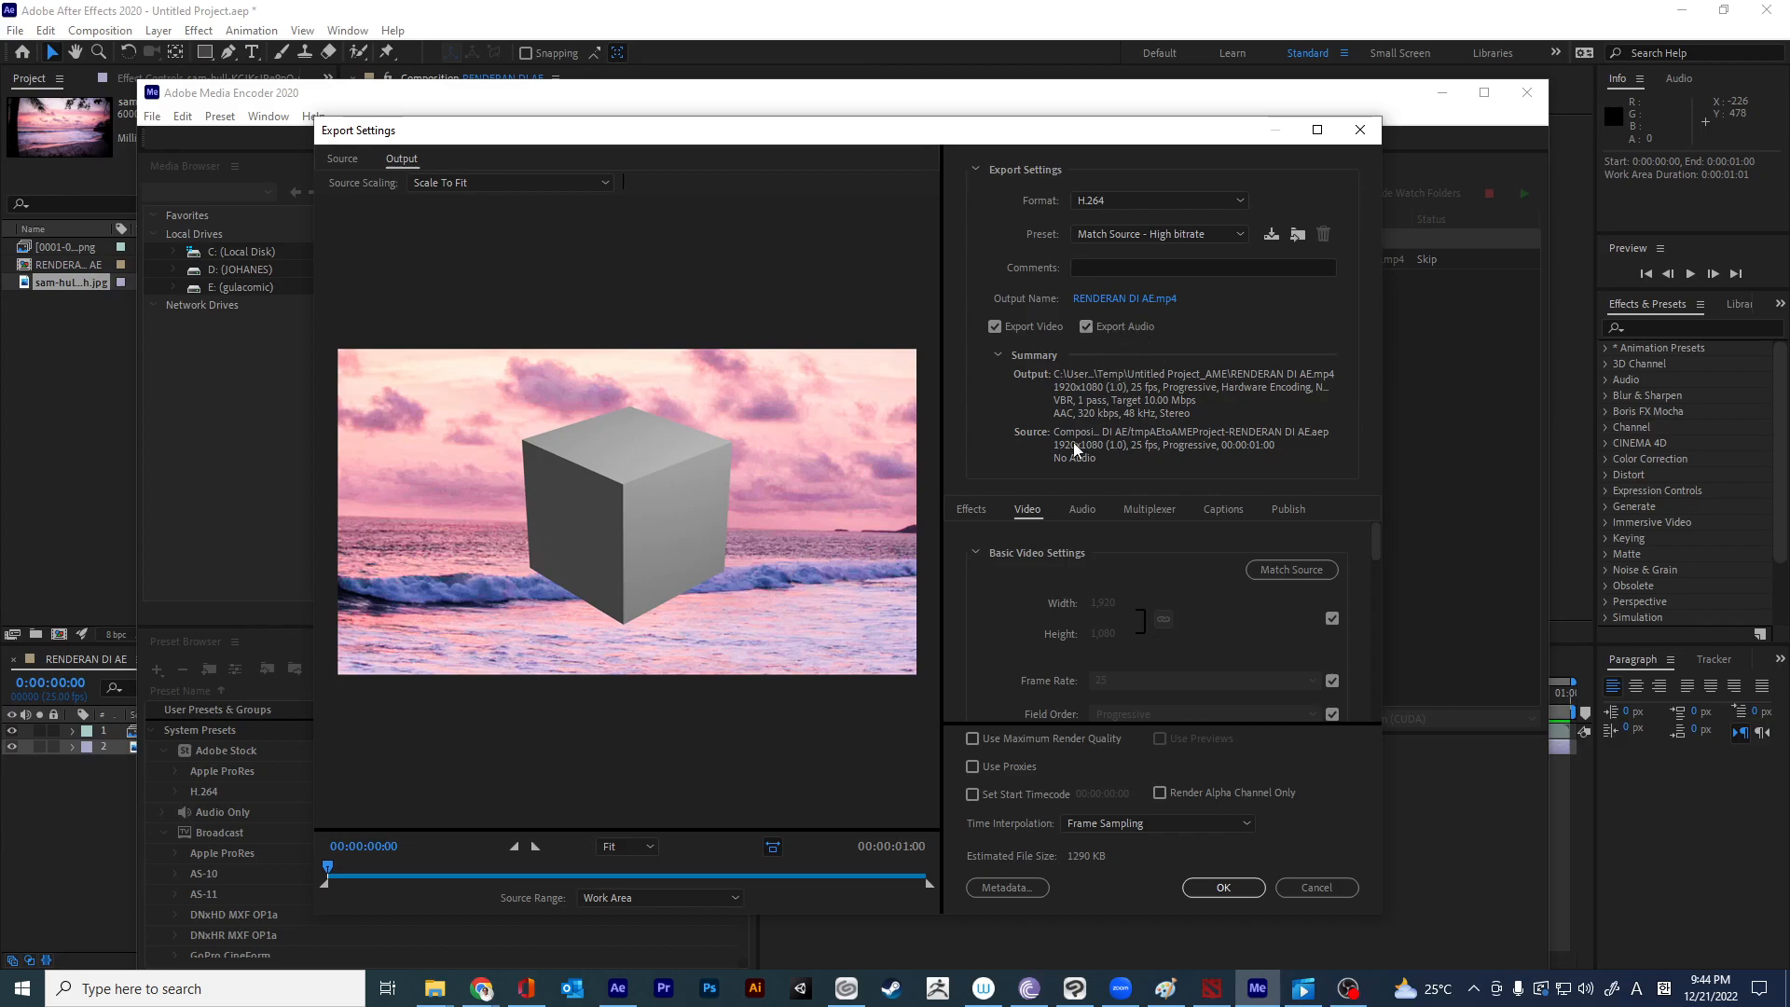
scroll(1177, 667, "down", 3)
scroll(1172, 667, "up", 3)
scroll(1033, 618, "down", 8)
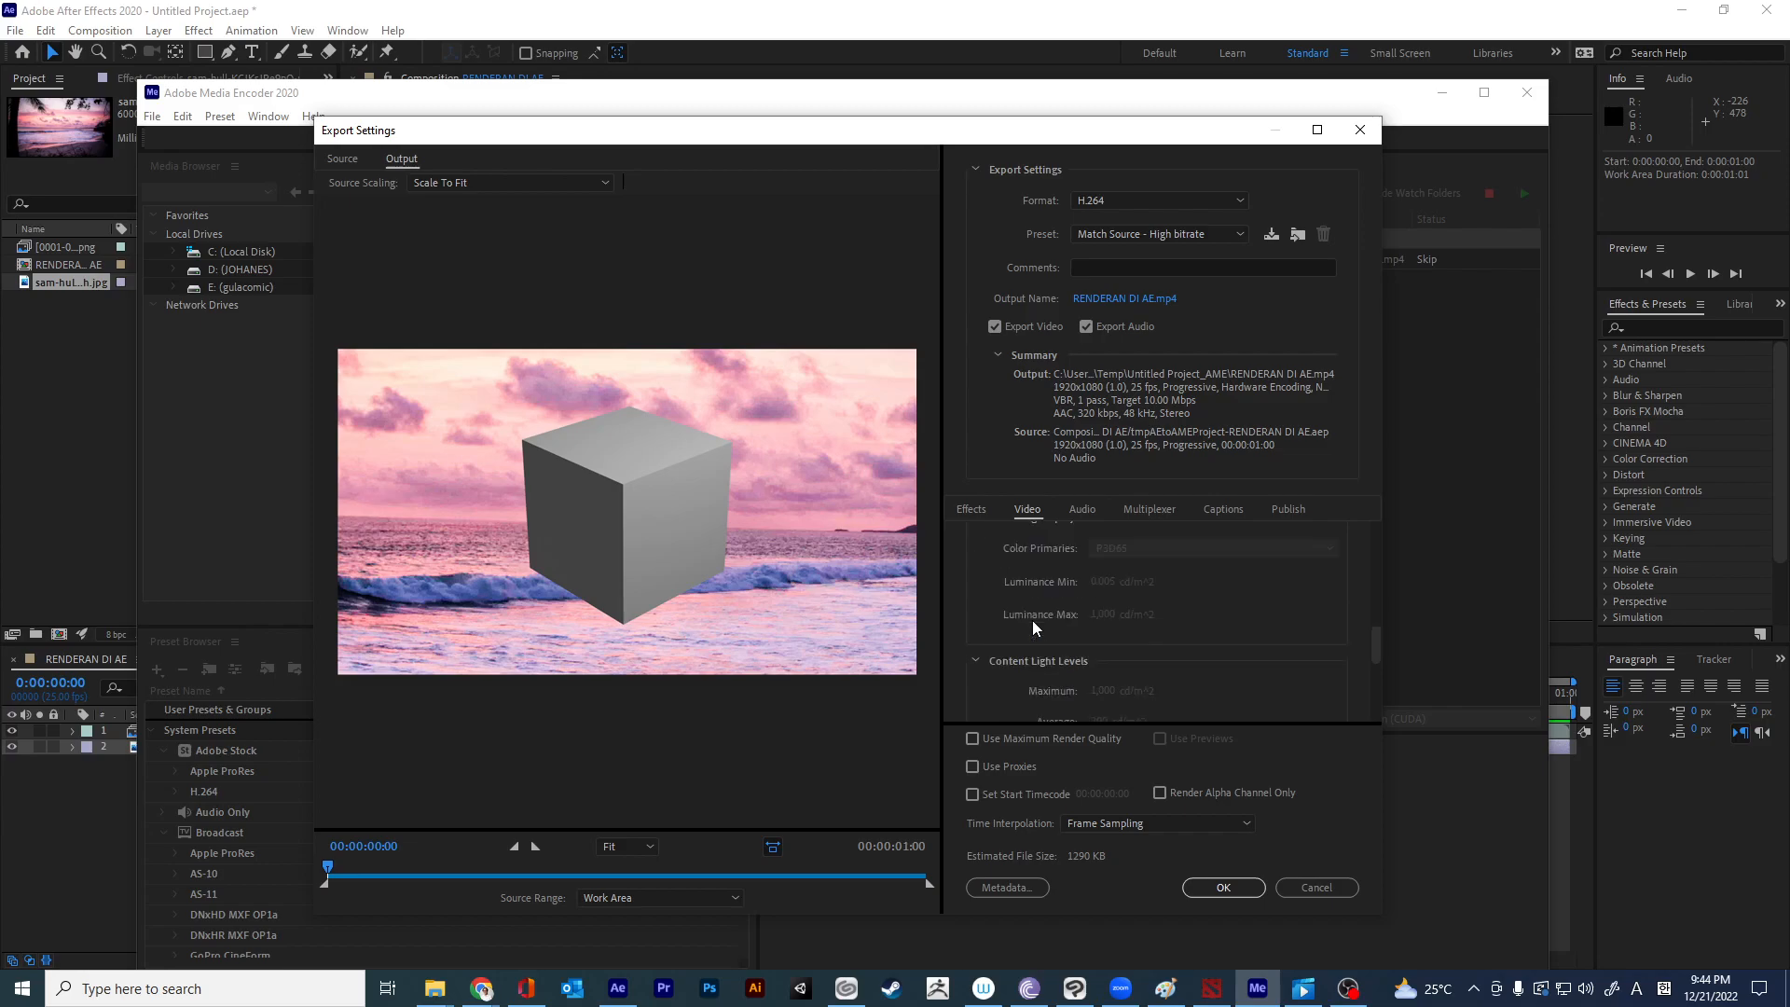
scroll(1028, 619, "down", 2)
scroll(1033, 619, "up", 2)
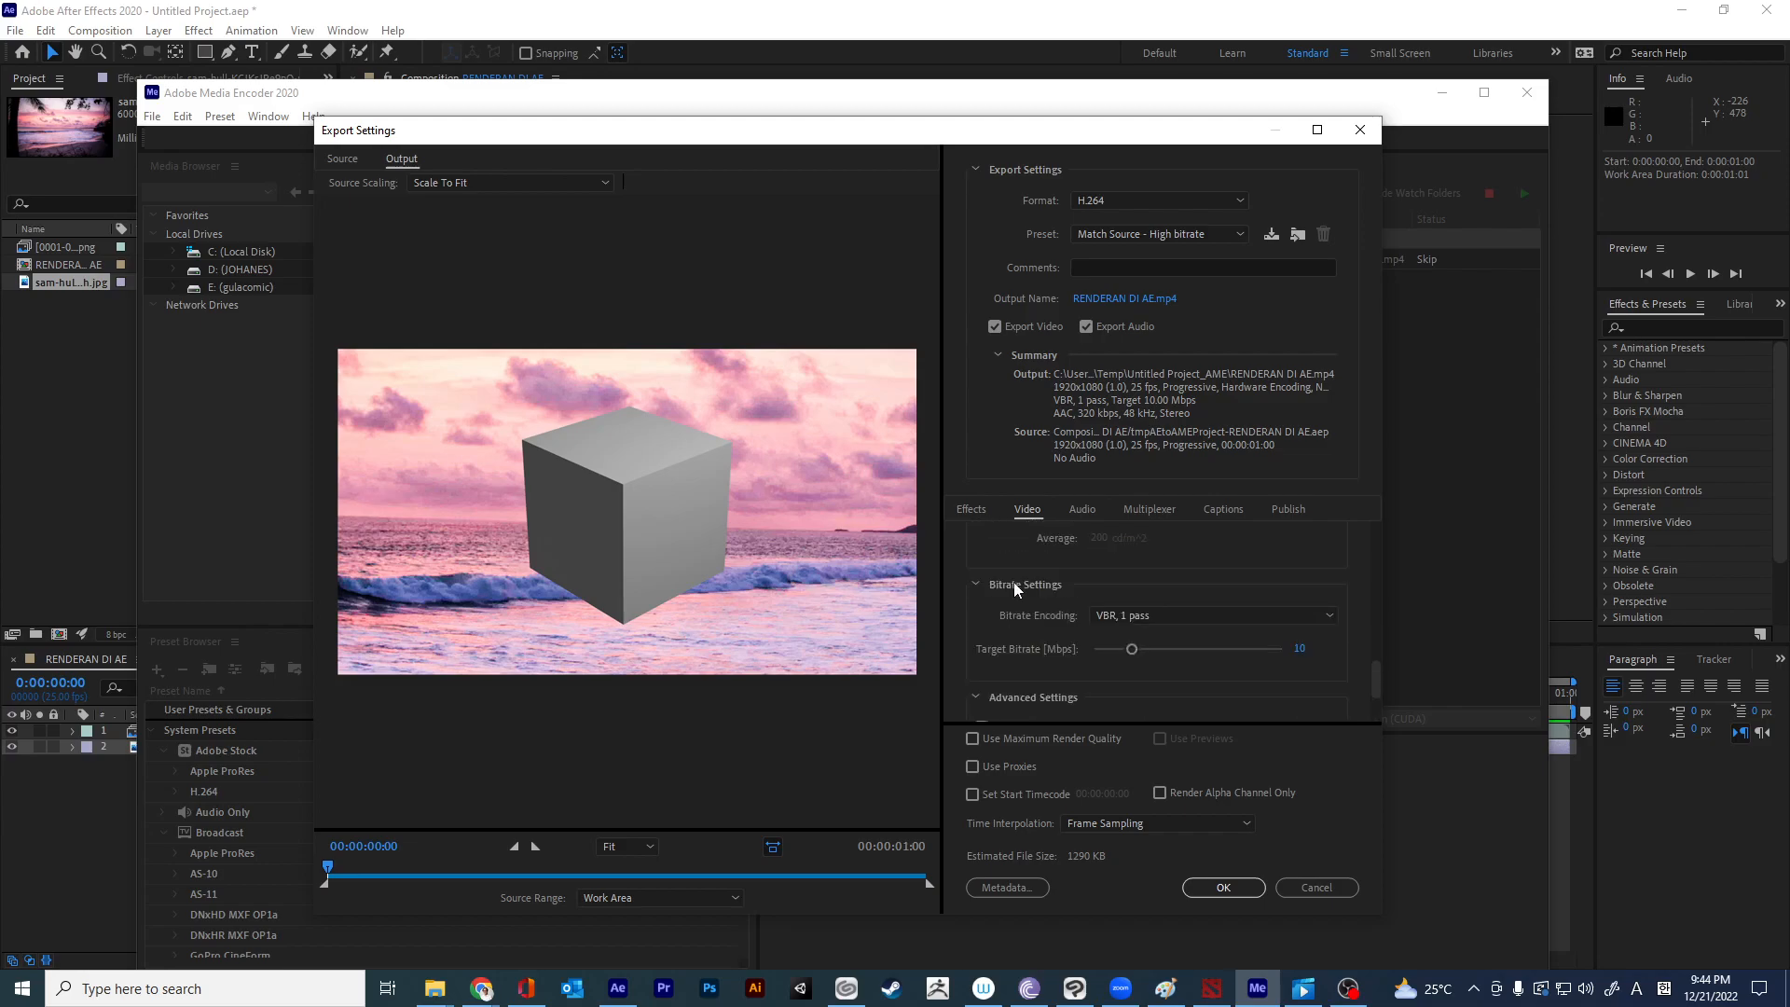
scroll(1044, 643, "up", 3)
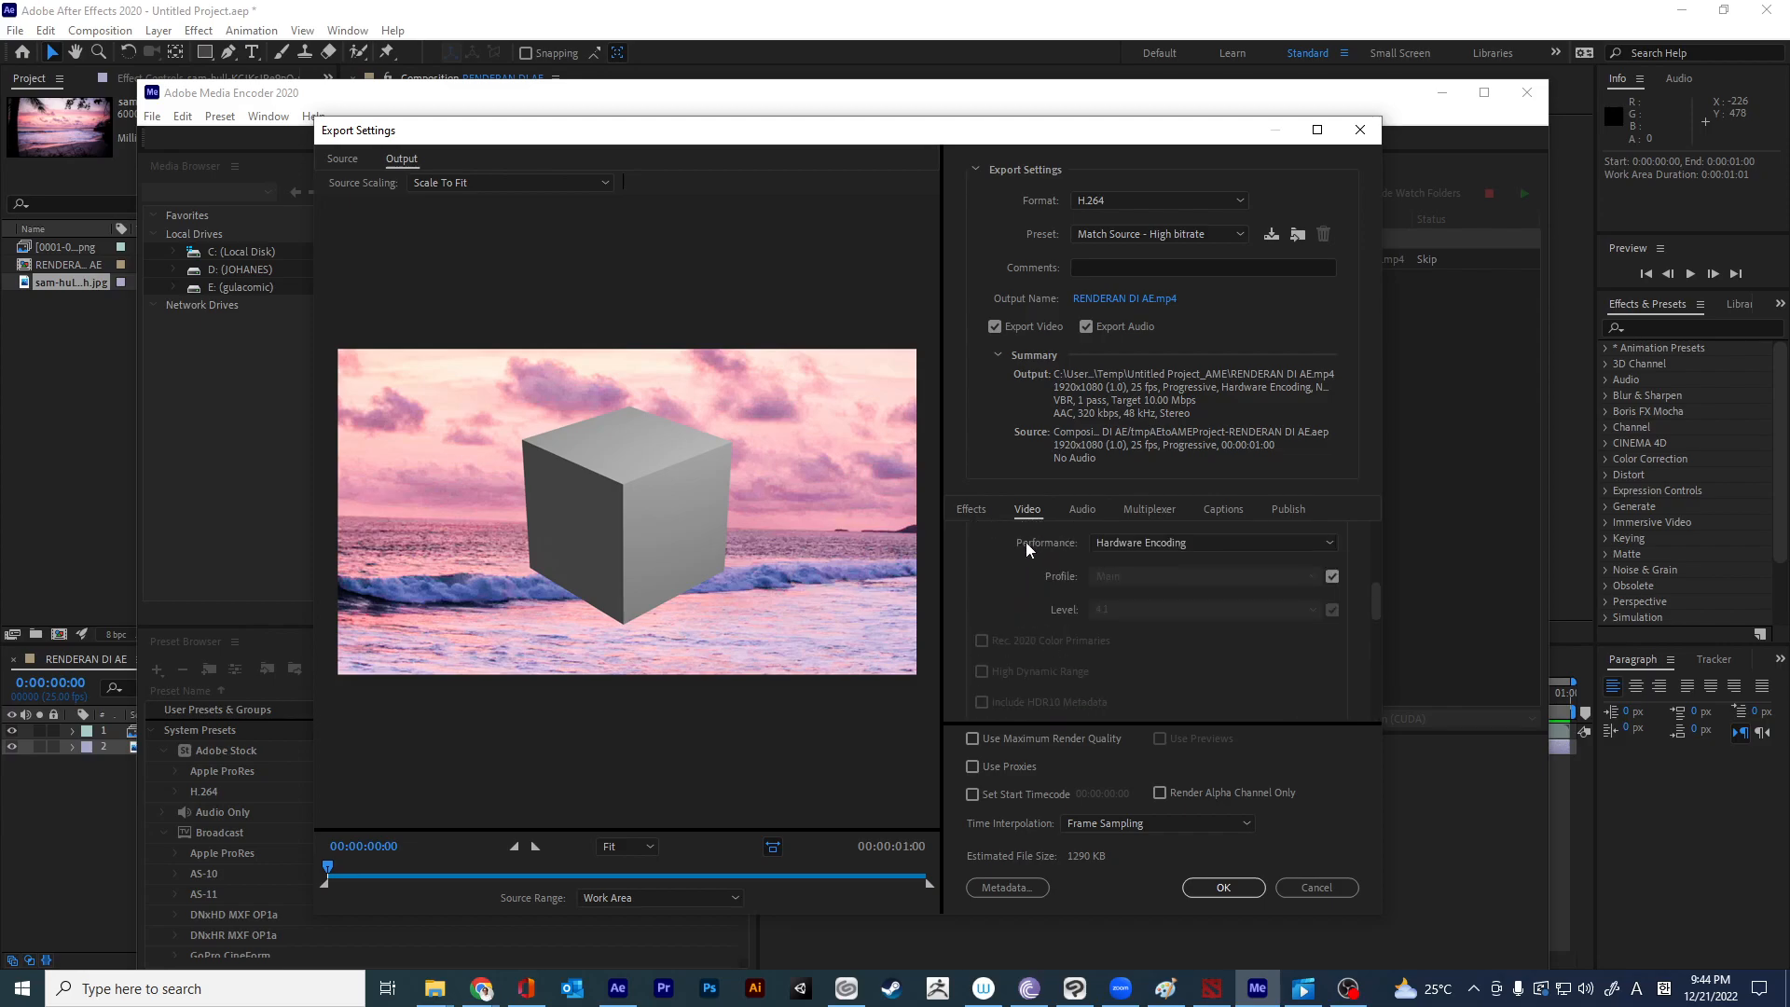
scroll(1053, 629, "down", 3)
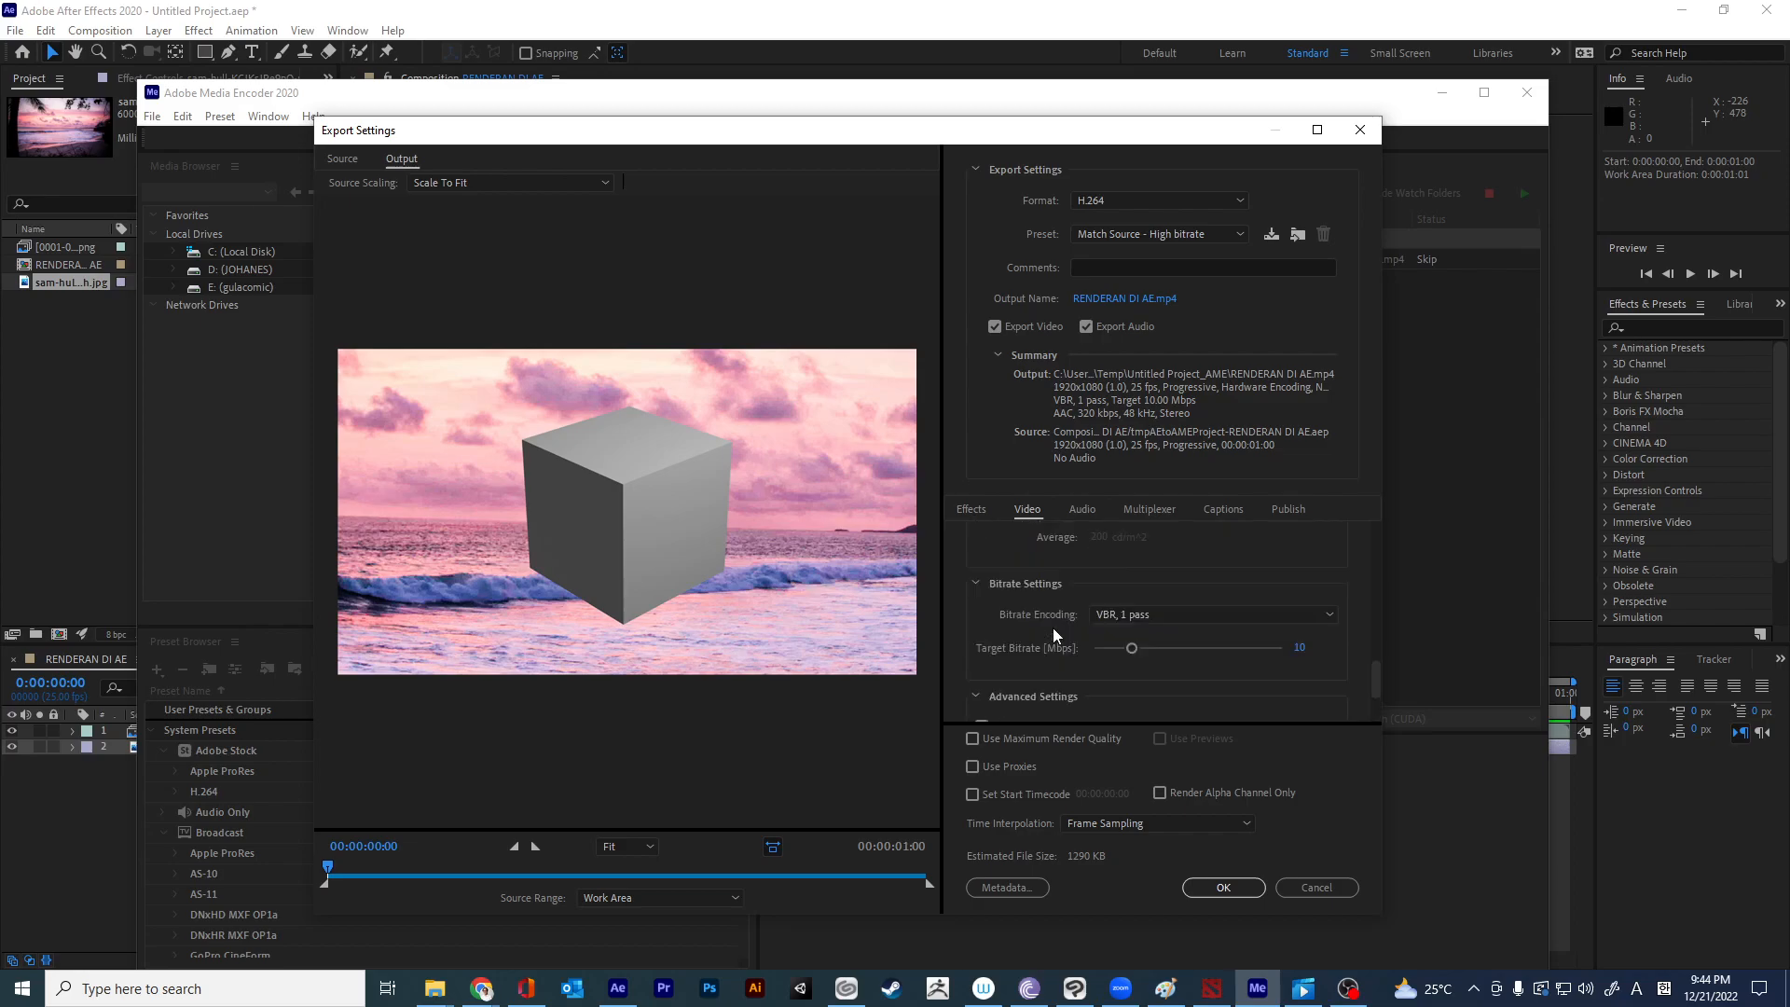
left_click(1136, 616)
left_click(1133, 618)
left_click(1149, 617)
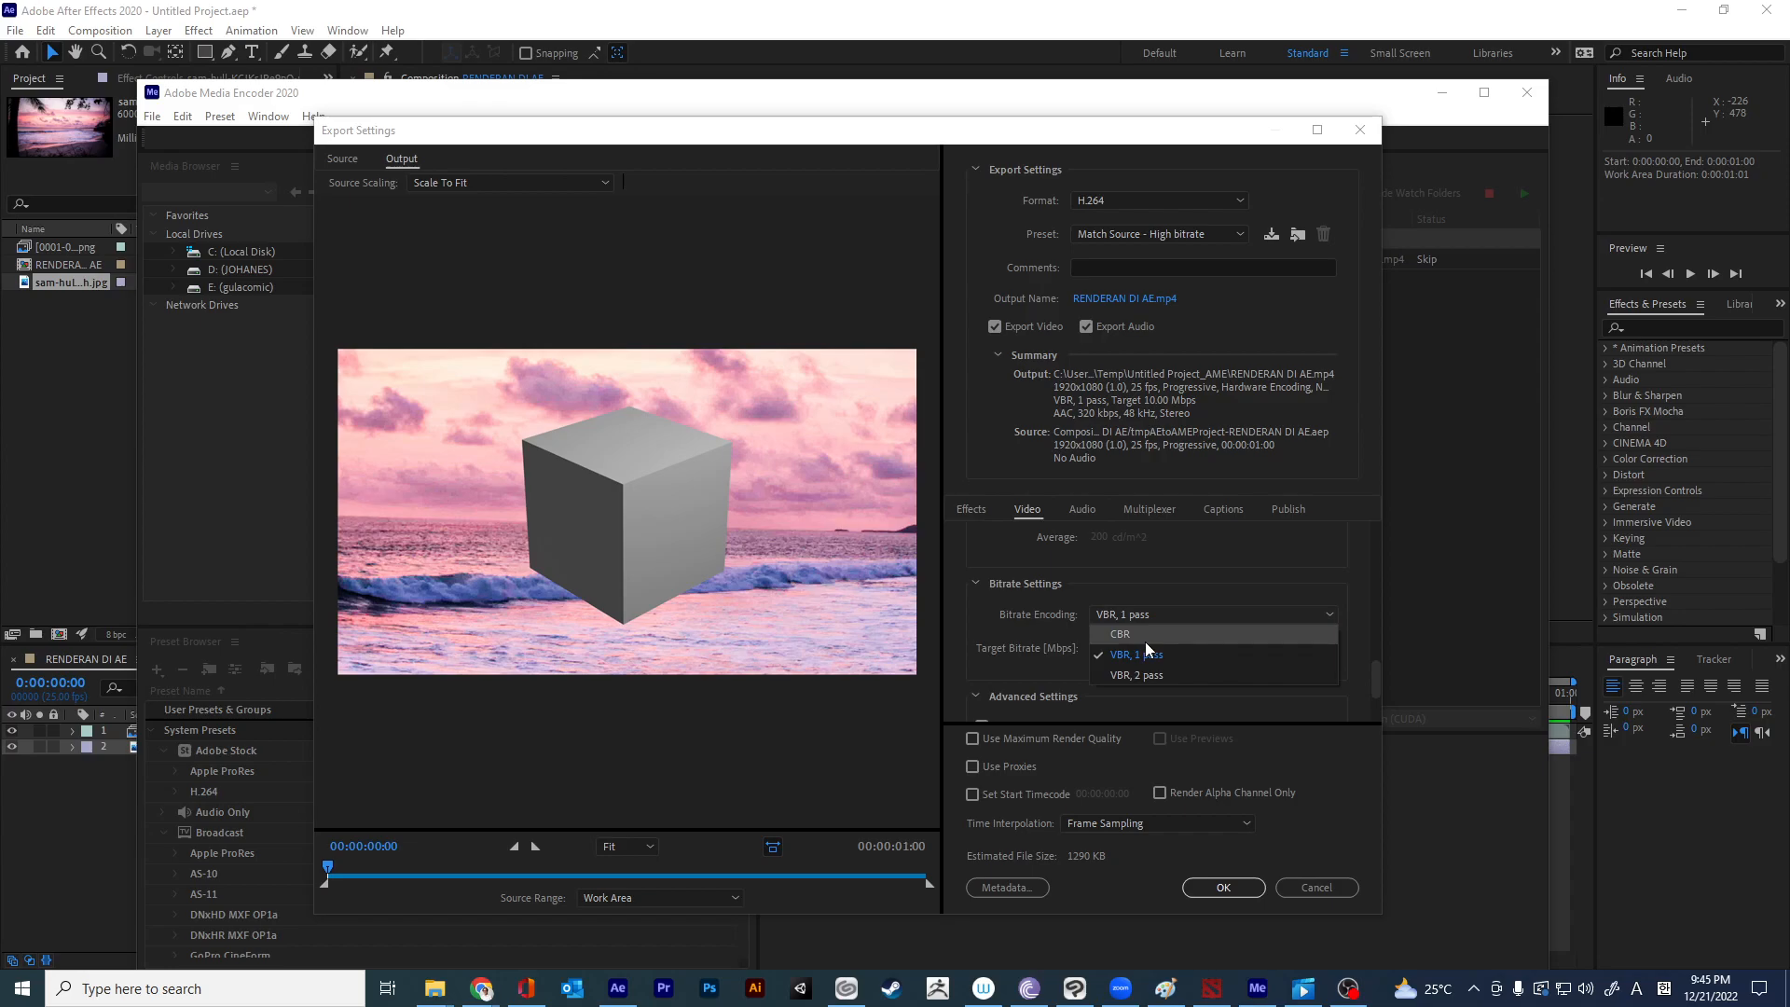
left_click(1136, 653)
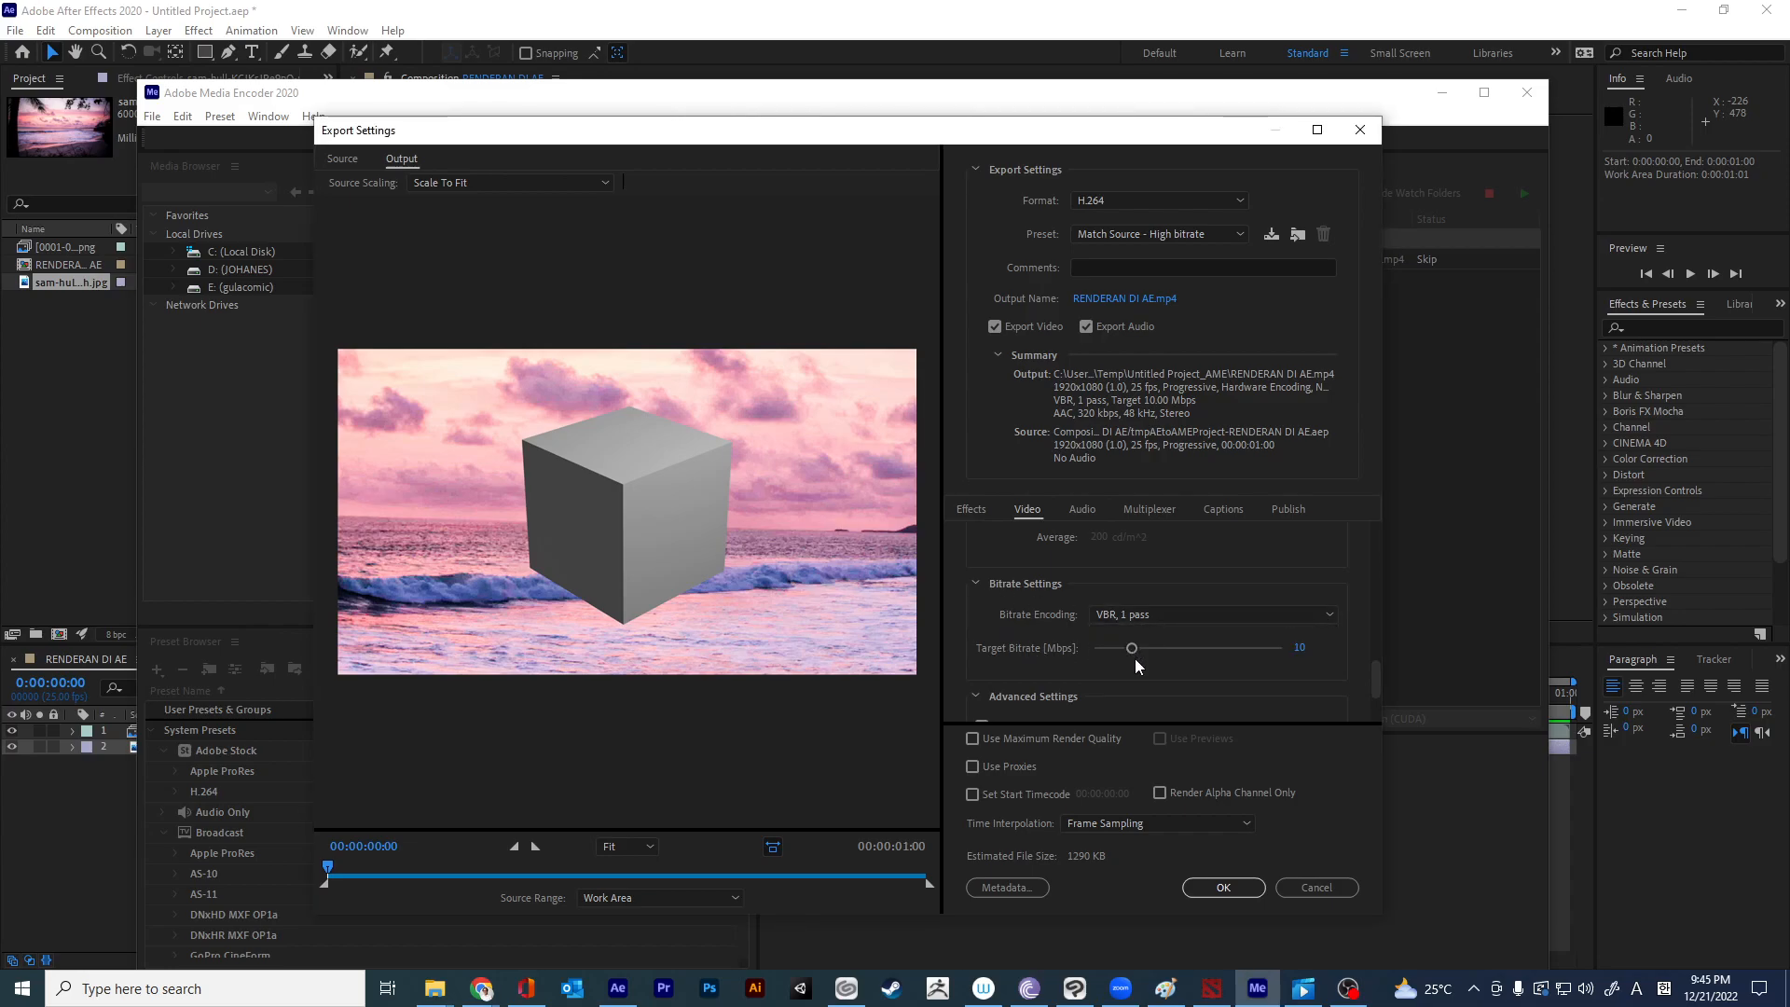
Set the target bitrate to 5 Mbps, accept the export settings and recheck their summary.
left_click_drag(1132, 650, 1116, 657)
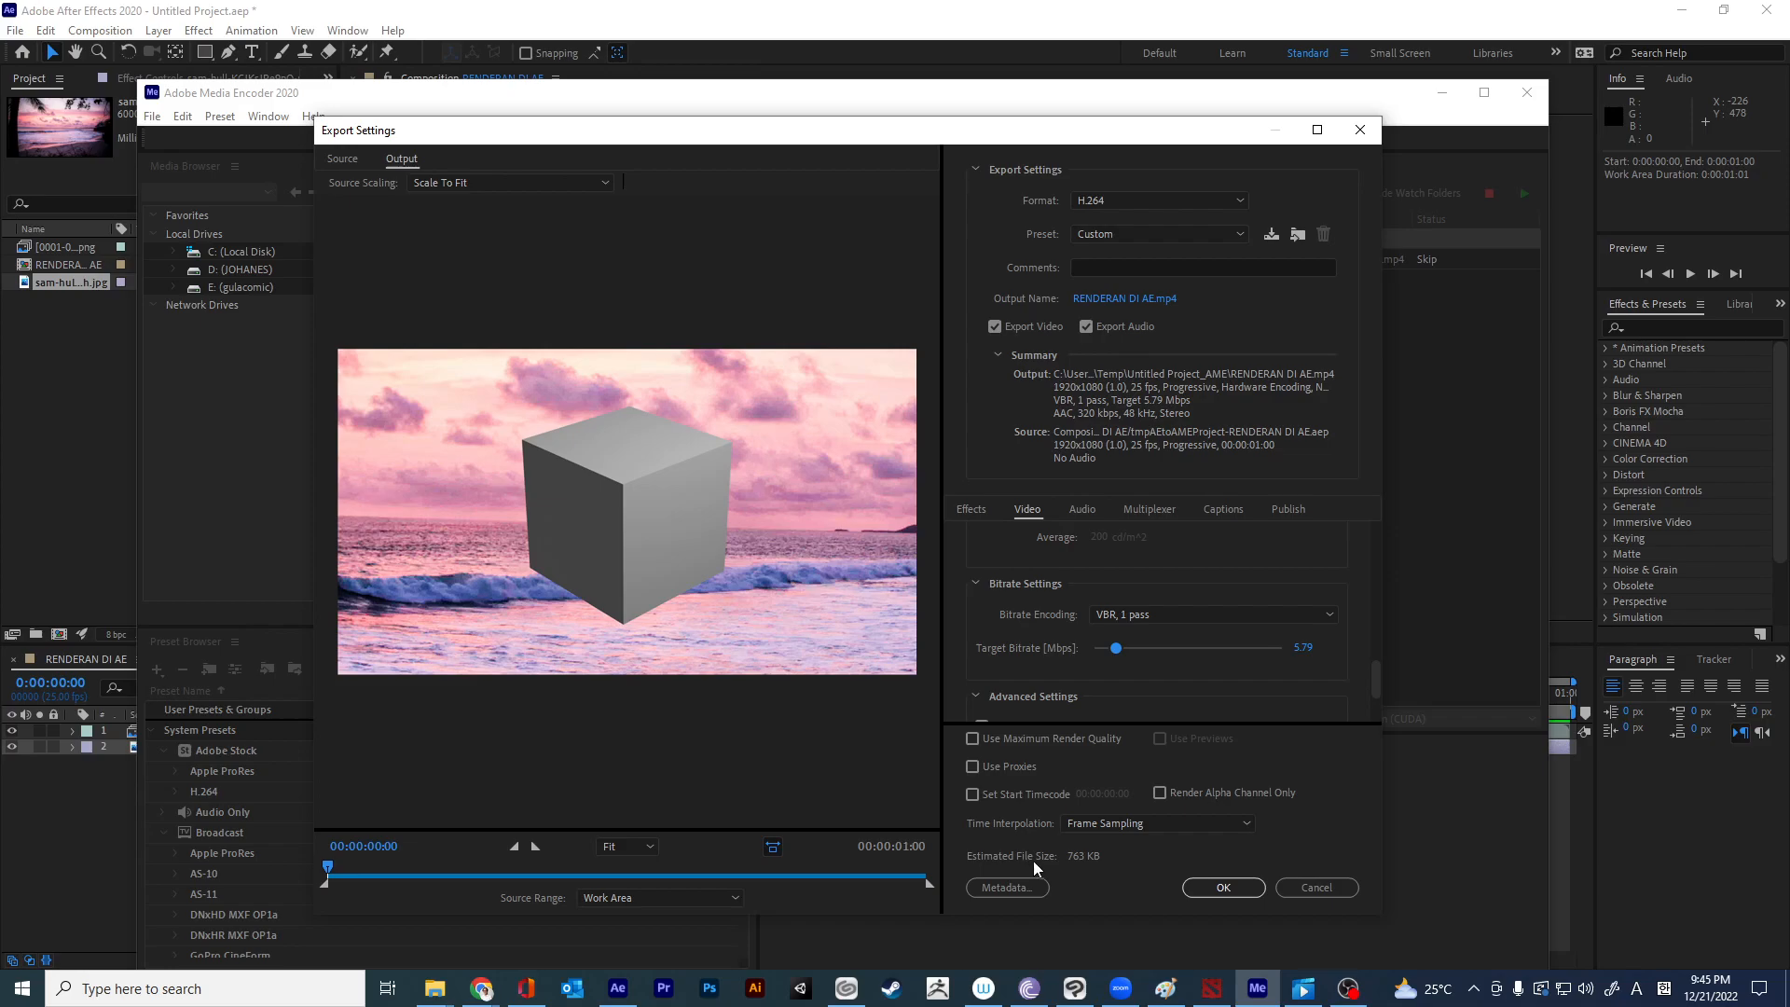
left_click(1297, 652)
type("5")
key("Return")
left_click(1240, 882)
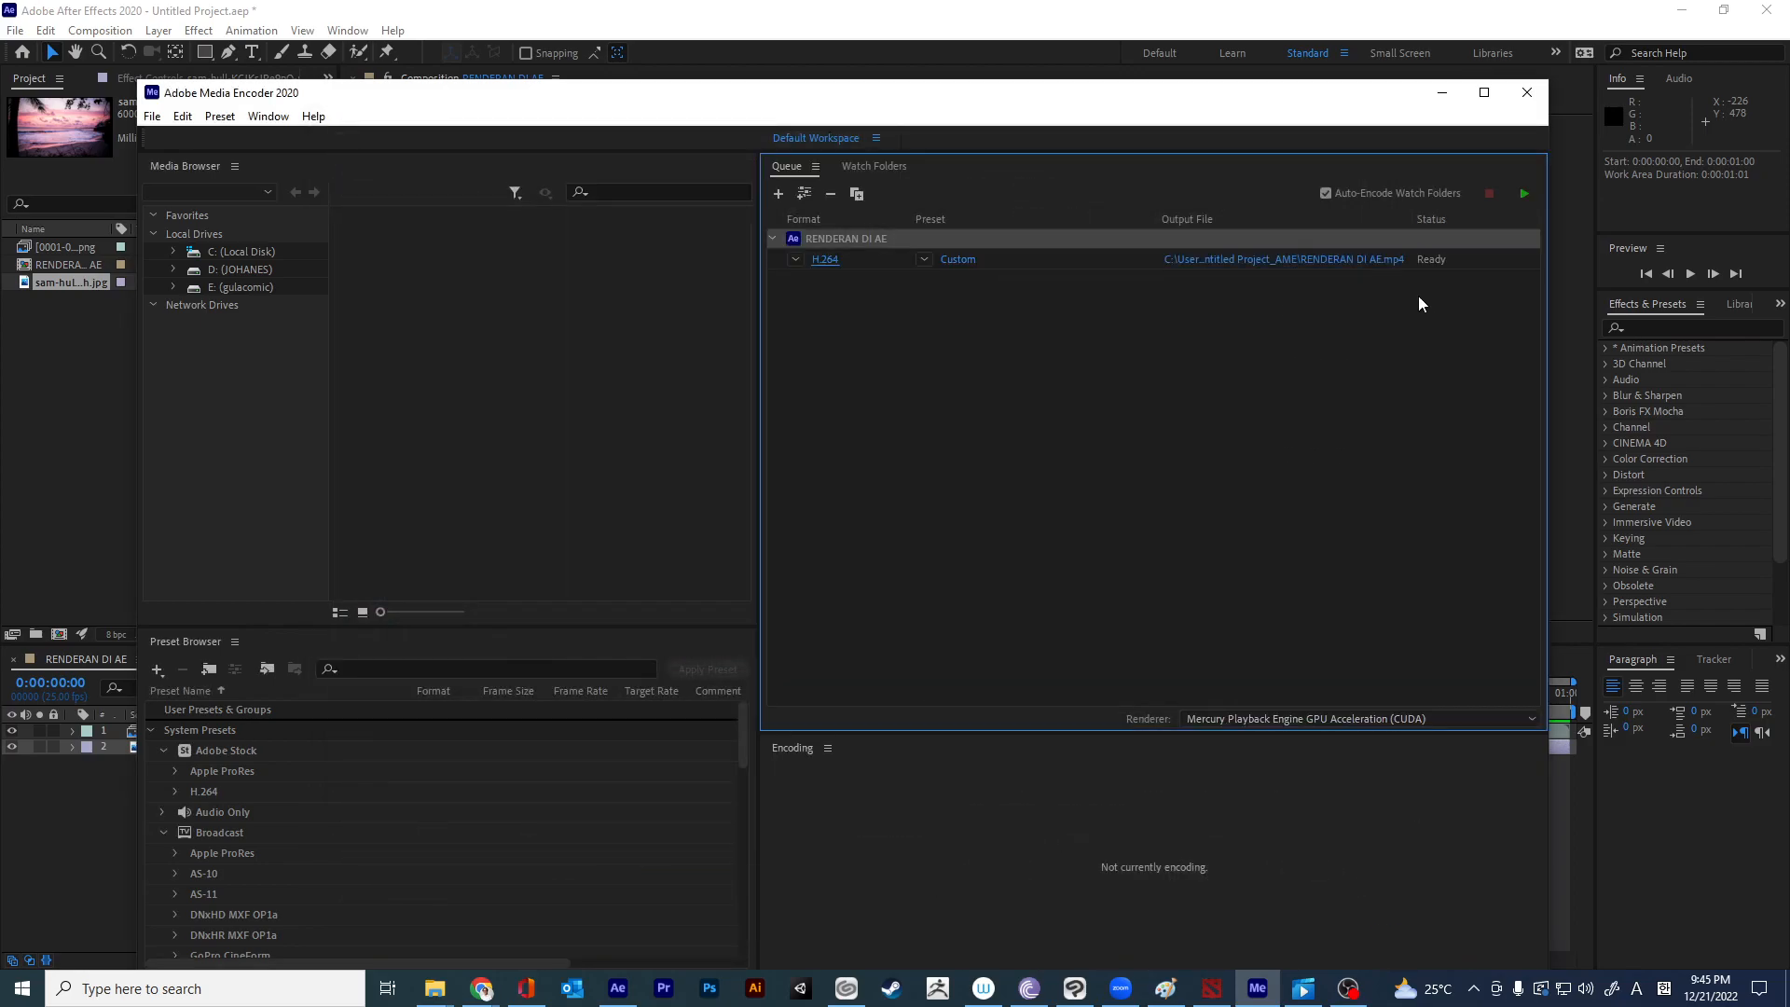
left_click(958, 260)
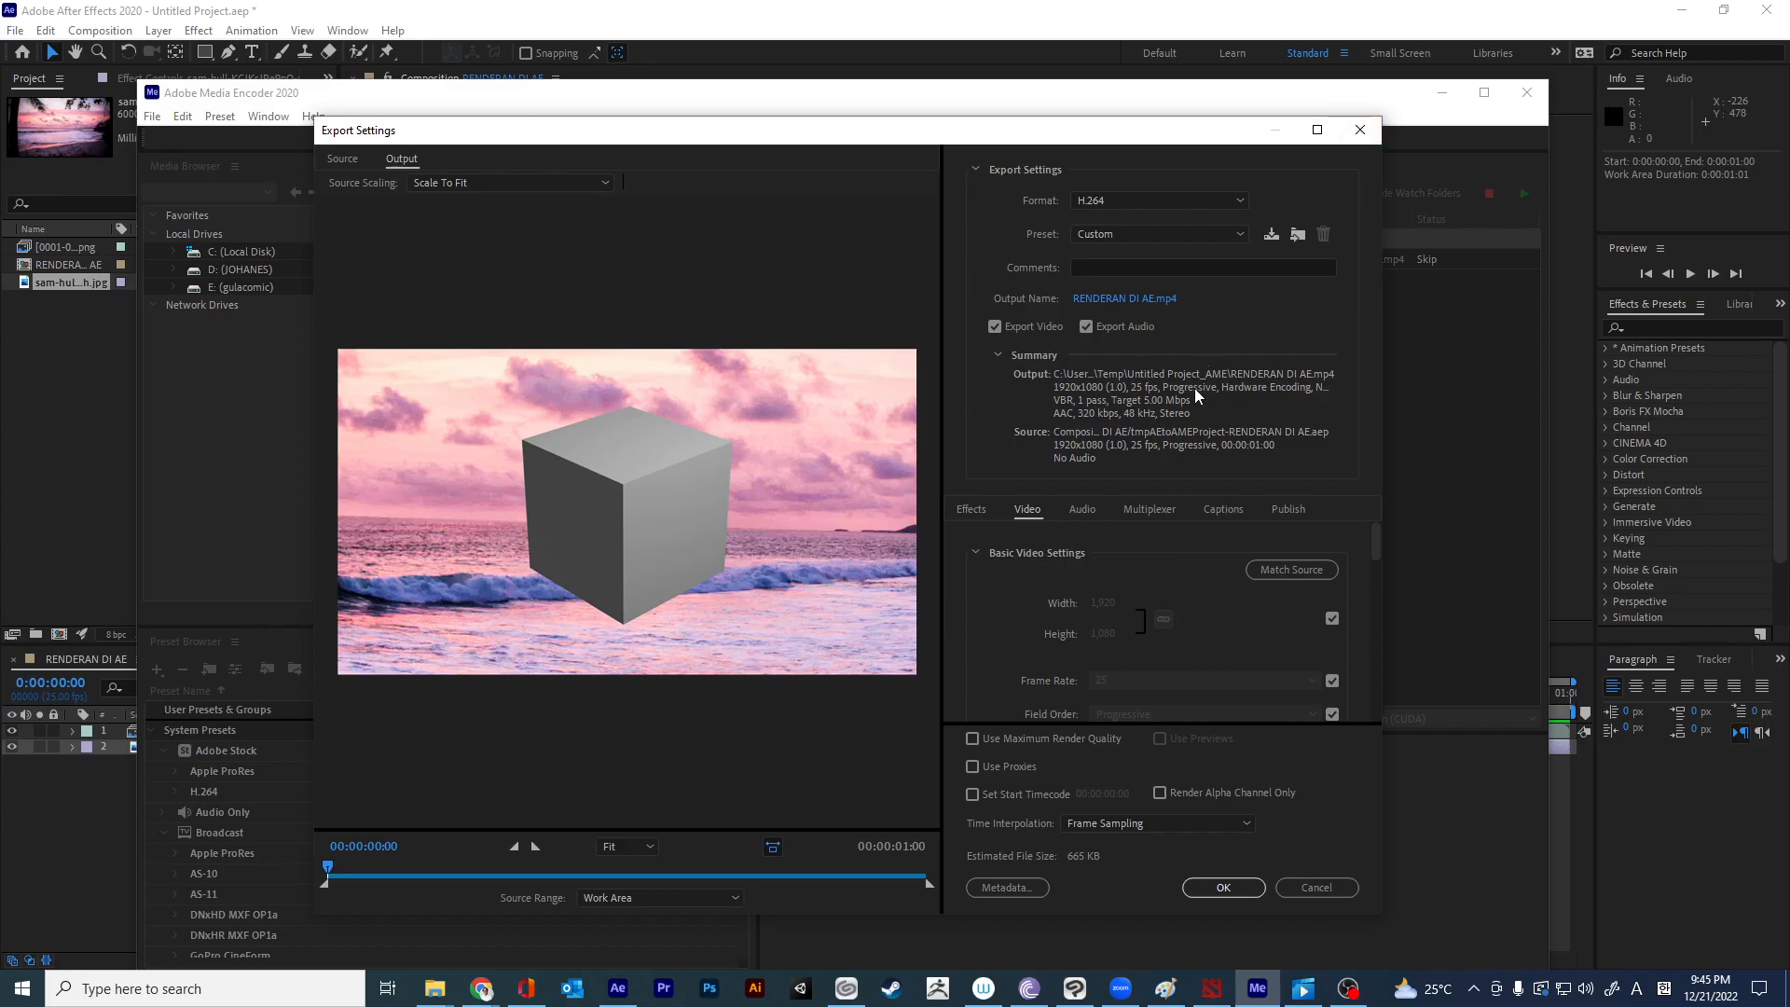
left_click(1360, 130)
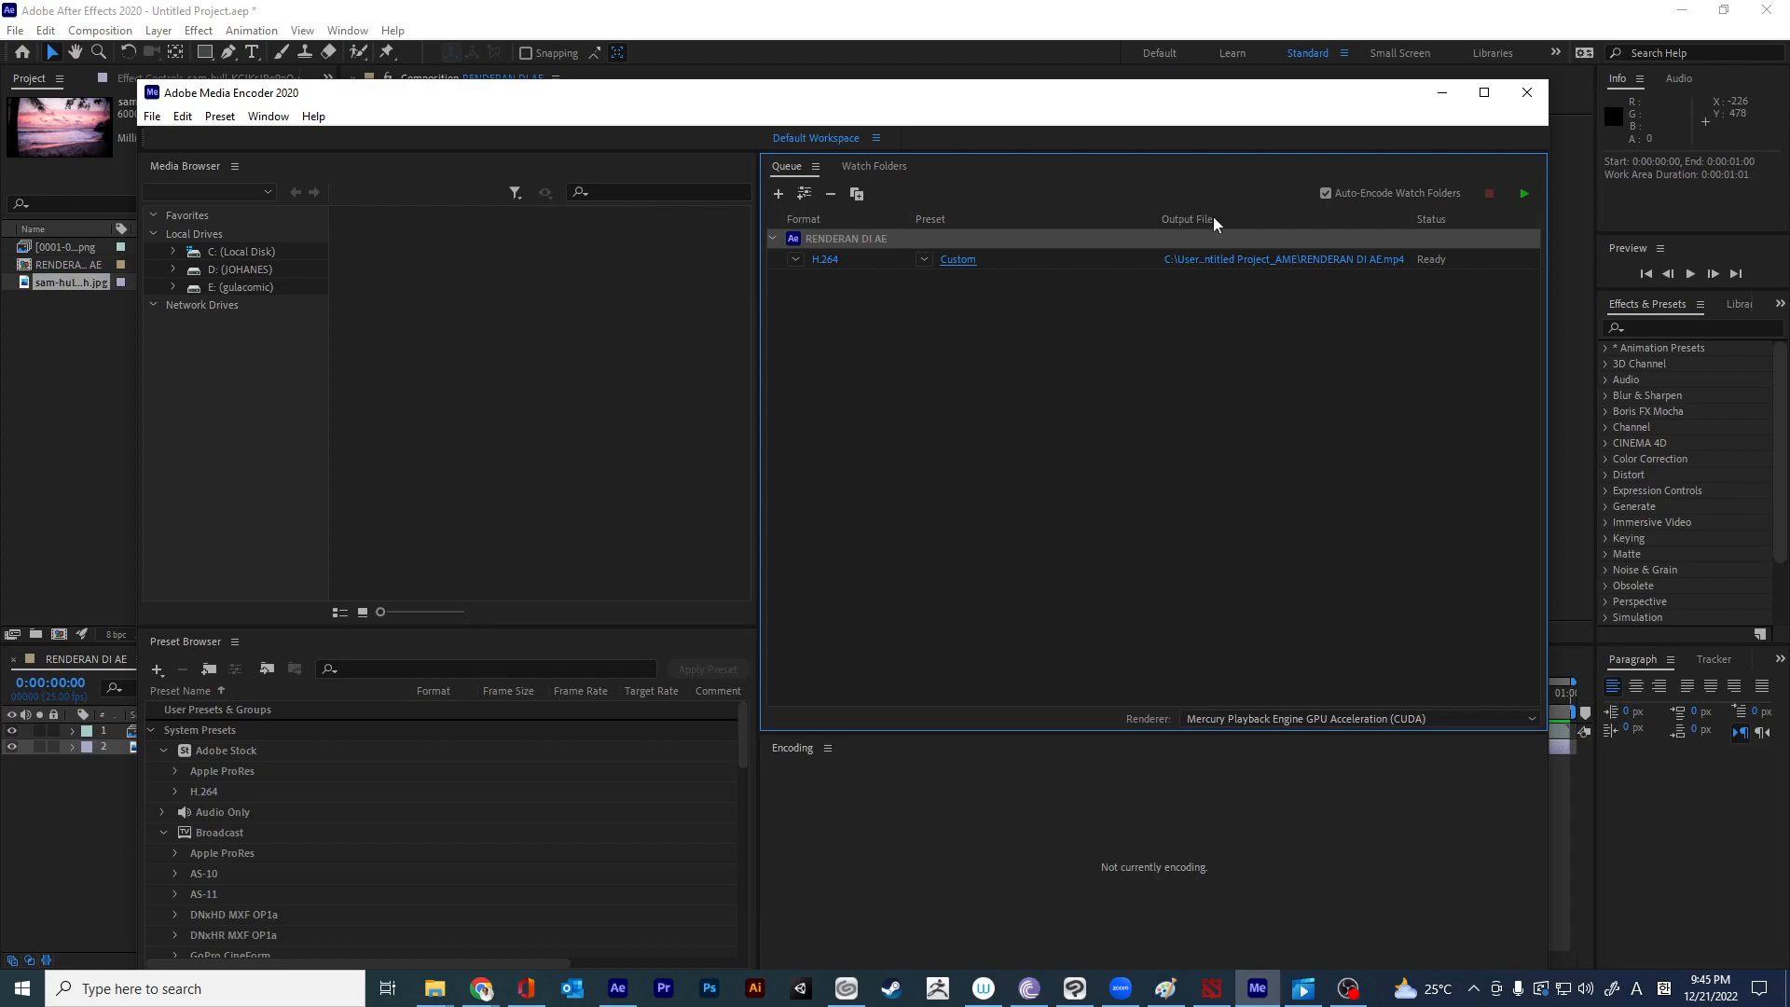
Open the job's output location and create a folder named OUTPUT VIDEO on the D: drive.
left_click(1226, 260)
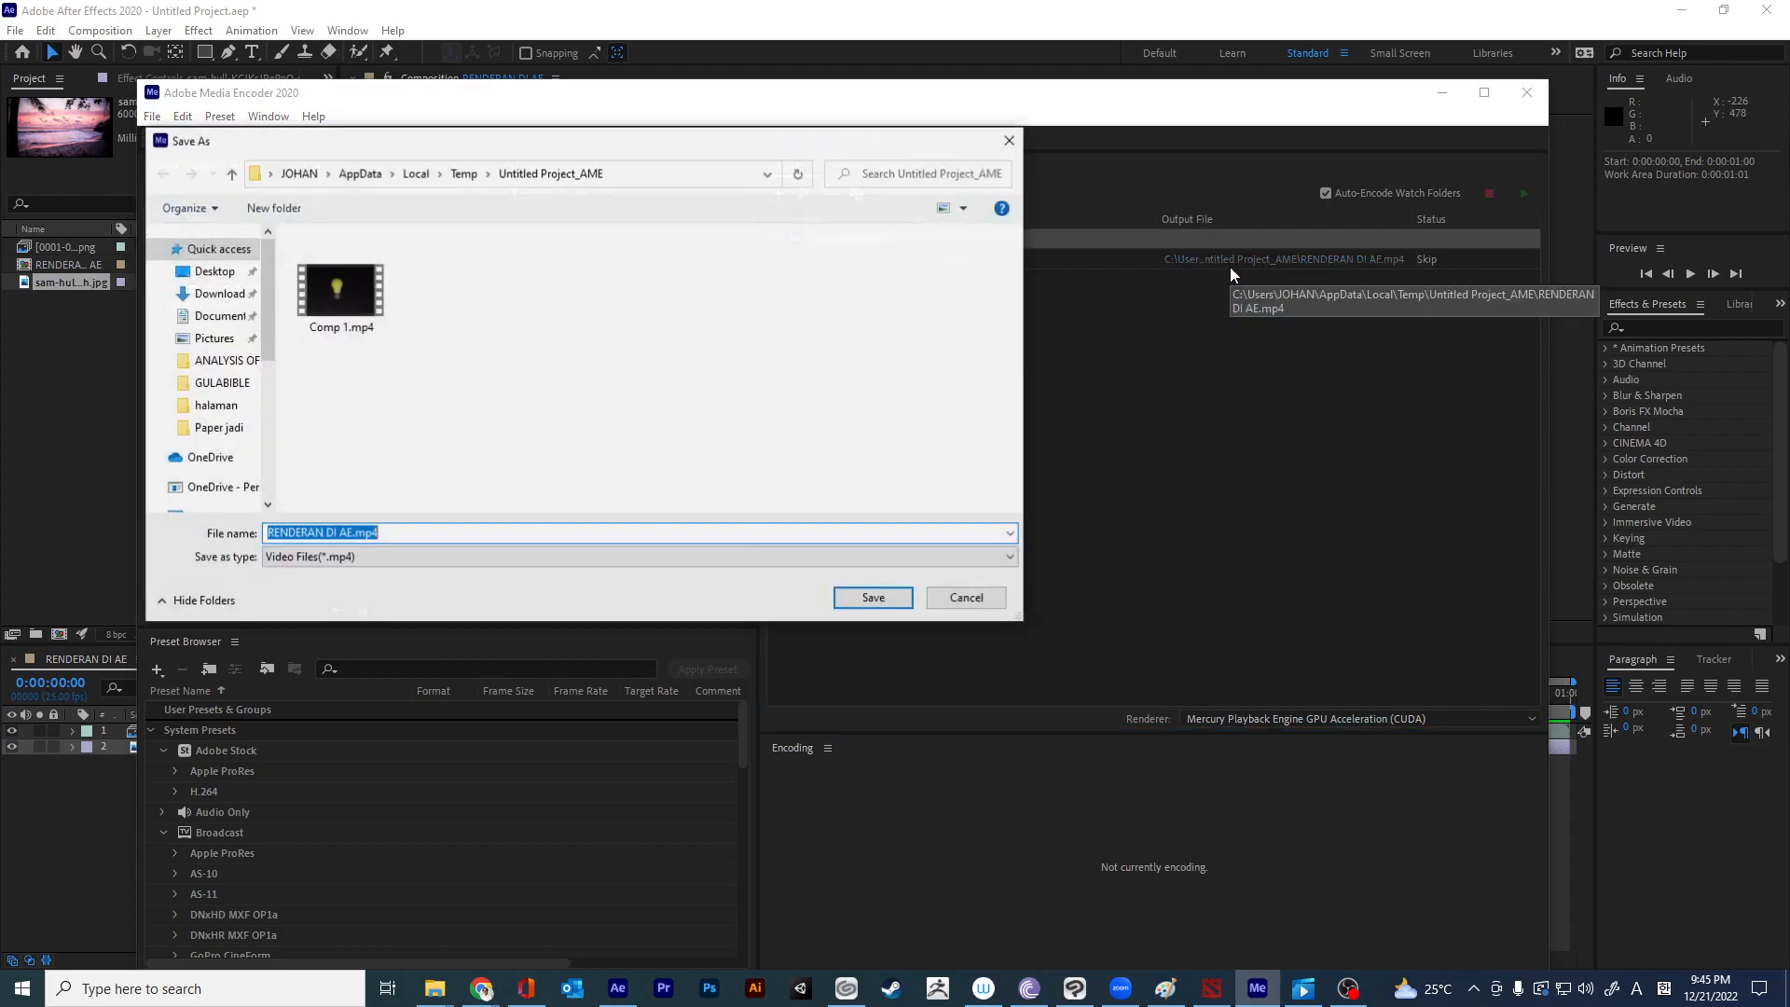
scroll(248, 391, "down", 3)
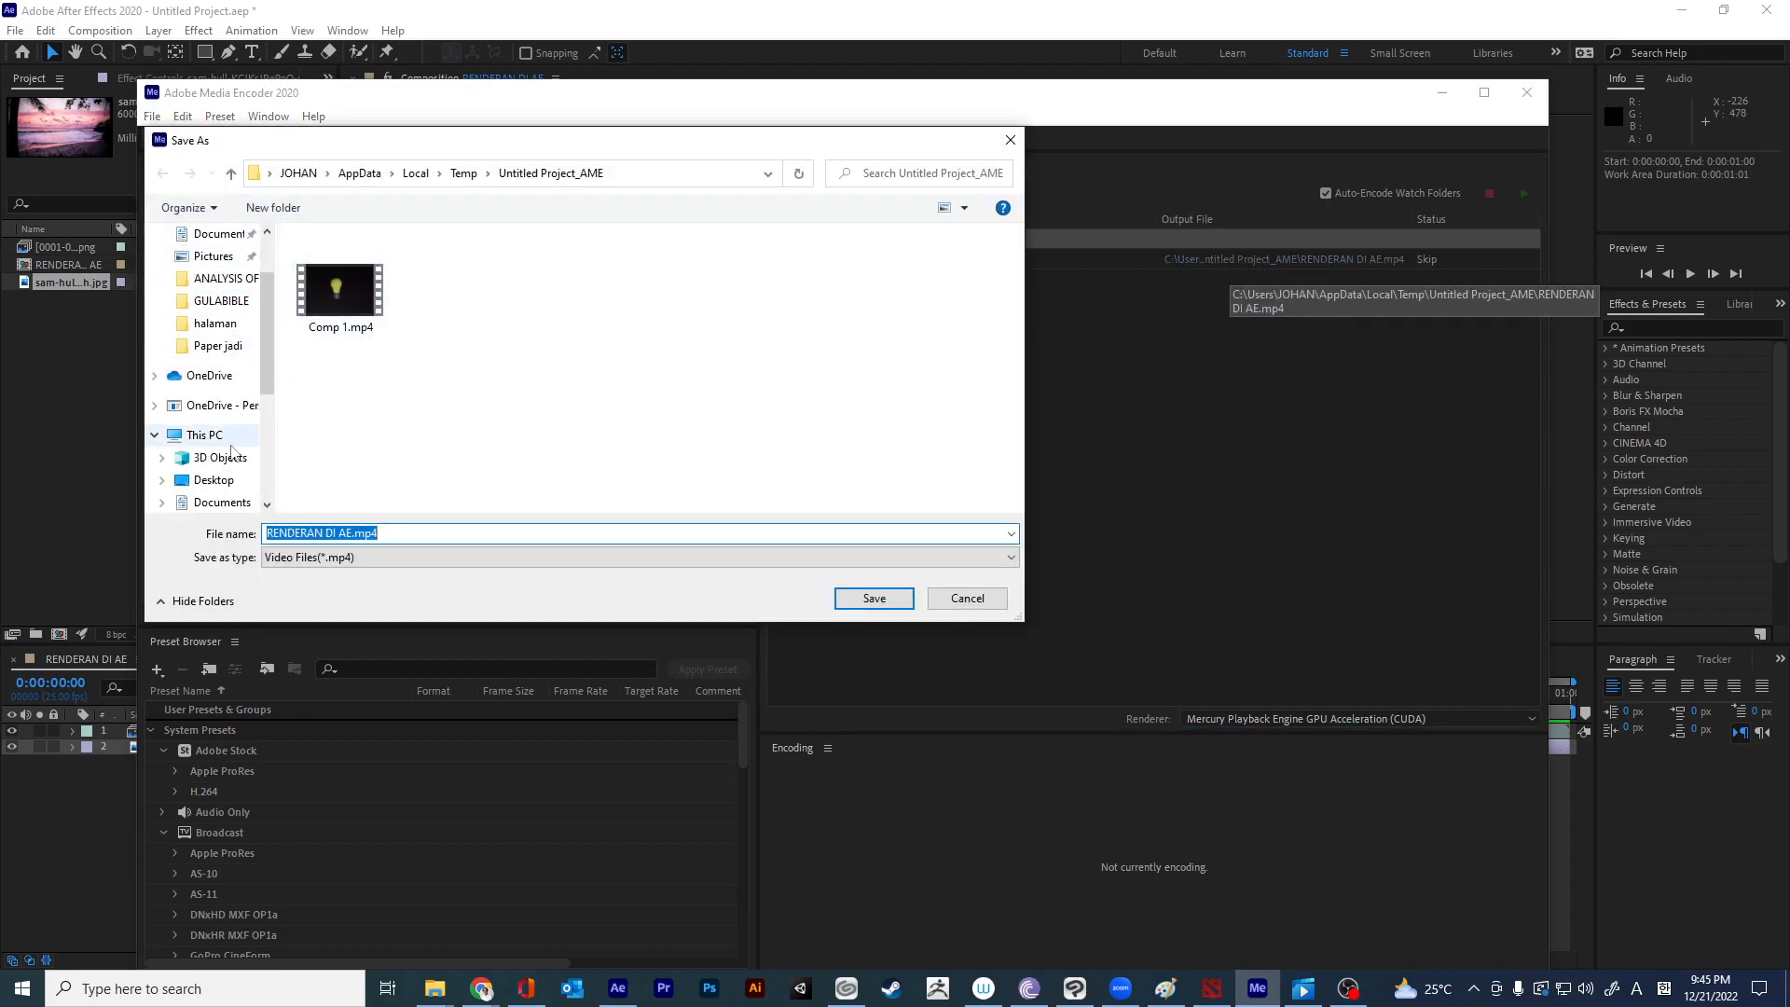
scroll(233, 485, "down", 2)
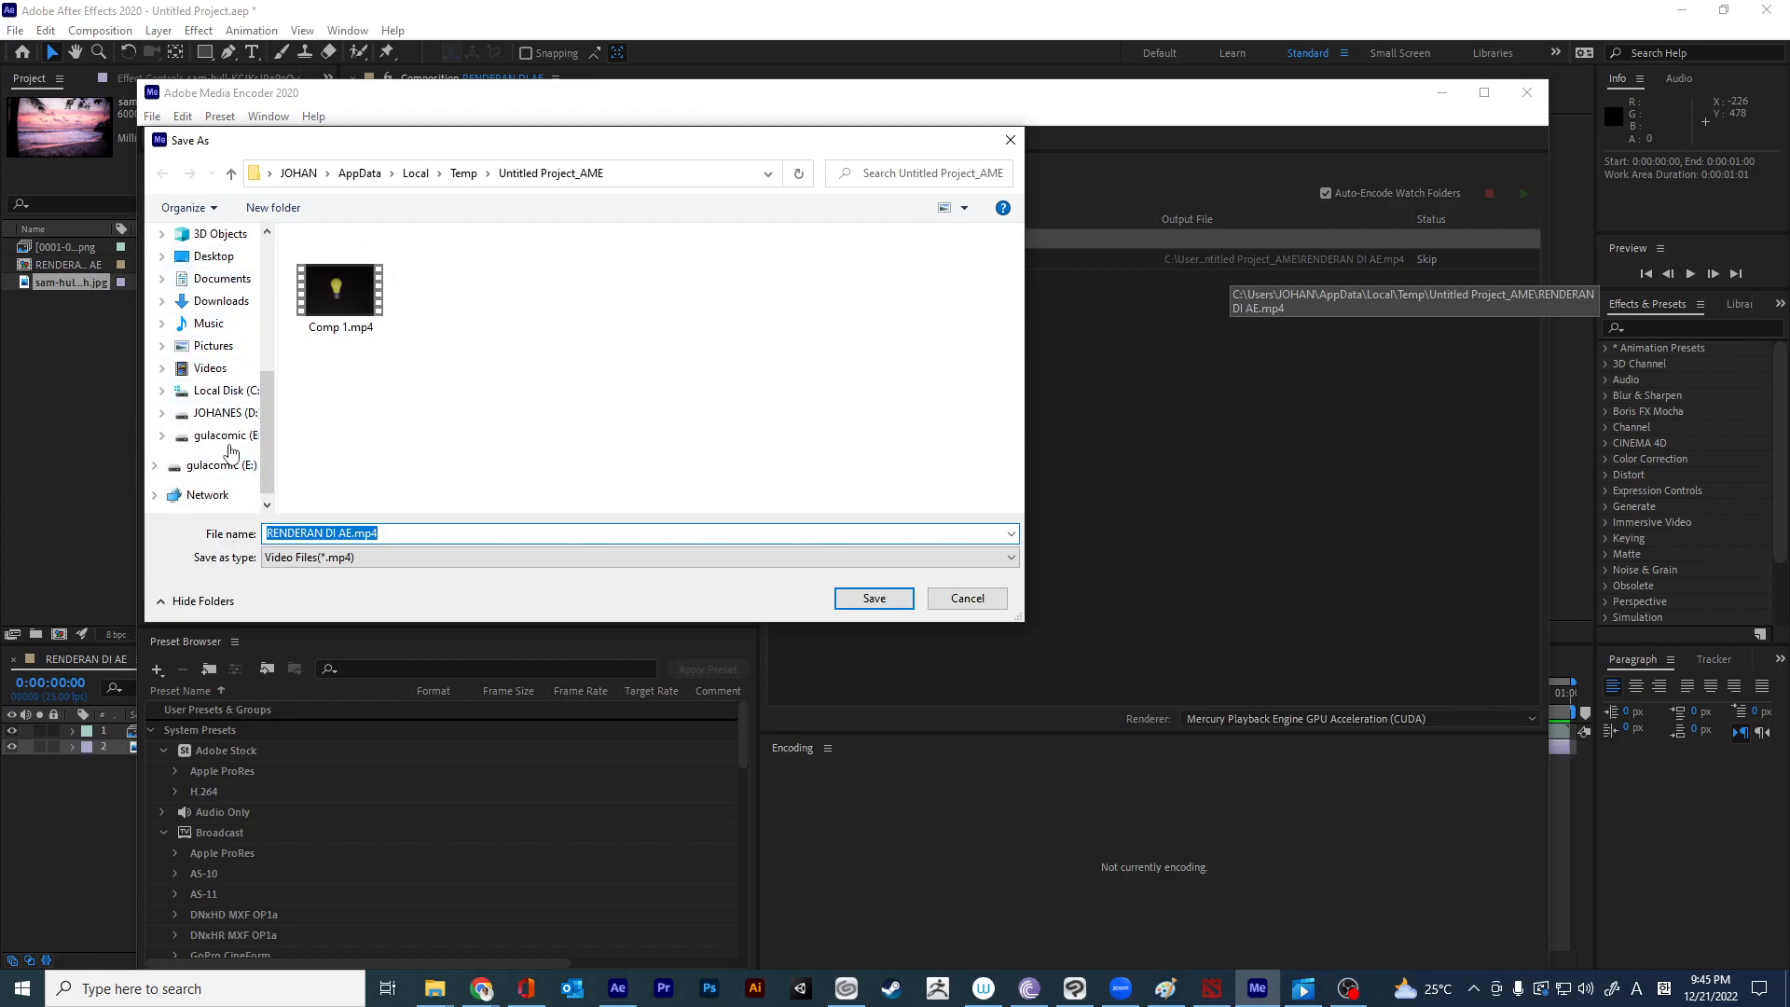
left_click(222, 412)
right_click(858, 373)
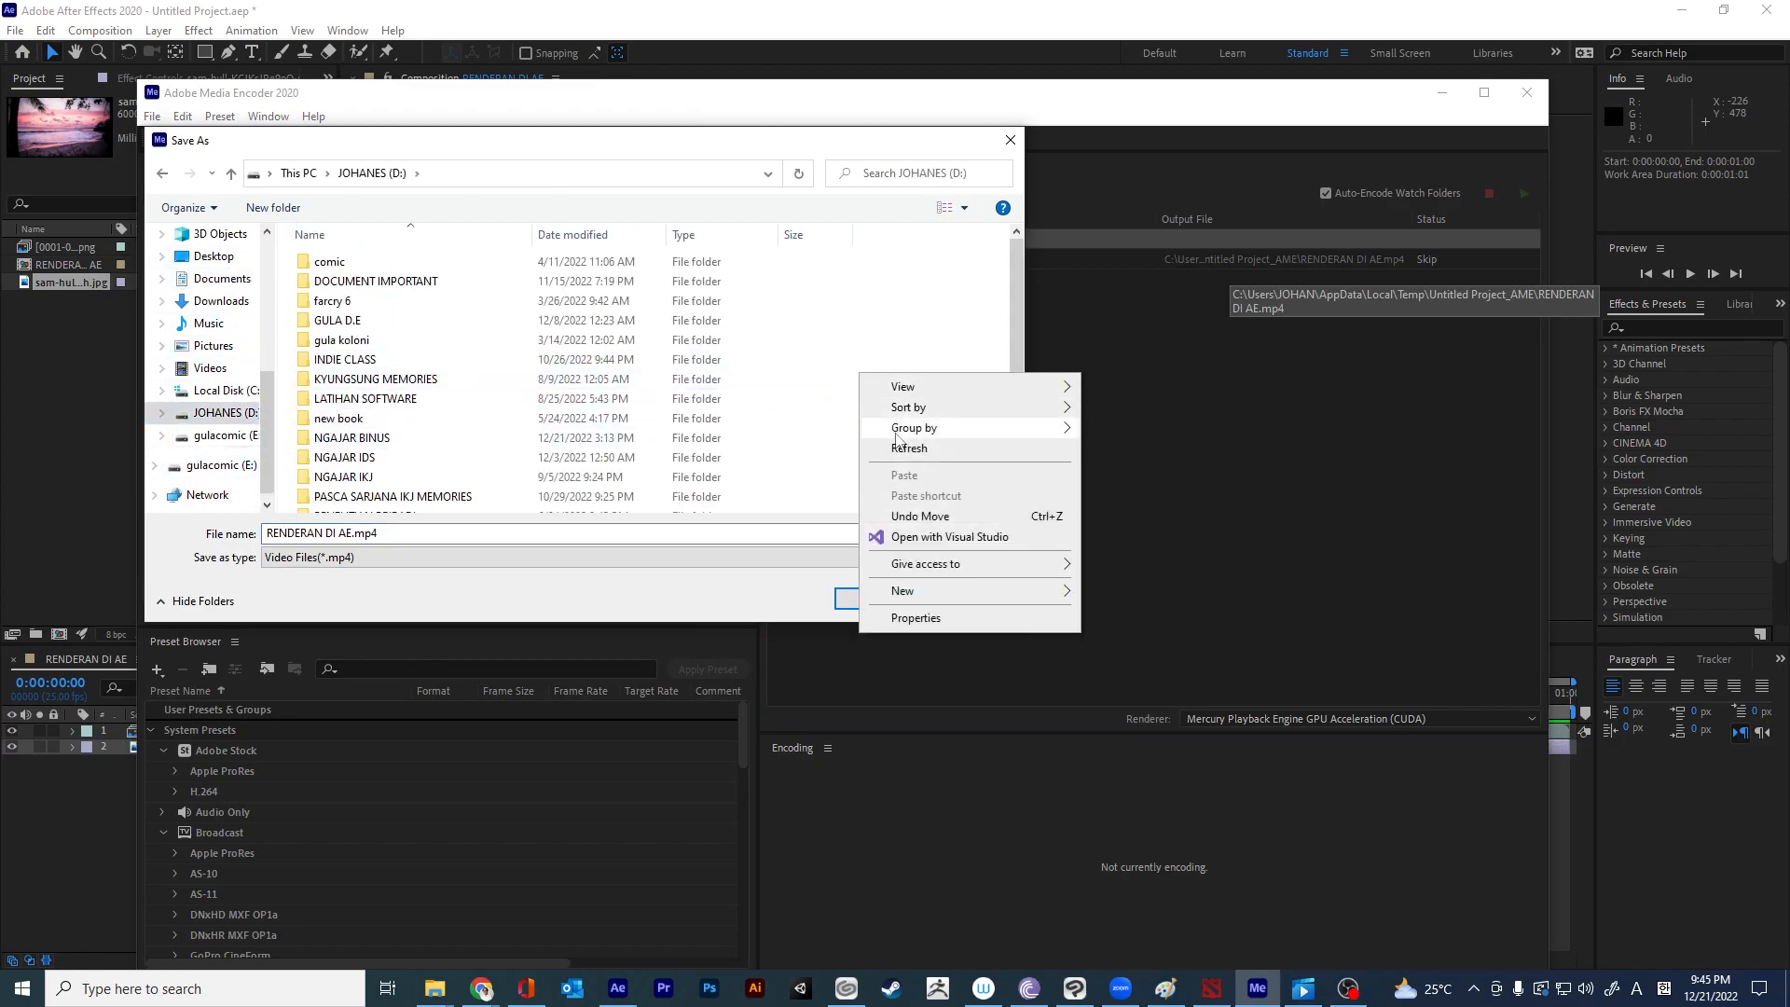
mouse_move(912, 591)
left_click(1124, 593)
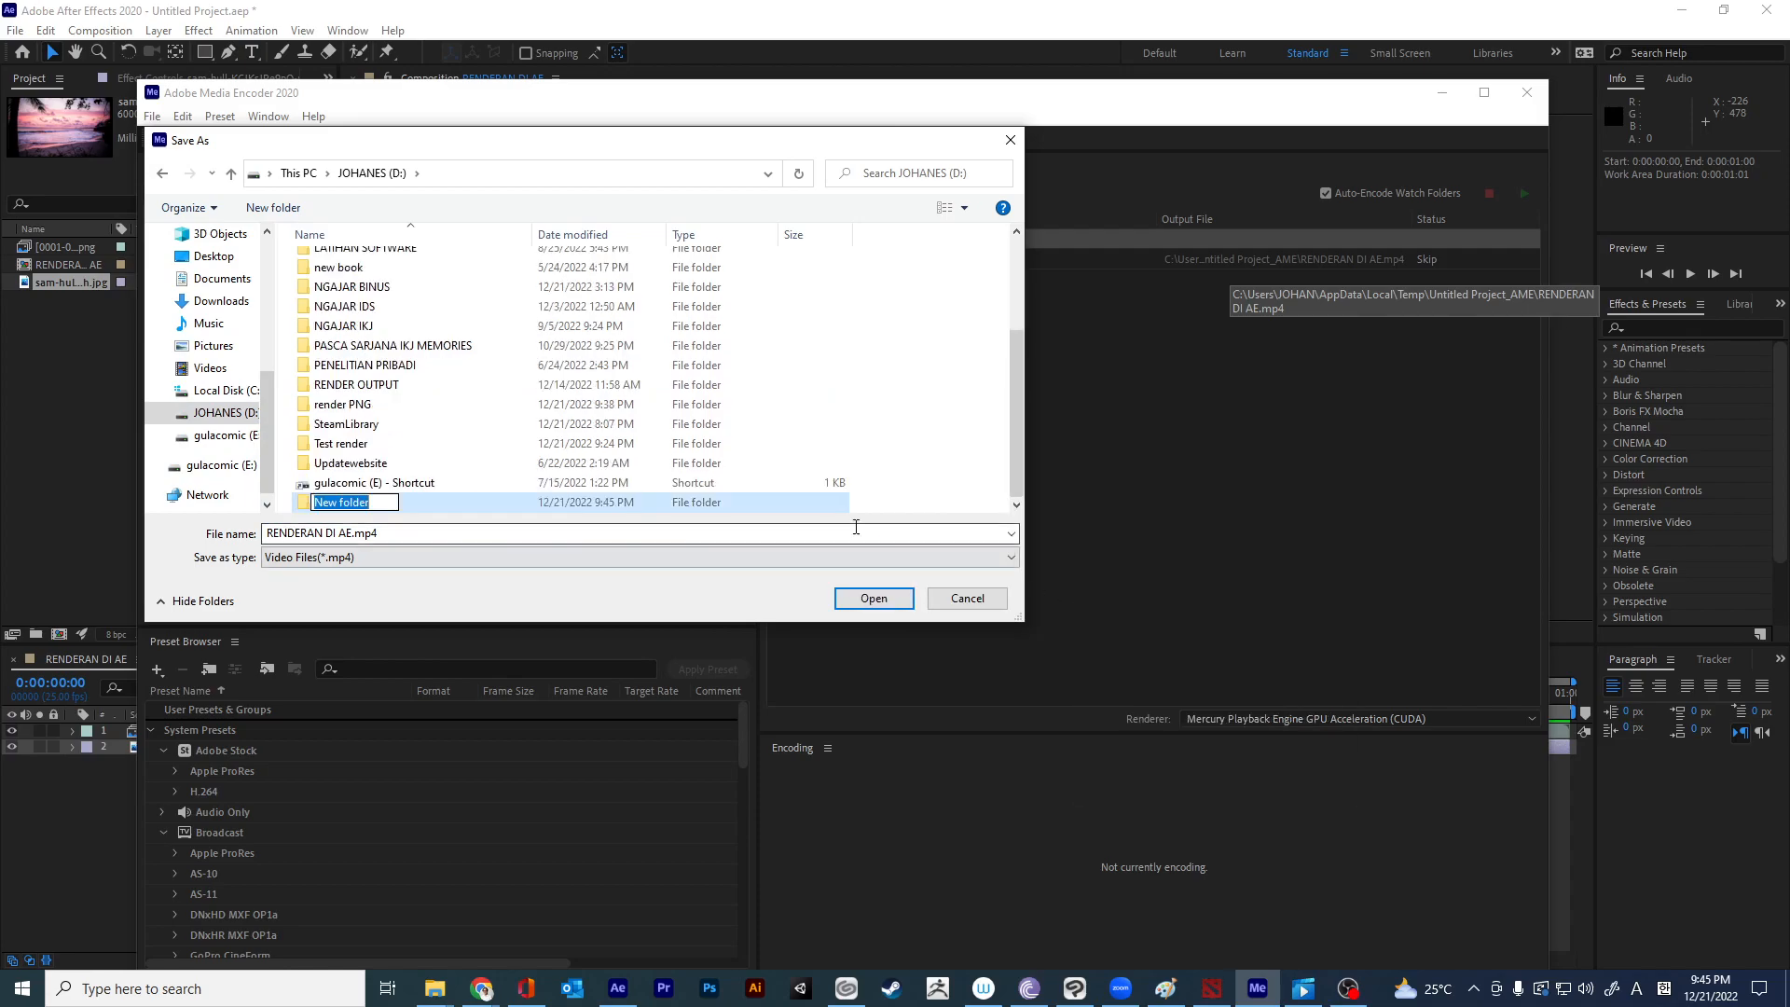
type("UT")
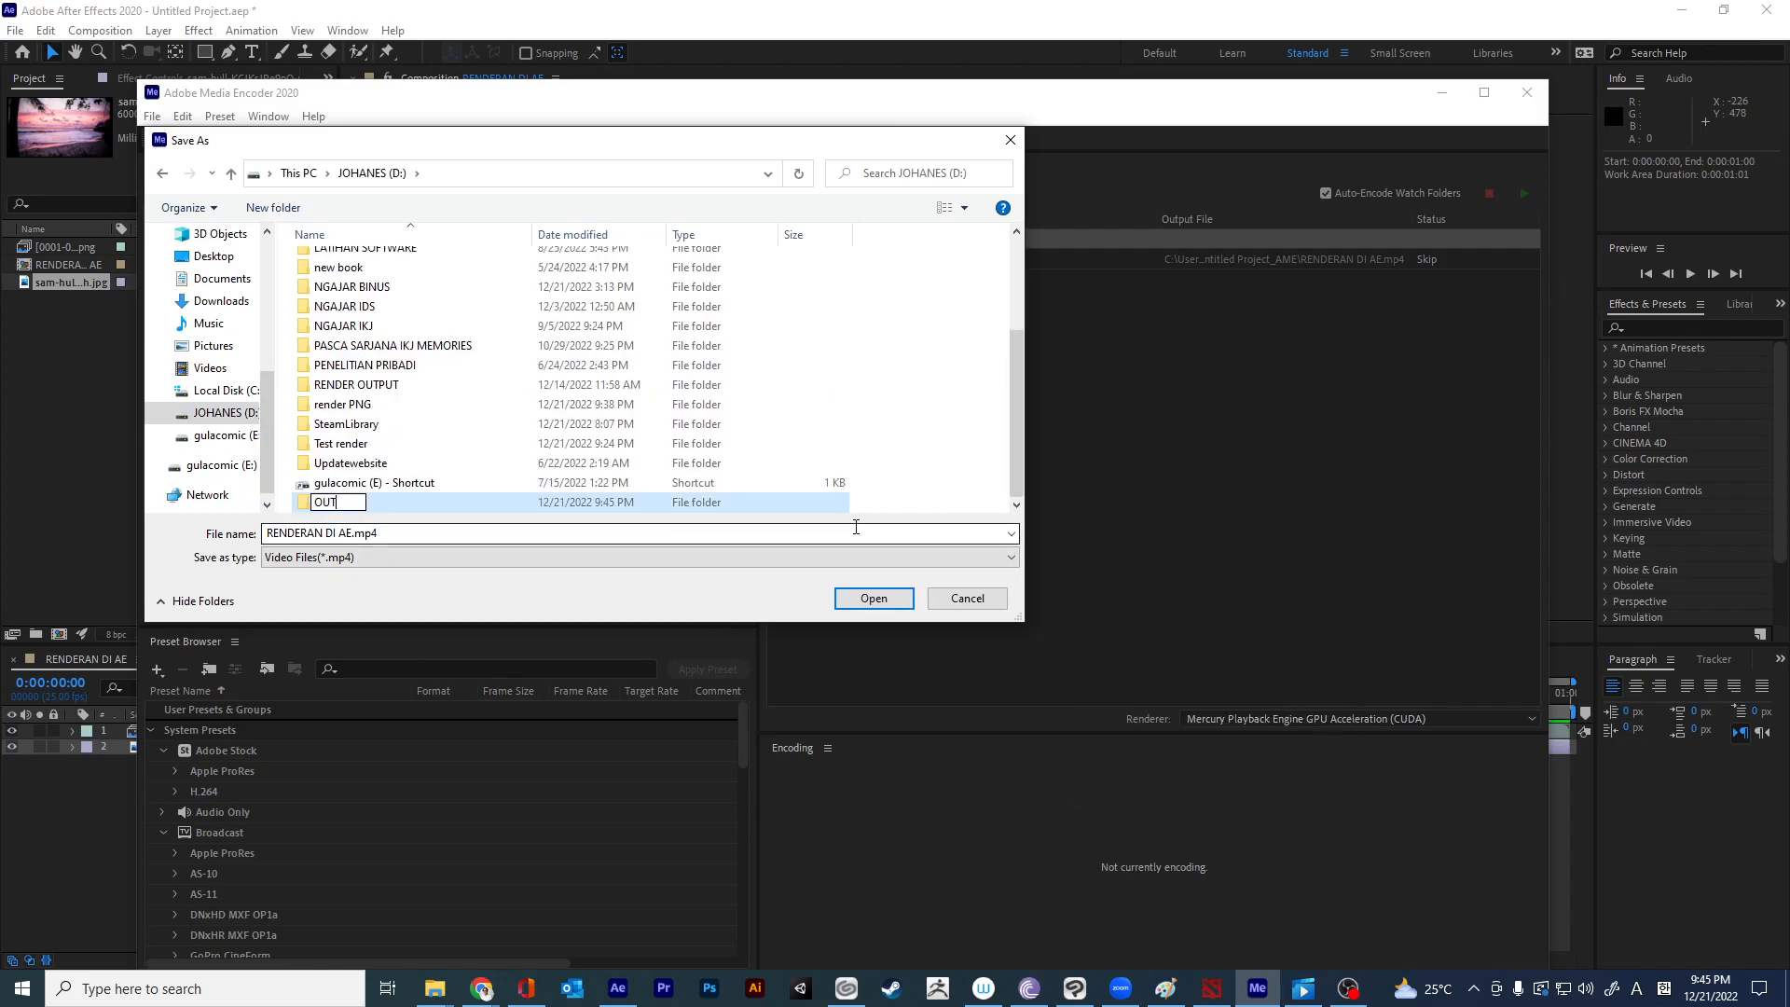
type("PUT VIDEO")
key("Return")
Set the OUTPUT VIDEO folder as the save location for RENDERAN DI AE.mp4.
left_click(364, 503)
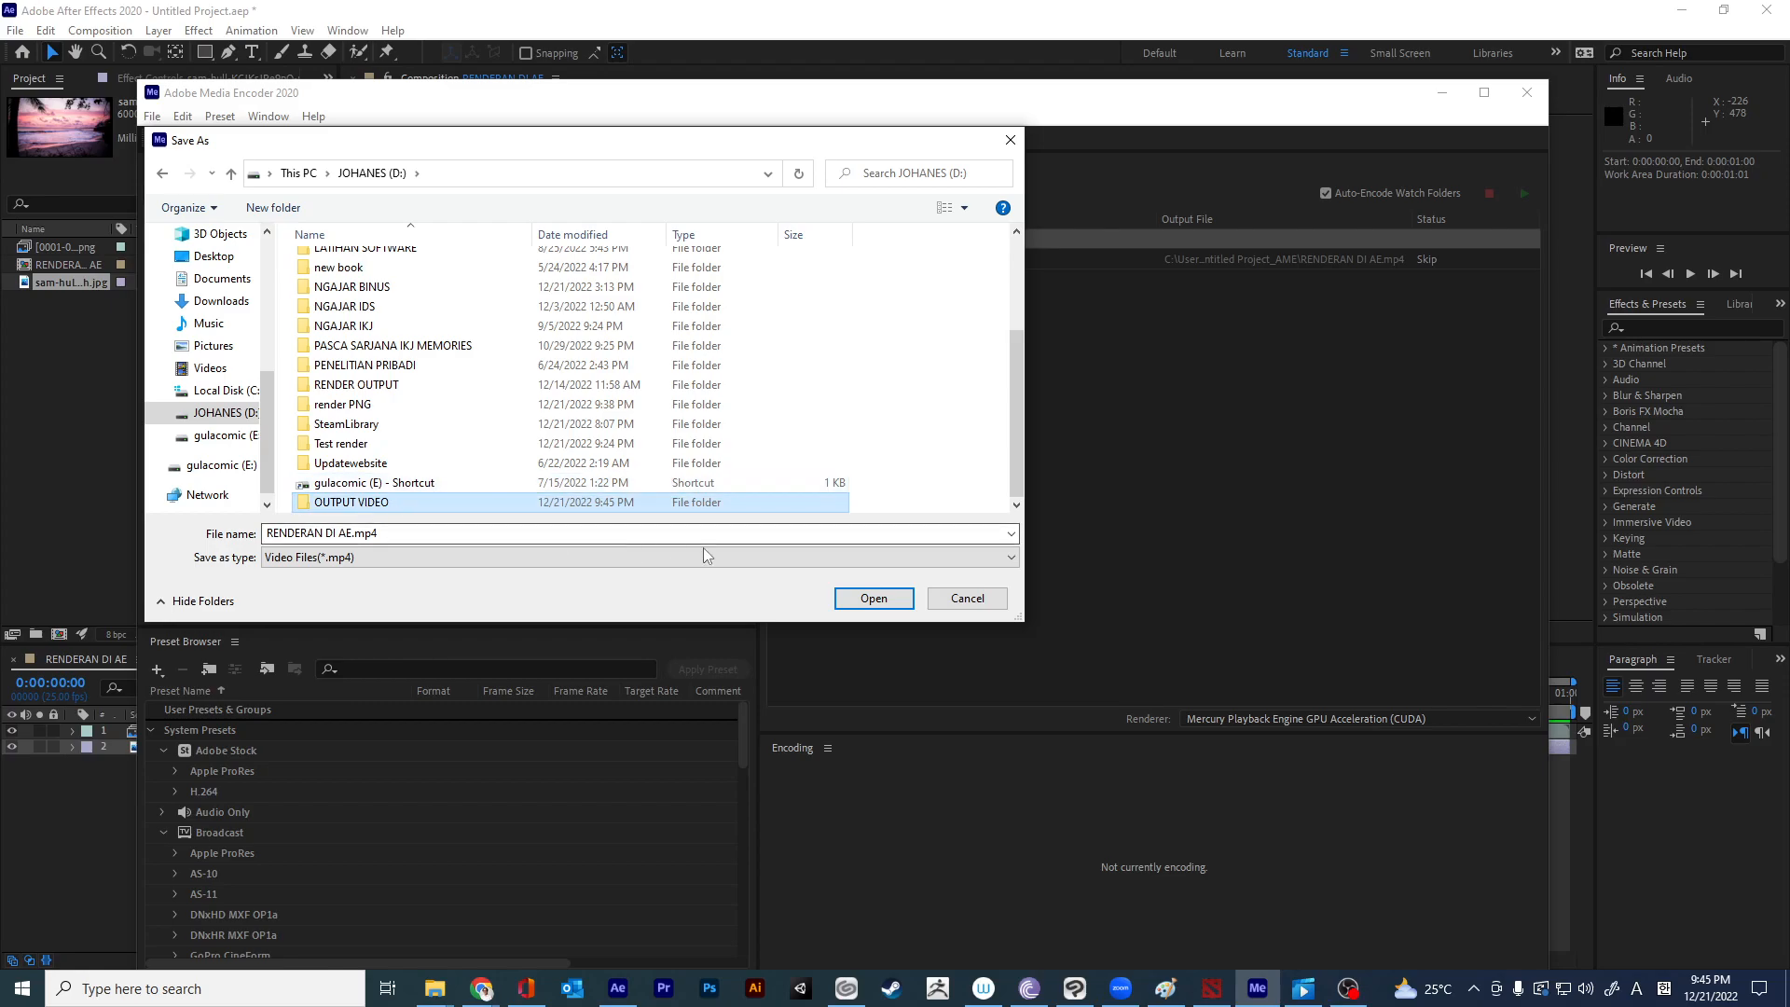
left_click(874, 597)
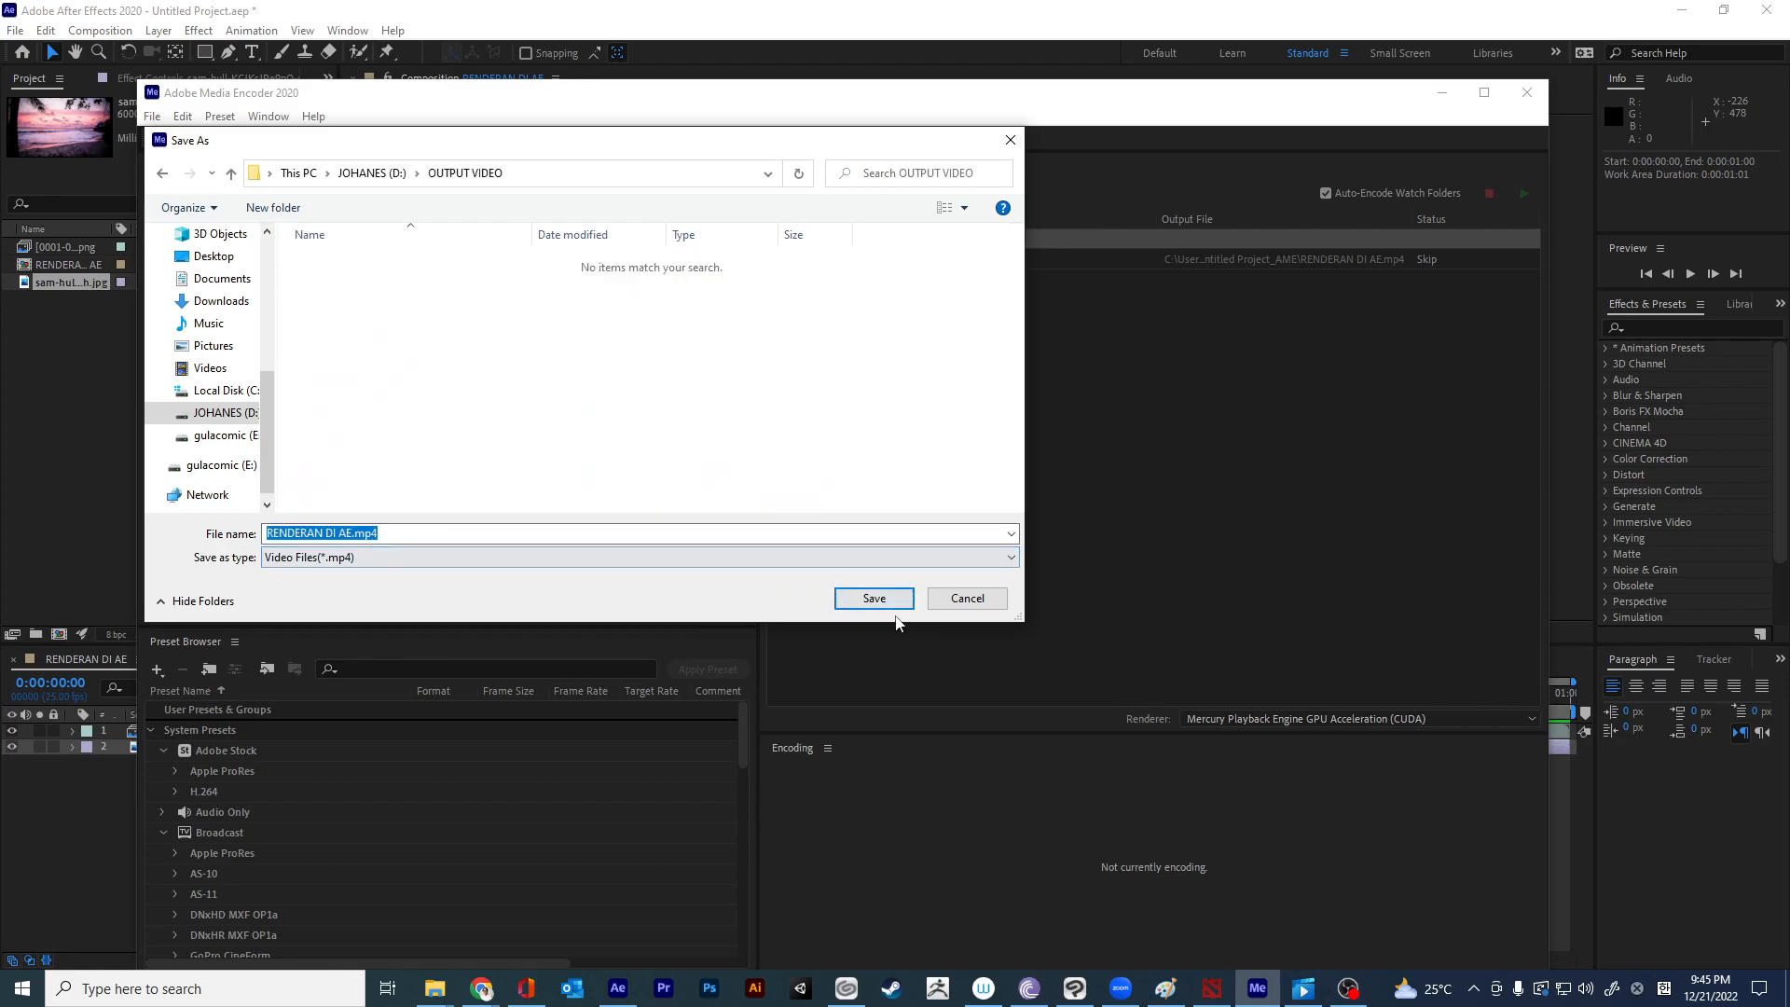
left_click(873, 597)
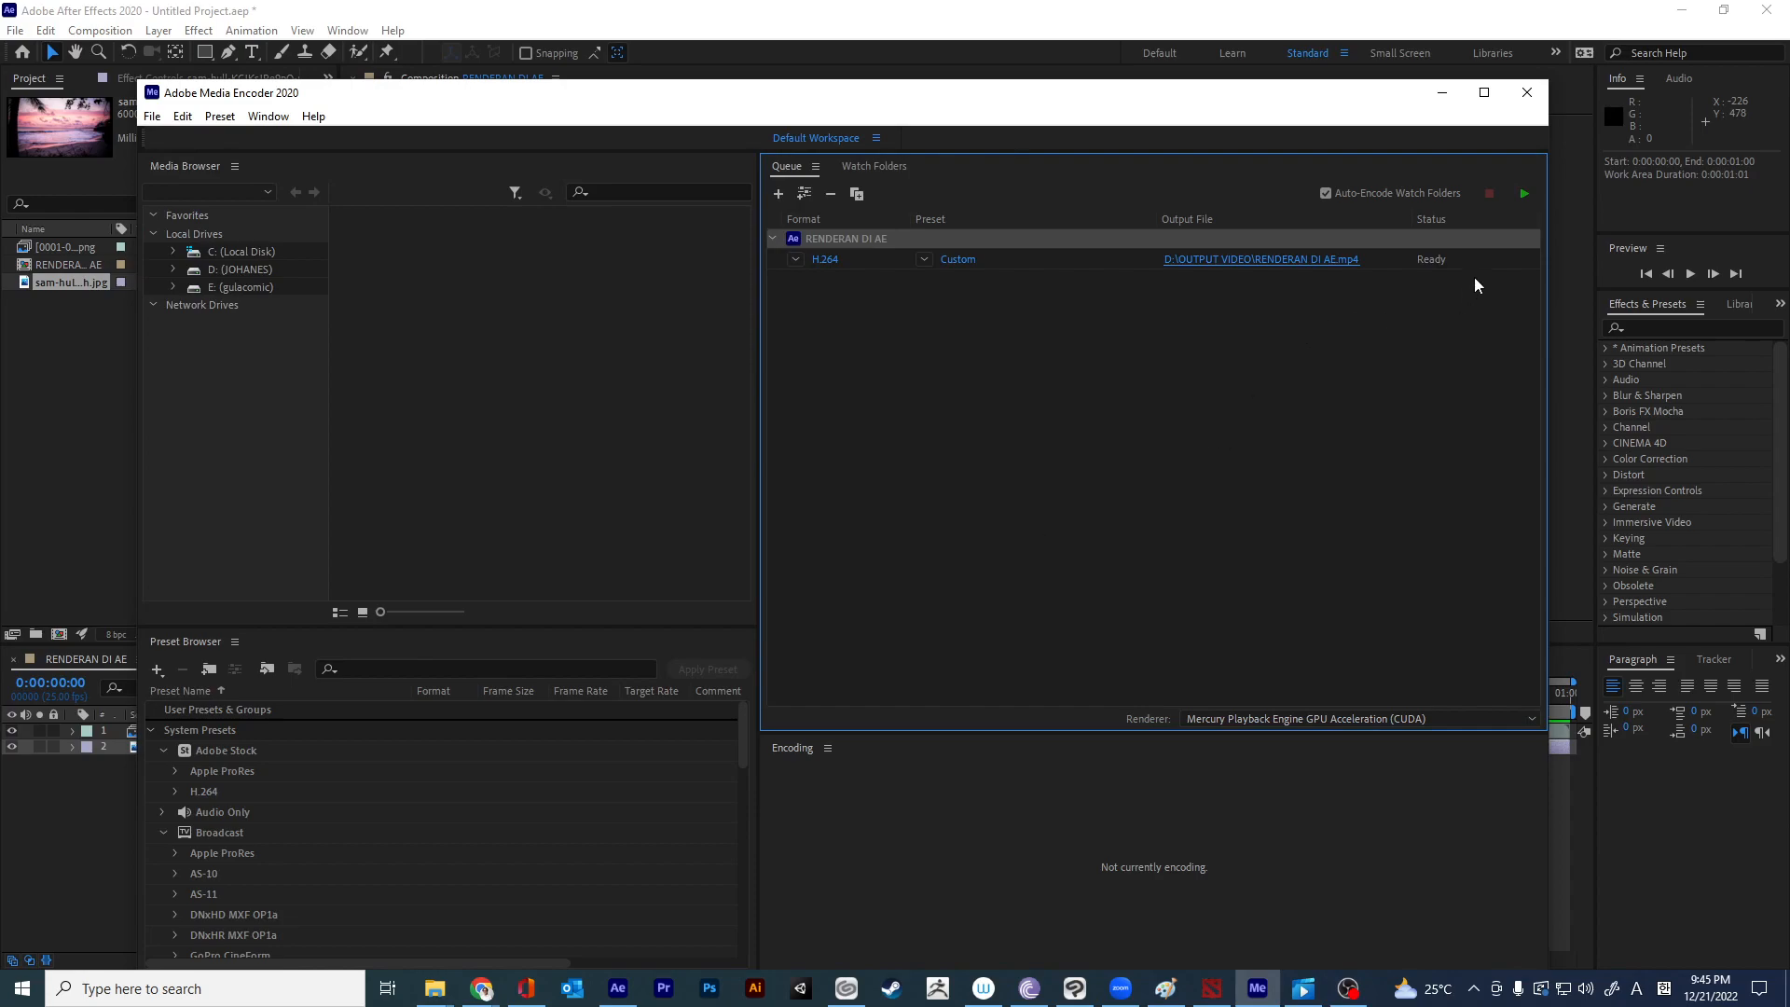
Encode the queued video and close Media Encoder once it is done.
left_click(1525, 196)
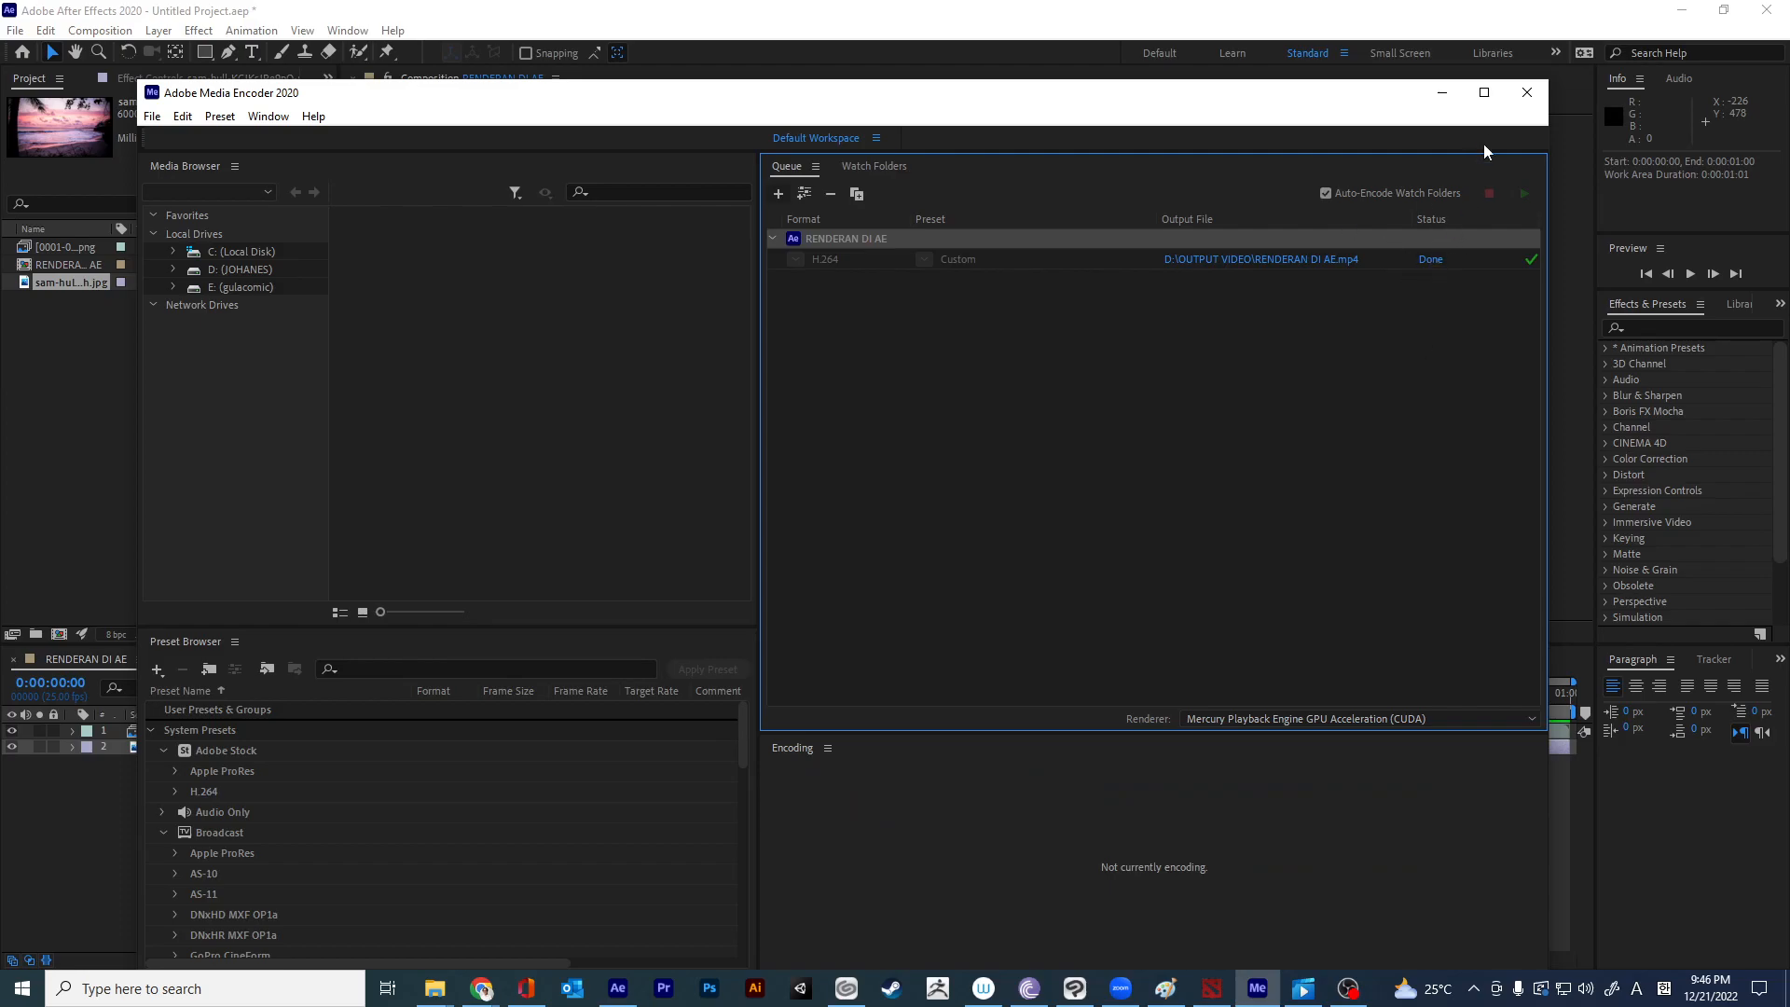
left_click(1526, 93)
Switch to File Explorer and open RENDERAN DI AE.mp4 from the OUTPUT VIDEO folder on the D: drive.
mouse_move(434, 988)
left_click(244, 919)
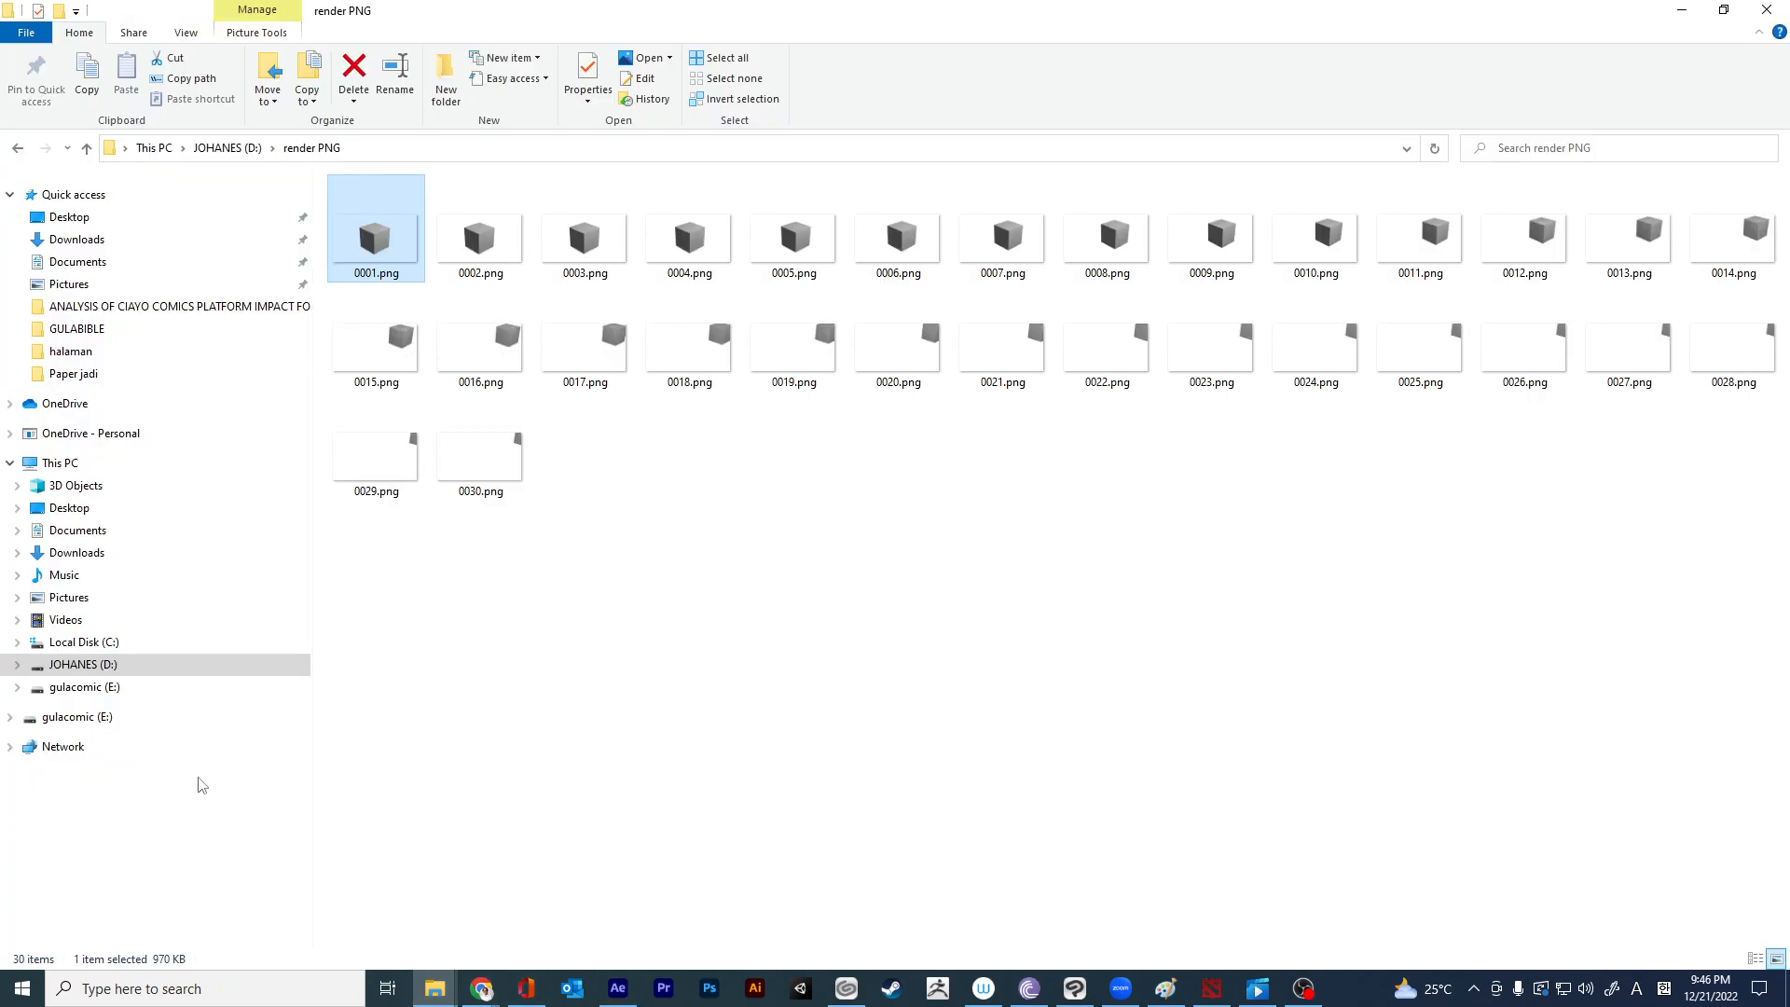
left_click(103, 664)
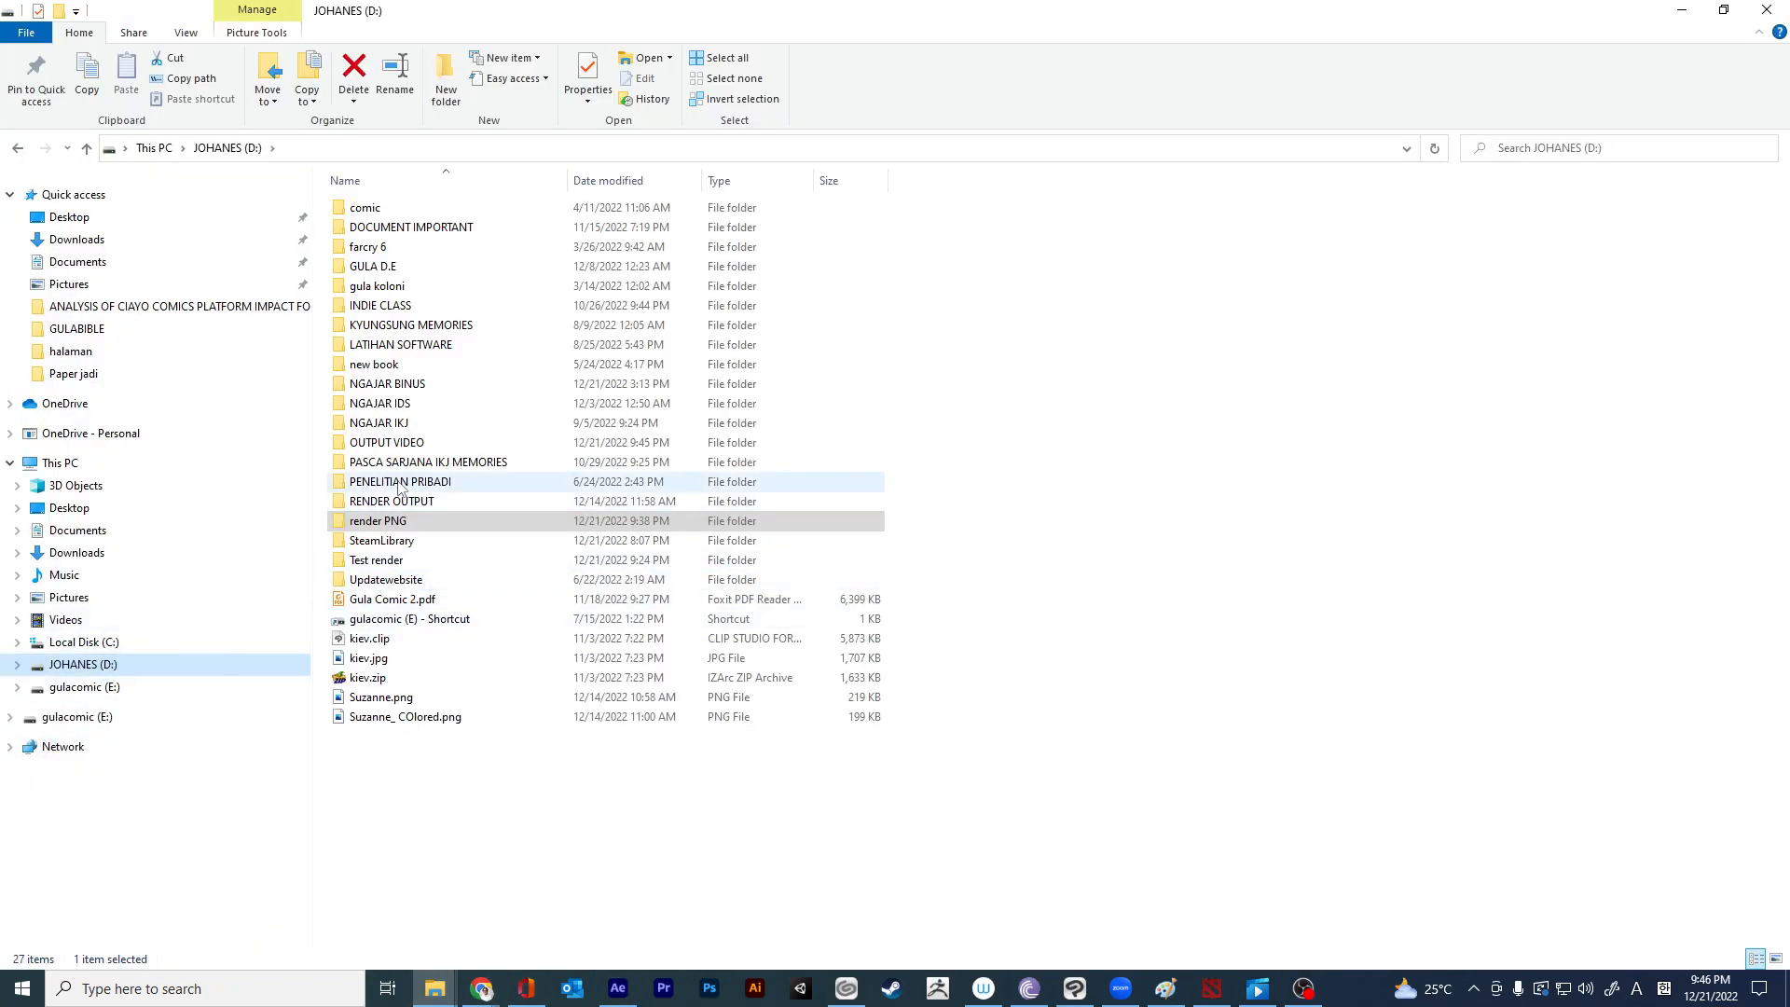
double_click(392, 443)
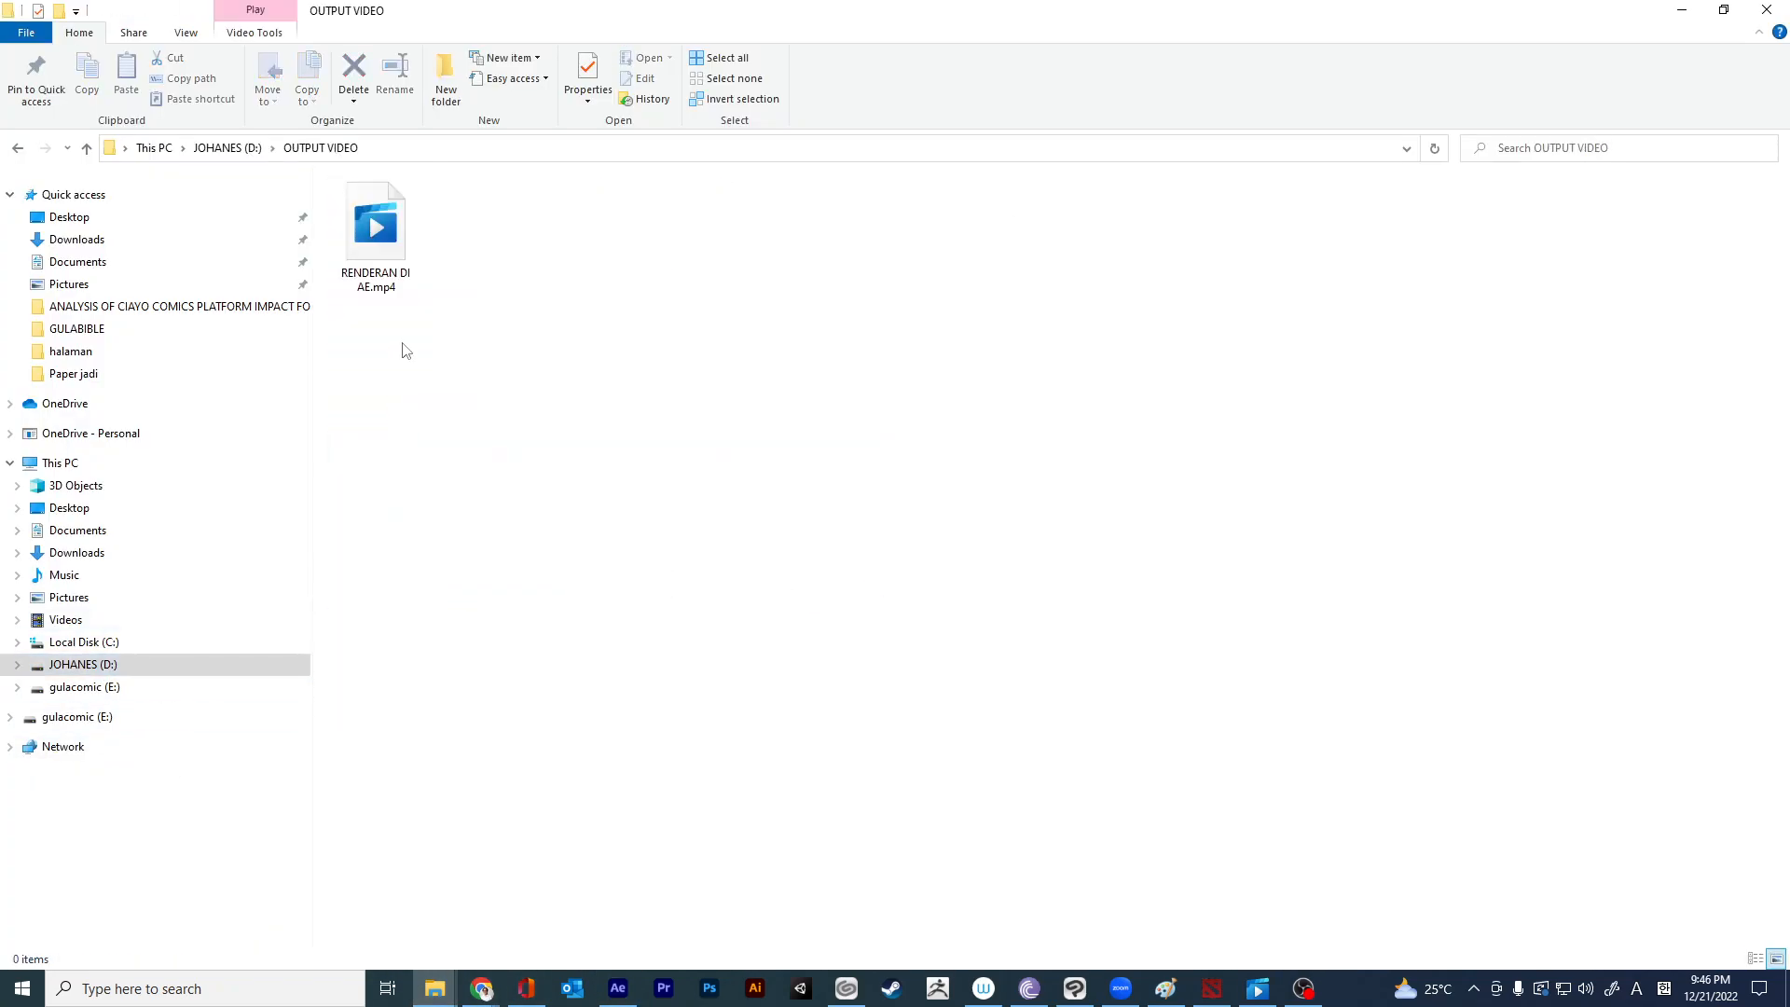
double_click(373, 224)
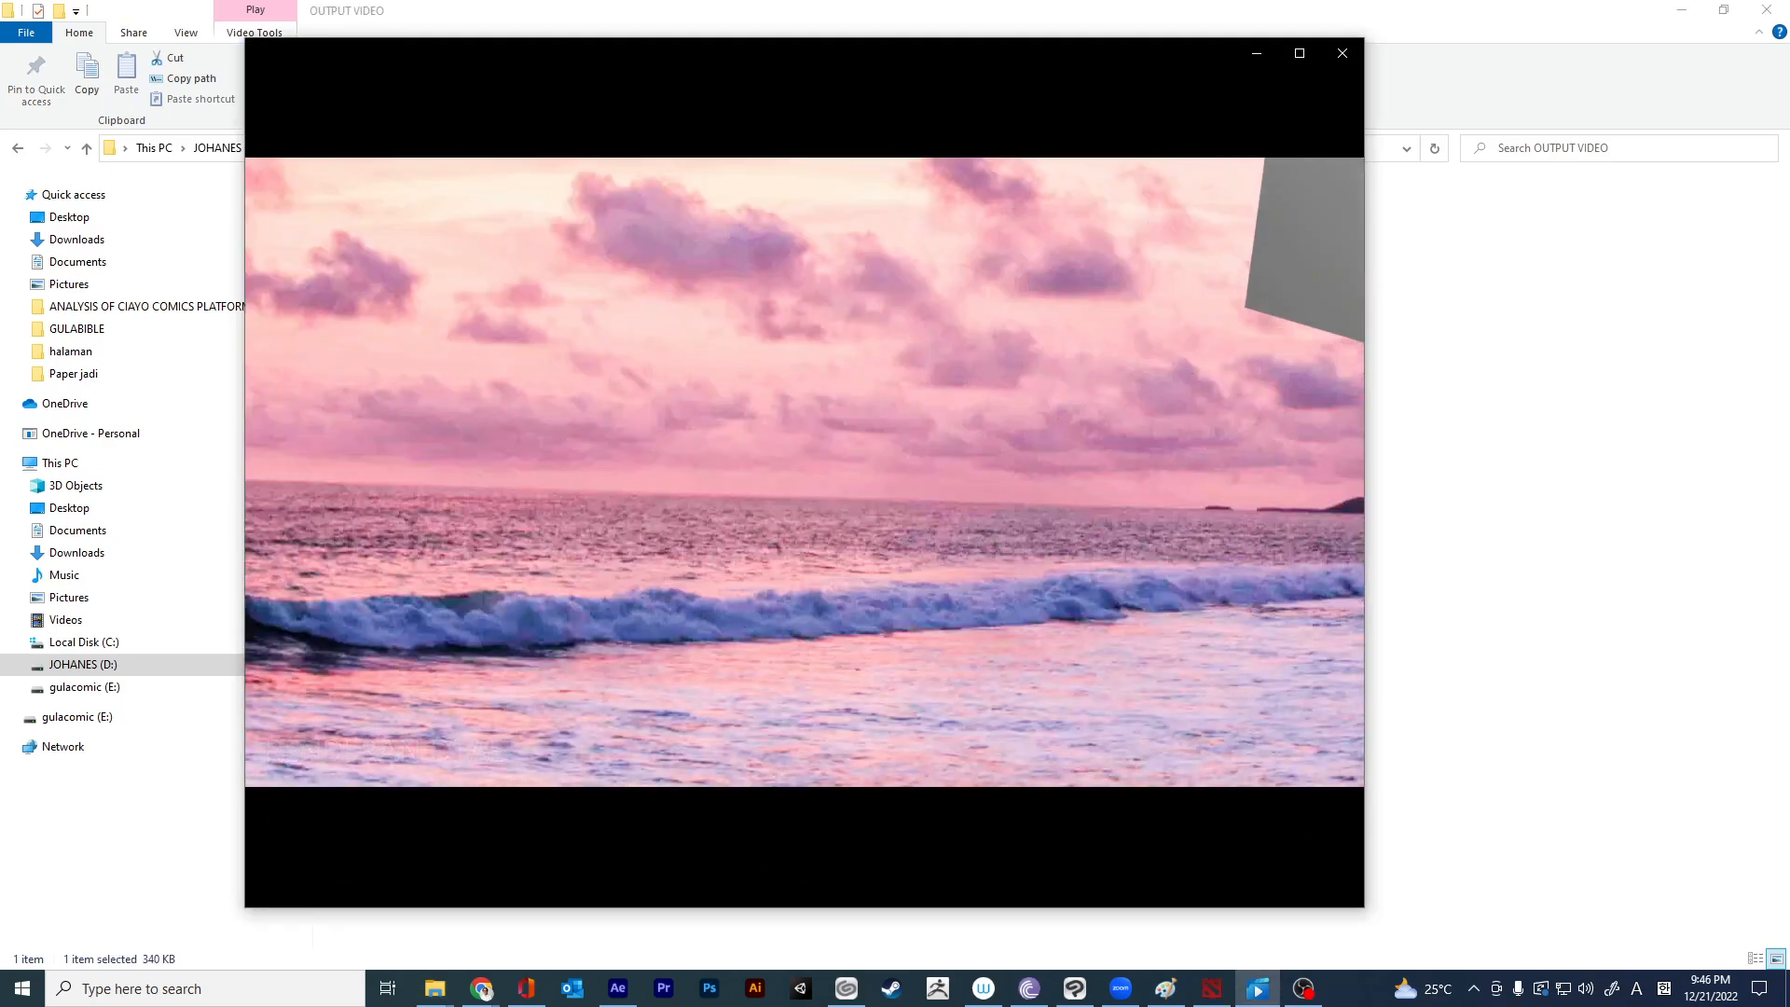
Review the rendered video by rewinding it to the start and playing it, and close the video player.
left_click_drag(1319, 824, 211, 826)
key("space")
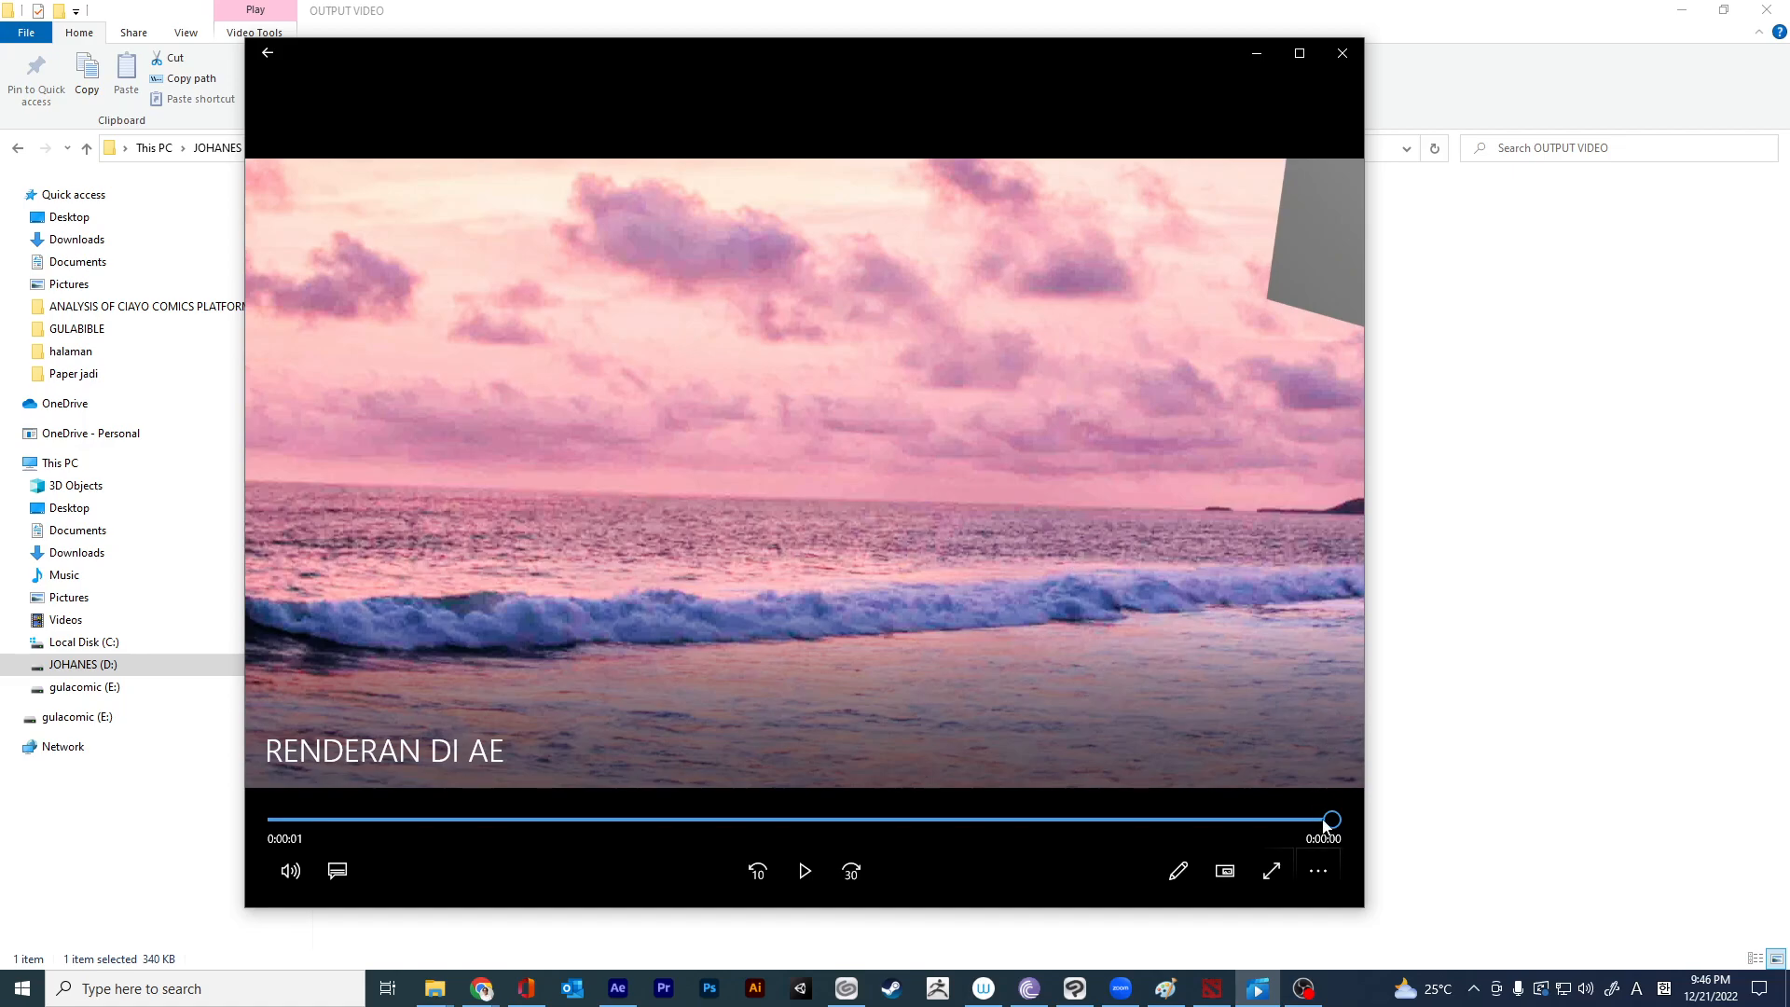
left_click_drag(1330, 822, 279, 822)
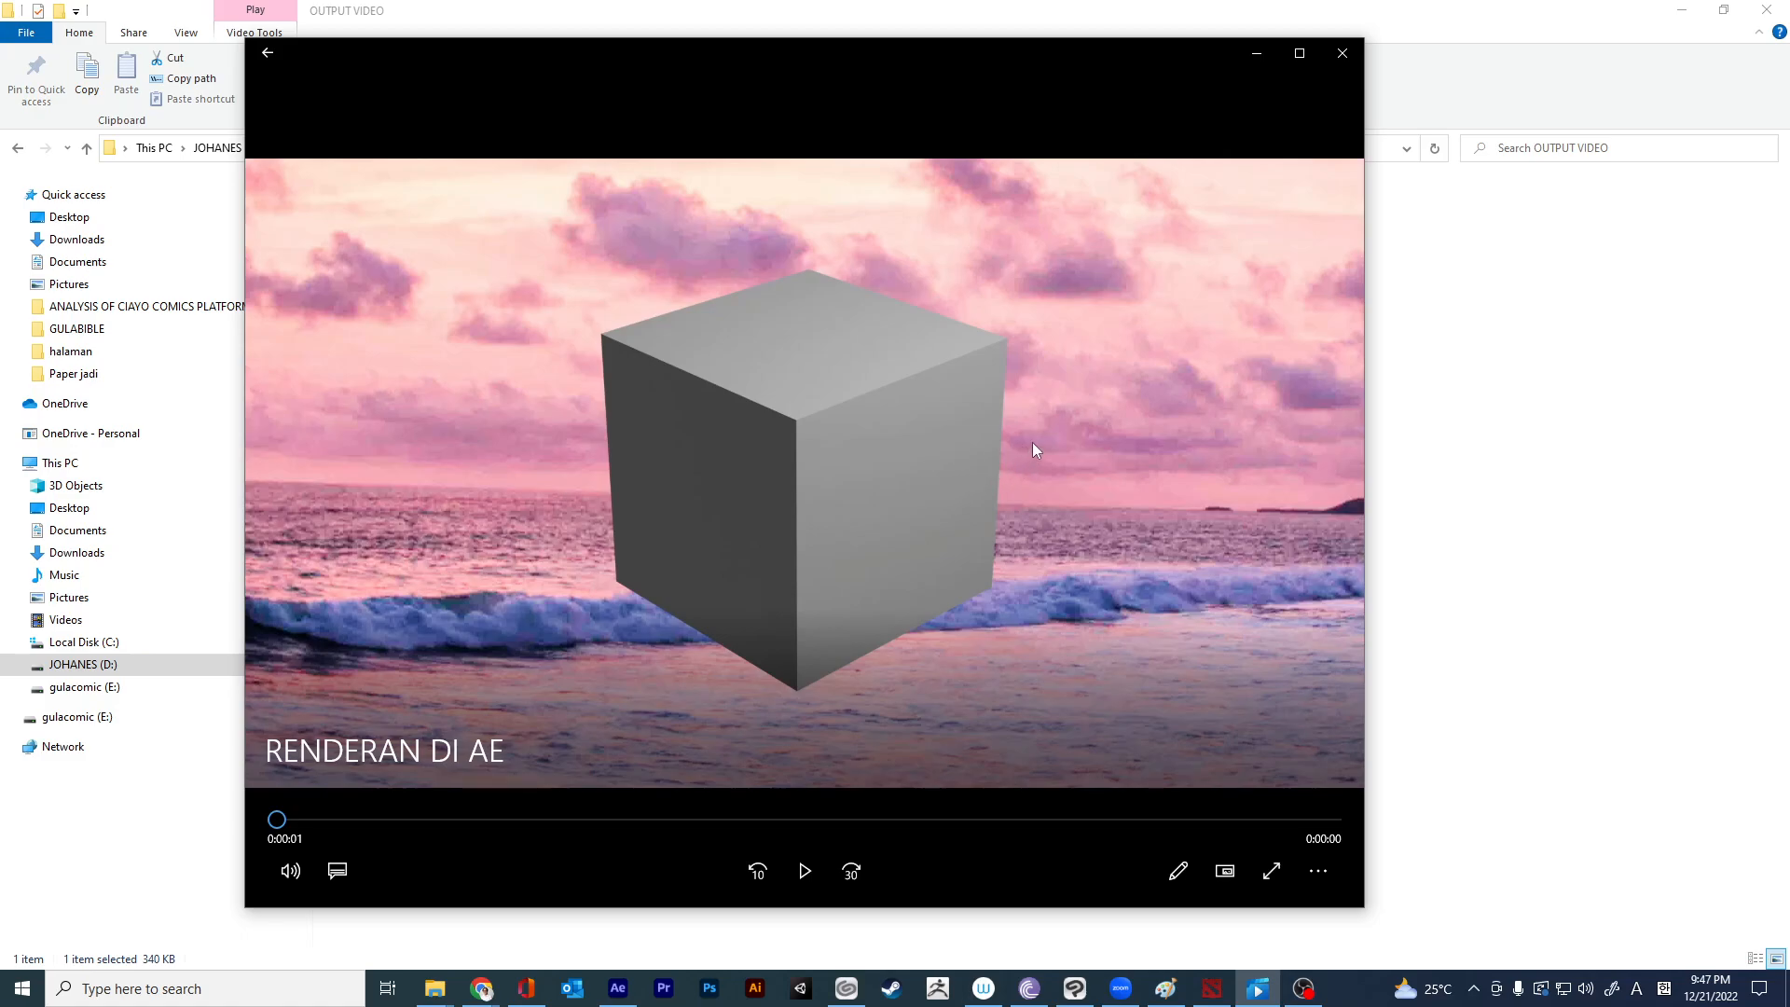
left_click(1348, 56)
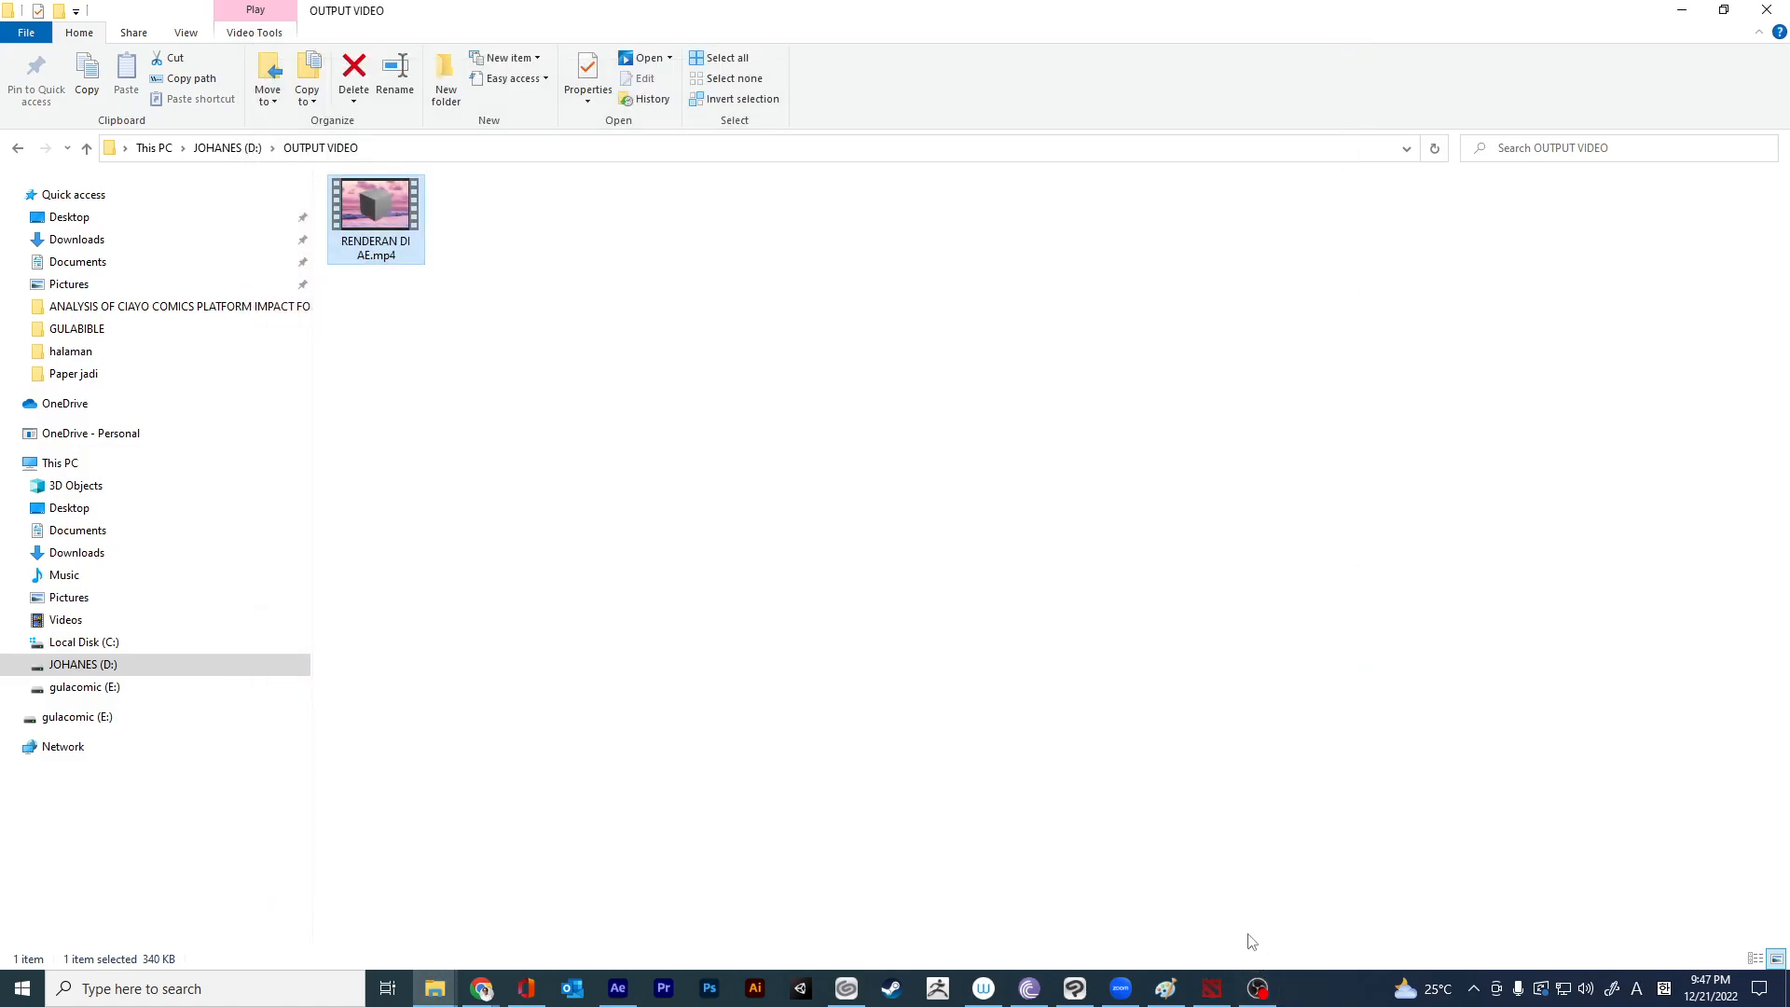